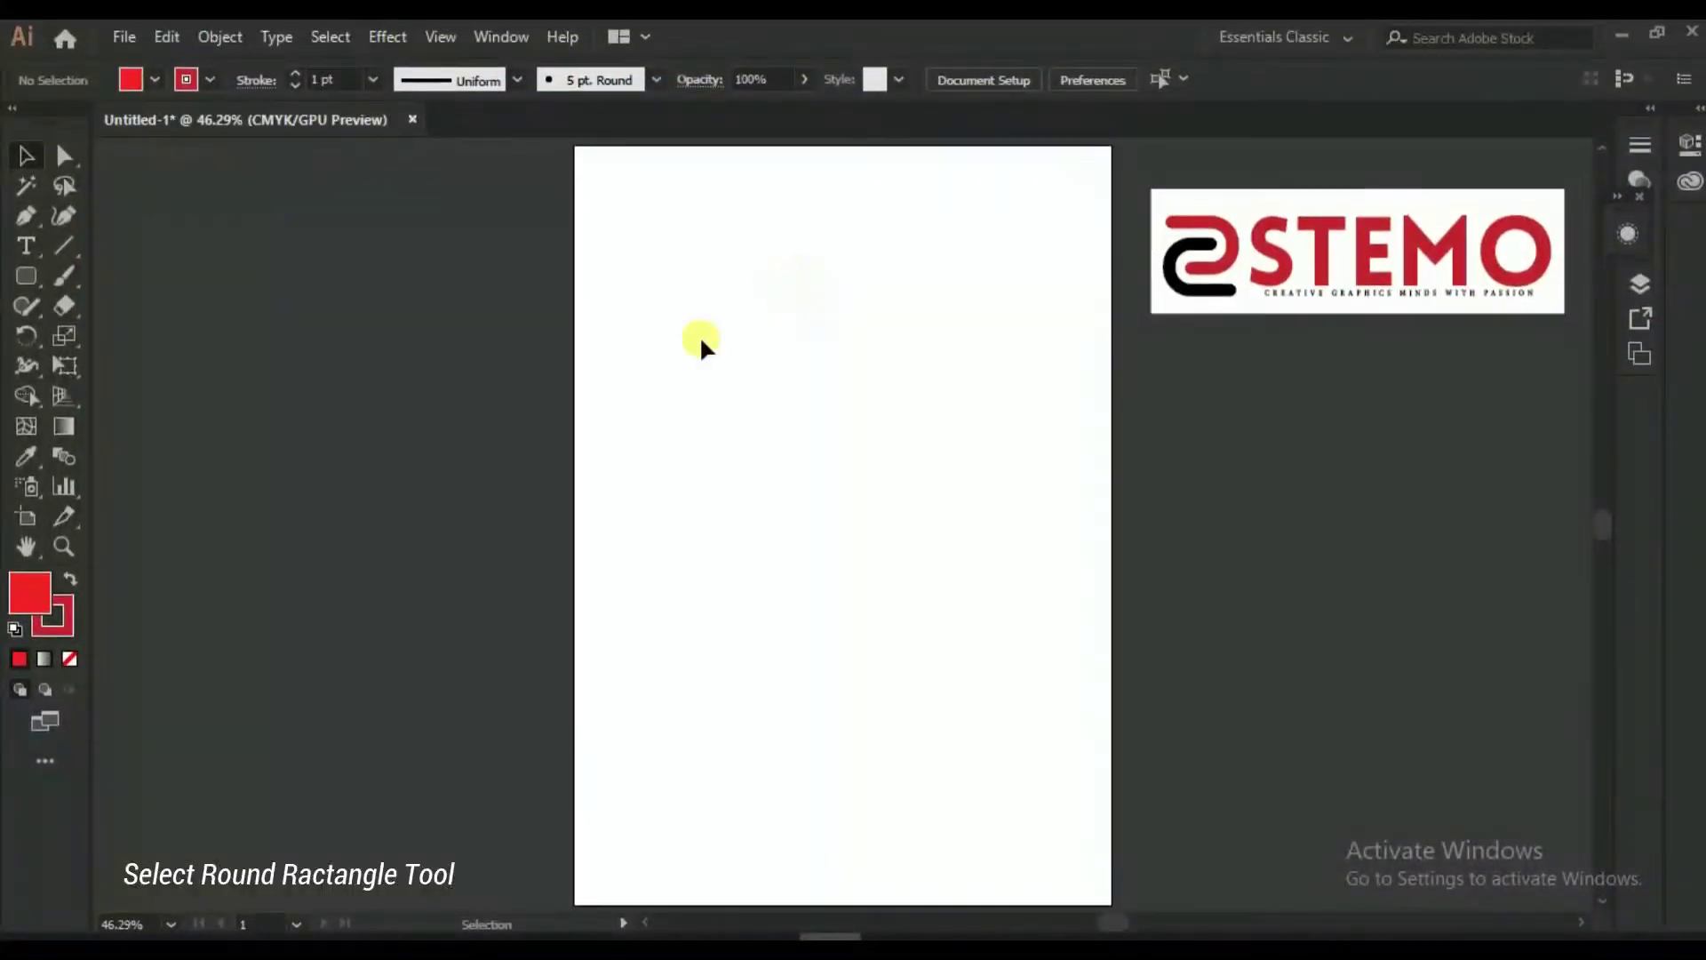
Draw a red rounded rectangle on the upper artboard and enlarge it into a large pill
right_click(31, 274)
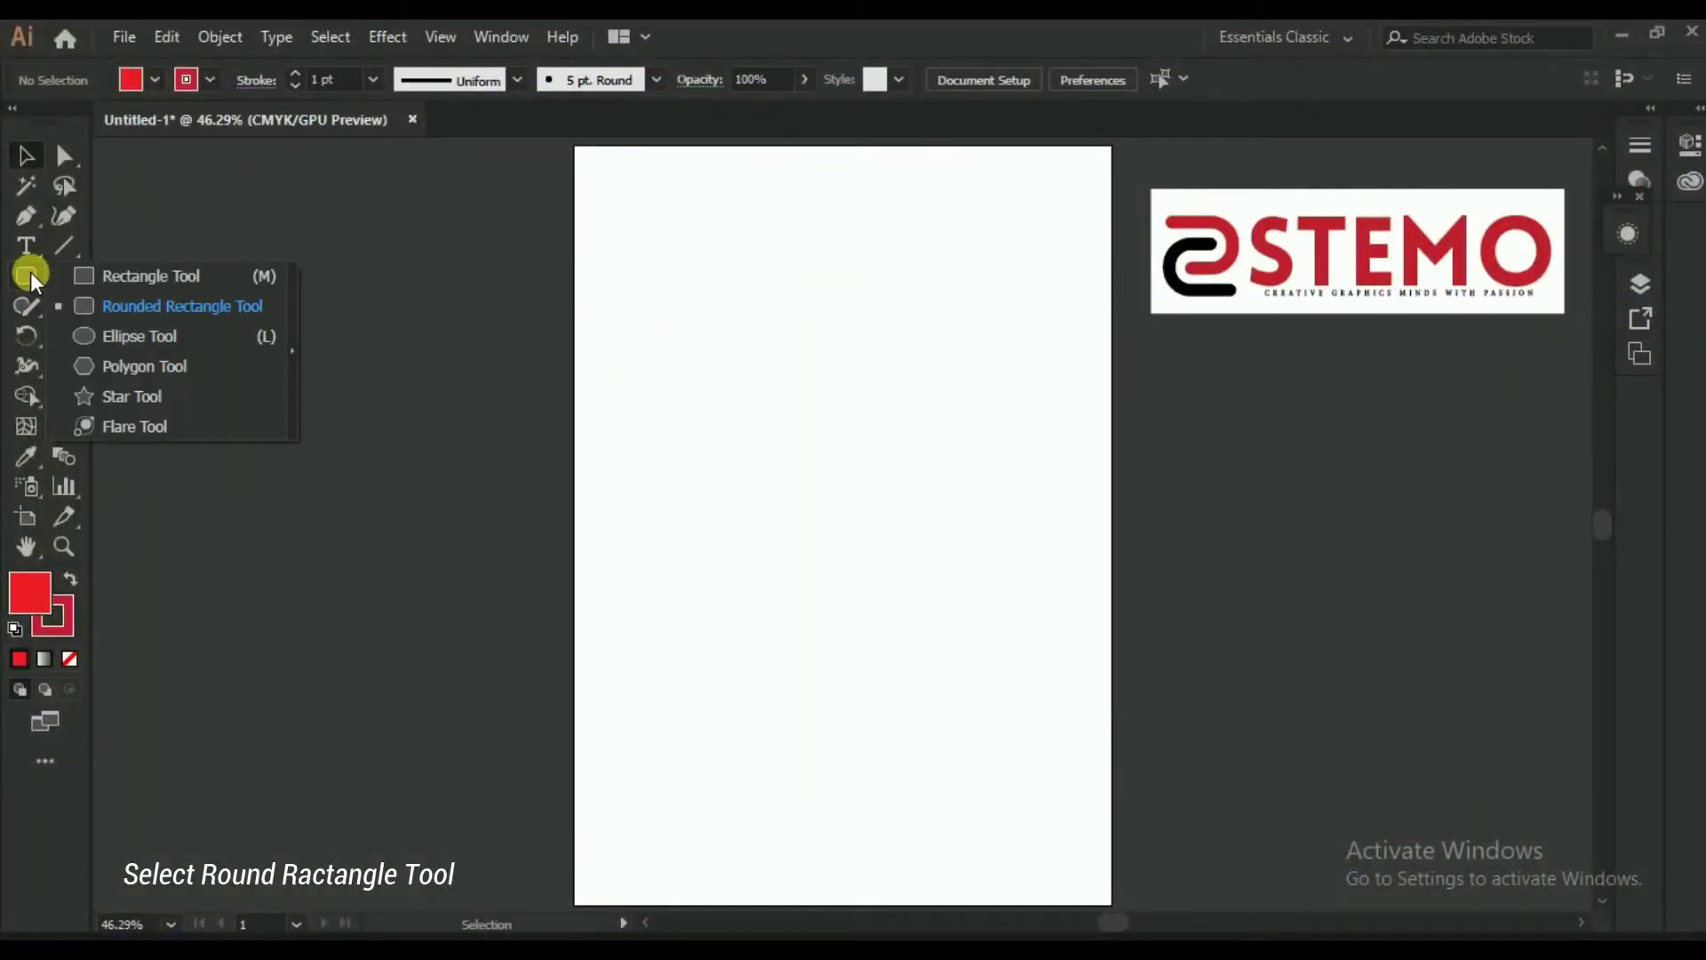
left_click(147, 302)
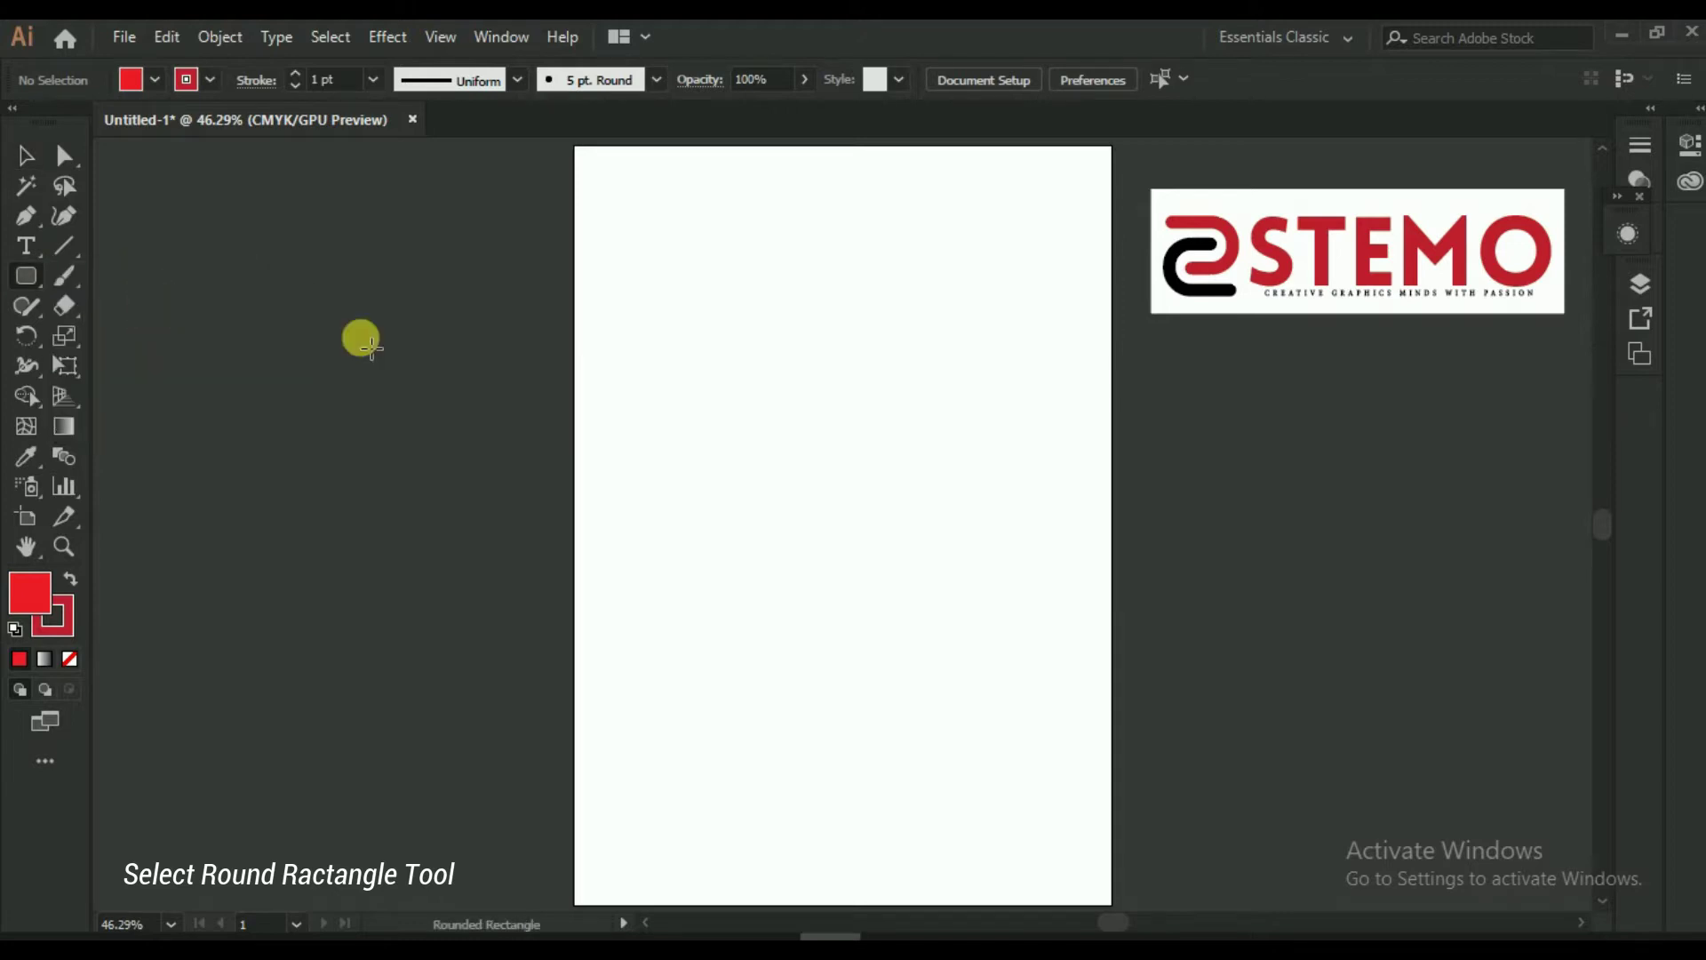
mouse_move(661, 352)
left_mouse_down()
mouse_move(947, 467)
mouse_move(940, 455)
left_mouse_up()
left_click(26, 156)
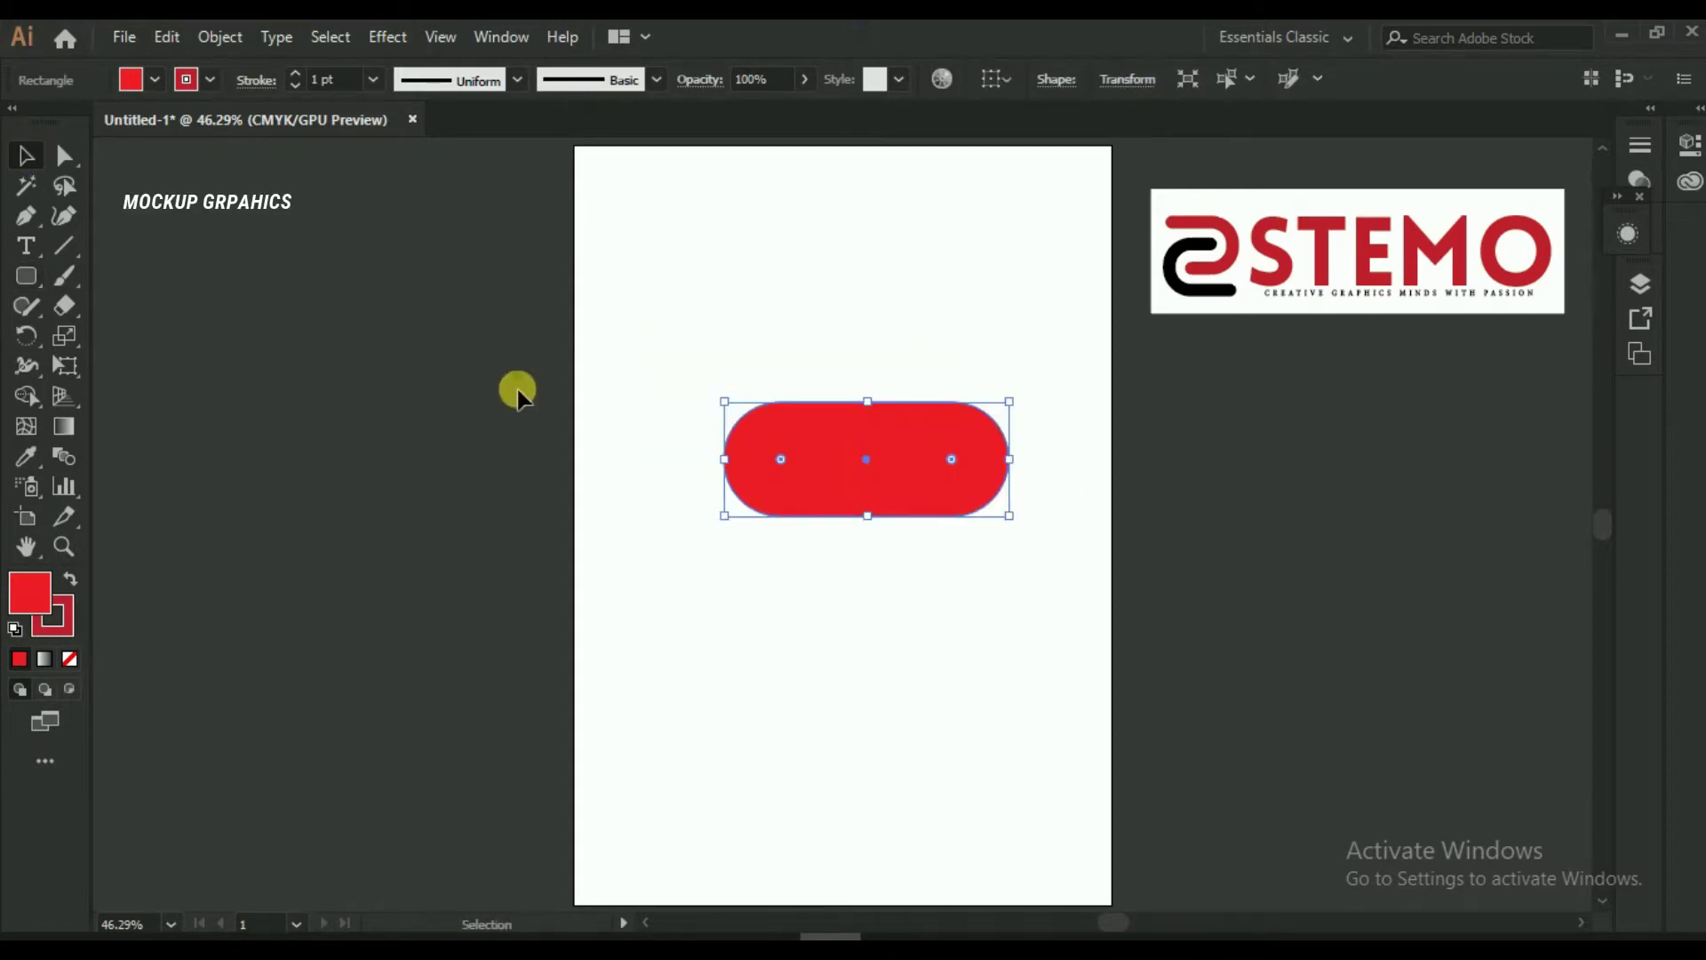
left_click_drag(821, 436, 776, 400)
mouse_move(965, 481)
left_mouse_down()
mouse_move(994, 508)
mouse_move(1020, 503)
left_mouse_up()
left_click(950, 566)
left_click(788, 464)
Give the pill a black outline at 37 pt stroke weight and select it
left_click(205, 76)
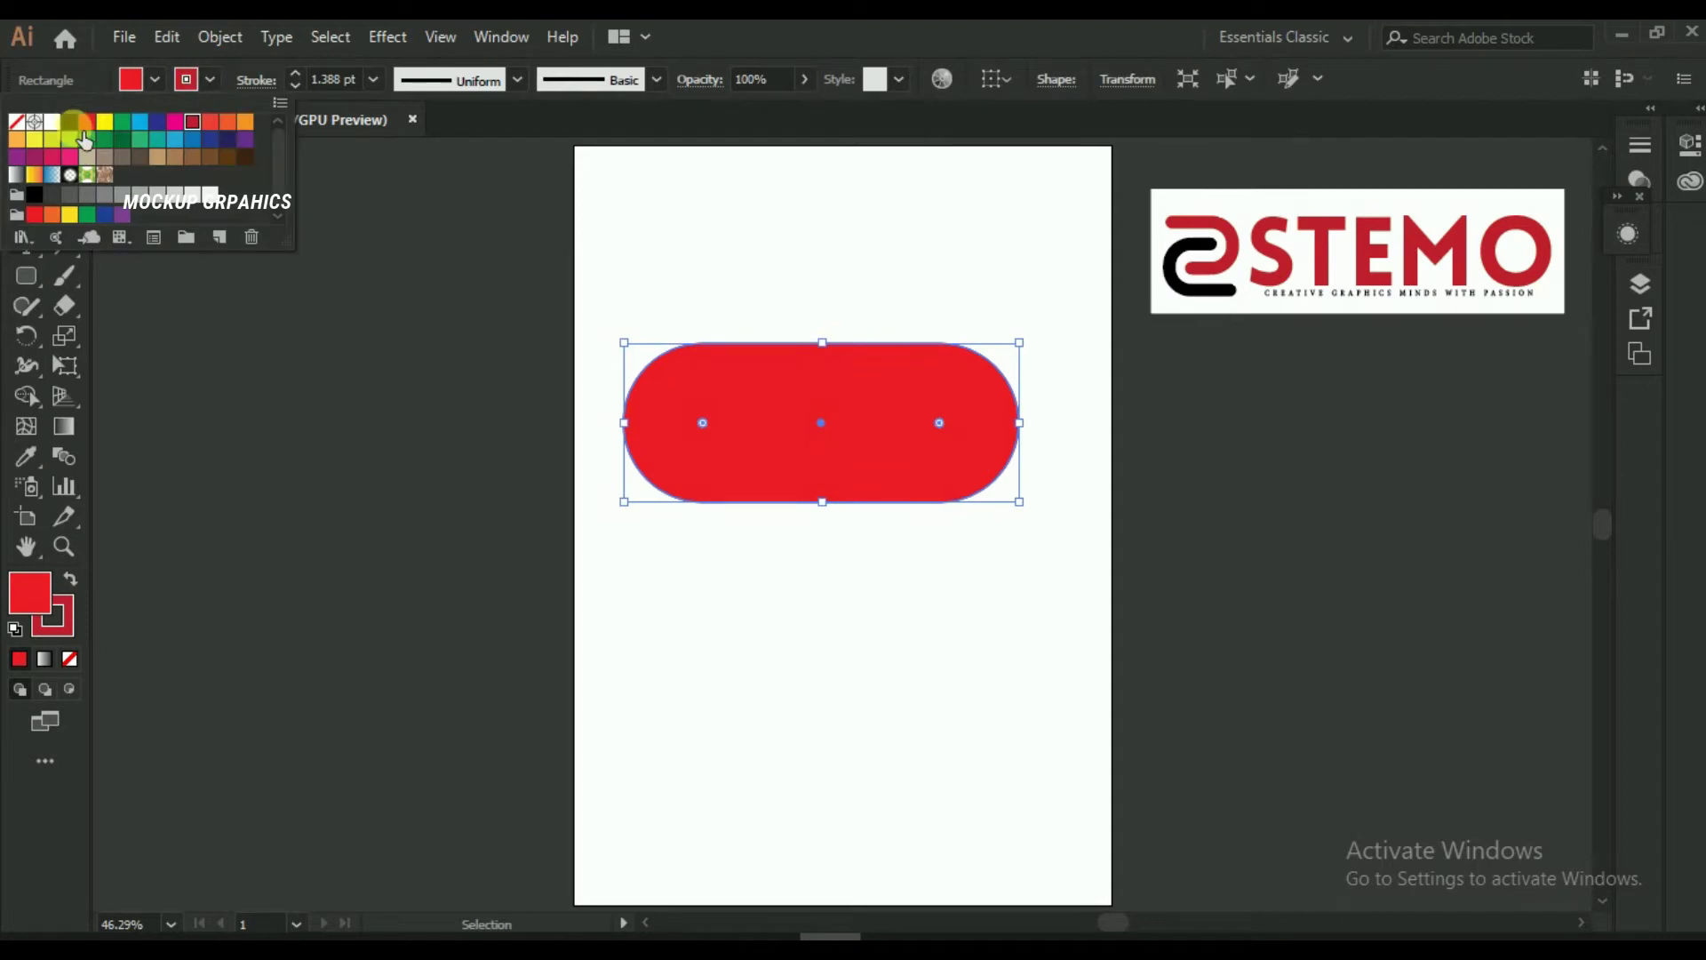
left_click(293, 75)
left_click(297, 75)
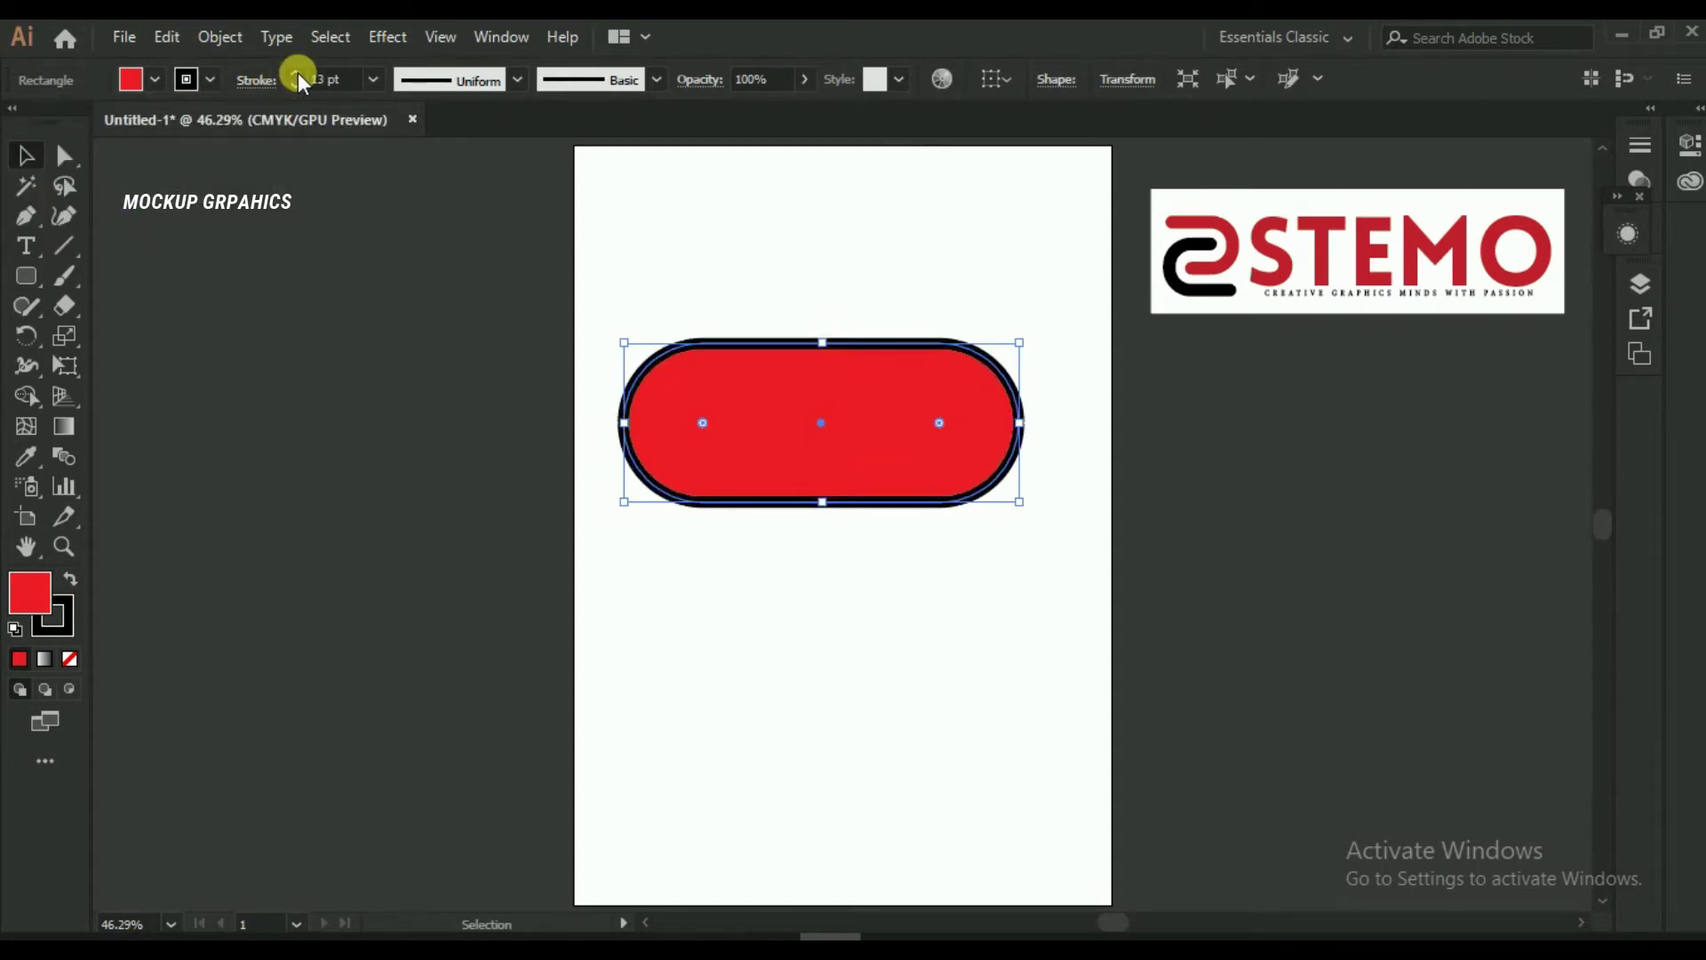
left_click(297, 74)
left_click(297, 75)
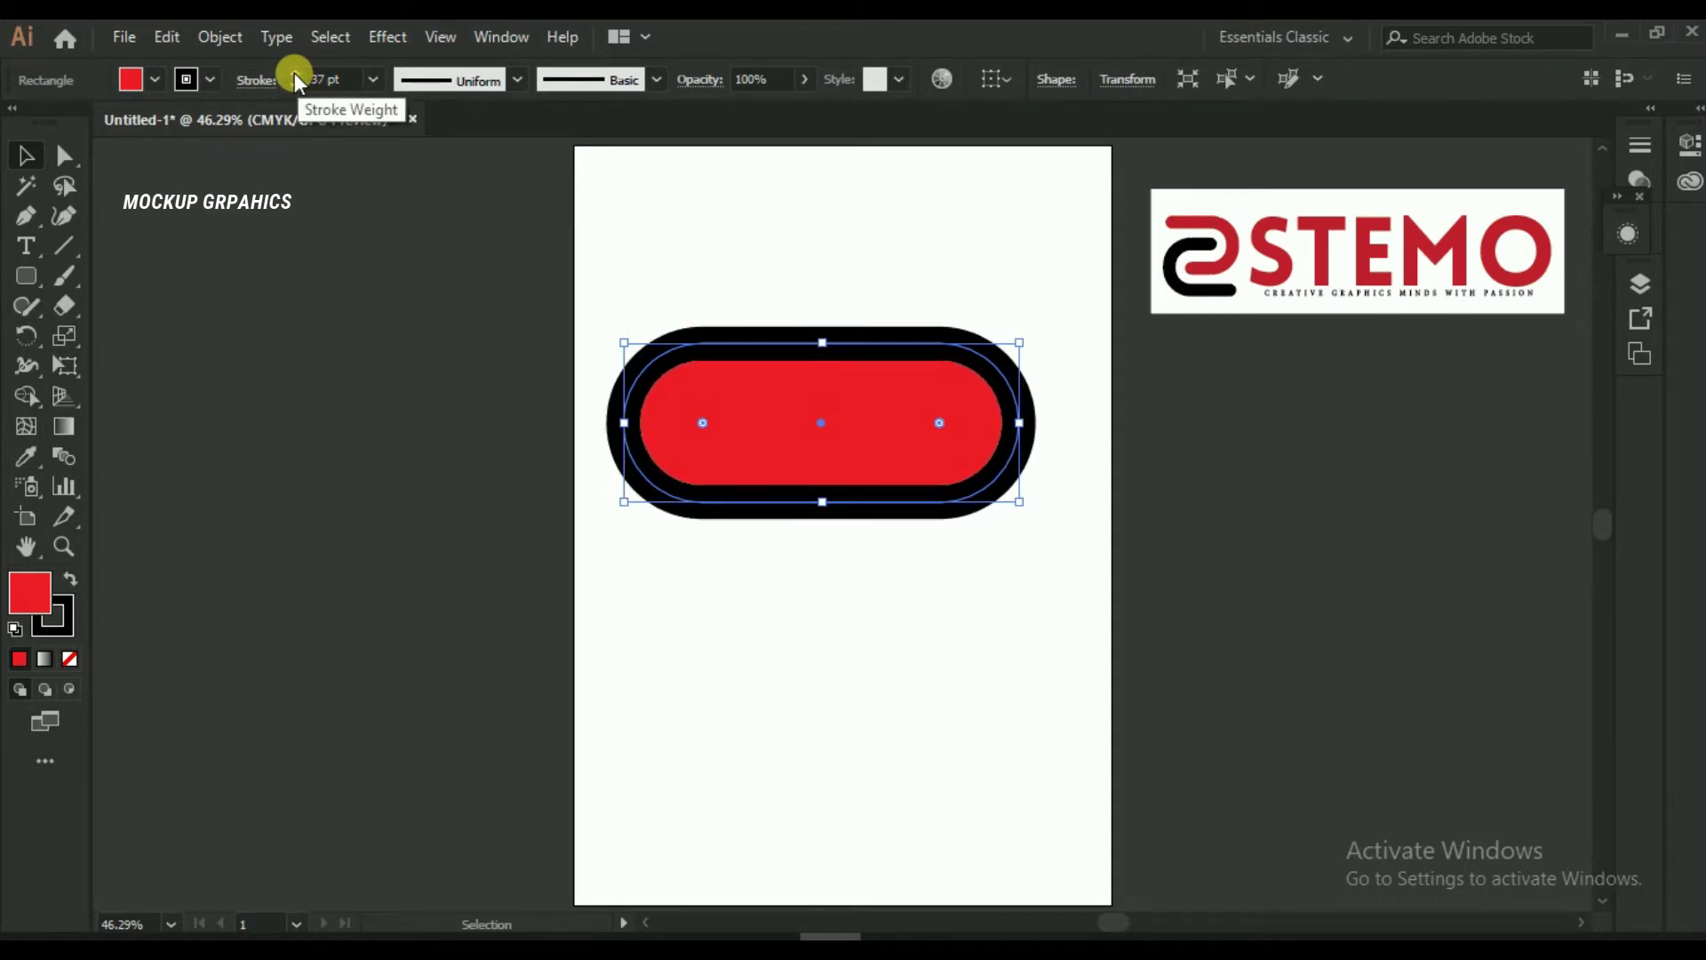
left_click(734, 254)
left_click_drag(734, 258, 906, 575)
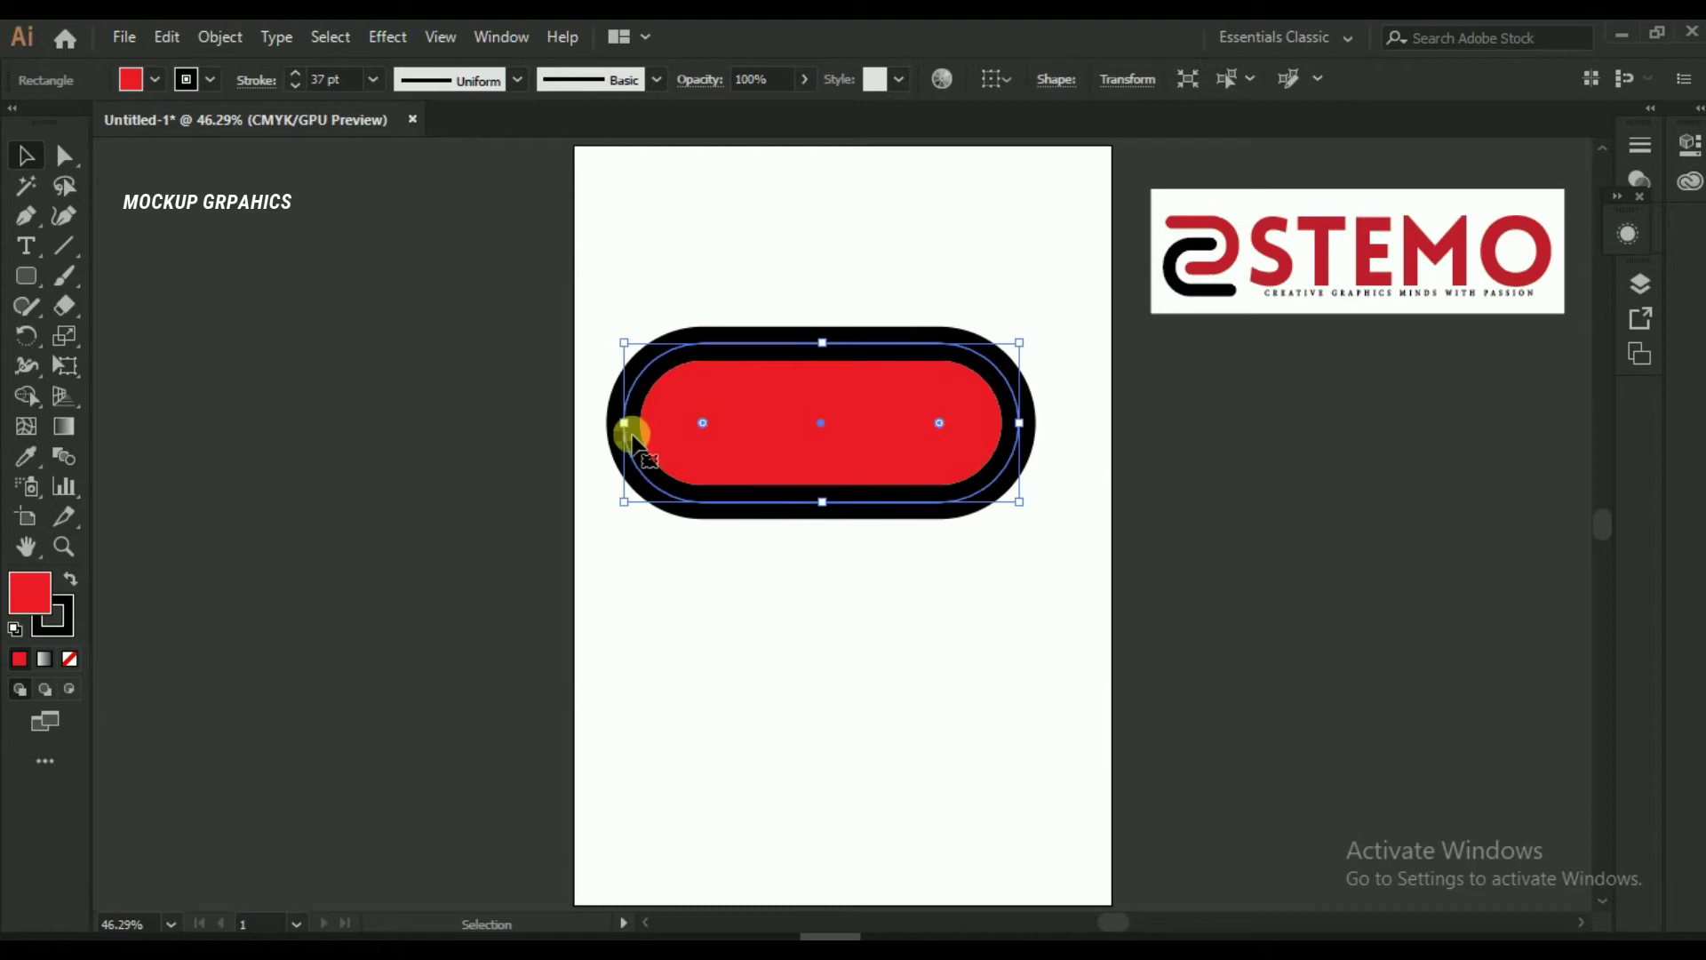
Expand the pill's fill and stroke into separate shapes
left_click(221, 39)
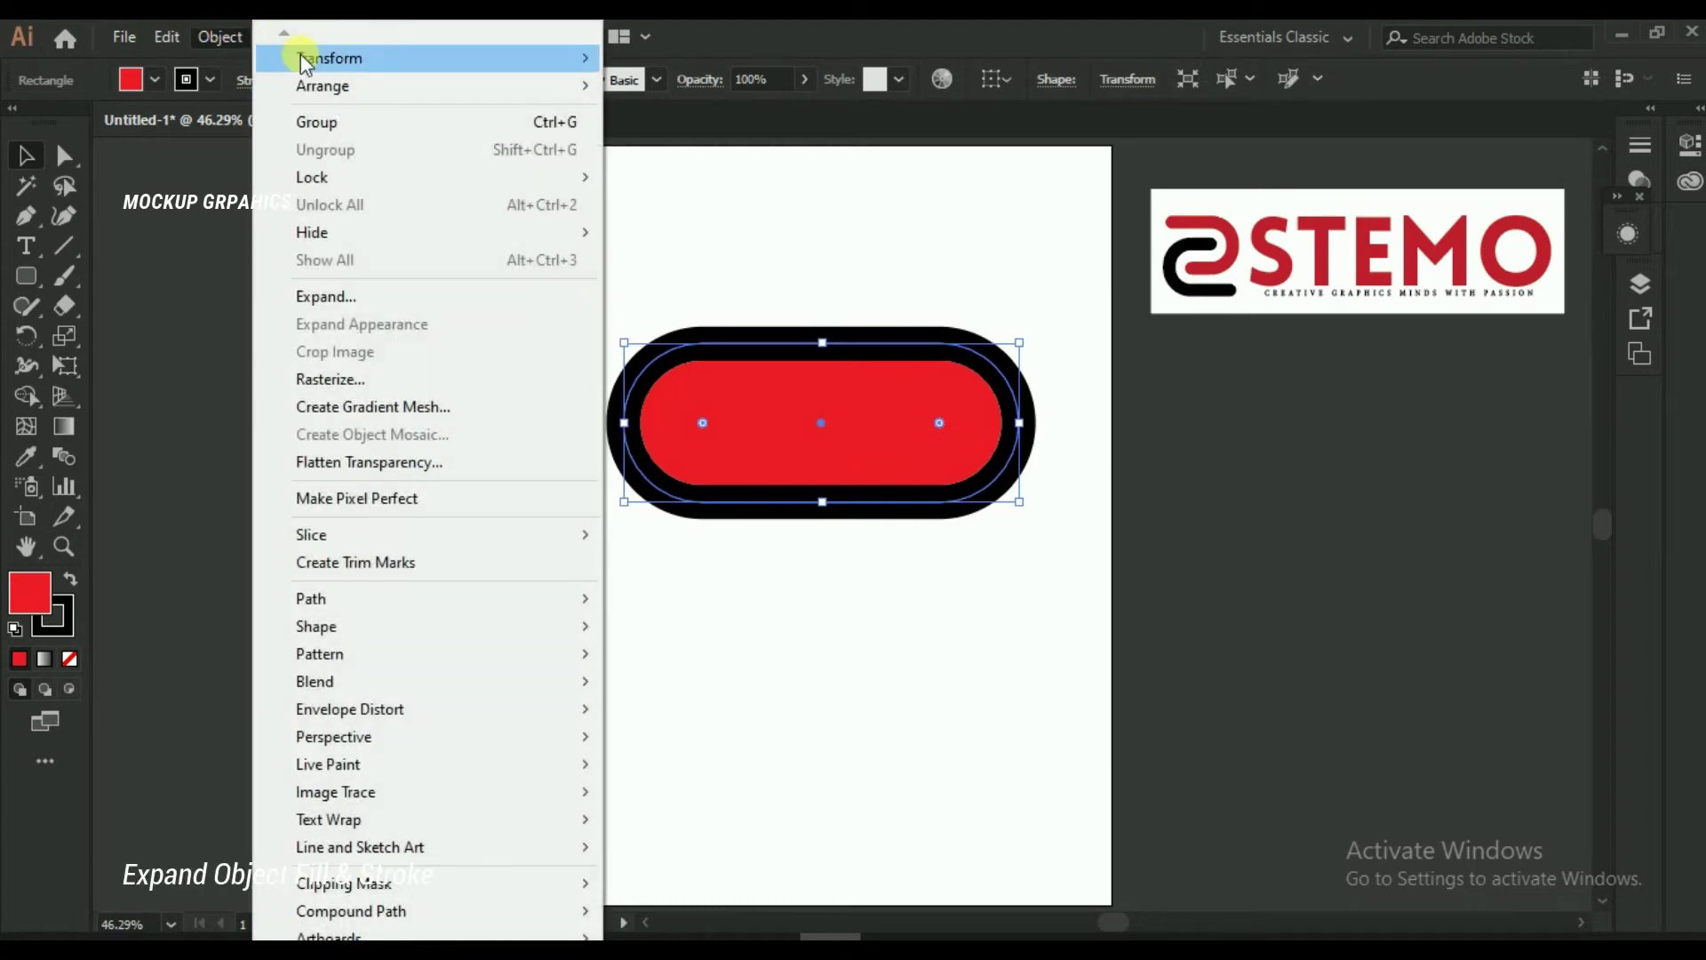
left_click(306, 296)
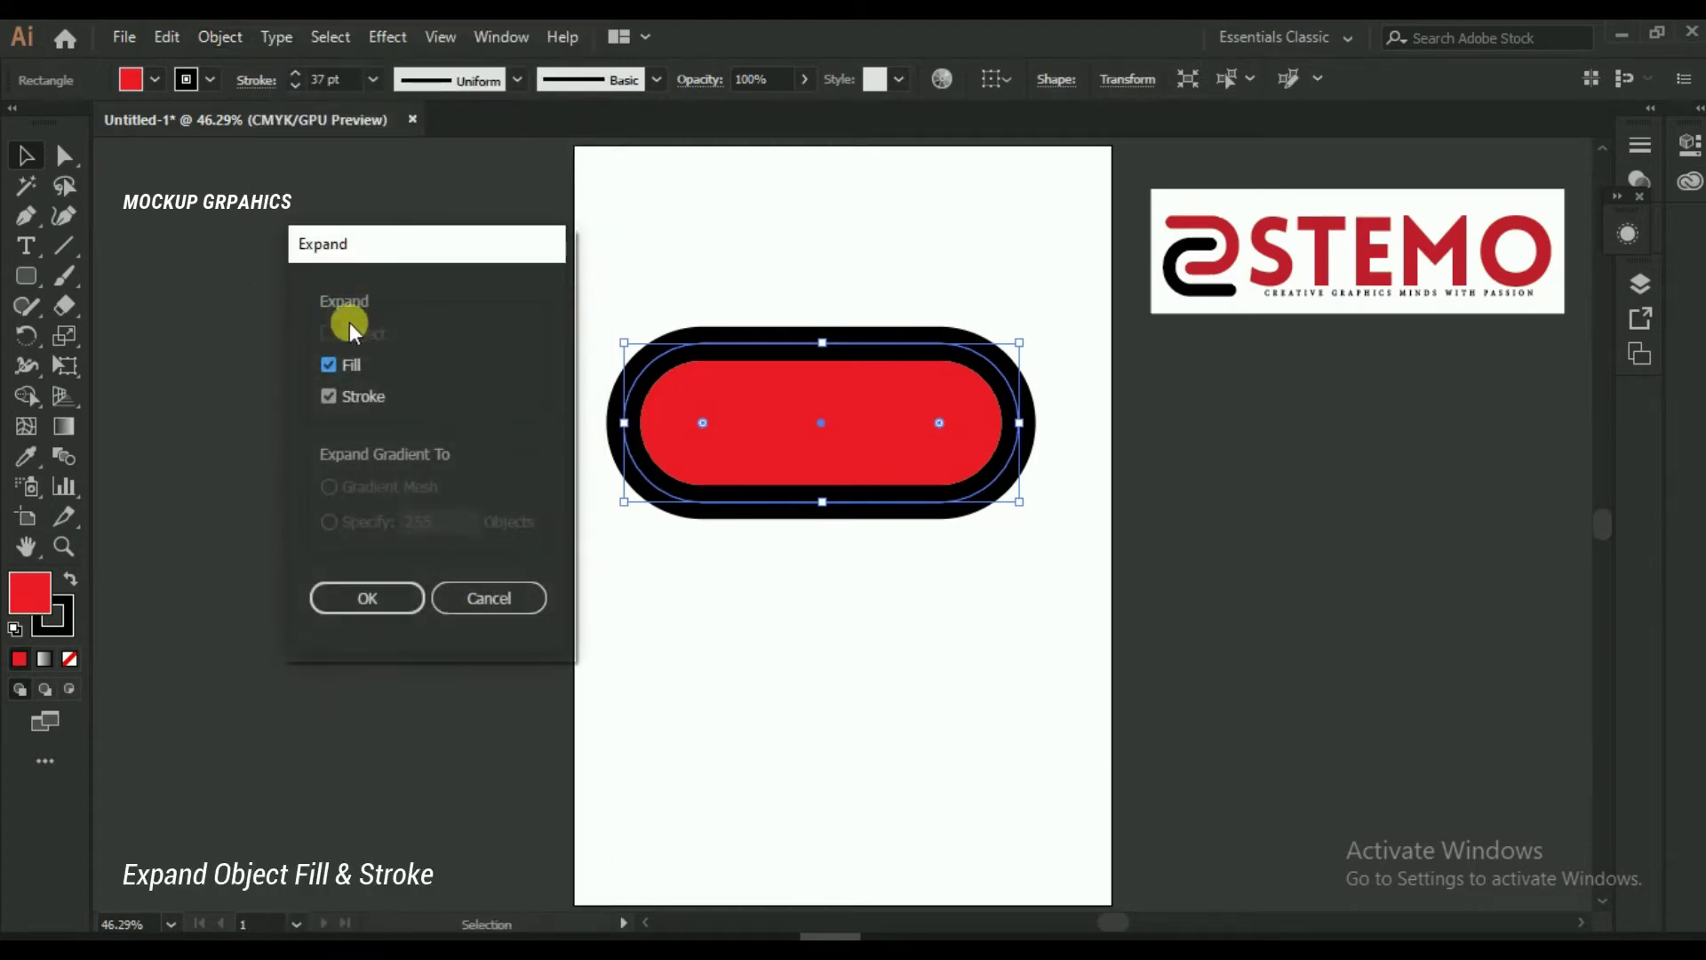
left_click(330, 396)
left_click(375, 606)
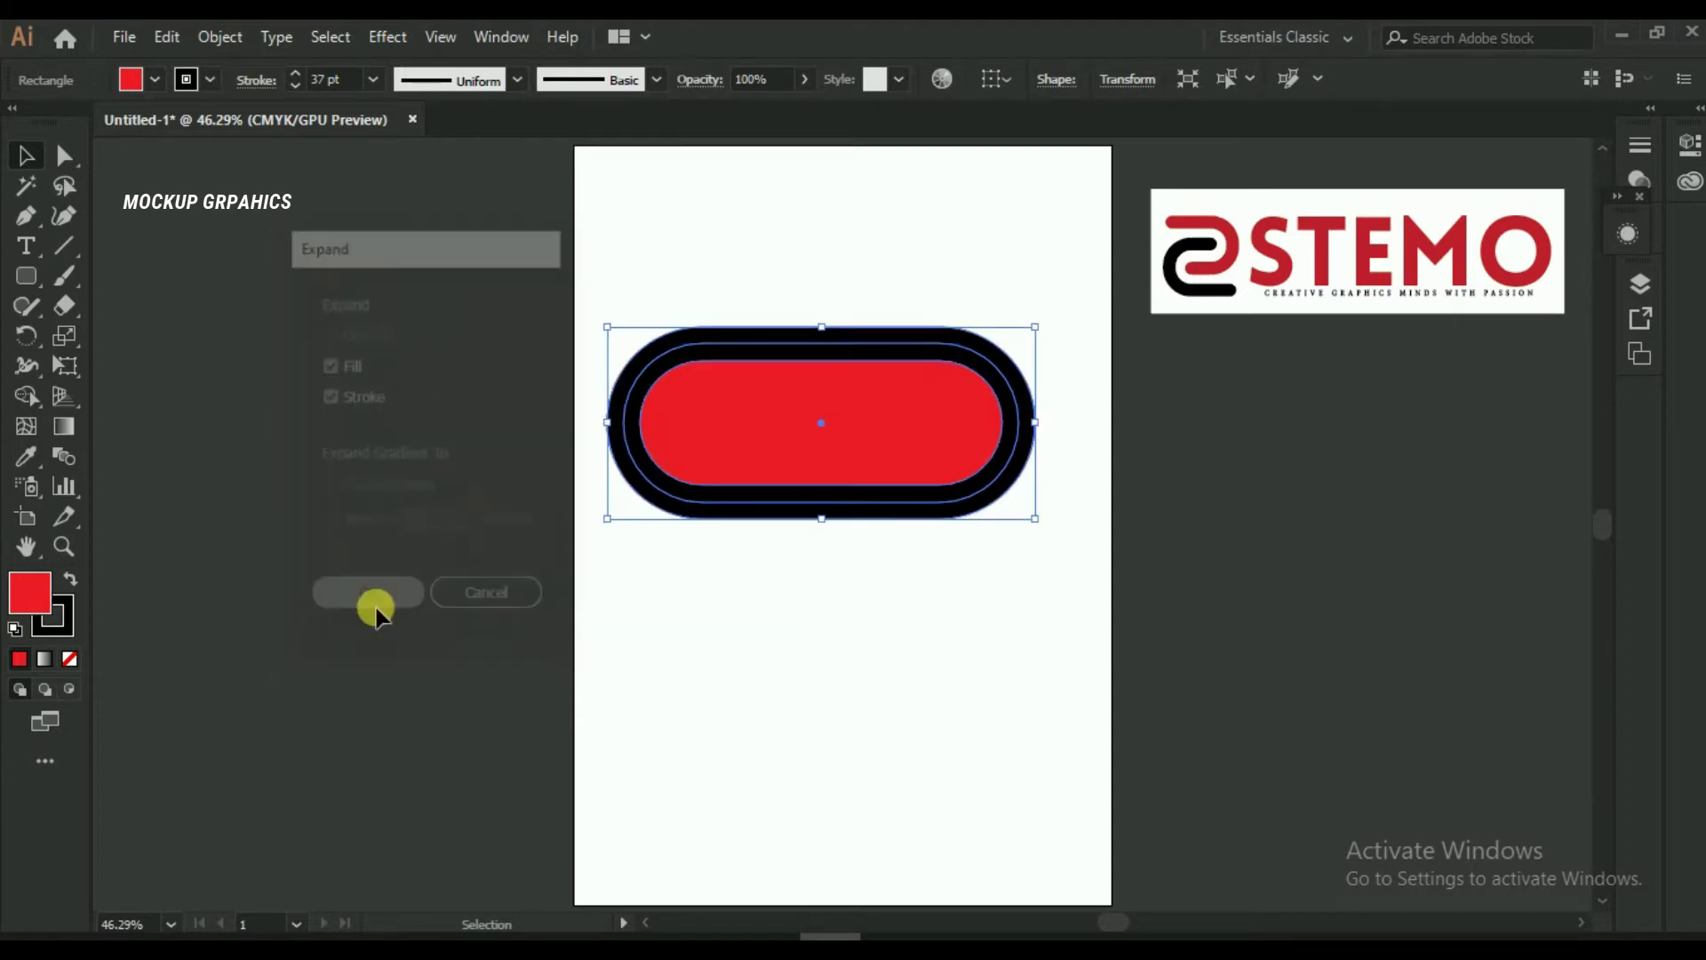
Ungroup the pieces and delete the red inner shape, leaving the black ring selected
left_click(228, 40)
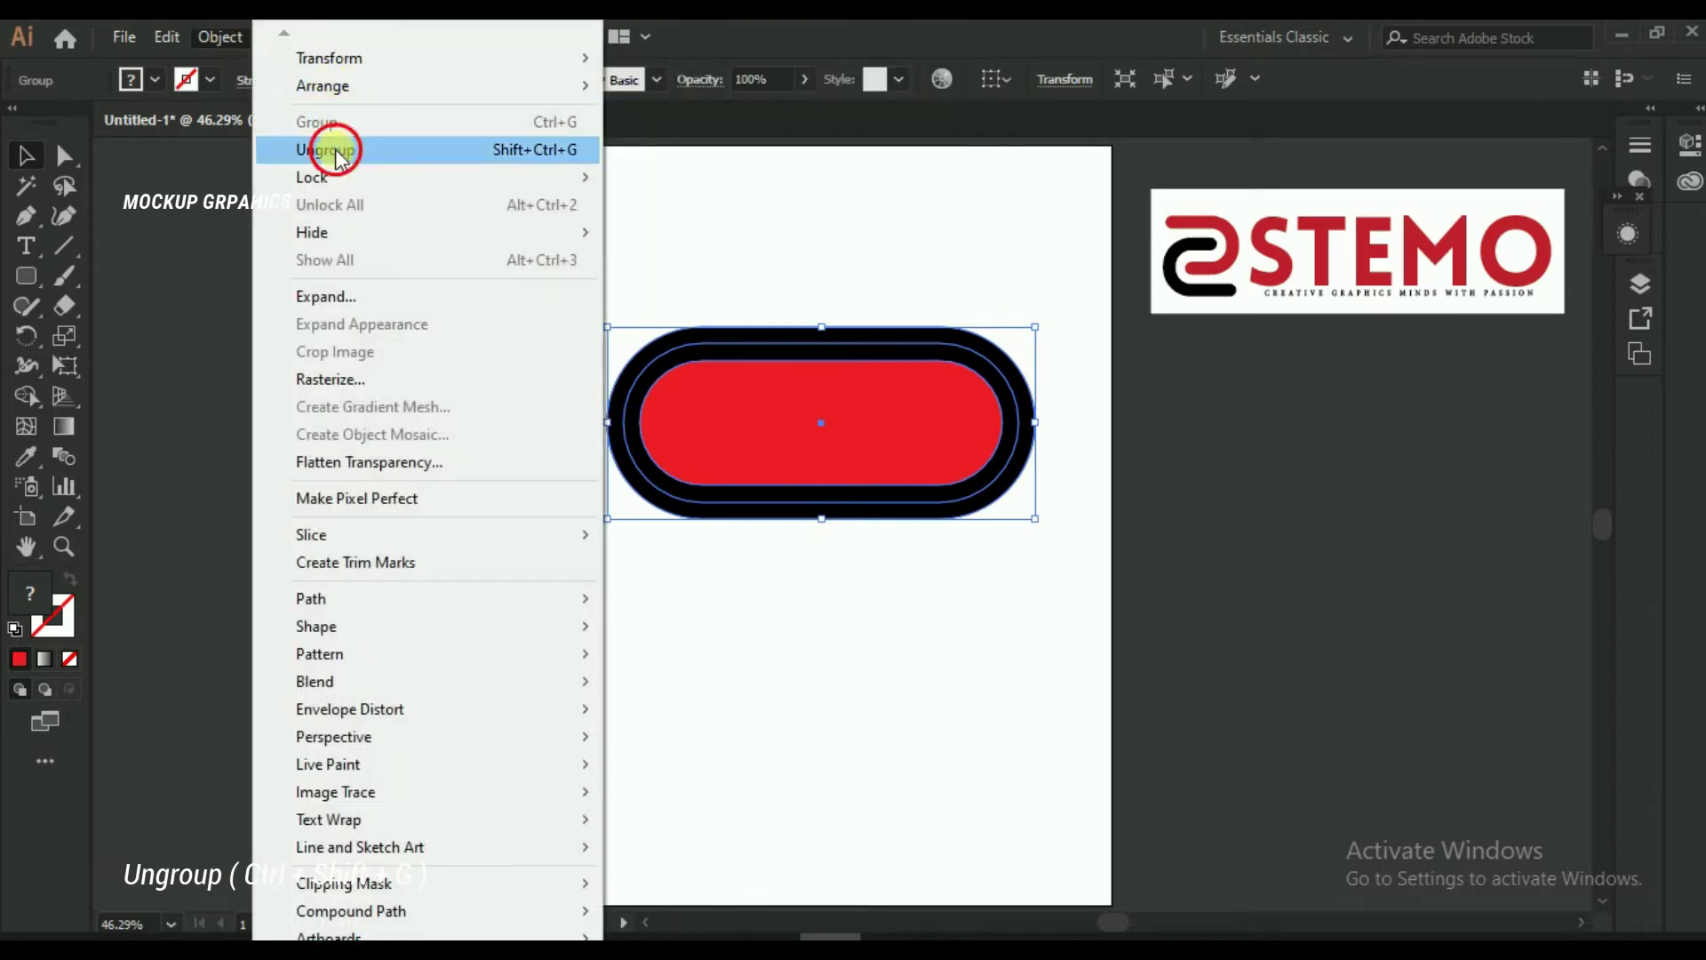
left_click(336, 151)
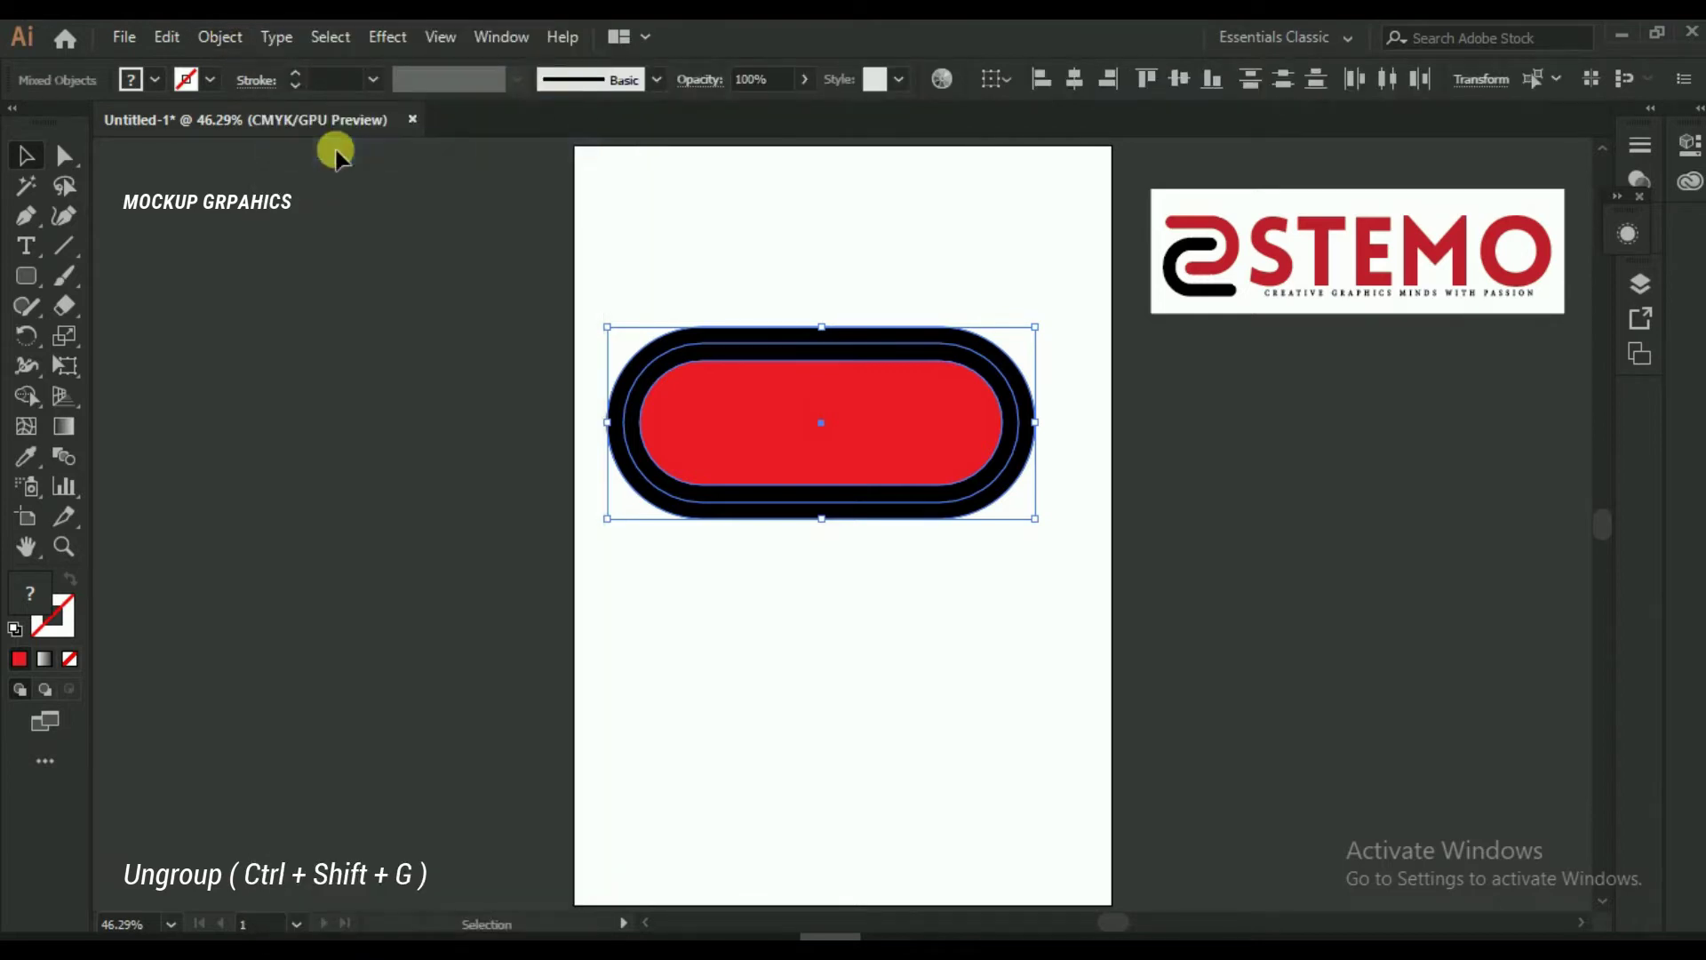
left_click(752, 279)
left_click_drag(771, 410, 834, 662)
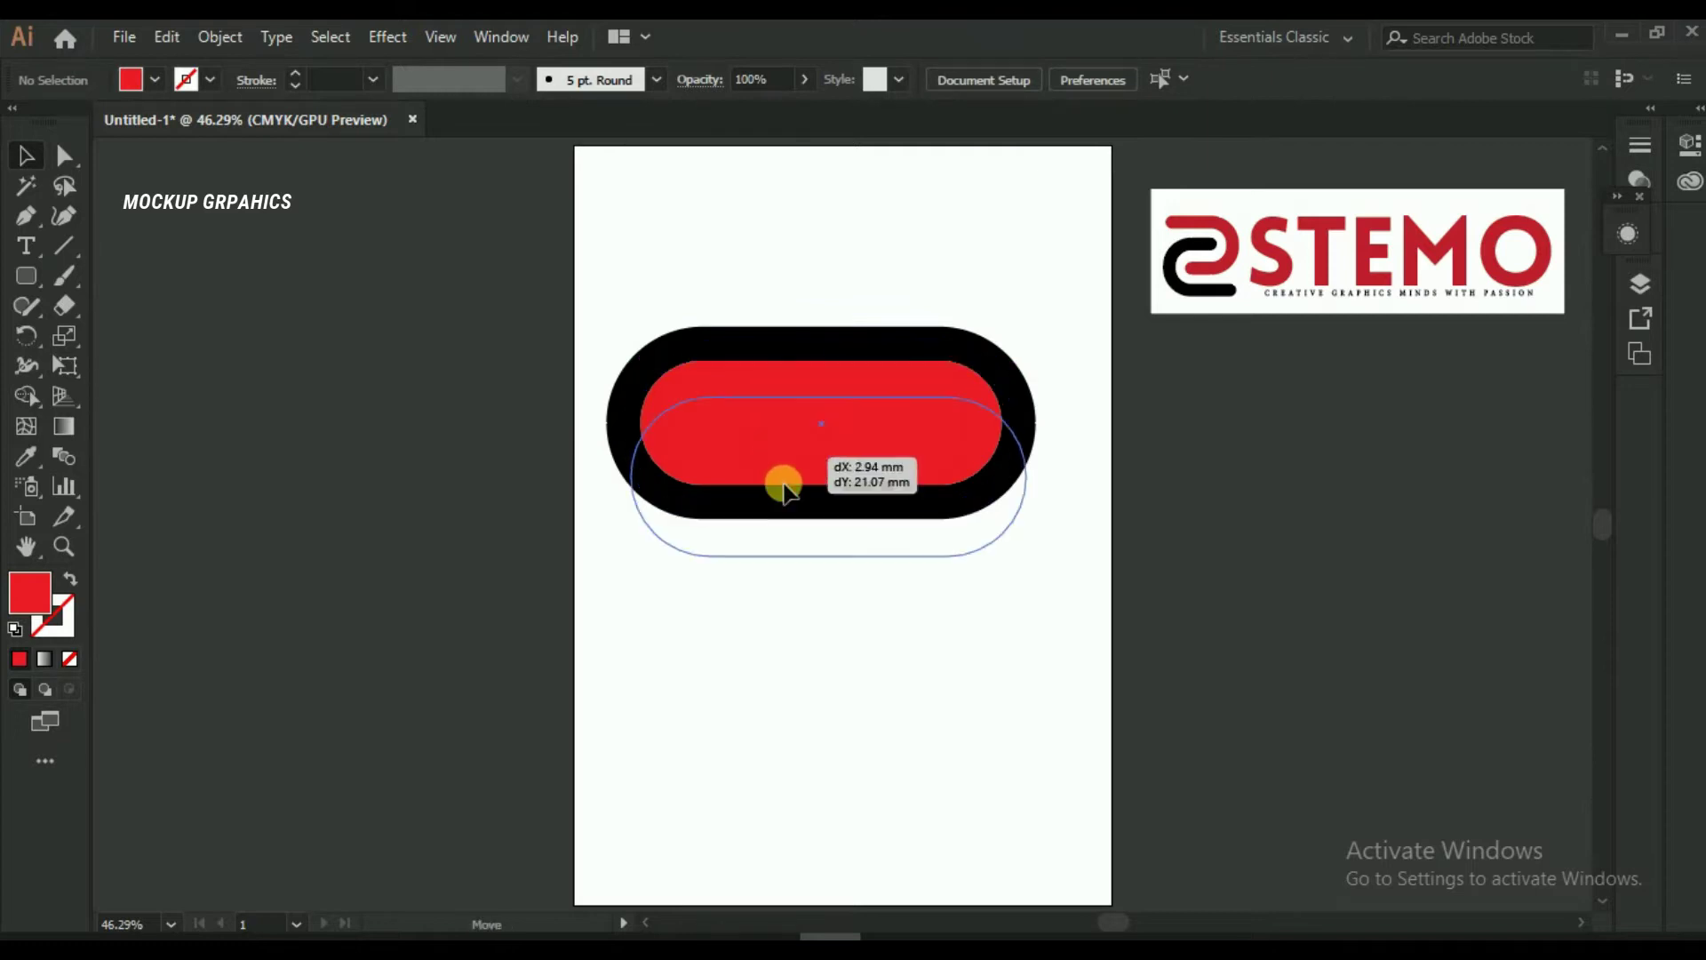
key("Delete")
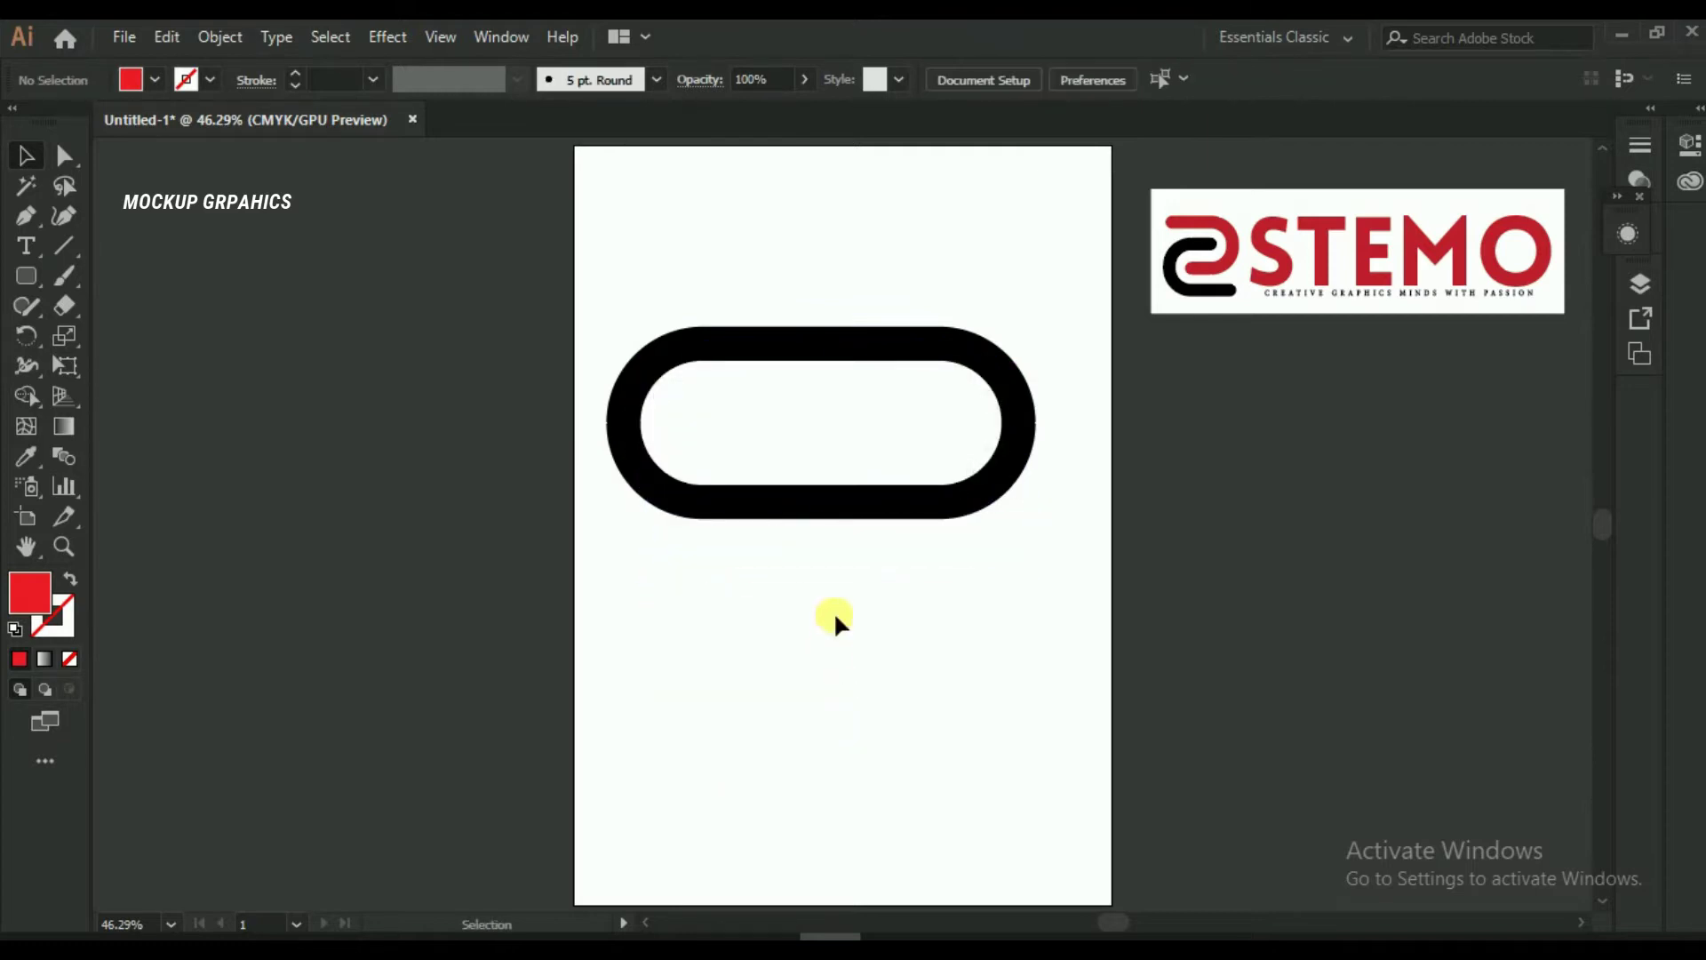
left_click(815, 509)
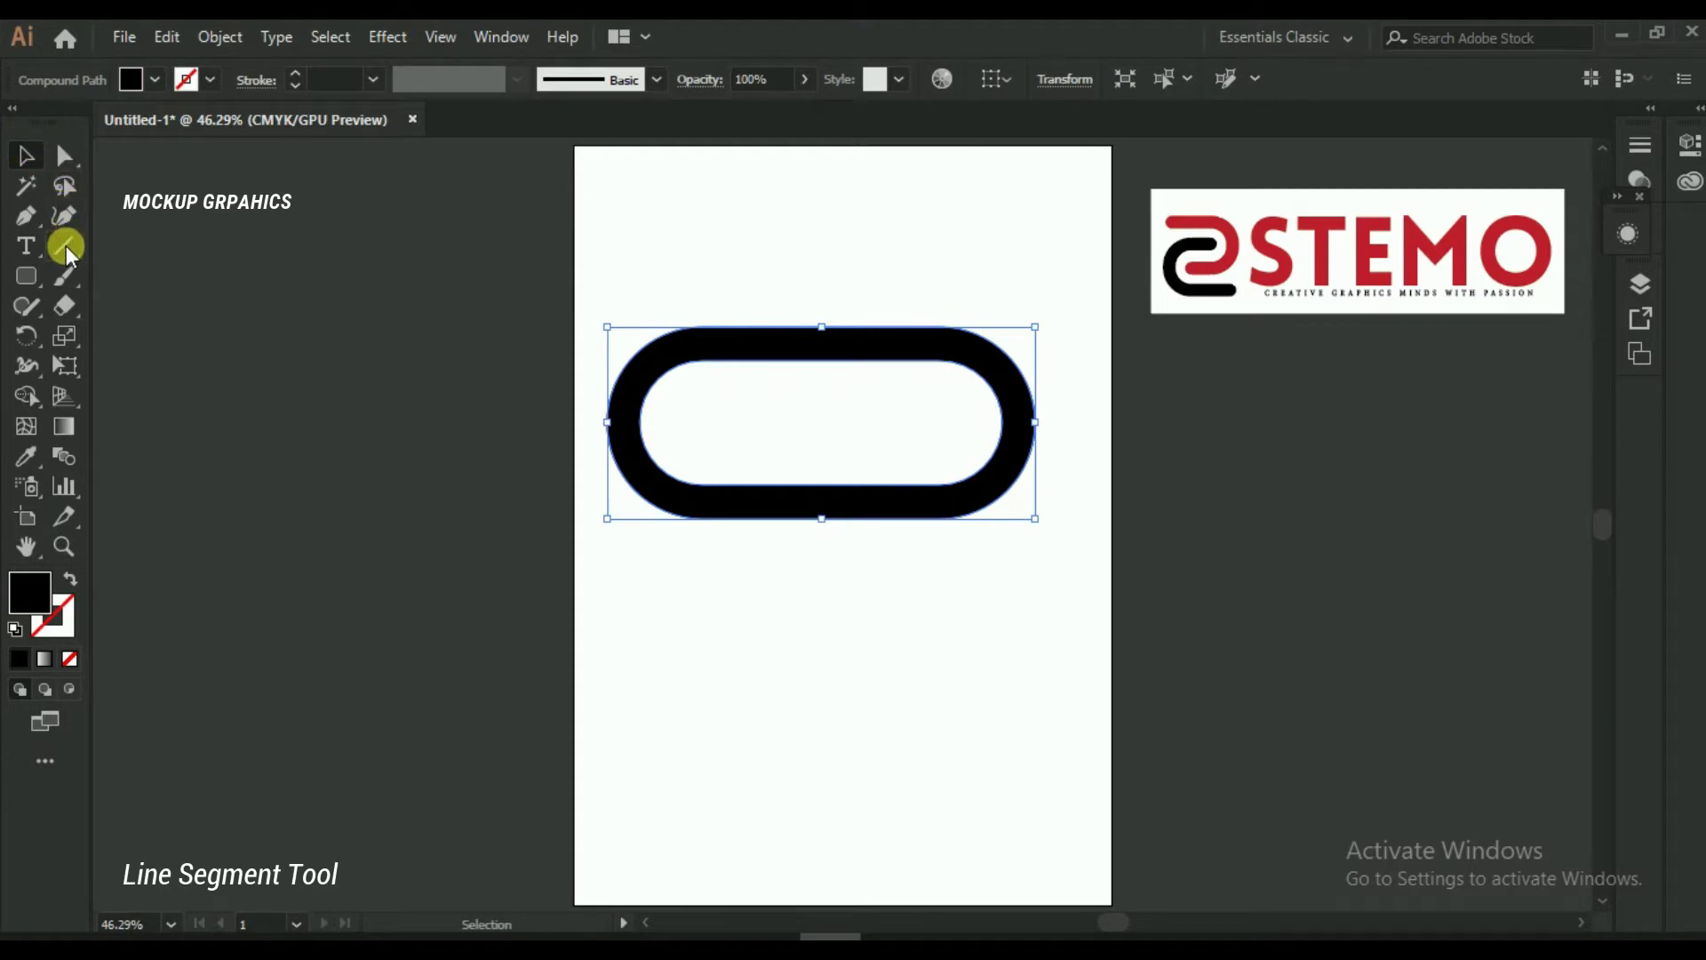
Draw a slanted line crossing the ring from above to below
left_click_drag(66, 250, 143, 245)
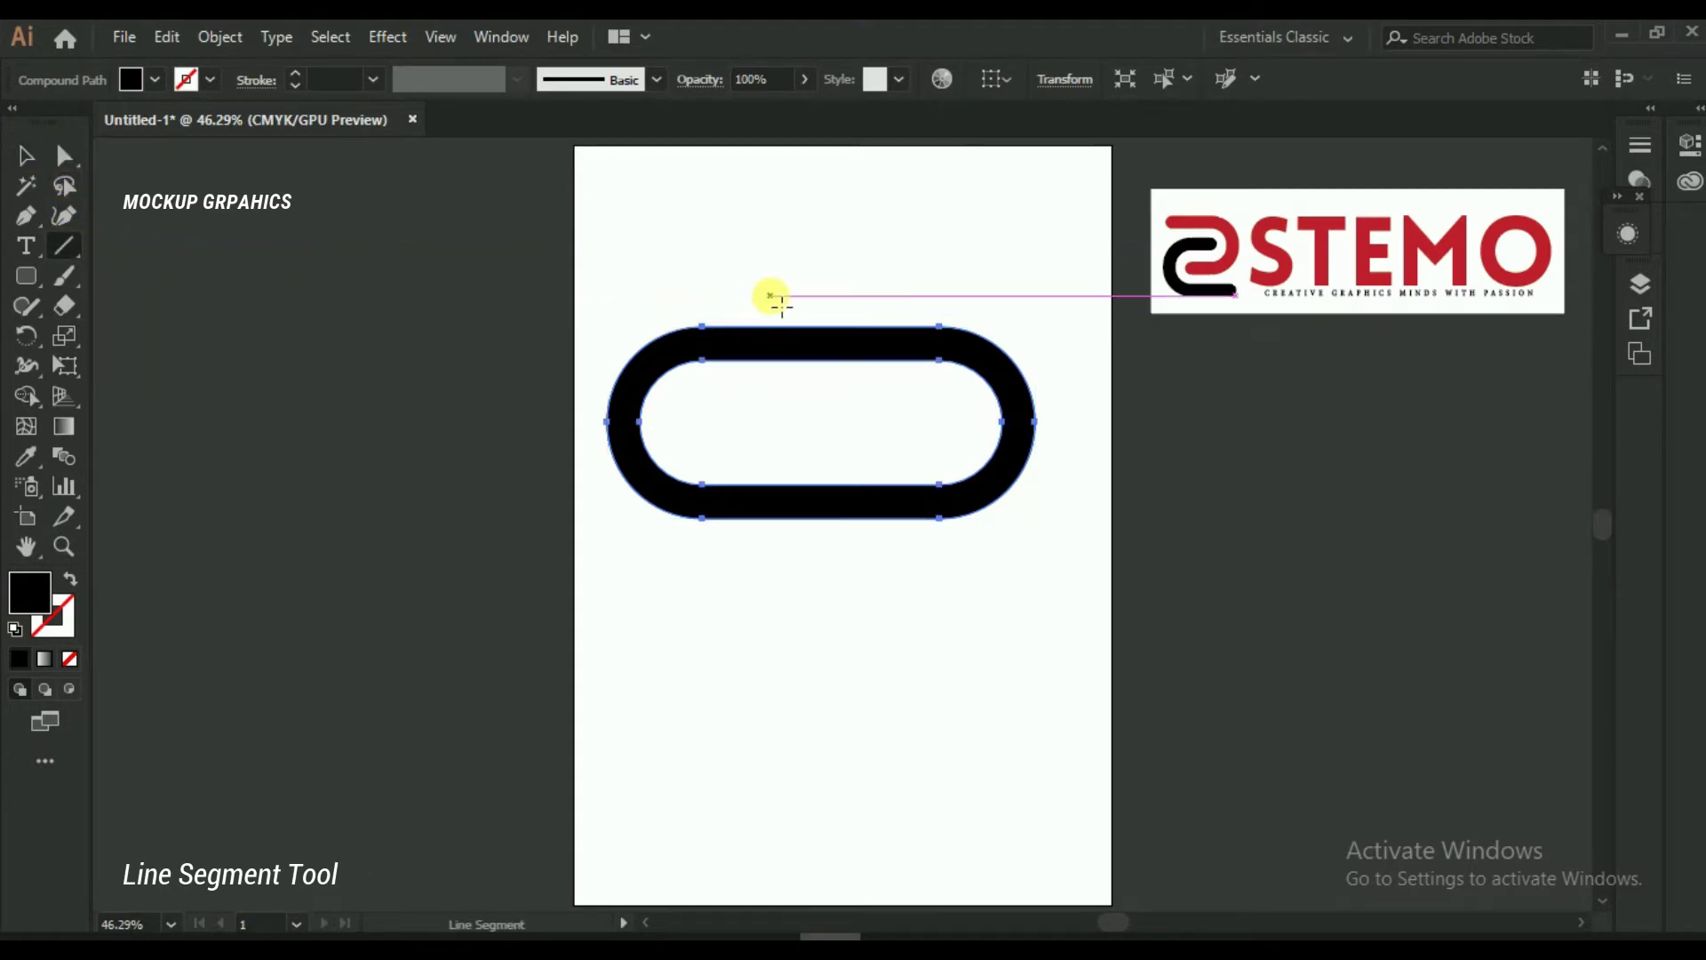
mouse_move(780, 304)
left_mouse_down()
mouse_move(908, 590)
mouse_move(891, 587)
left_mouse_up()
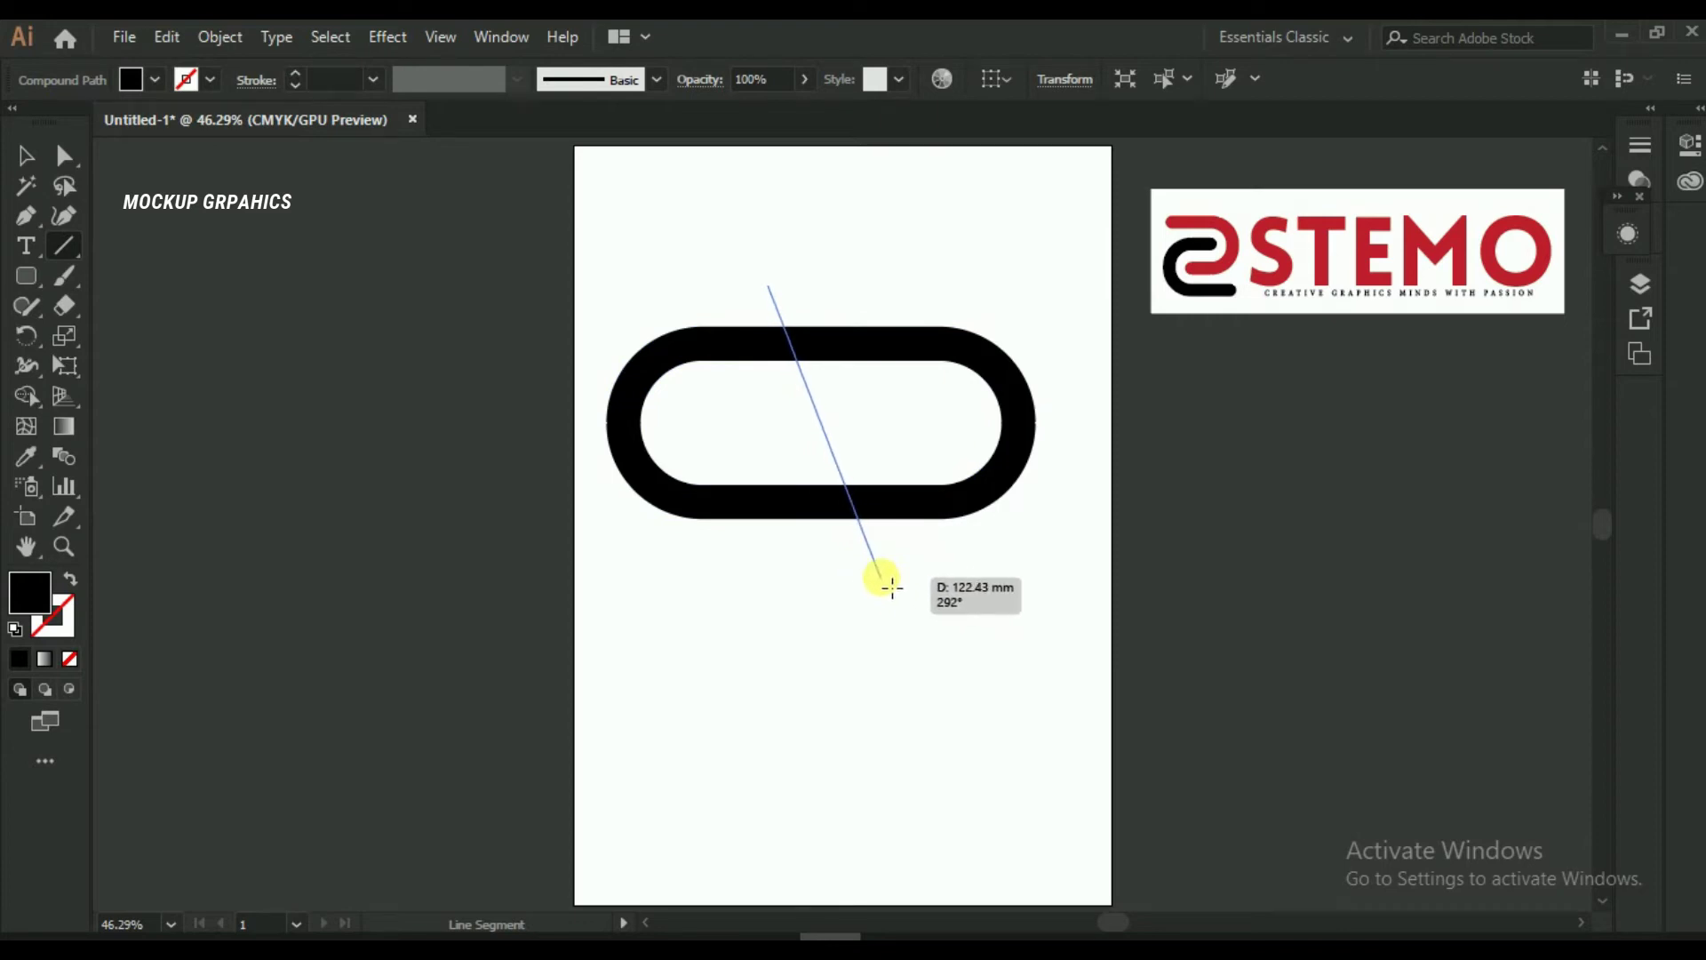
left_click(27, 156)
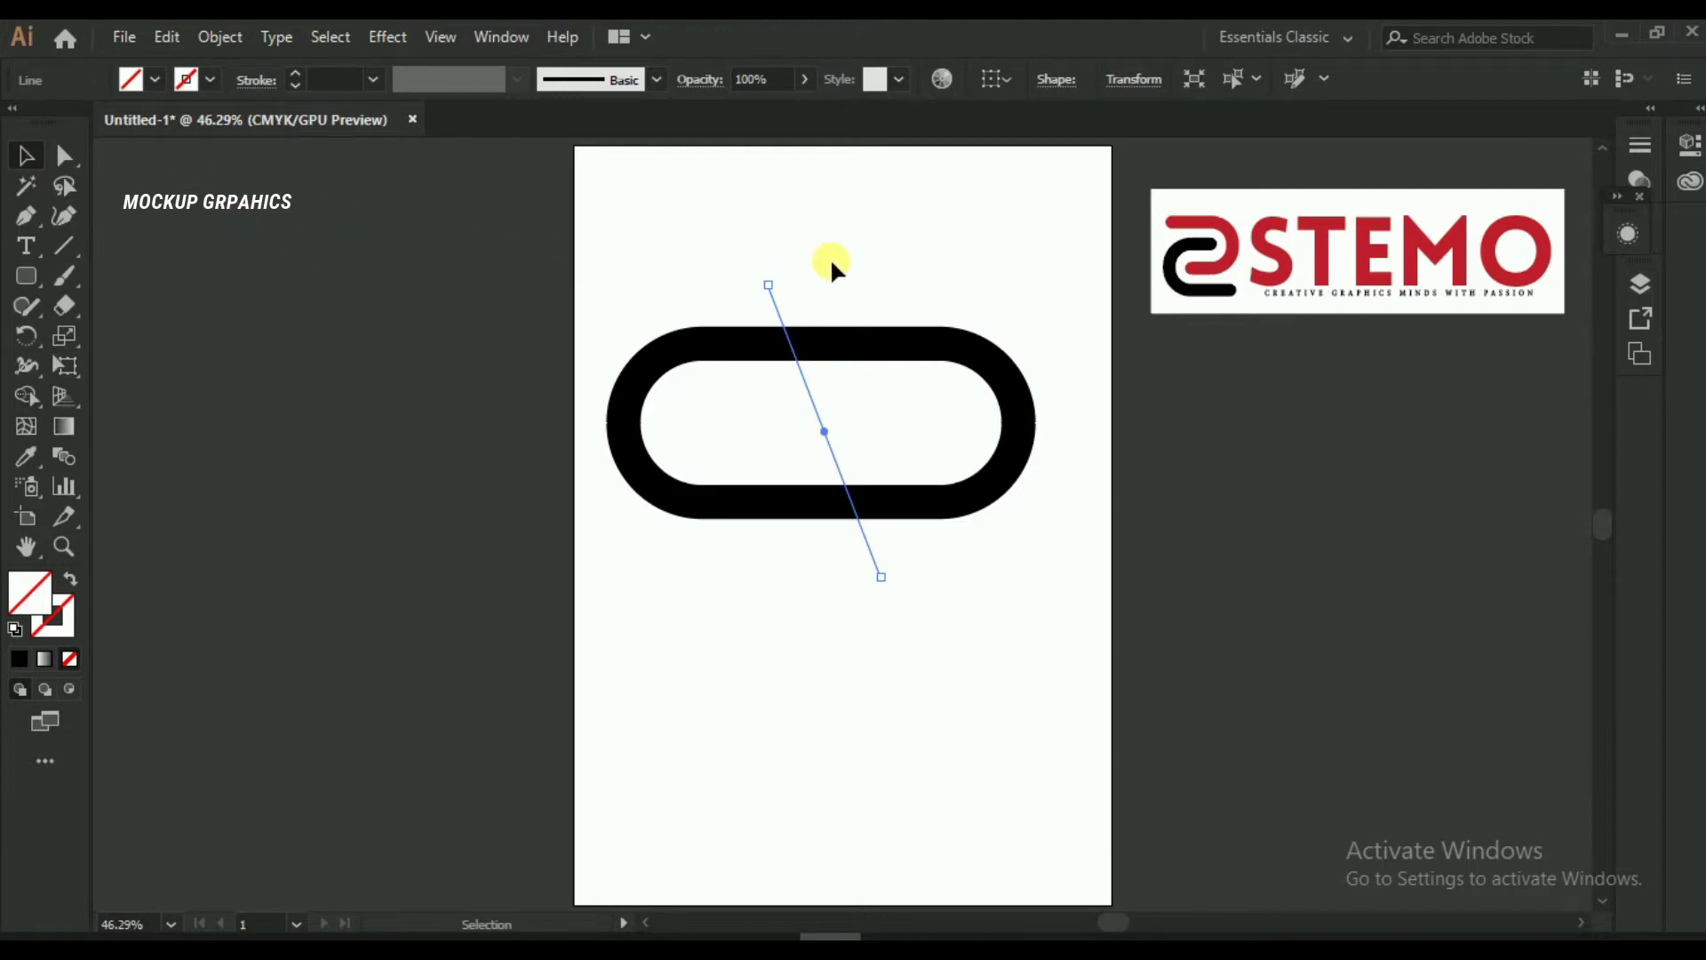
left_click(788, 290)
left_click(772, 296)
Give the line a black 0.75 pt stroke and select both line and ring
left_click(297, 76)
left_click(297, 75)
left_click(520, 171)
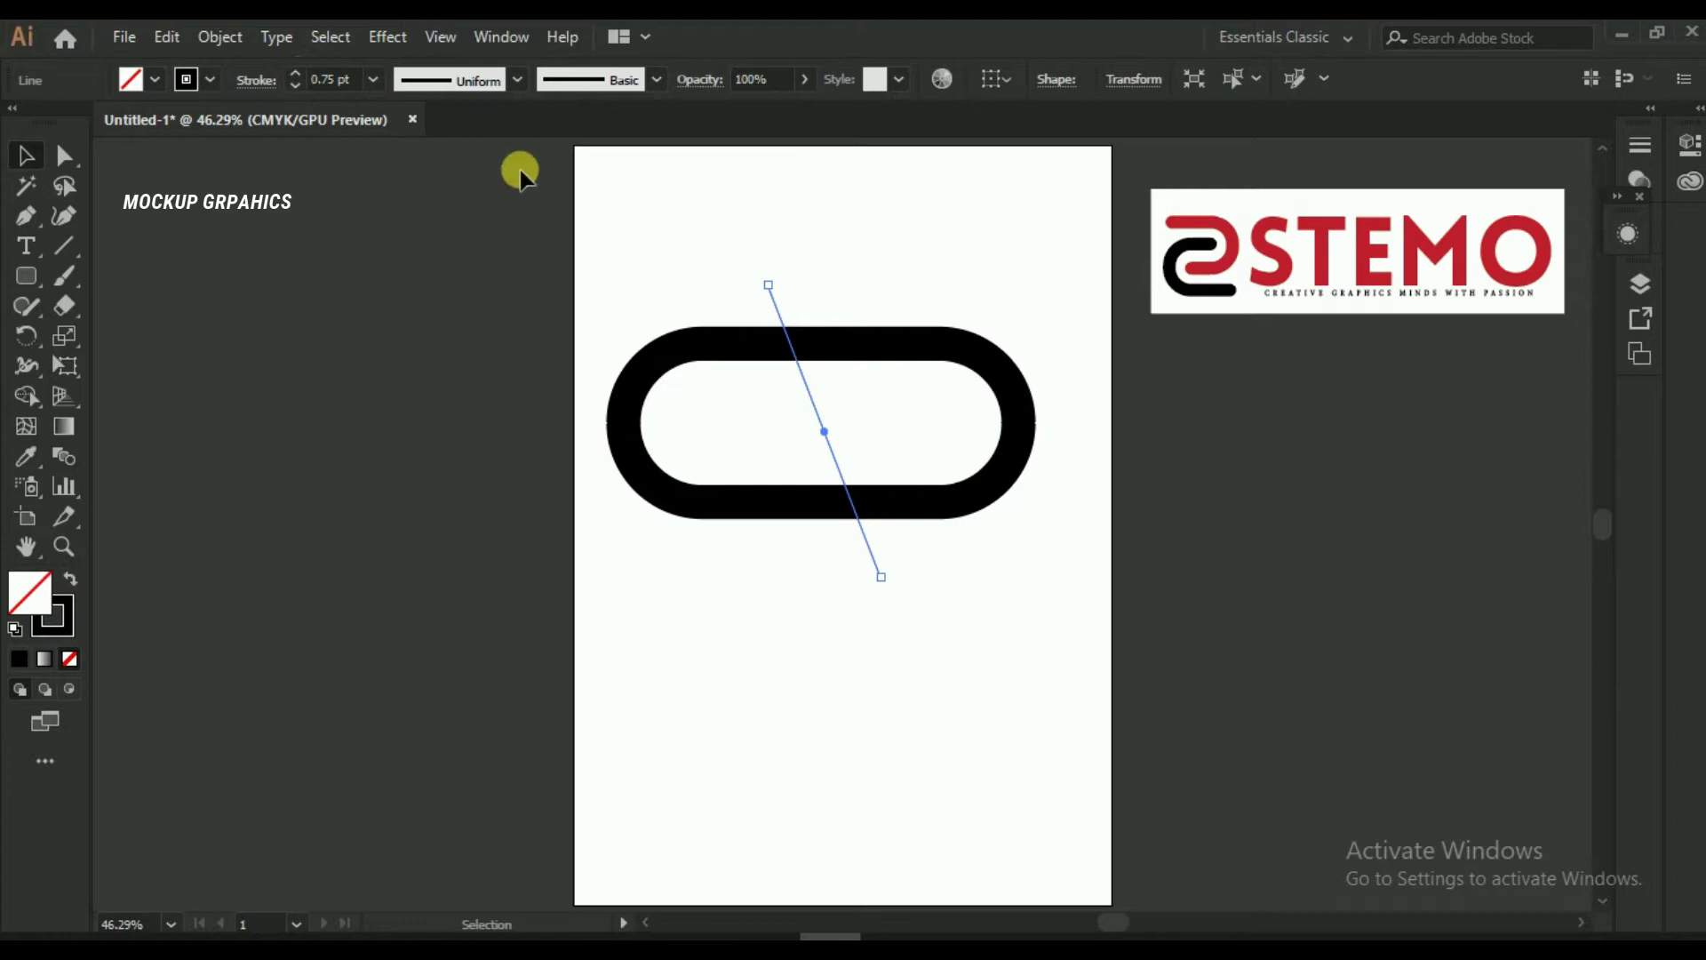
mouse_move(595, 238)
left_mouse_down()
mouse_move(924, 526)
mouse_move(1072, 609)
left_mouse_up()
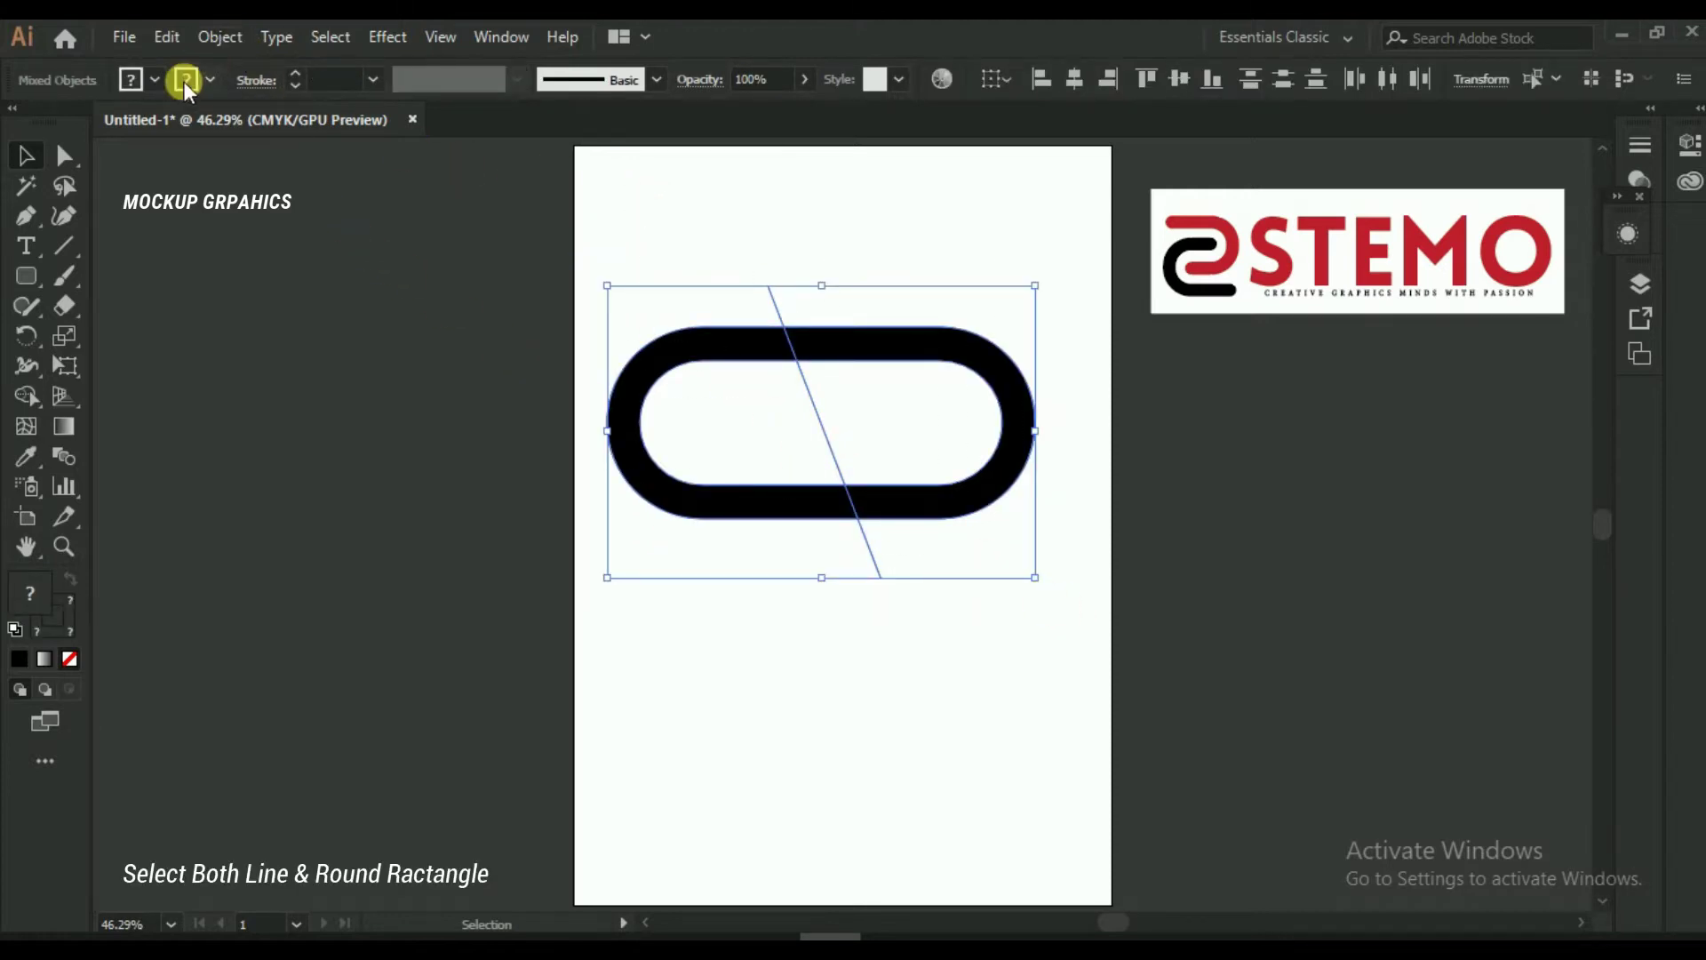
left_click_drag(29, 396, 291, 400)
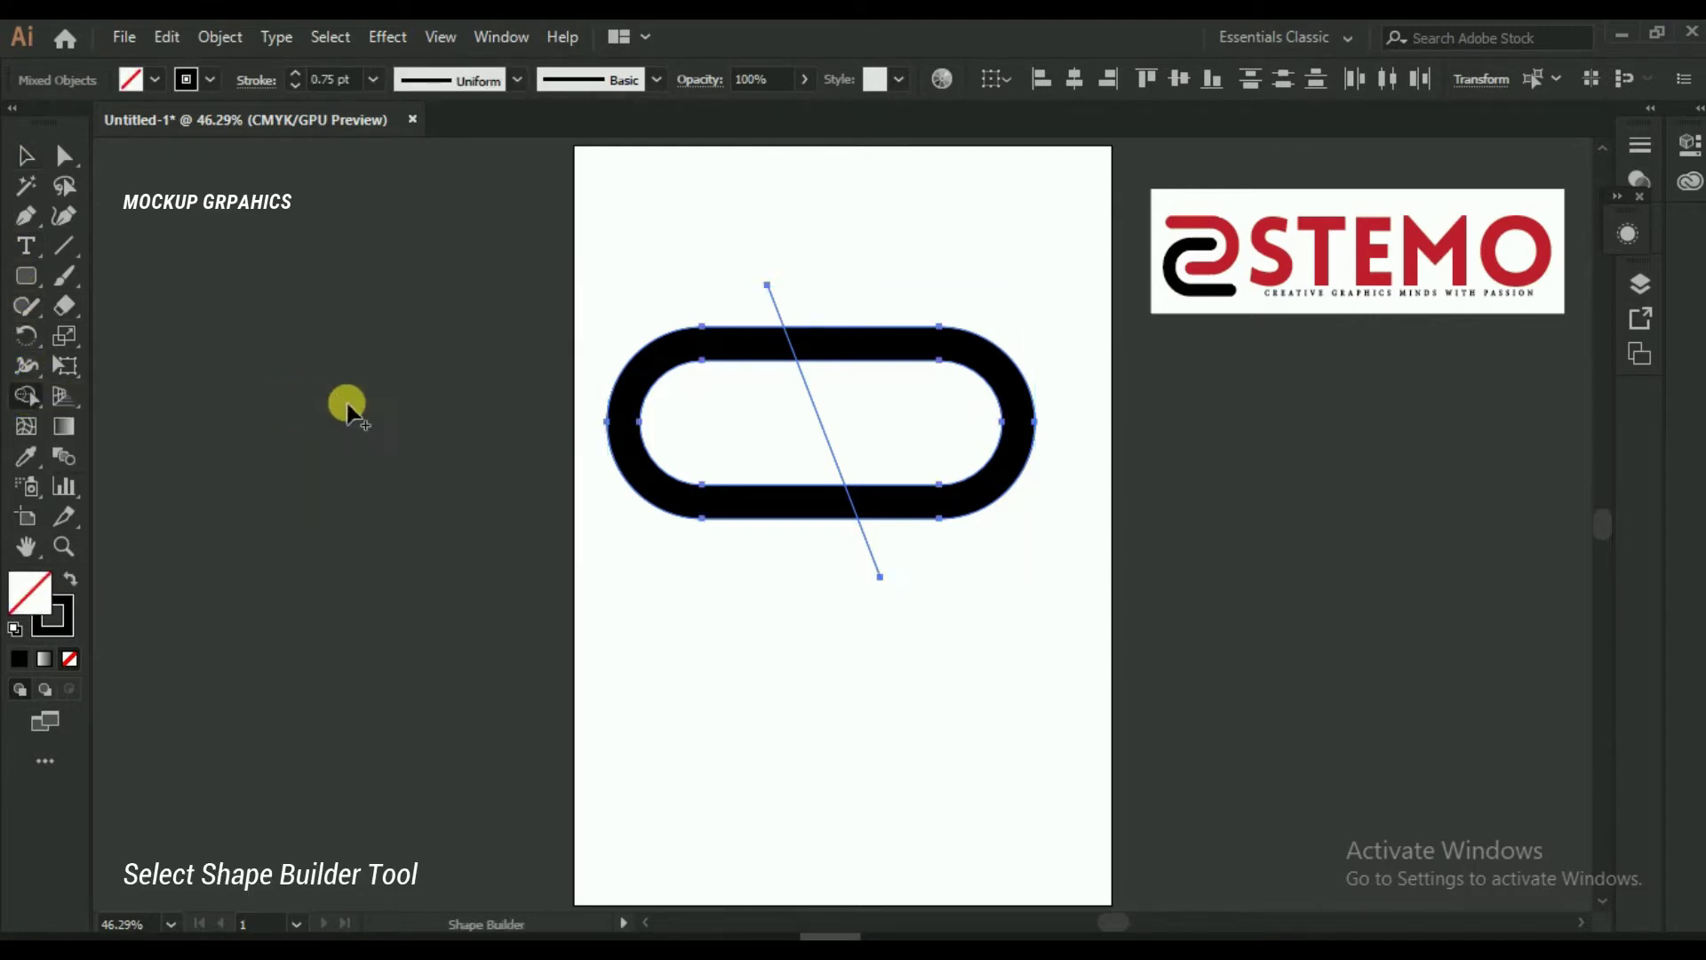
Split the ring into left and right pieces at the line with Shape Builder
left_click(719, 341)
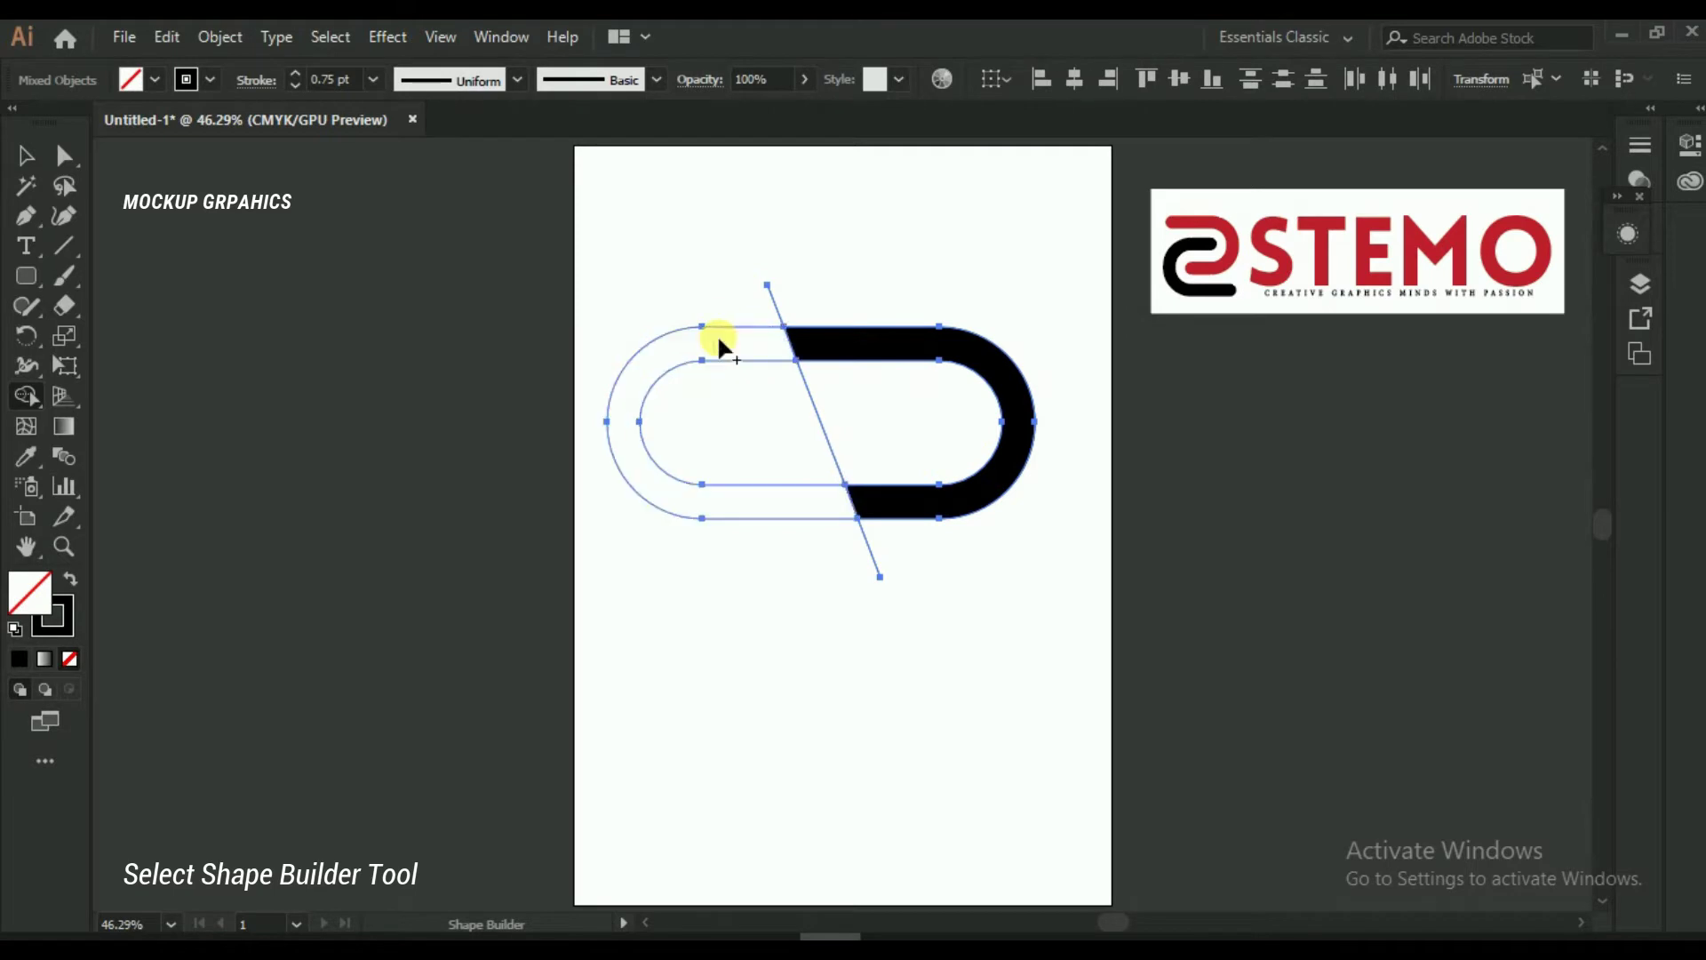
left_click(853, 345)
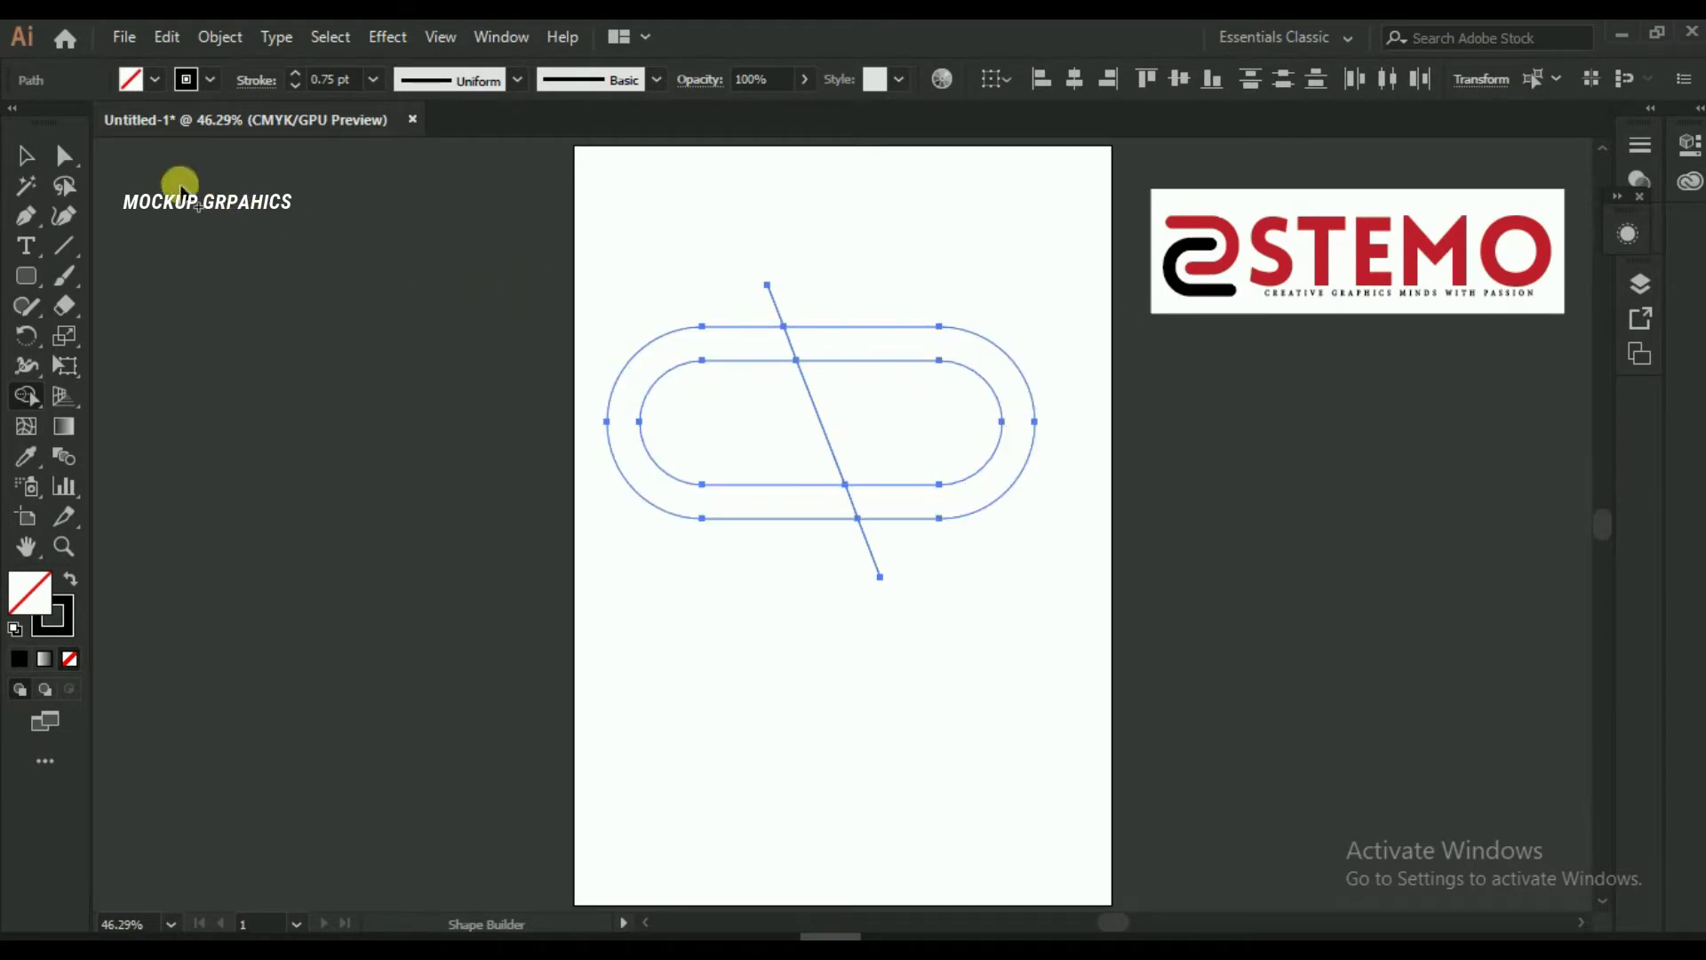
left_click(23, 157)
left_click_drag(603, 270, 675, 485)
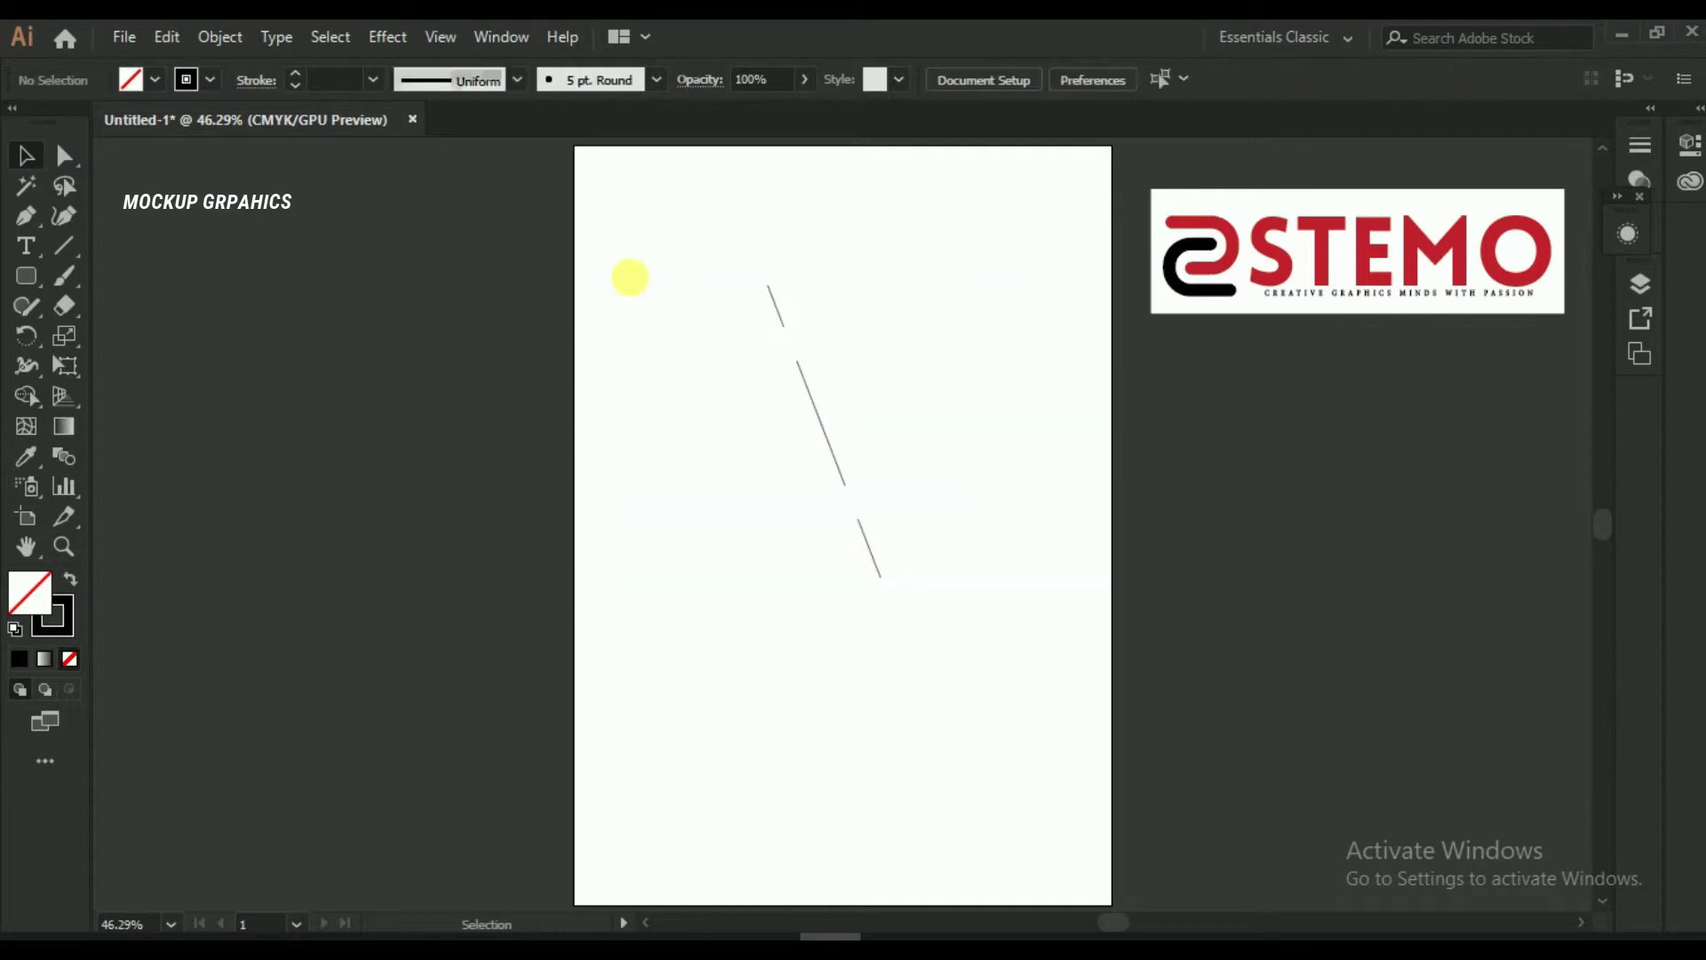
left_click_drag(711, 597, 711, 598)
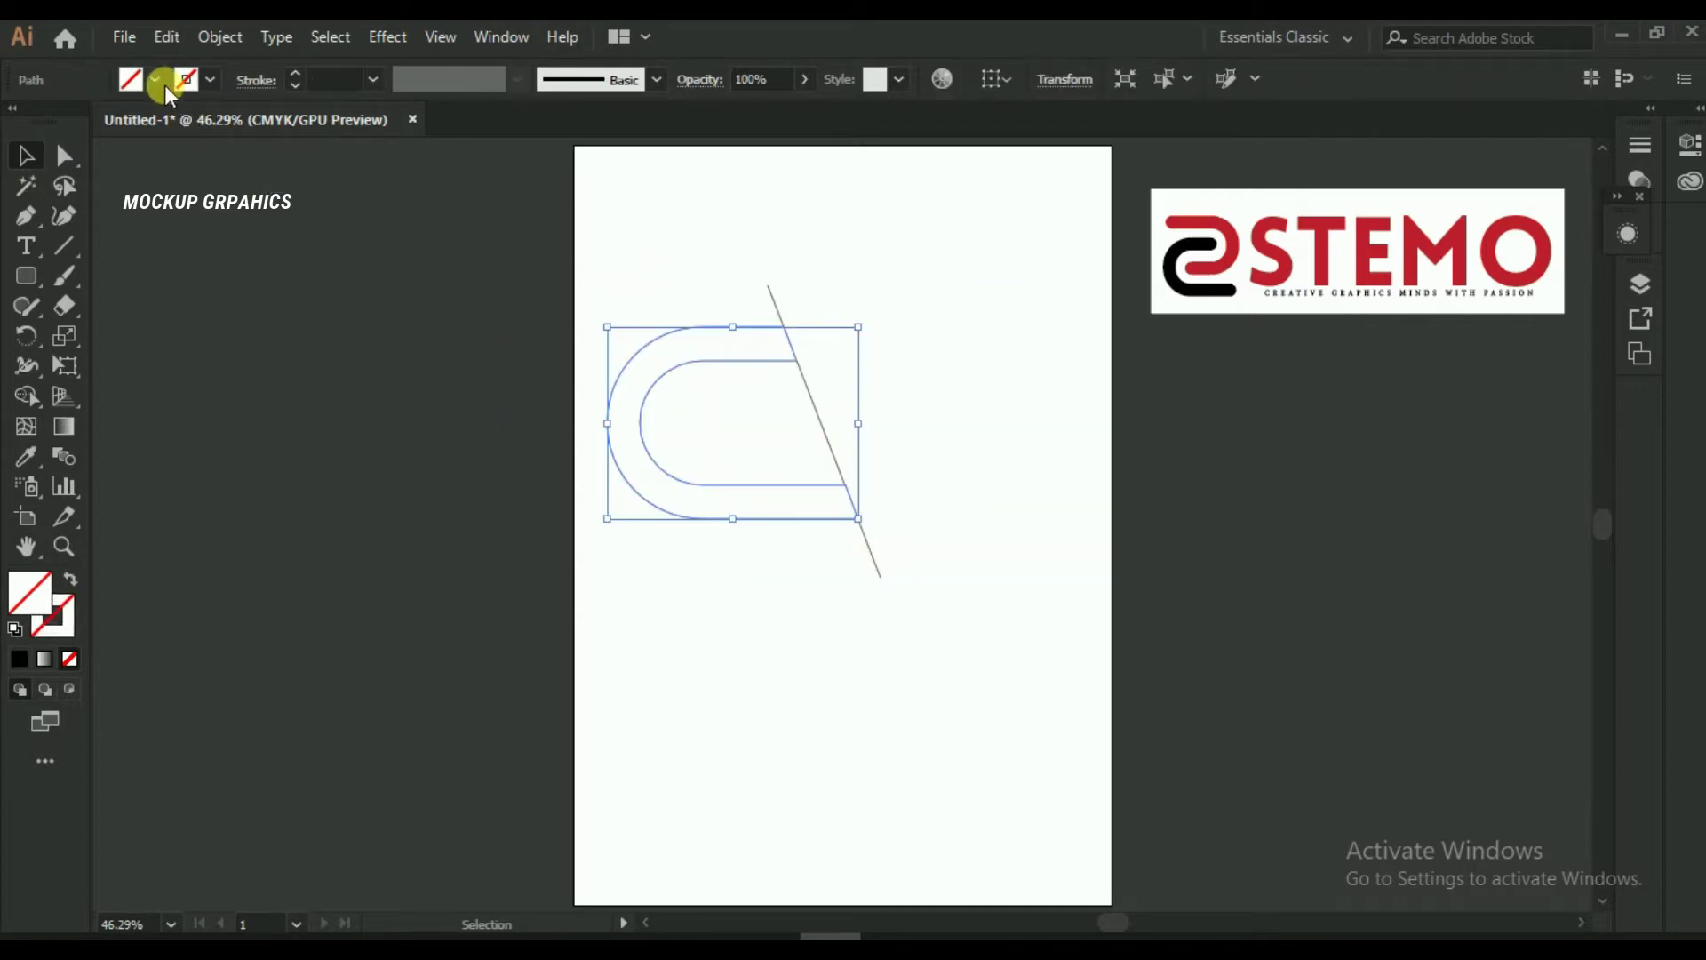
Fill the left C-shaped piece black and the right piece red
left_click(155, 79)
left_click(71, 123)
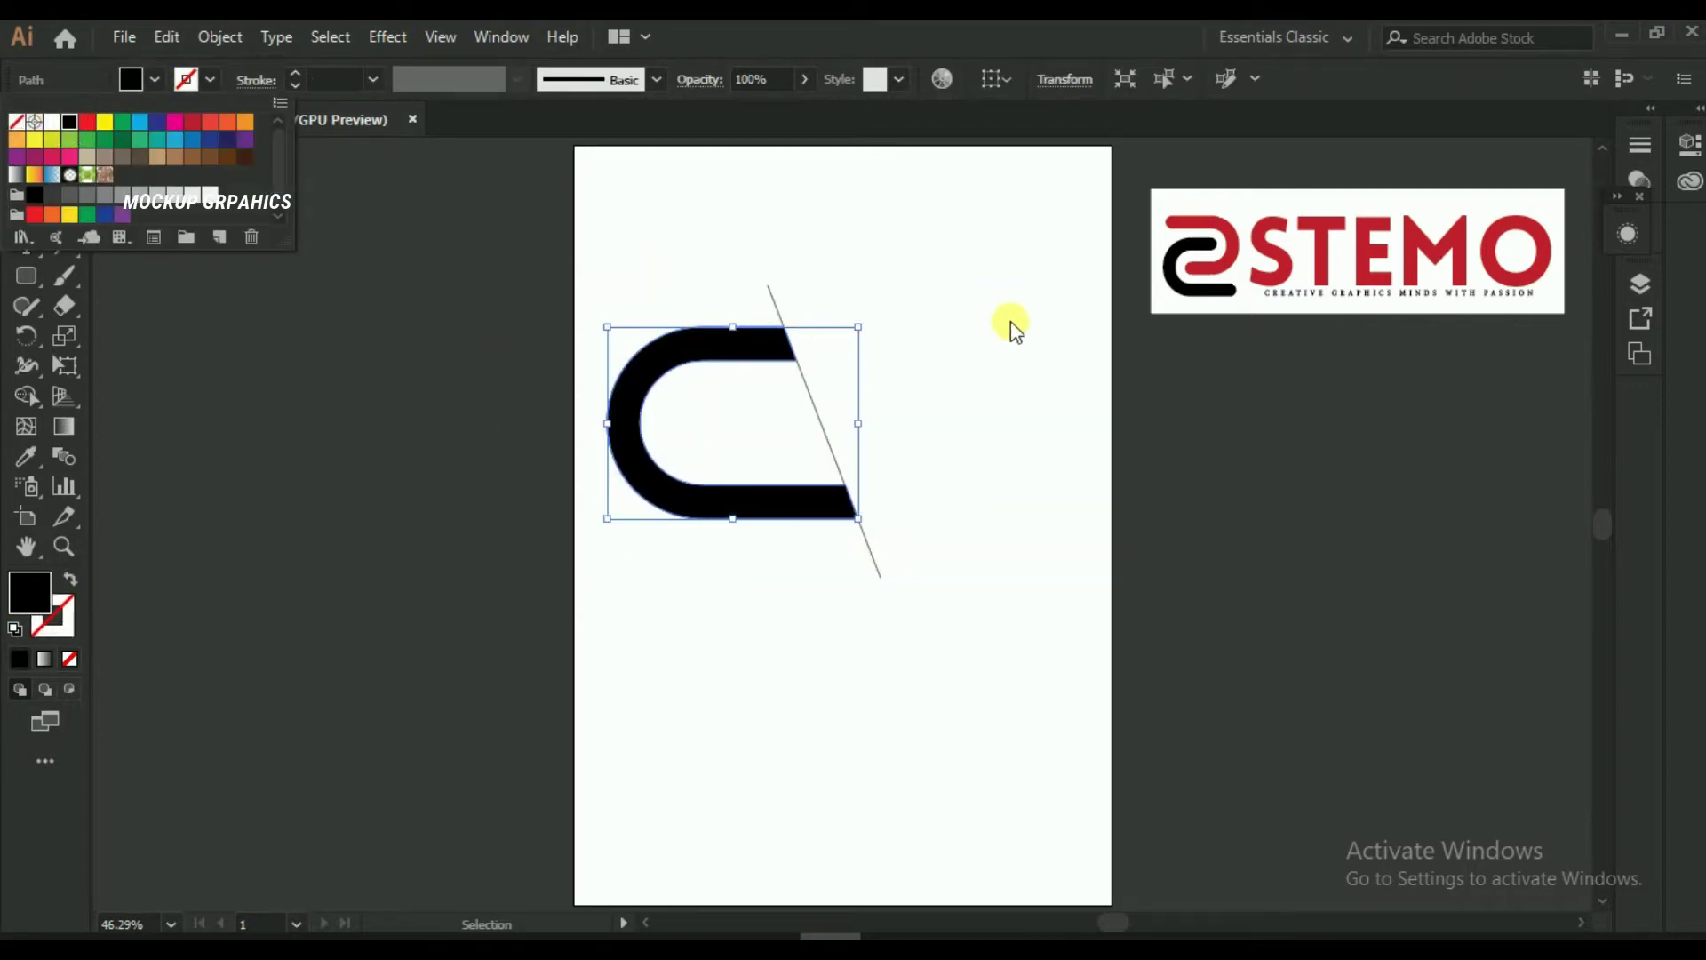
left_click(1060, 404)
left_click(1063, 283)
left_click(924, 522)
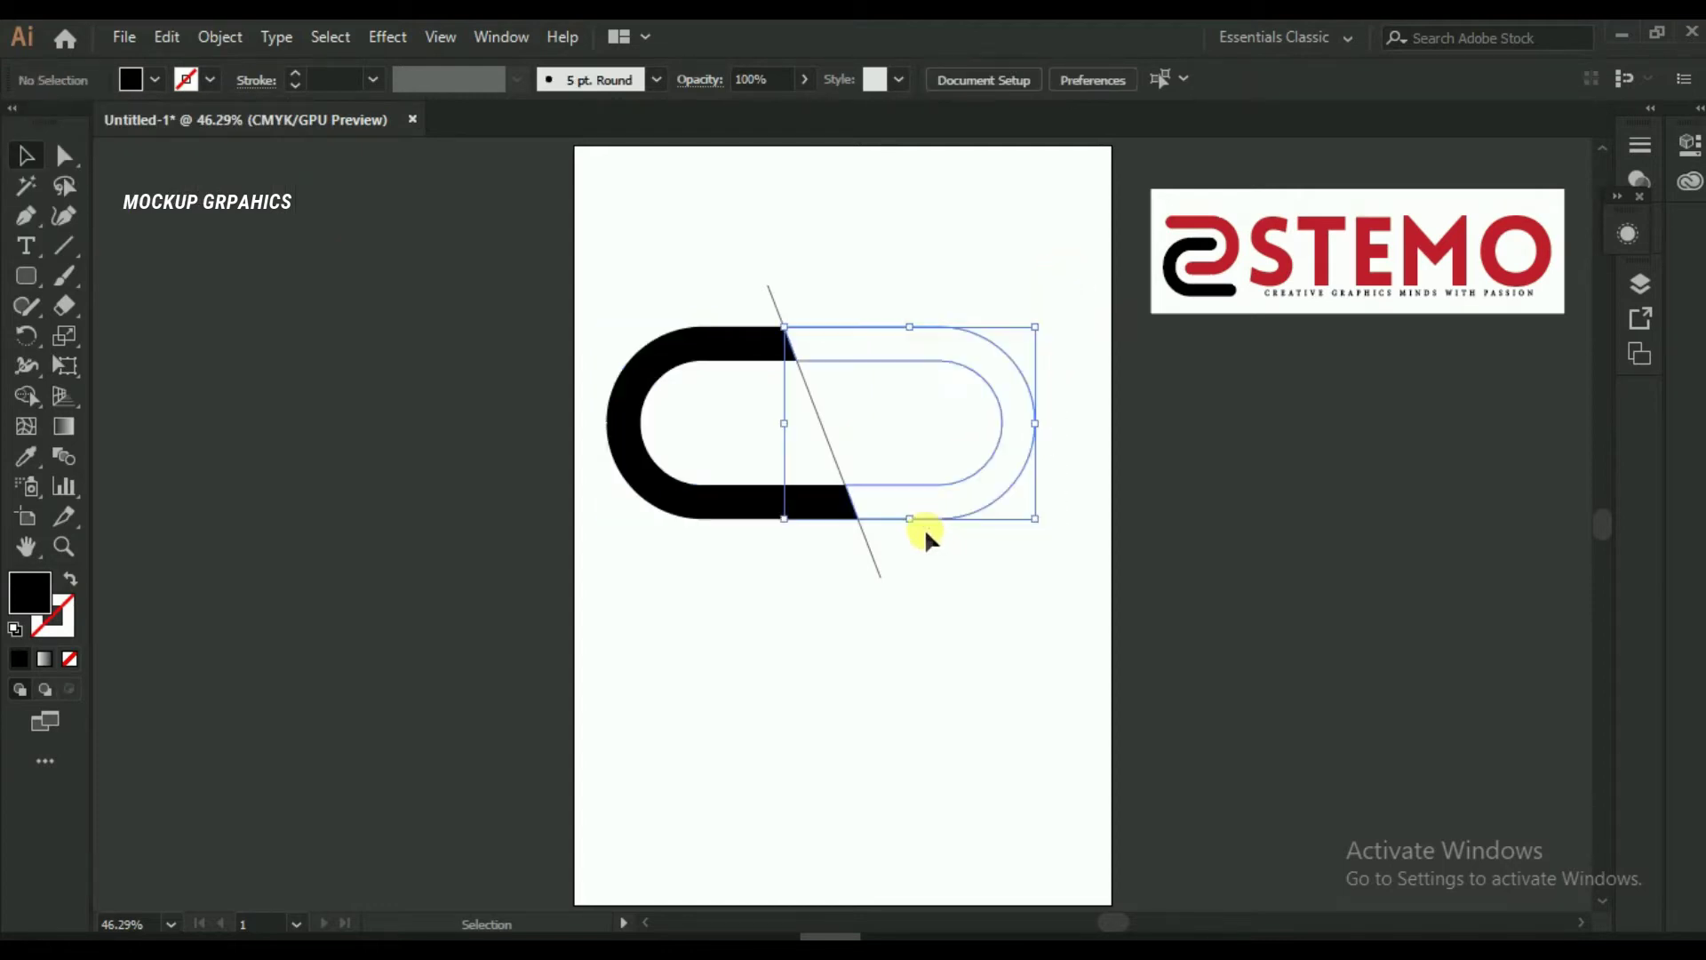
left_click(156, 80)
left_click(87, 122)
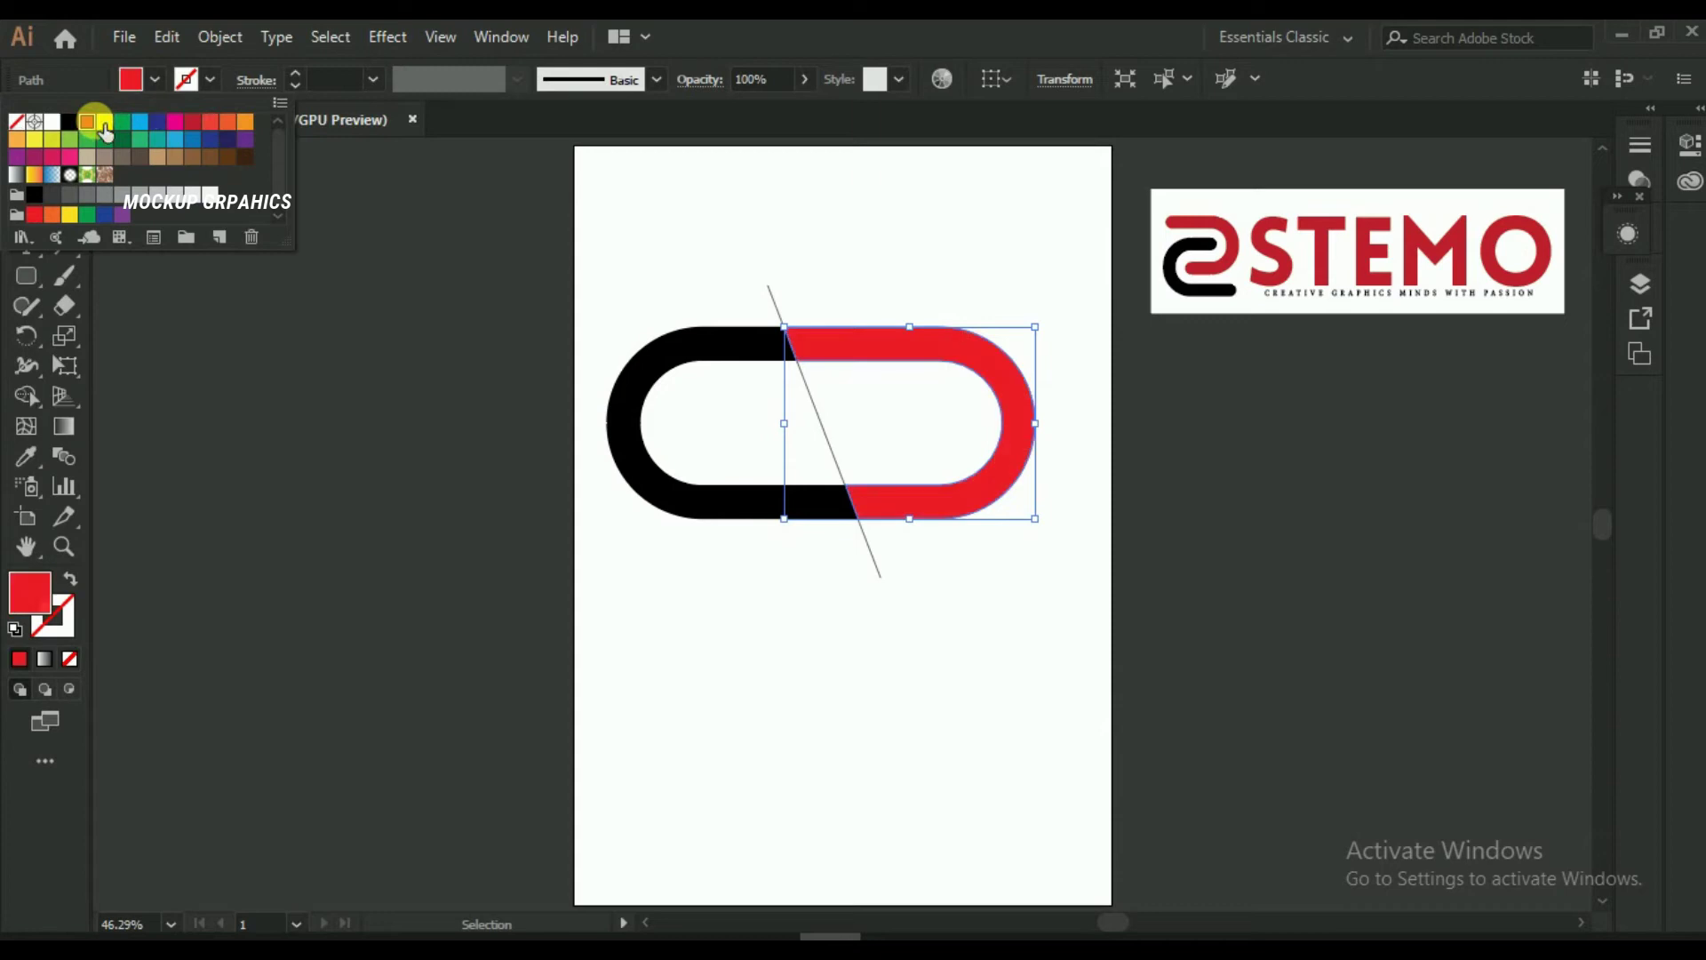
left_click(636, 230)
Delete the leftover line segments and shift the red half up and left
left_click(725, 218)
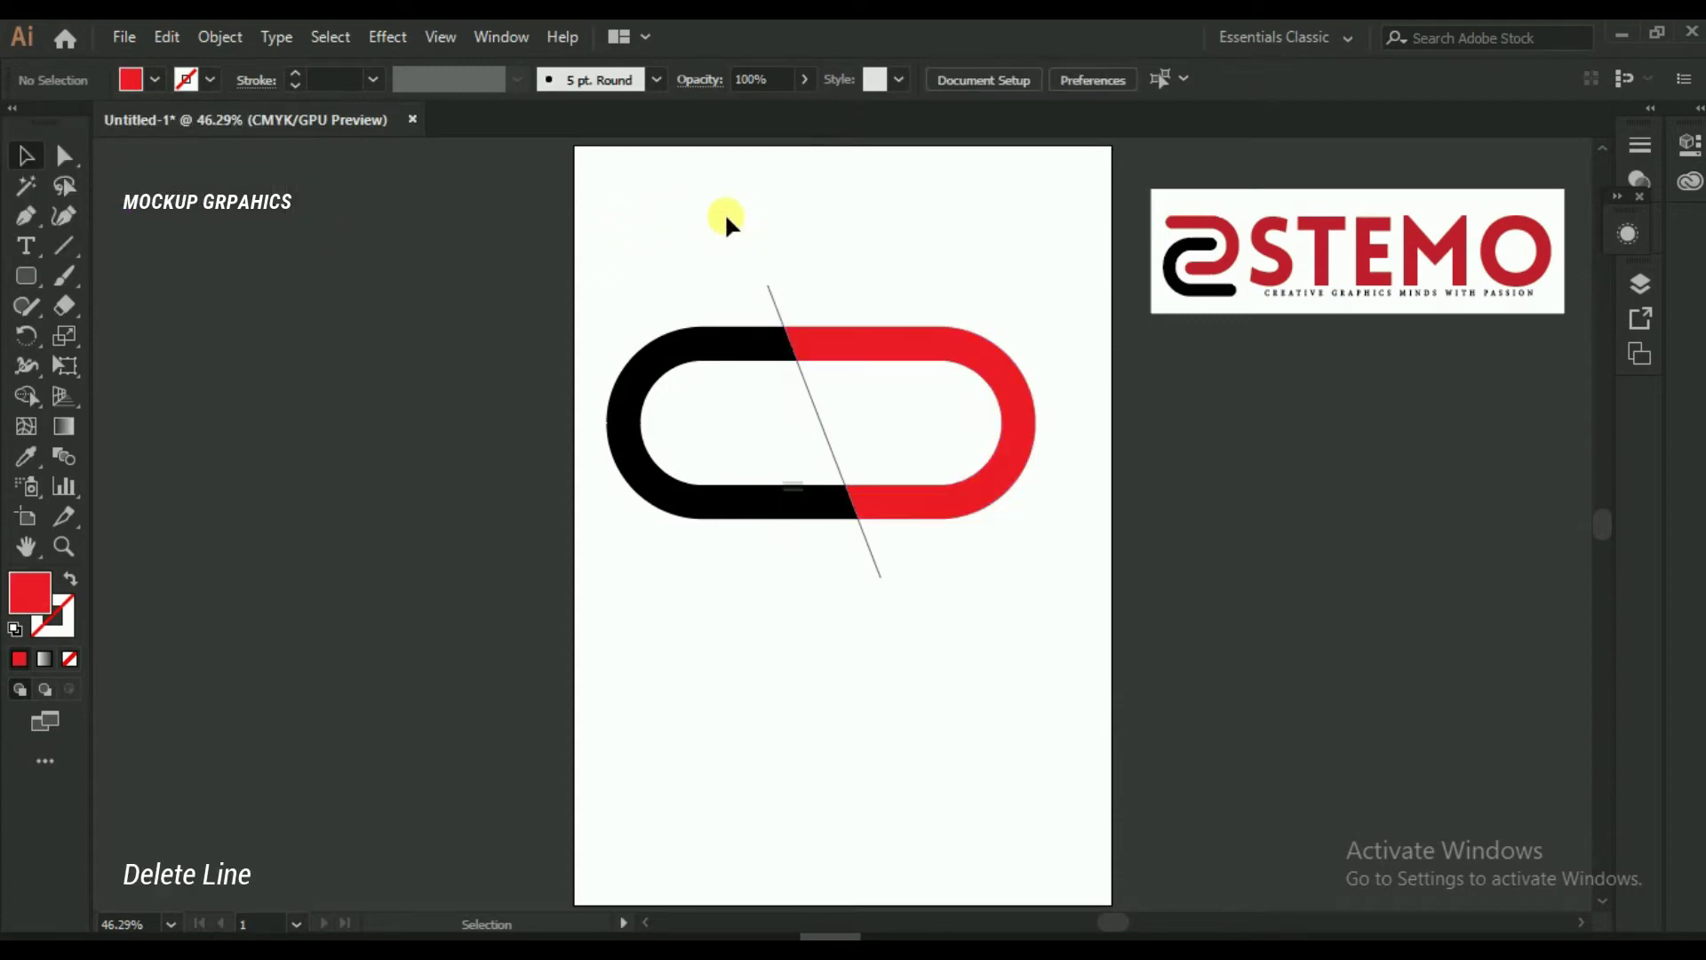
left_click(770, 291)
left_click(819, 405)
left_click(822, 416)
key("Delete")
left_click(860, 533)
key("Delete")
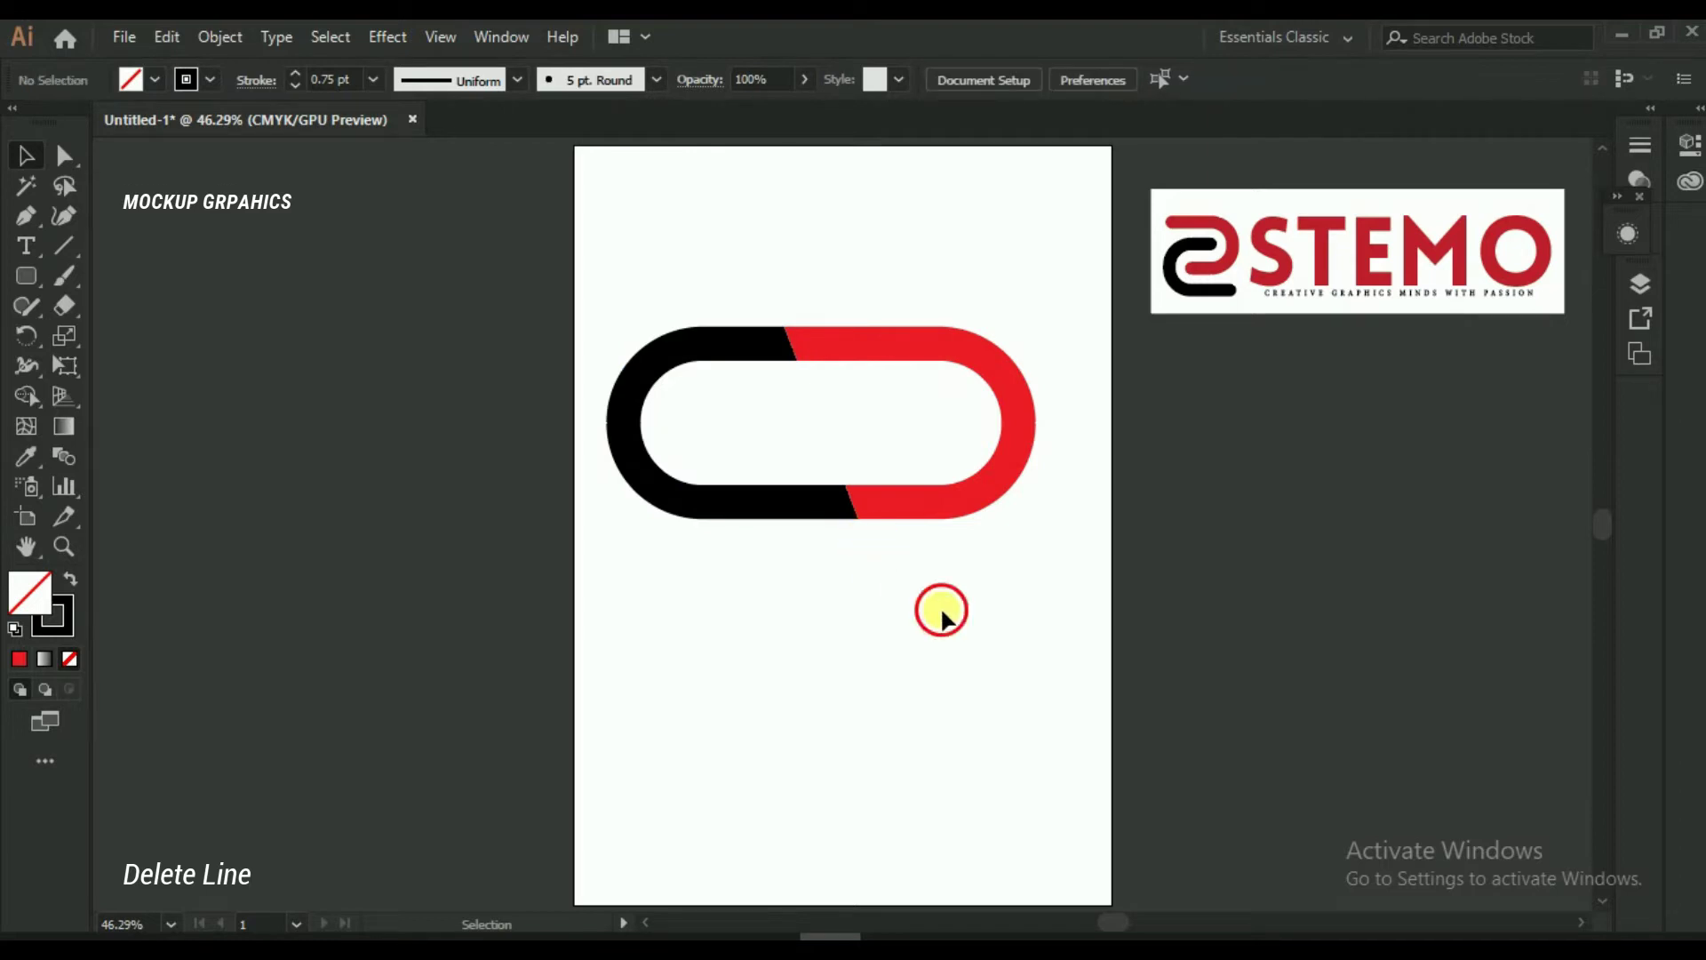
mouse_move(906, 506)
left_mouse_down()
mouse_move(799, 431)
mouse_move(754, 423)
left_mouse_up()
Give the red logo shape an 8 pt red stroke
left_click(1034, 315)
left_click_drag(657, 210, 919, 594)
left_click(965, 571)
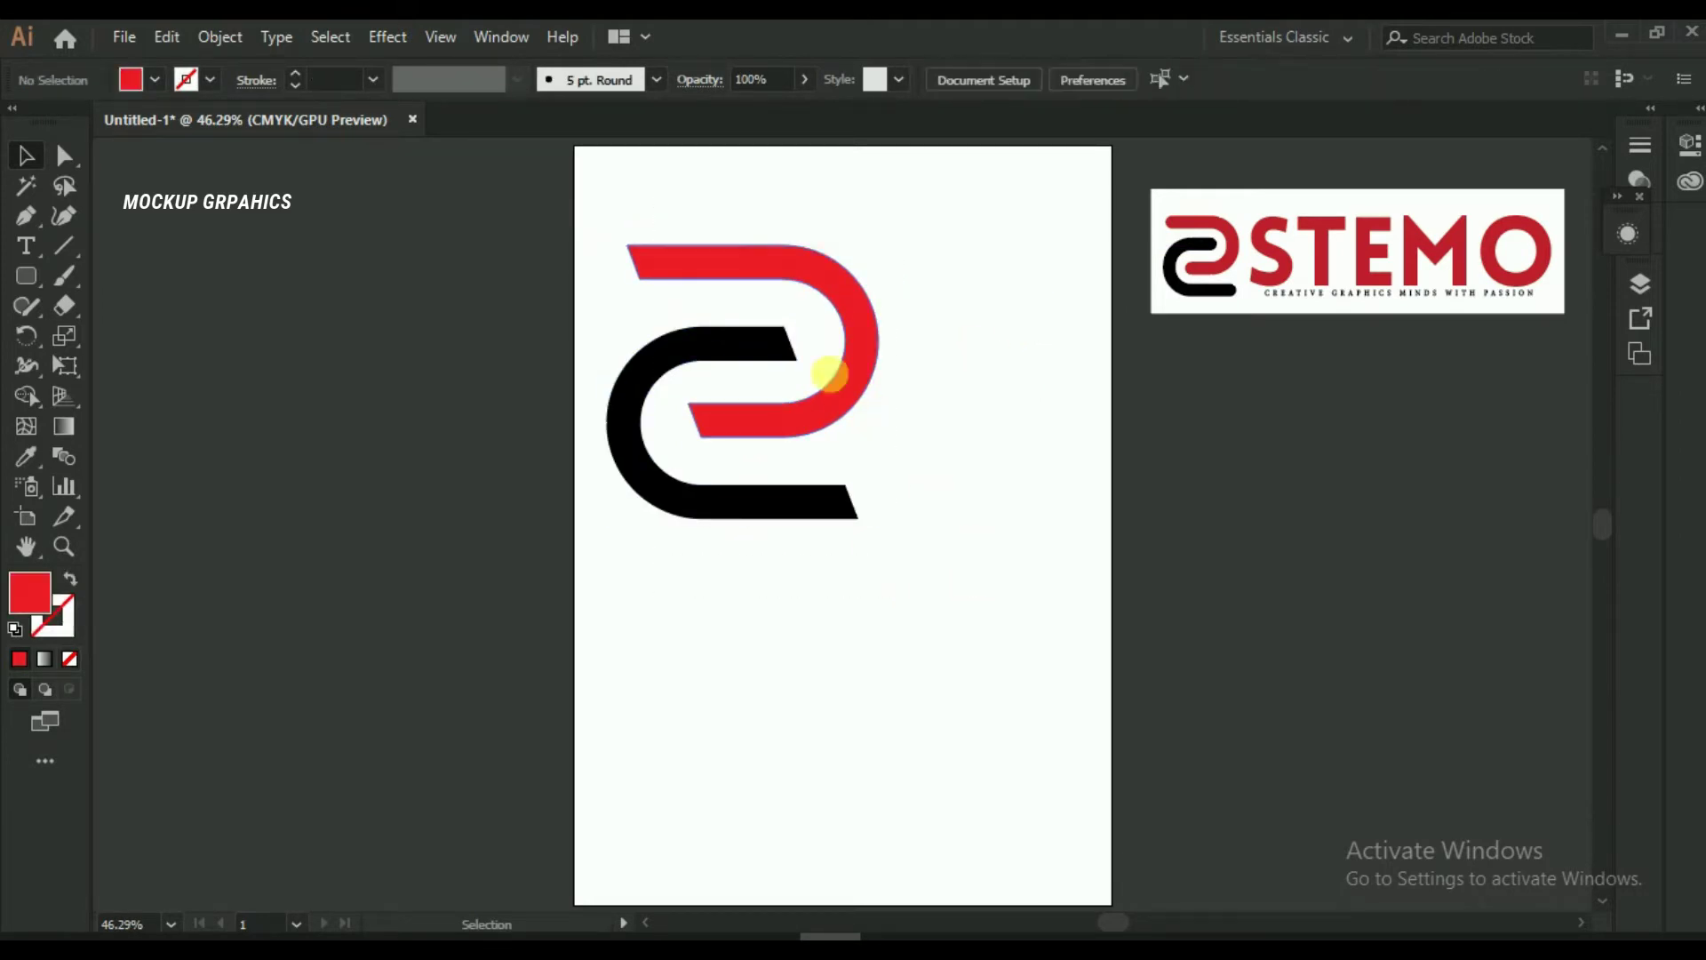
left_click(780, 284)
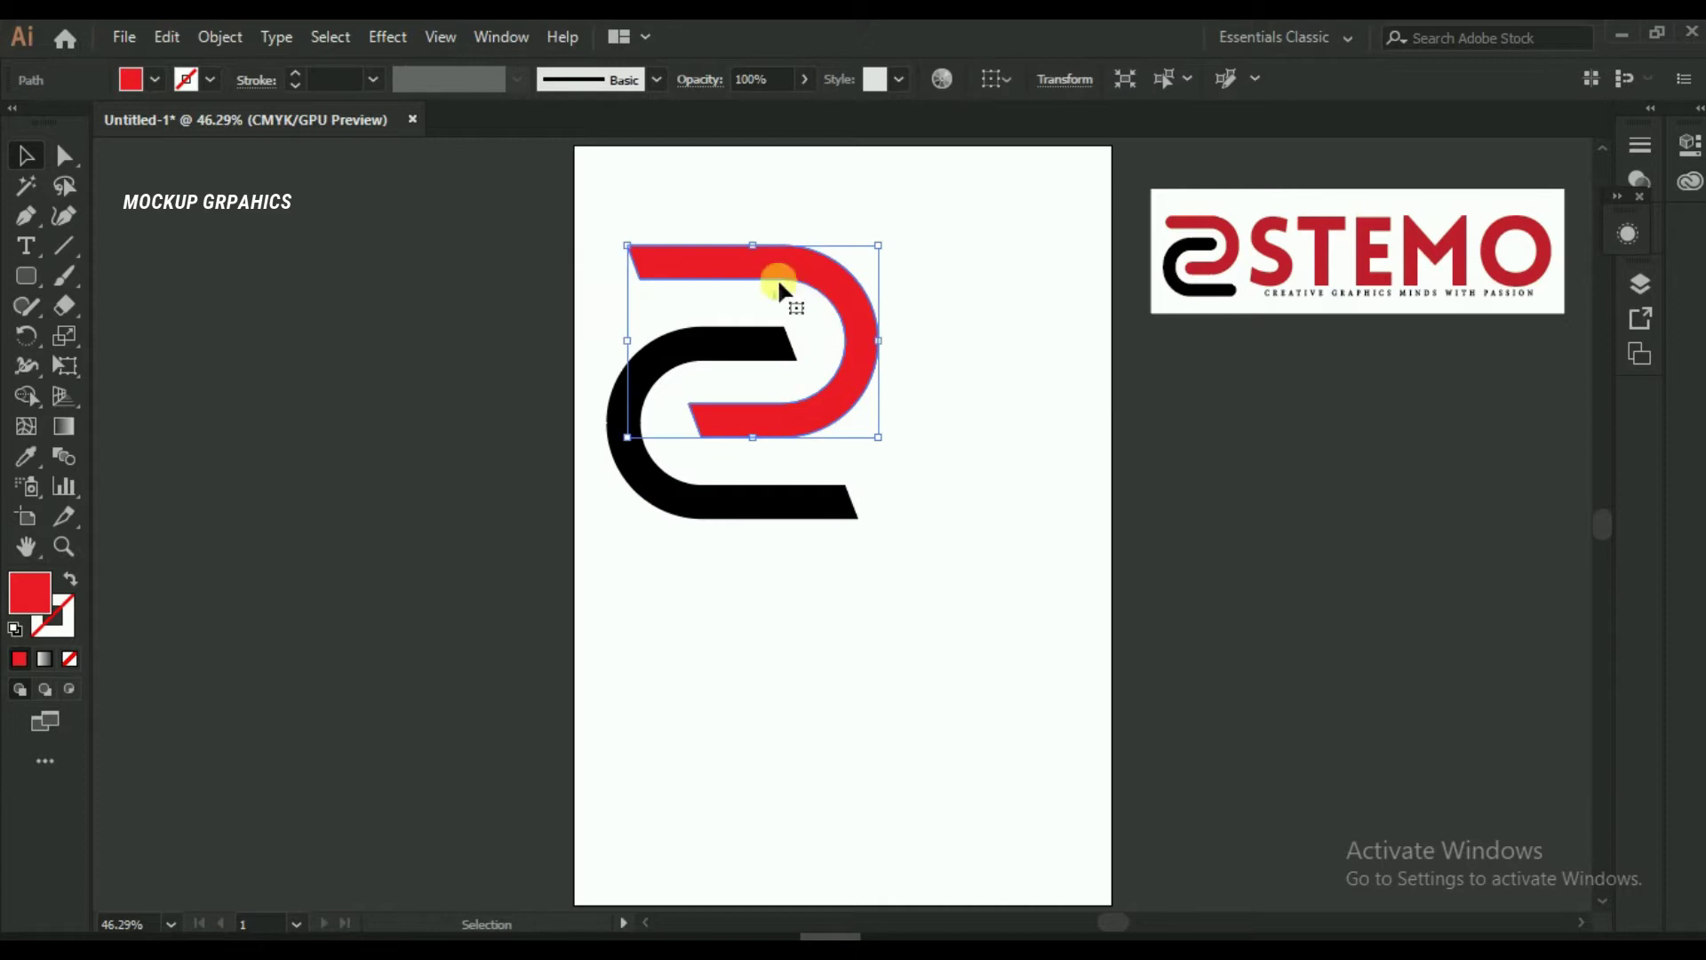
left_click(295, 77)
left_click(211, 80)
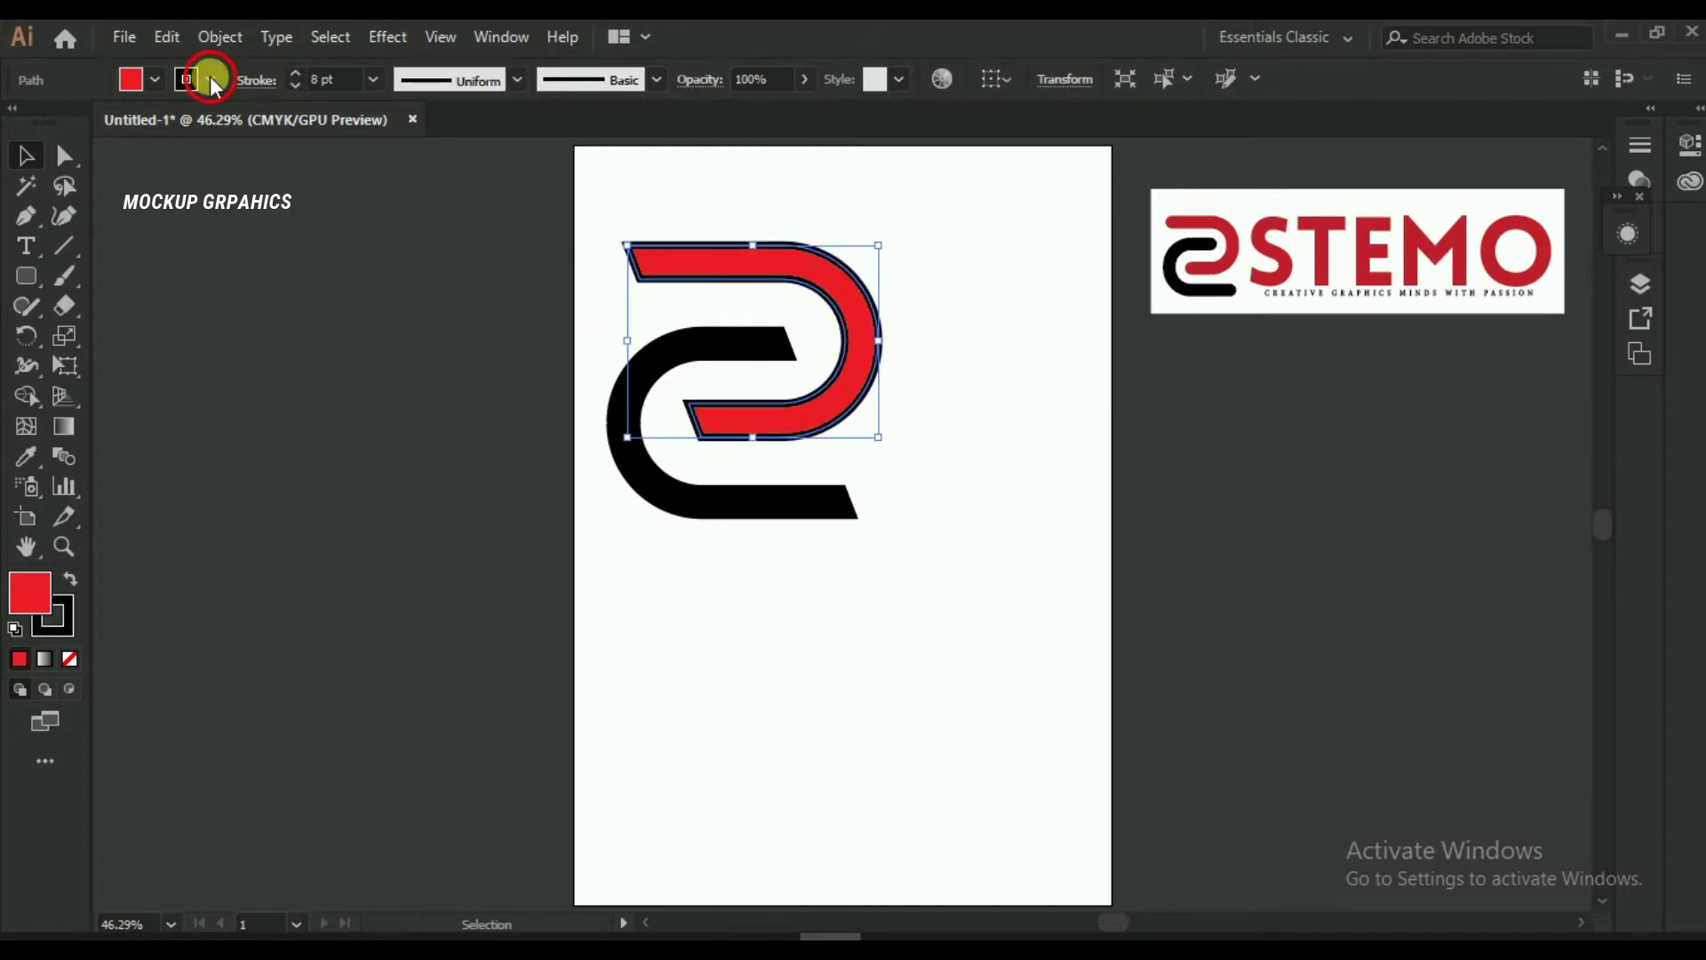
left_click(211, 122)
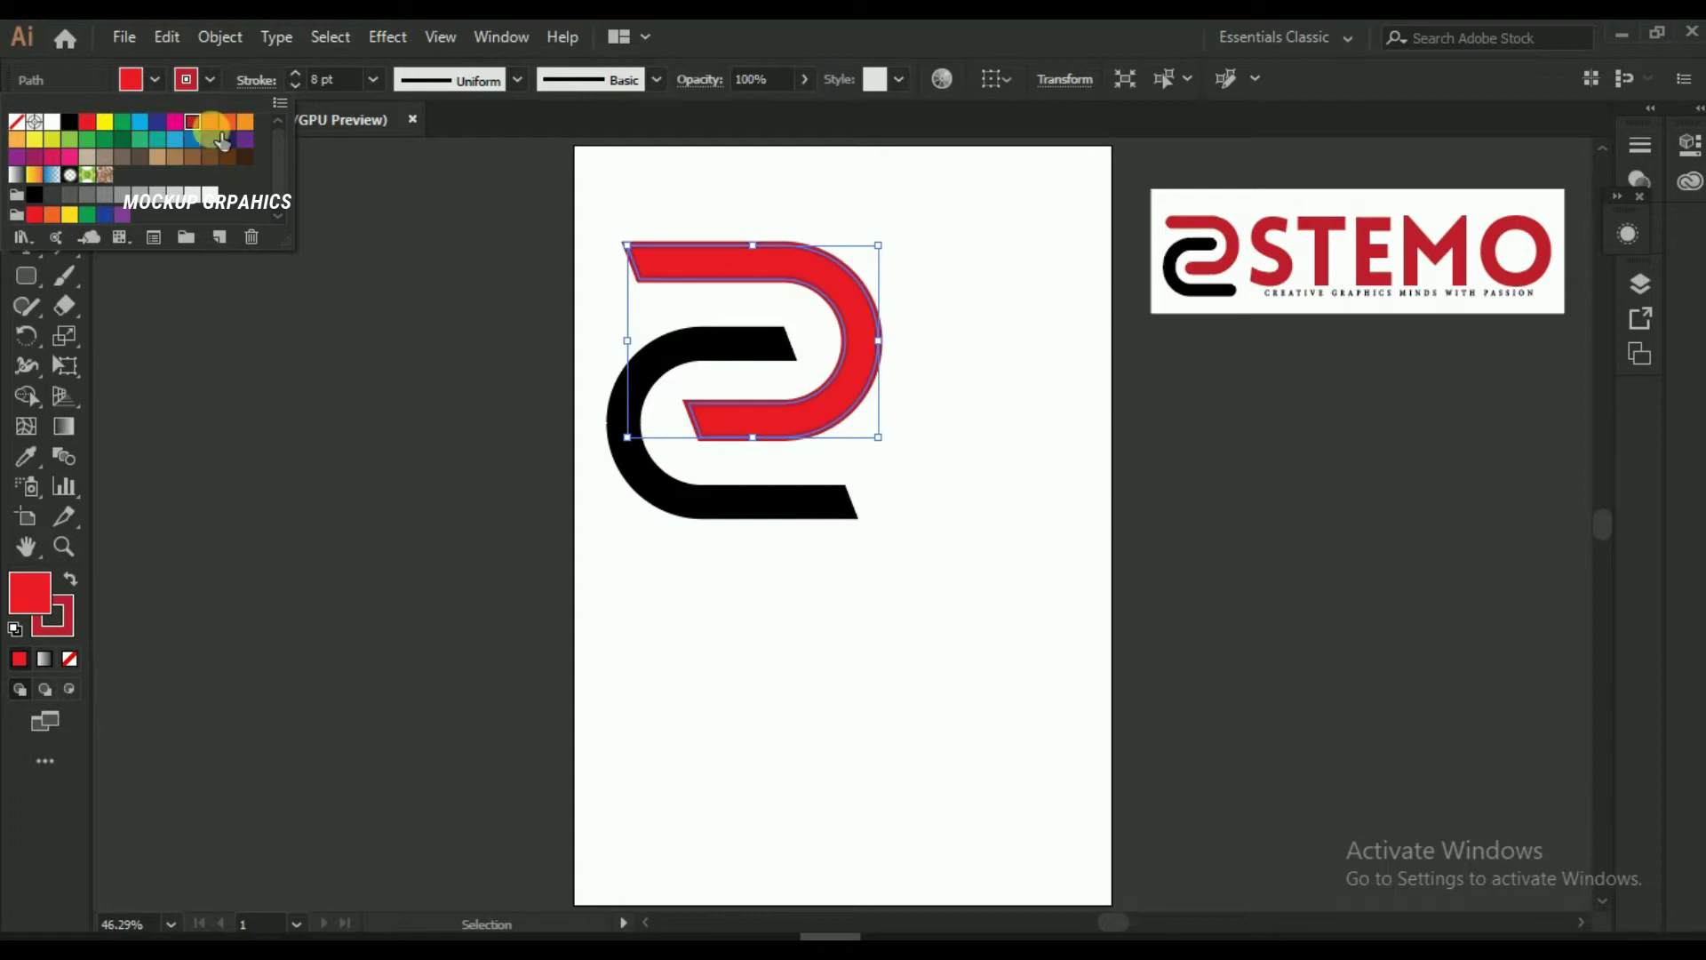
left_click(751, 192)
Darken the red shape's fill to crimson and adjust its stroke weight
left_click(737, 265)
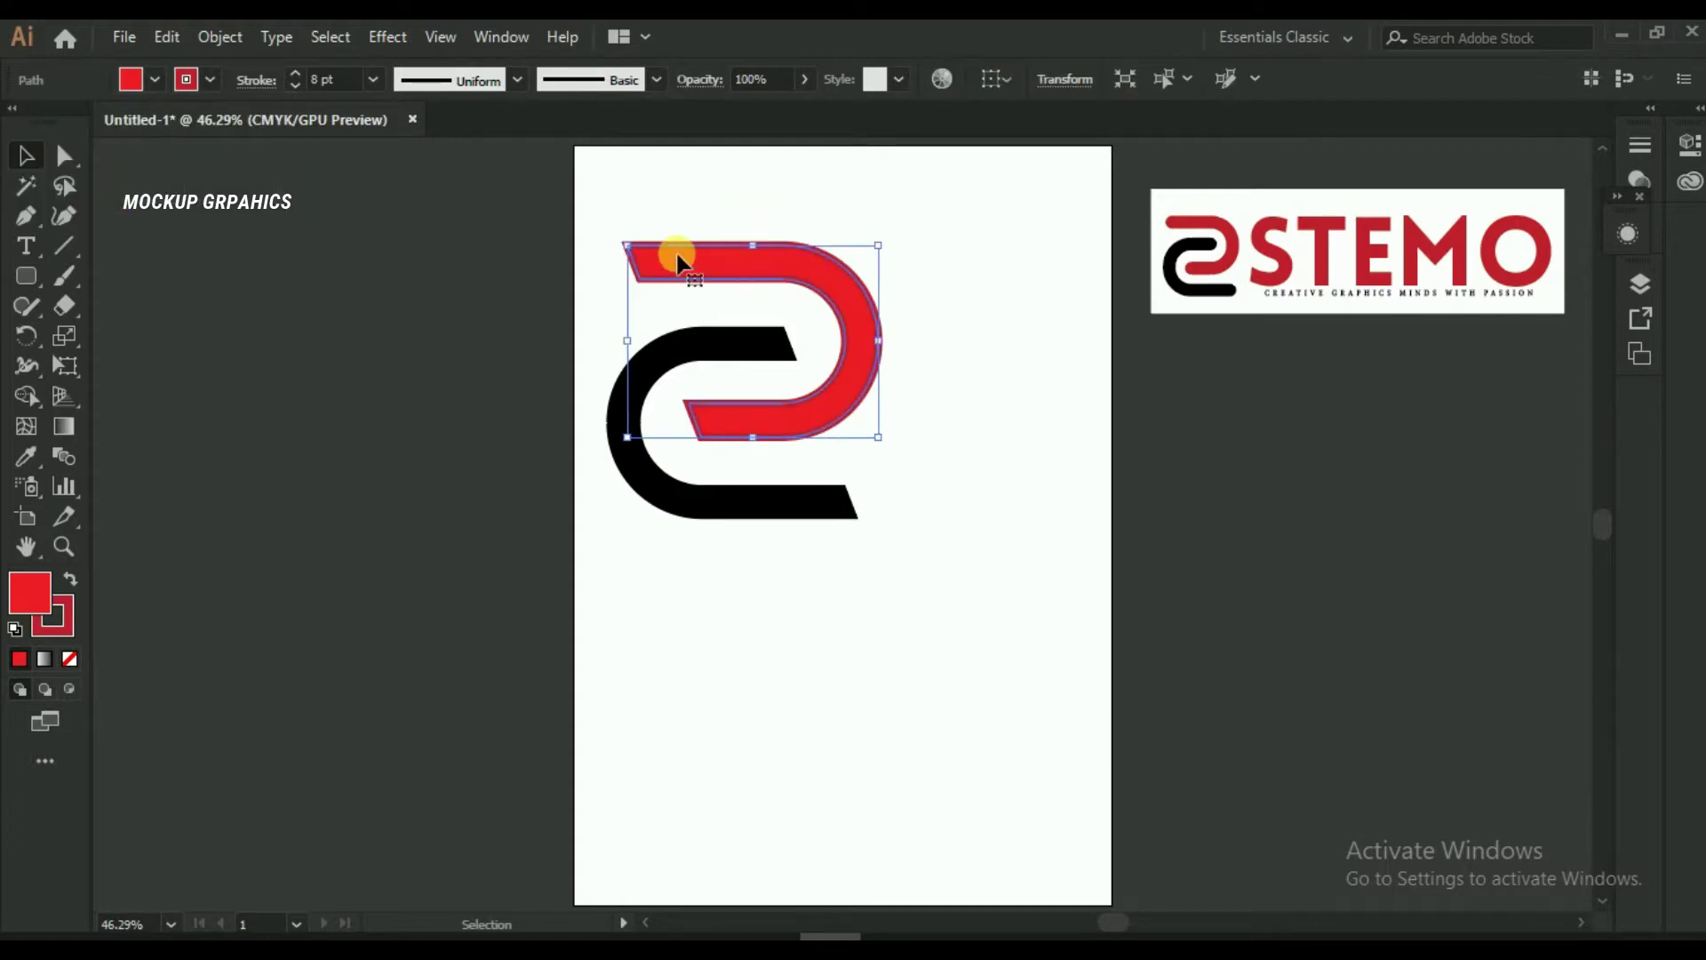
left_click(155, 79)
left_click(210, 122)
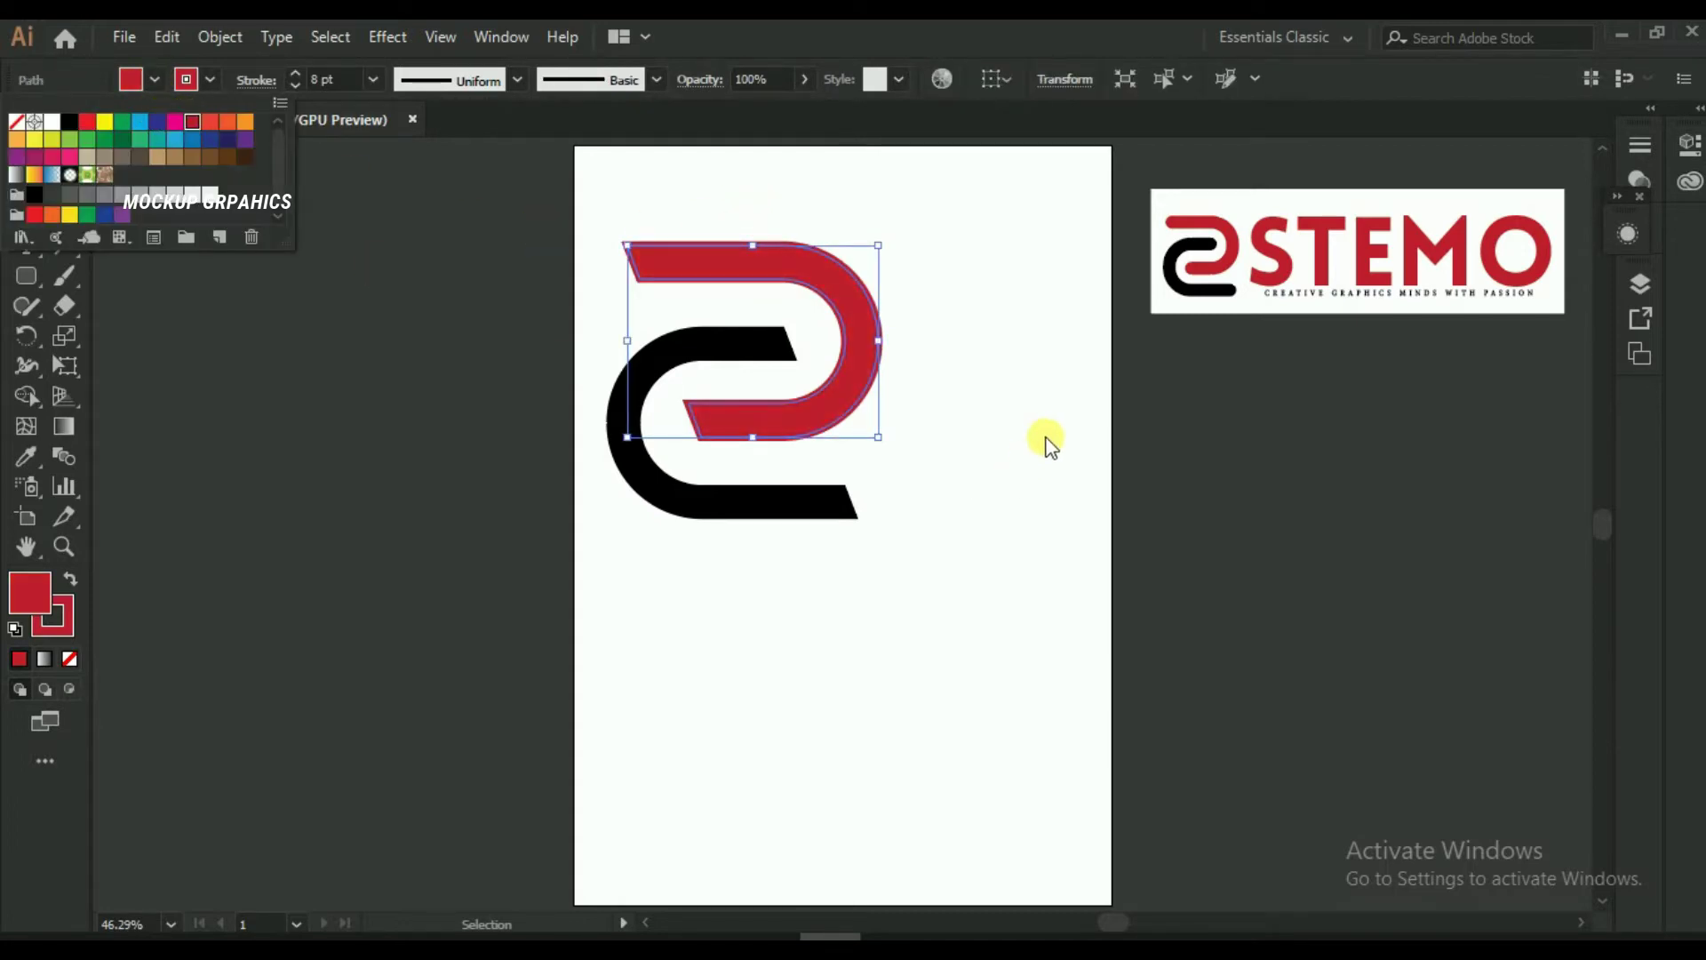
left_click(1044, 440)
left_click(780, 507)
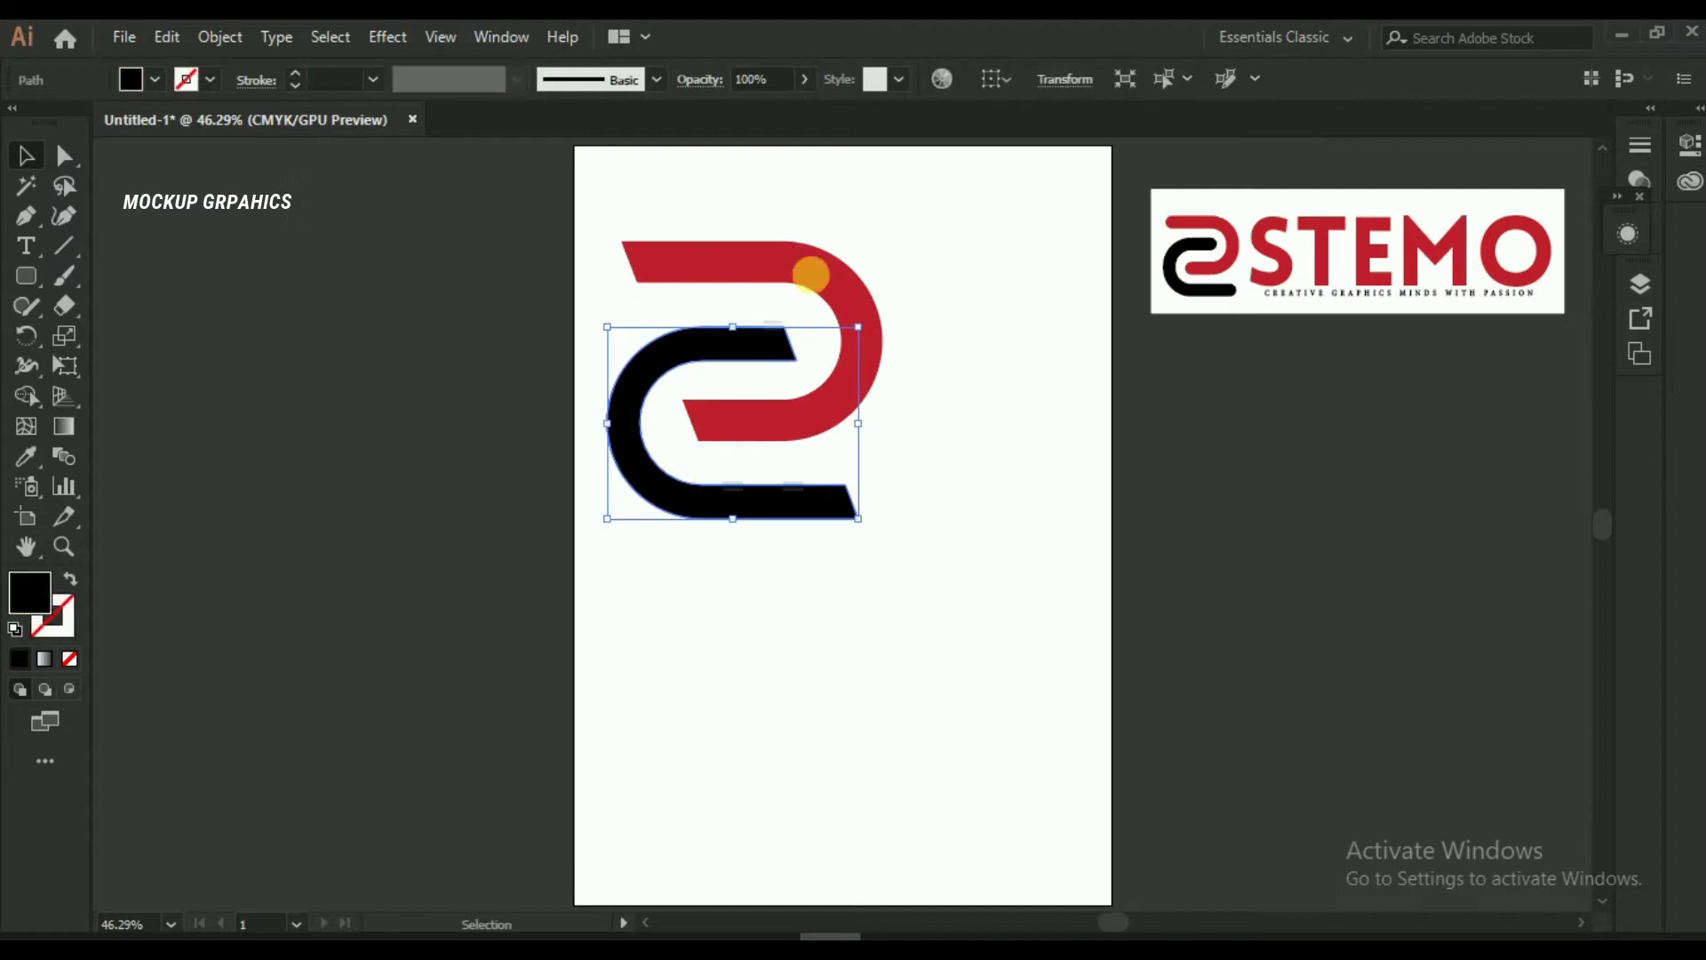
left_click(781, 263)
left_click(327, 86)
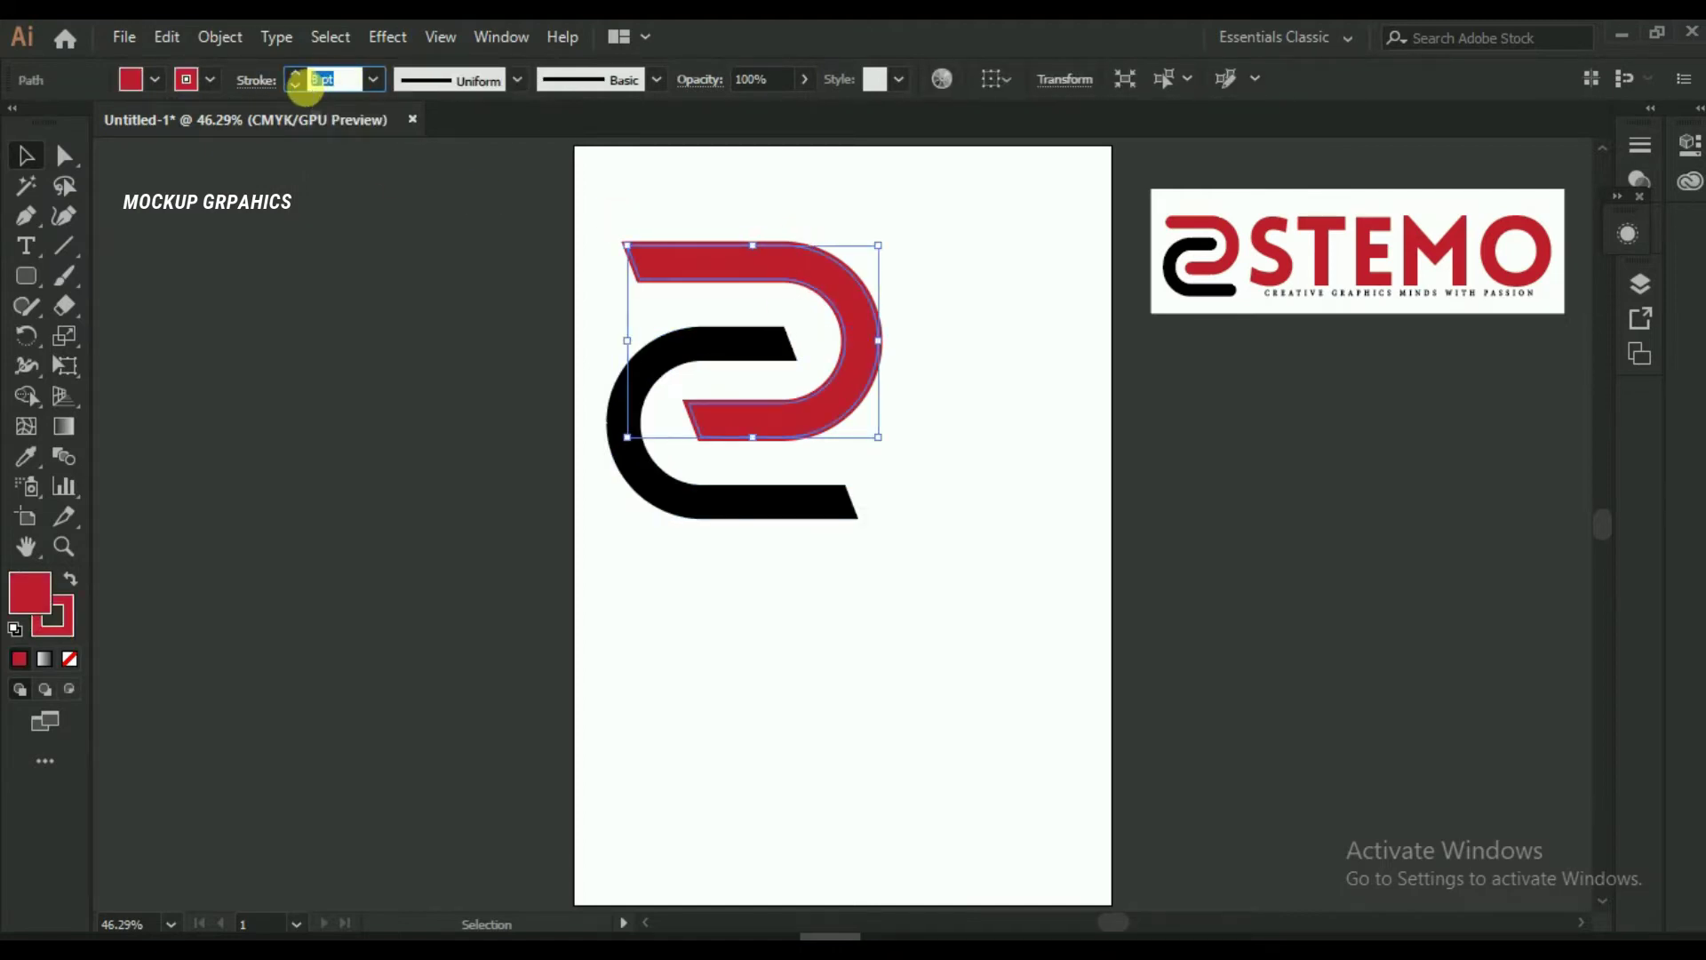
Set the black shape's stroke to 8 pt and move the logo down toward the page centre
left_click(719, 479)
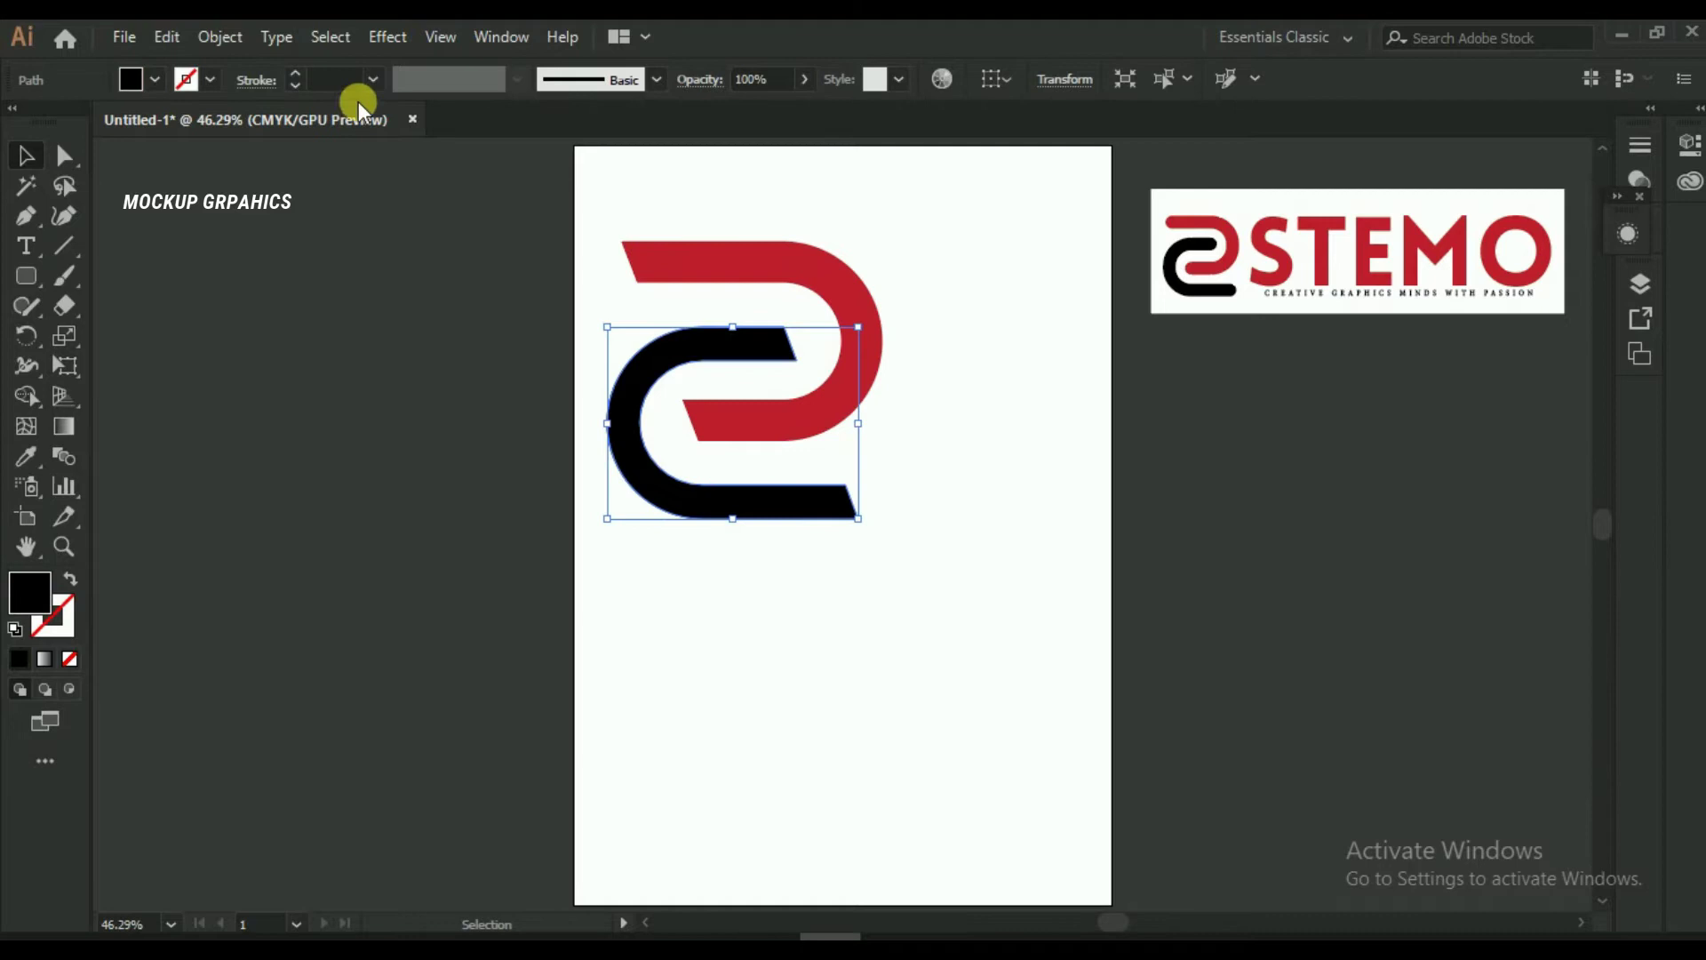
left_click(187, 79)
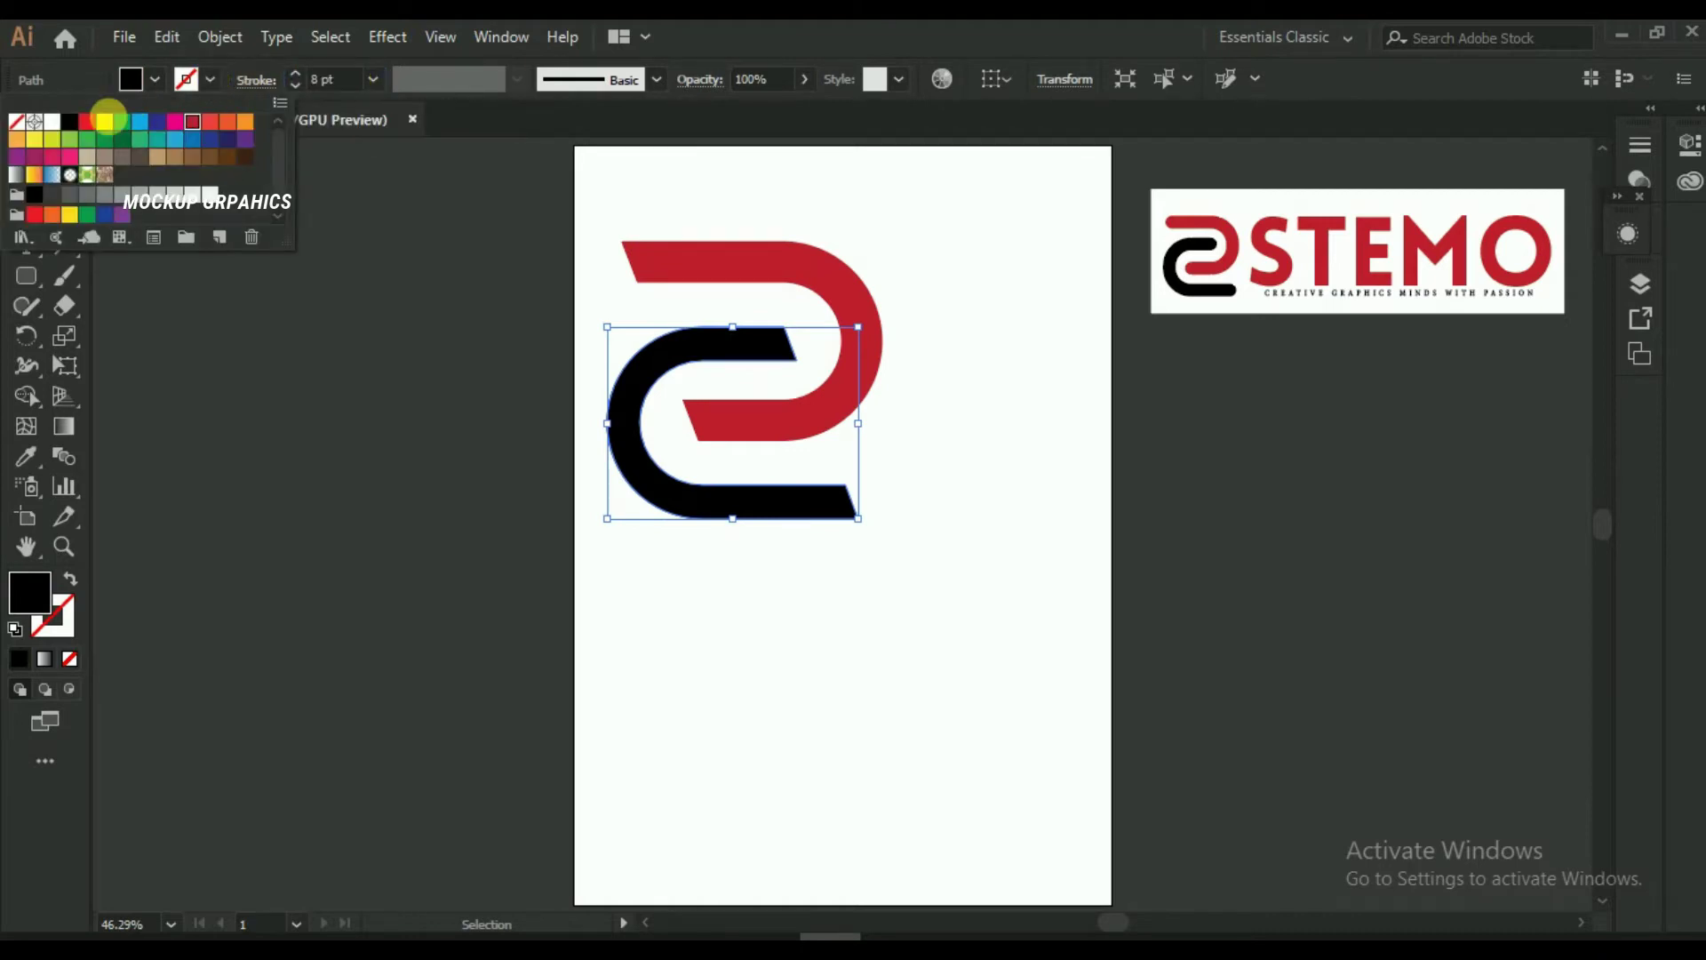
left_click(69, 122)
left_click(1001, 388)
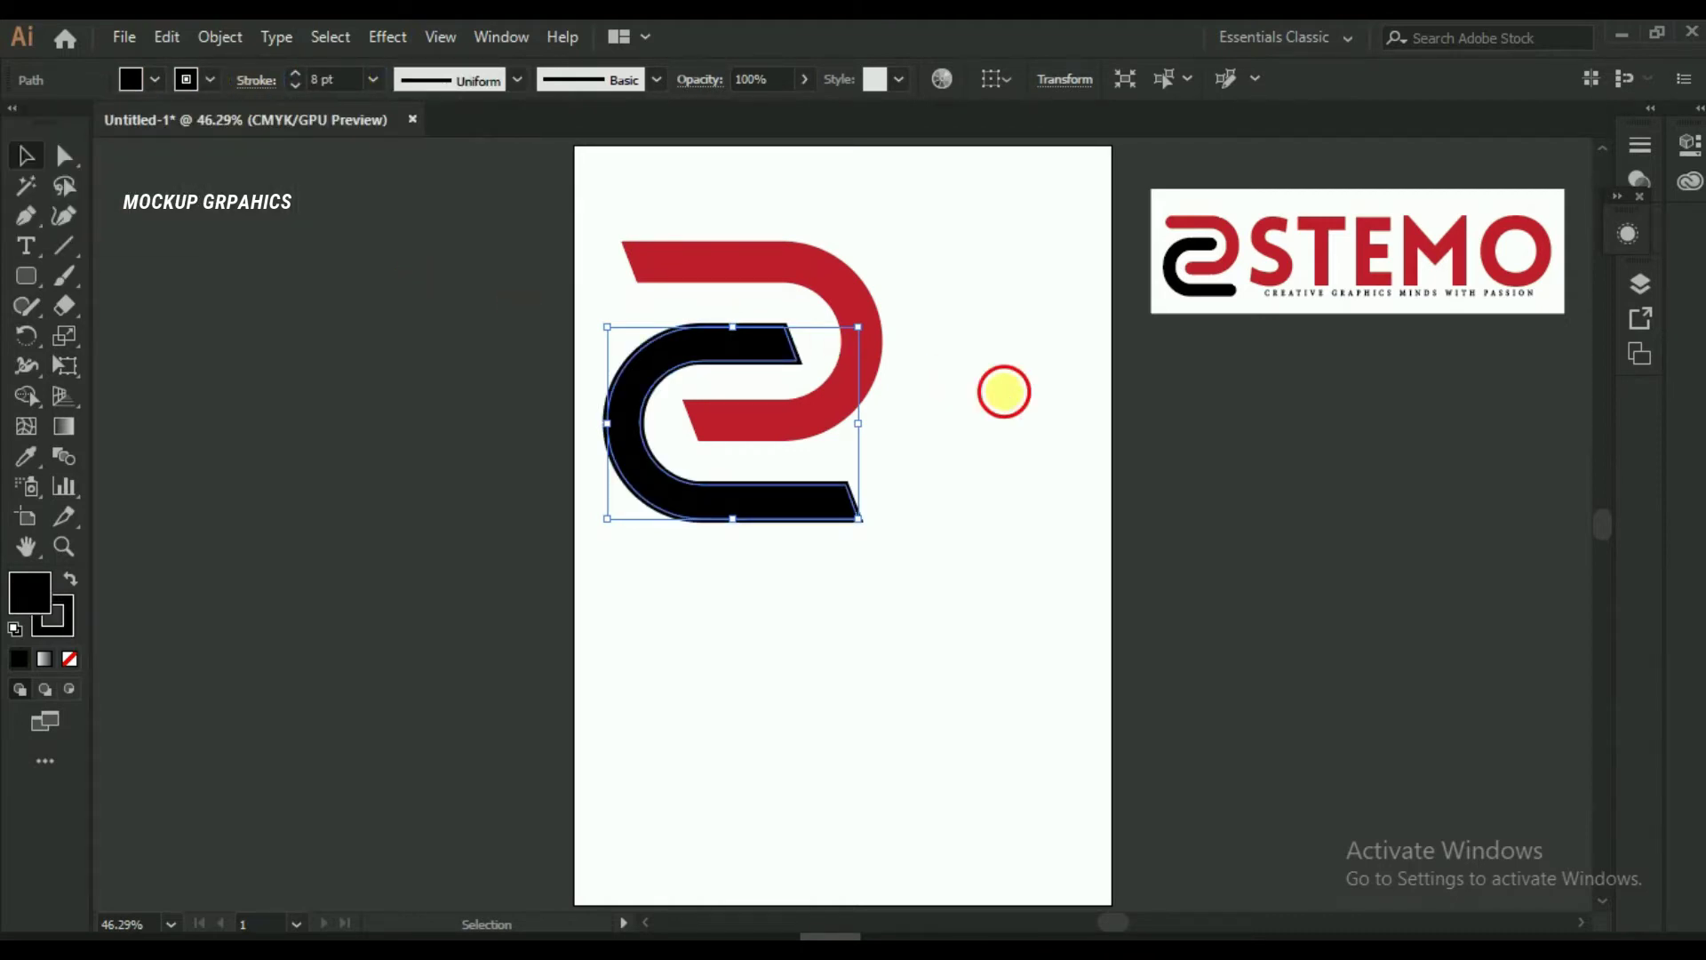
left_click(782, 514)
left_click_drag(723, 430, 741, 544)
left_click(960, 413)
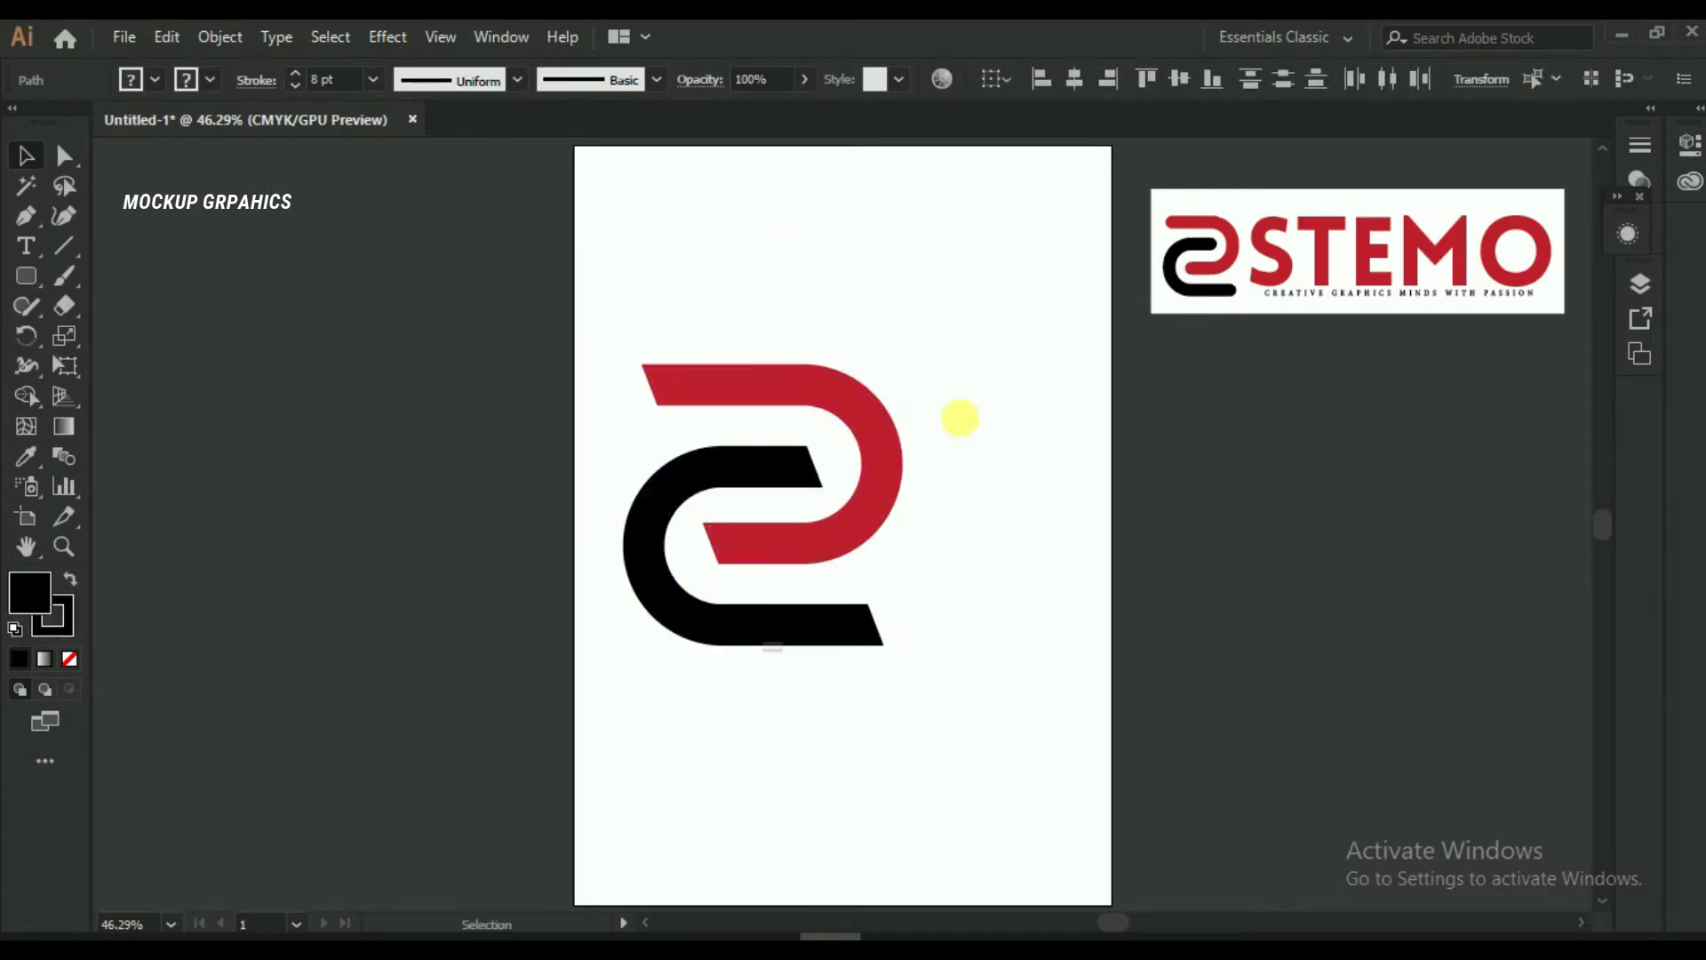
Round the red shape's upper-left and lower-left cut ends with live corners
left_click(65, 154)
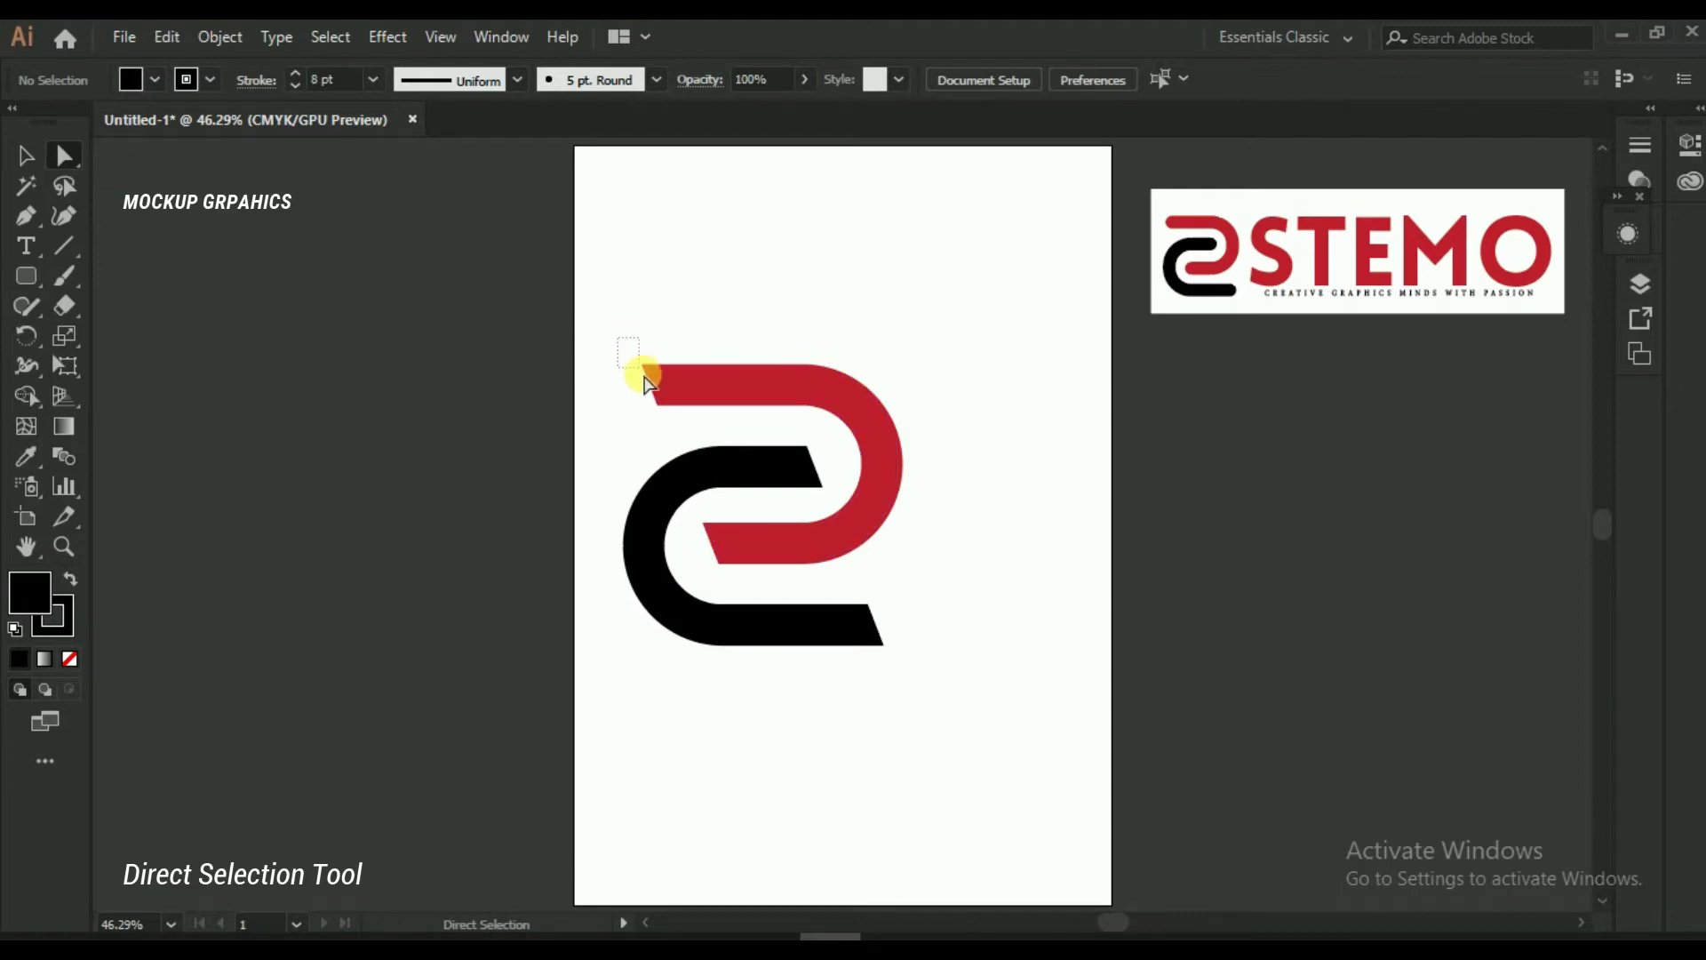
left_click_drag(680, 436, 727, 392)
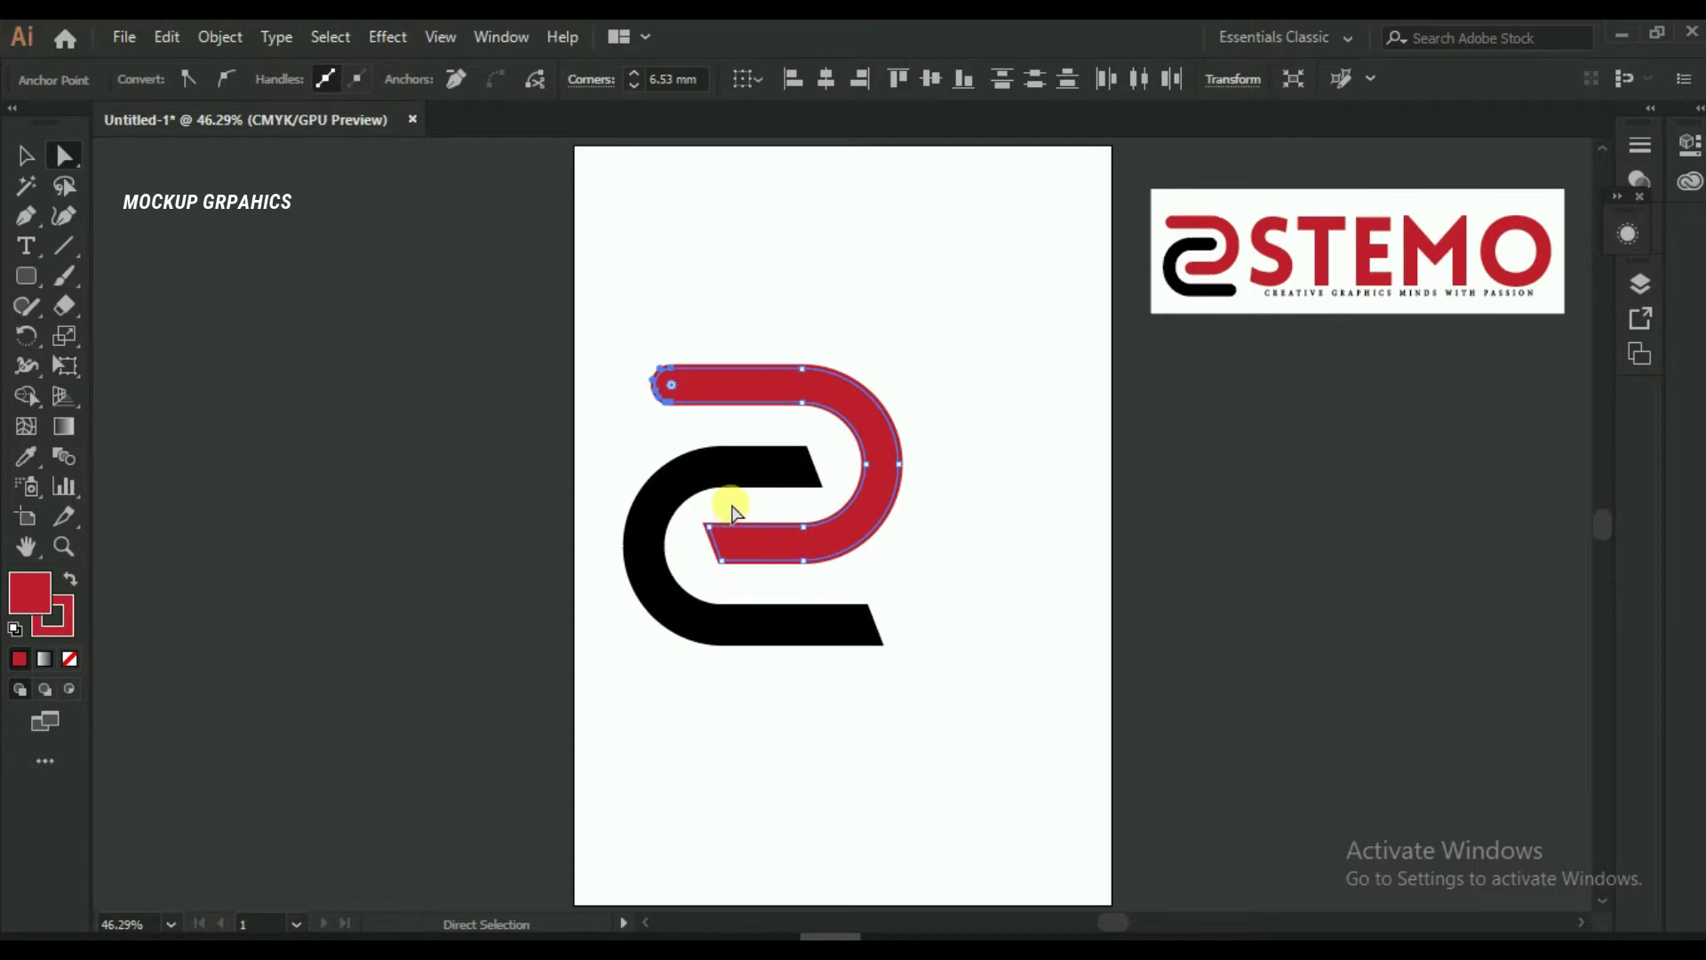
left_click(709, 523)
mouse_move(737, 591)
left_mouse_down()
mouse_move(804, 546)
mouse_move(782, 484)
mouse_move(751, 480)
left_mouse_up()
left_click(838, 447)
Round the black shape's lower-right cut end
left_click(907, 678)
mouse_move(908, 676)
left_mouse_down()
mouse_move(840, 606)
mouse_move(781, 609)
left_mouse_up()
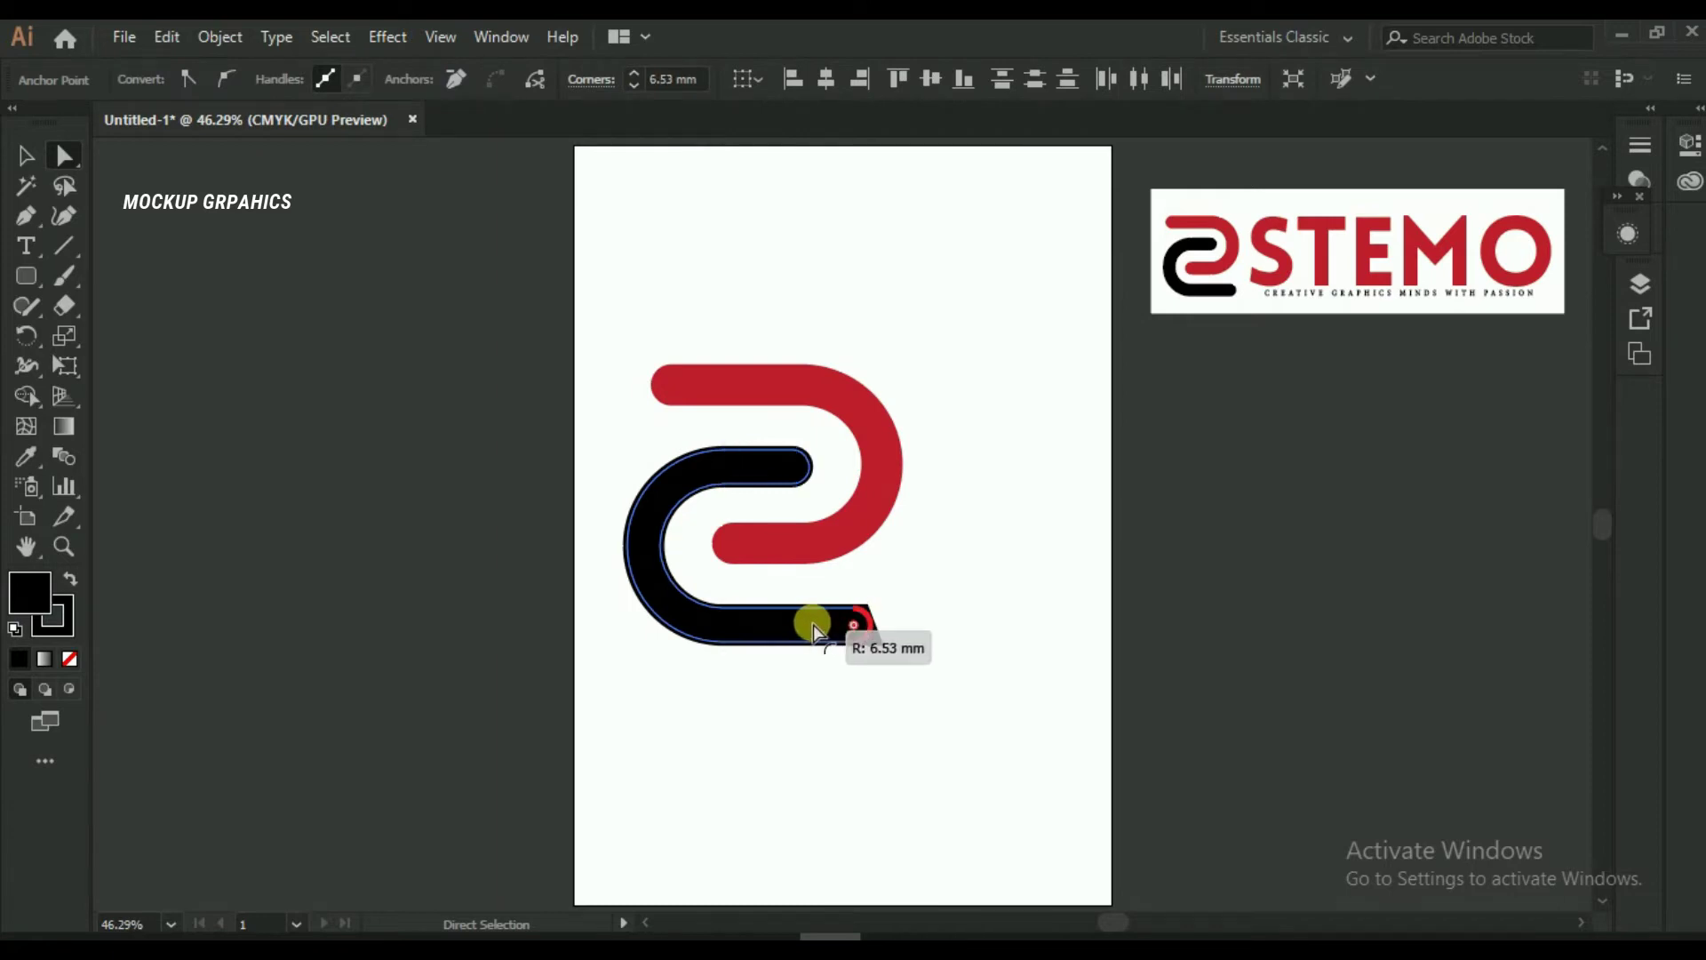
left_click(956, 587)
left_click(20, 158)
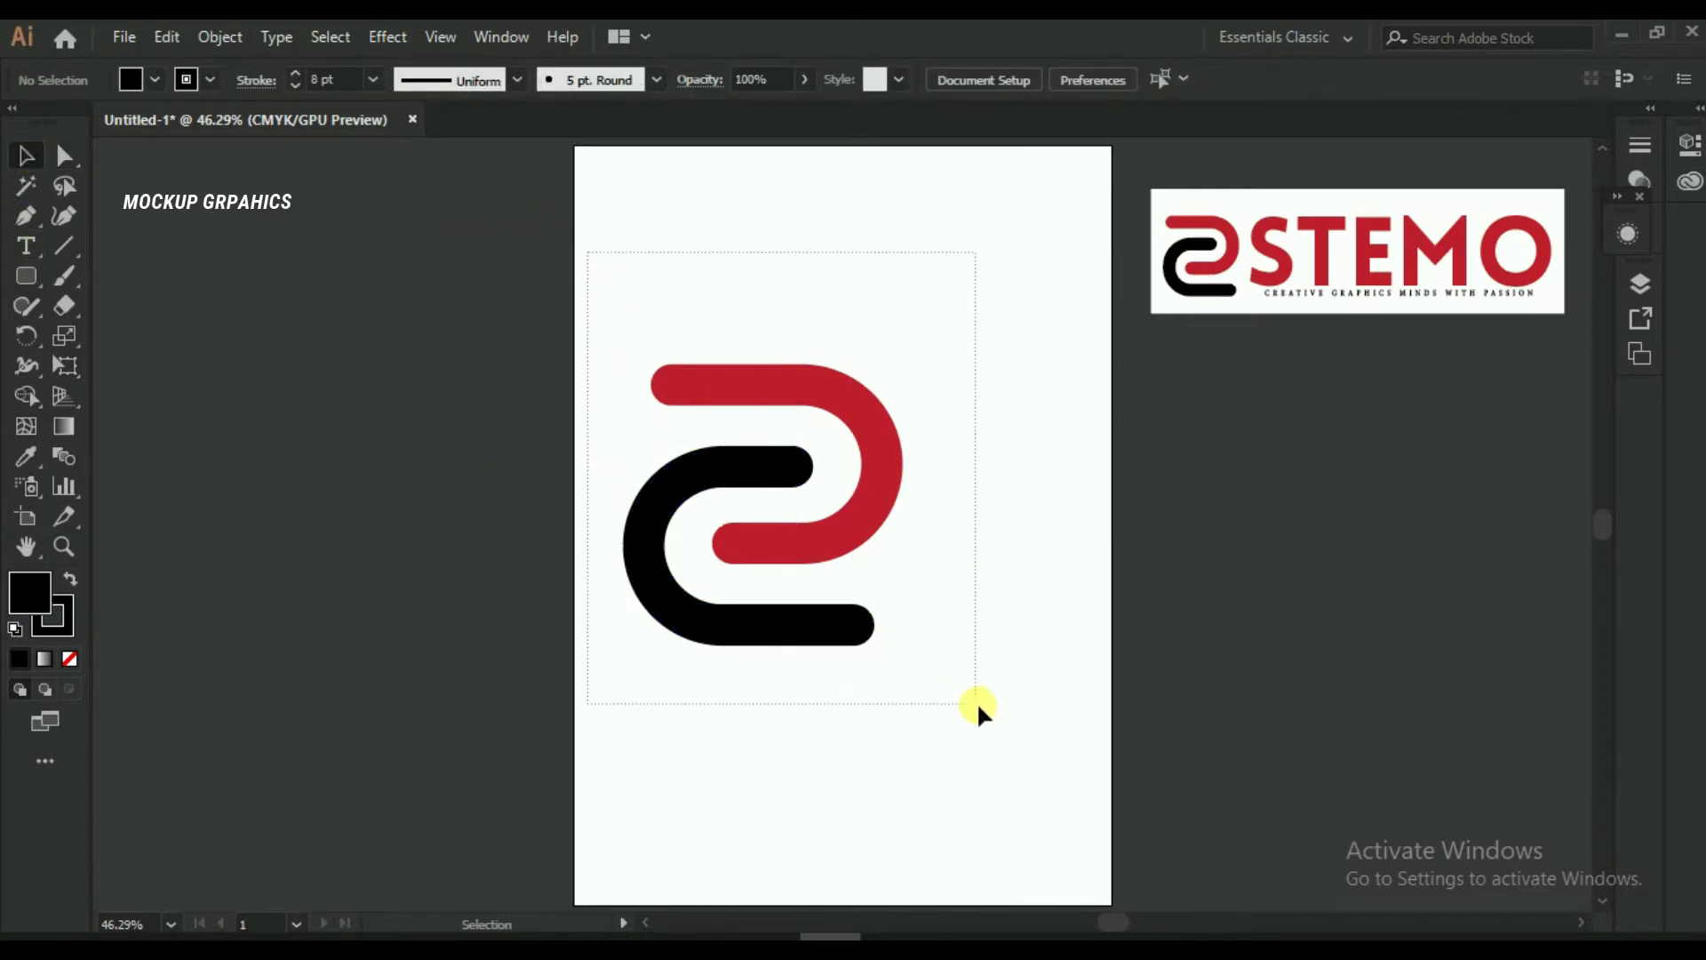
Scale down both logo shapes together and move them up and to the left
left_click_drag(811, 559, 976, 702)
mouse_move(899, 640)
left_mouse_down()
mouse_move(800, 547)
mouse_move(718, 513)
left_mouse_up()
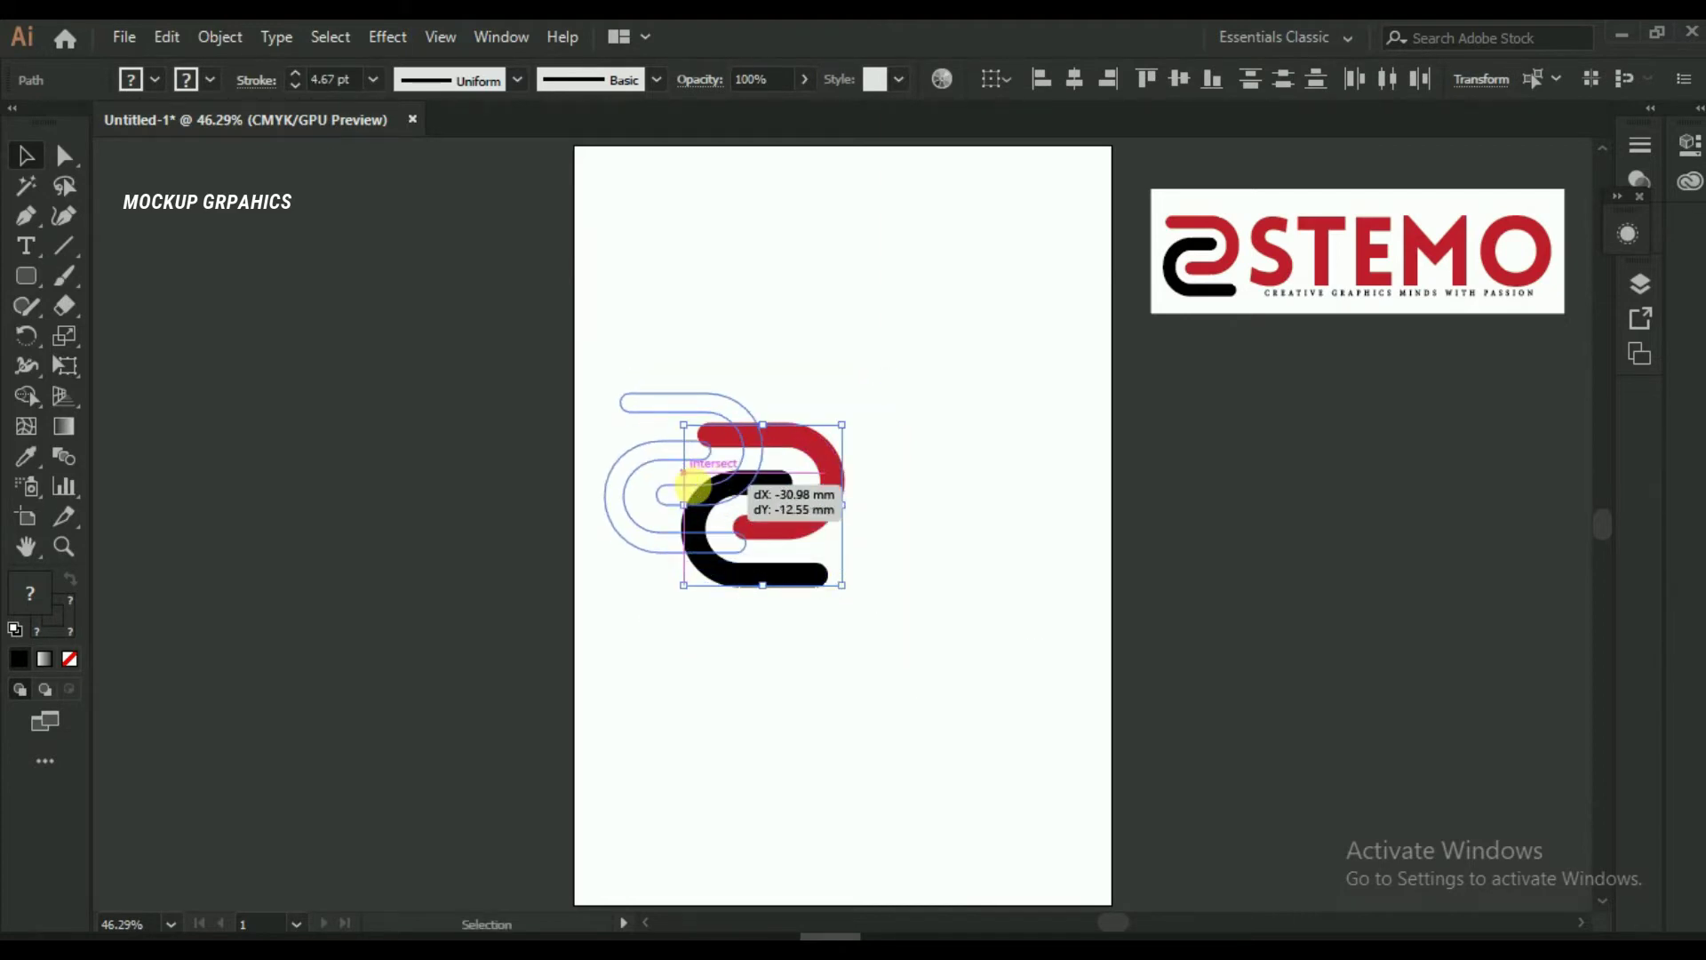
left_click(841, 531)
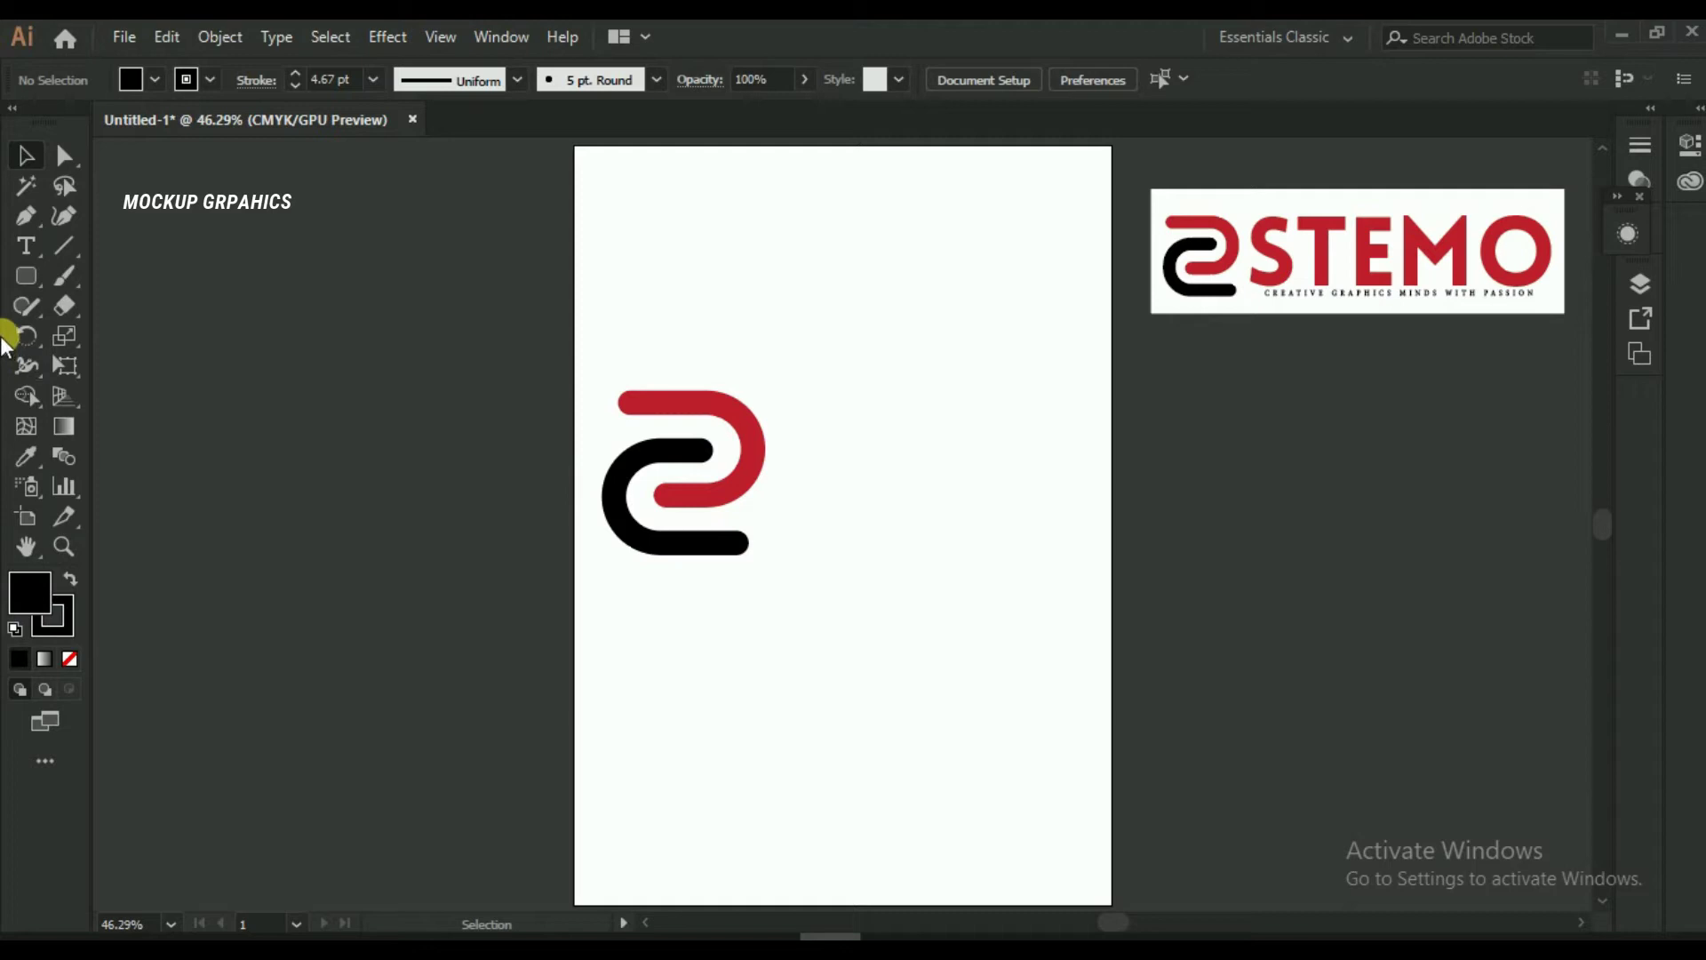
left_click(26, 242)
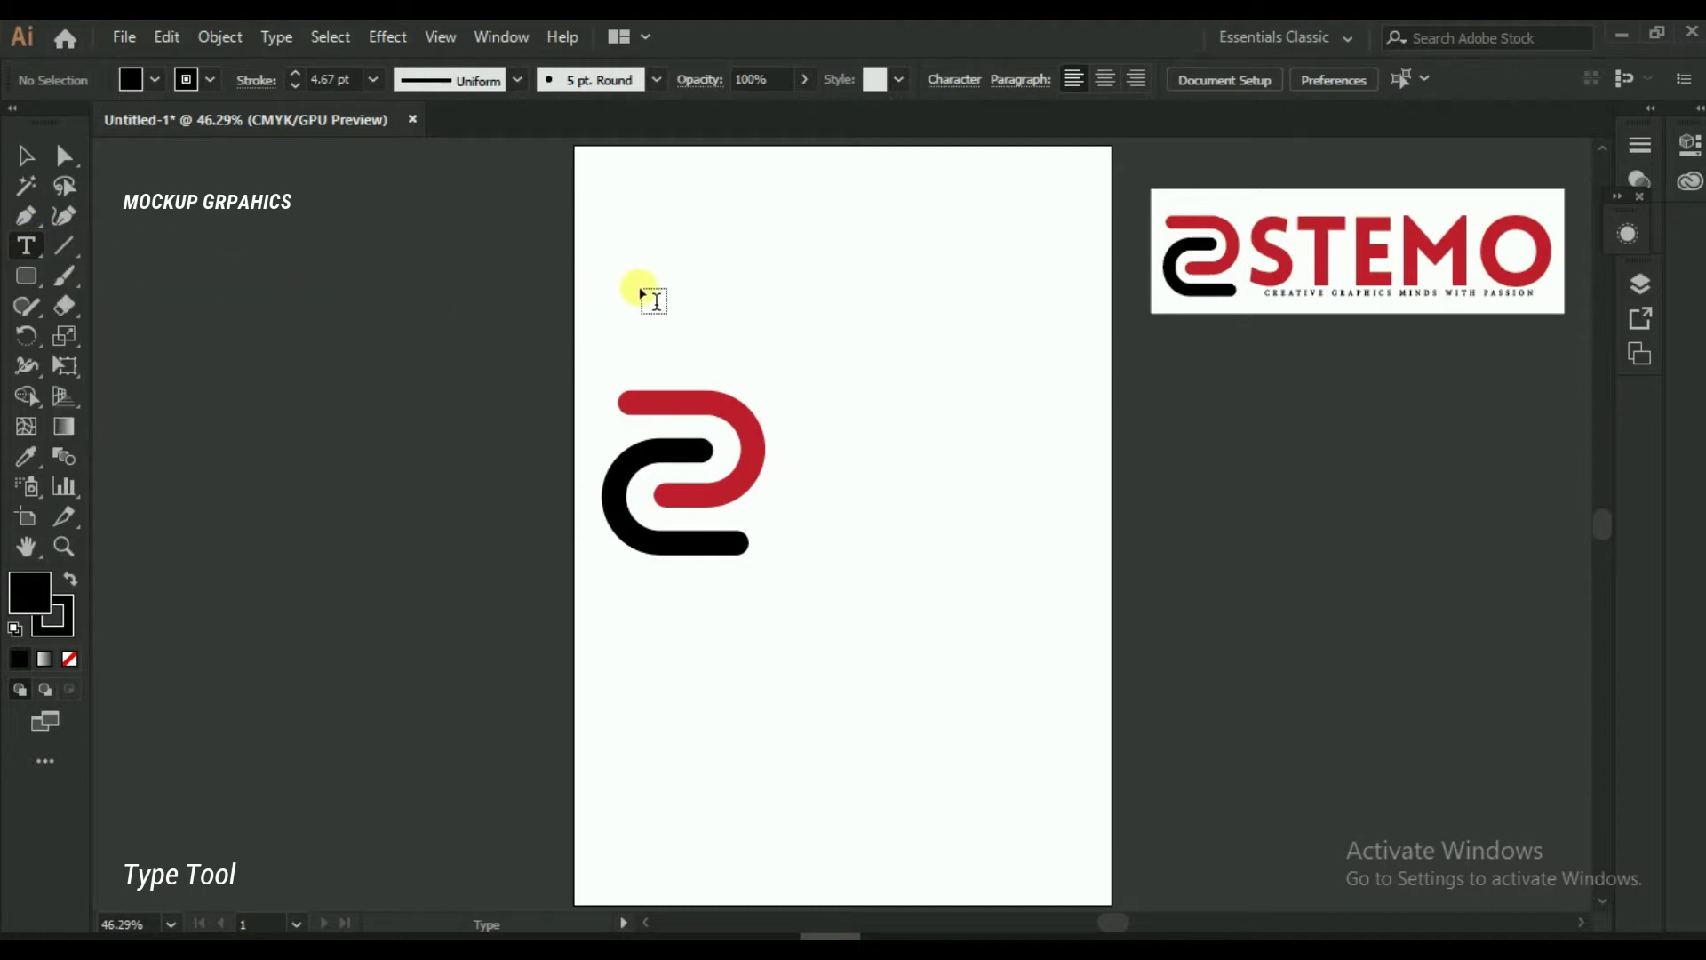
Type STEMO above the mark and set it to 92 pt Lovelo Black
left_click(769, 299)
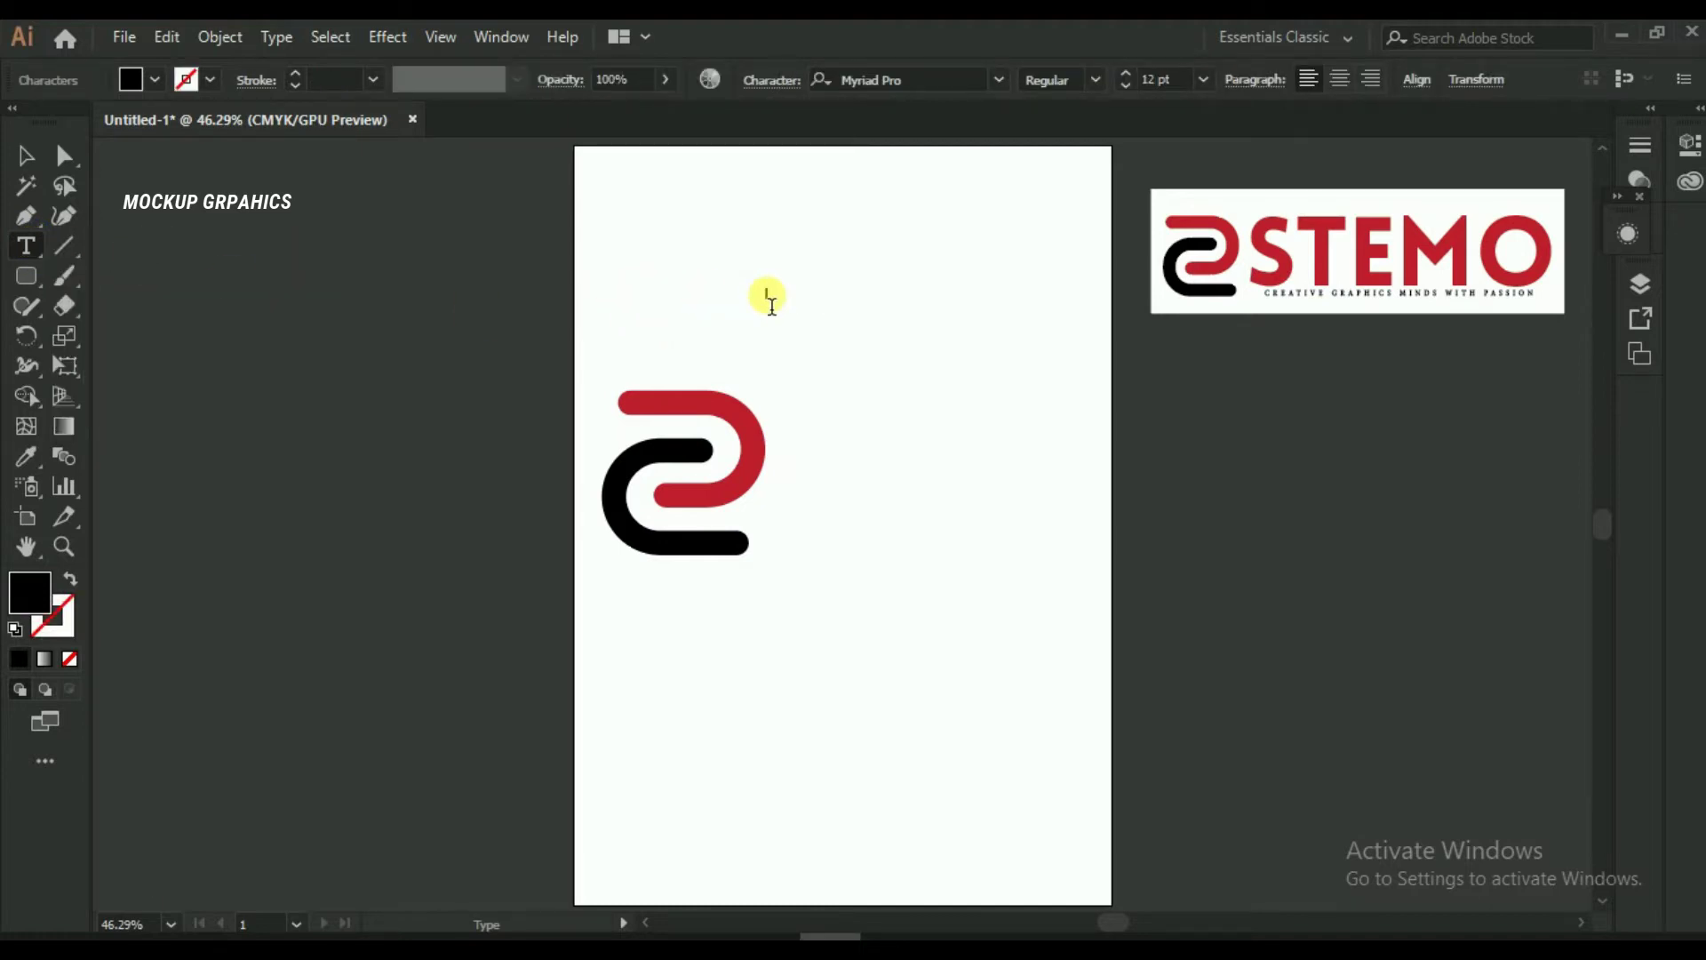
type("STEMO")
left_click(28, 155)
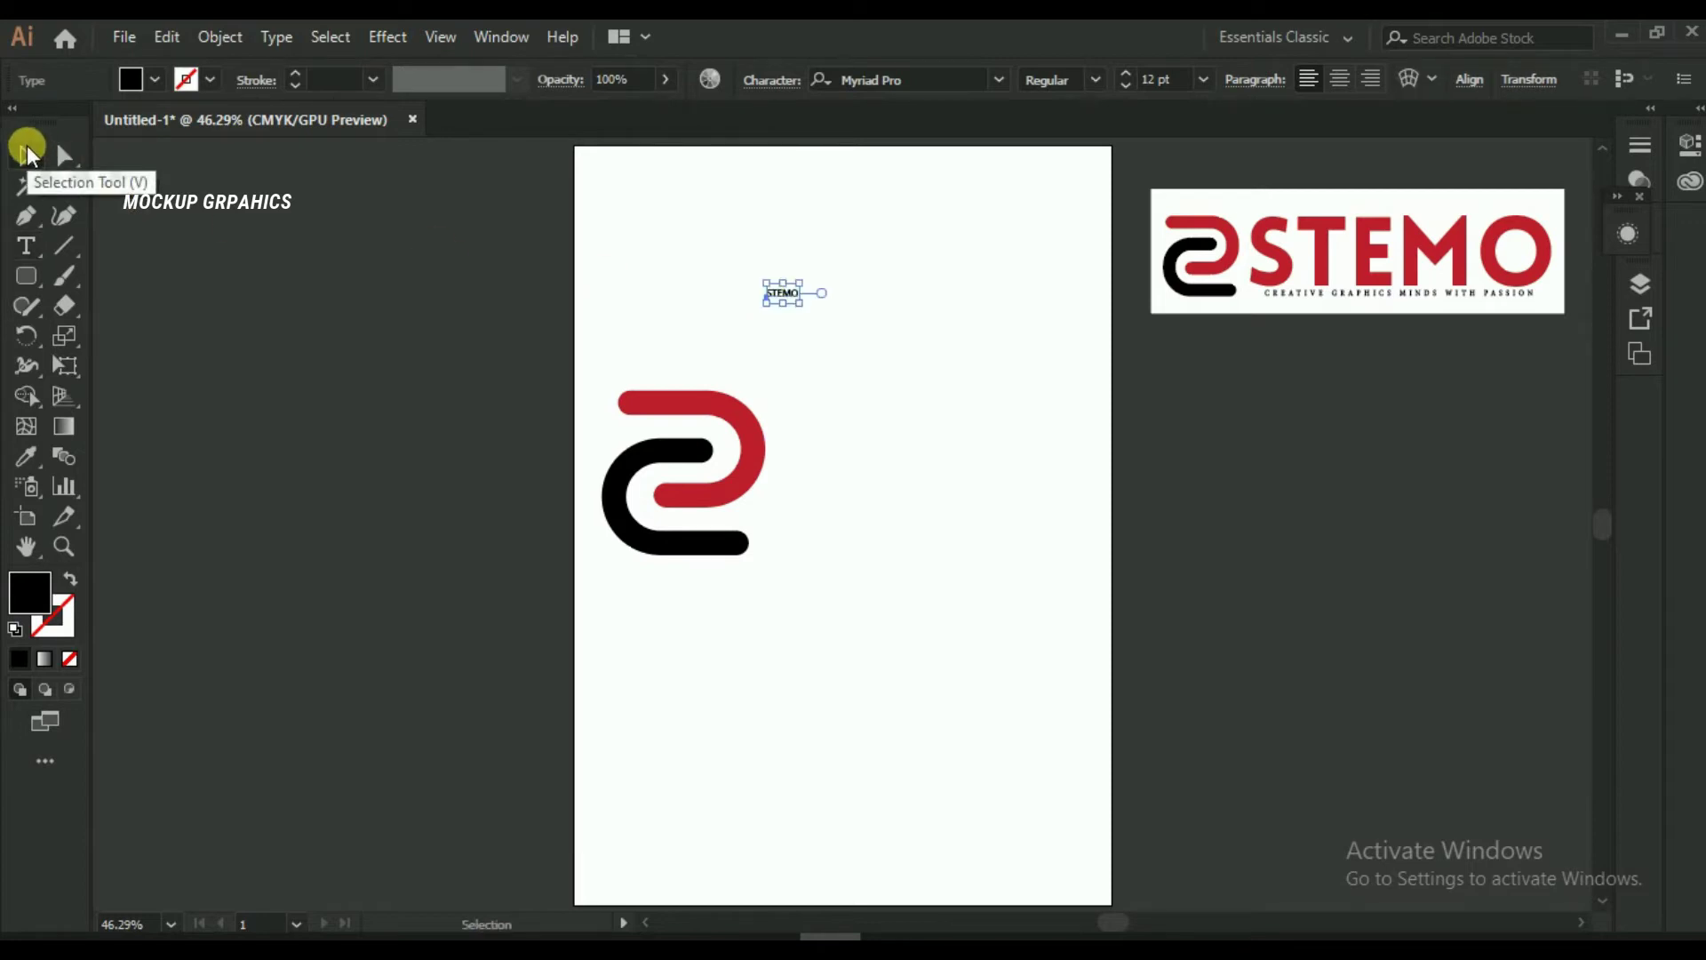
left_click(1125, 71)
left_click(1125, 72)
left_click(1125, 71)
left_click(1125, 71)
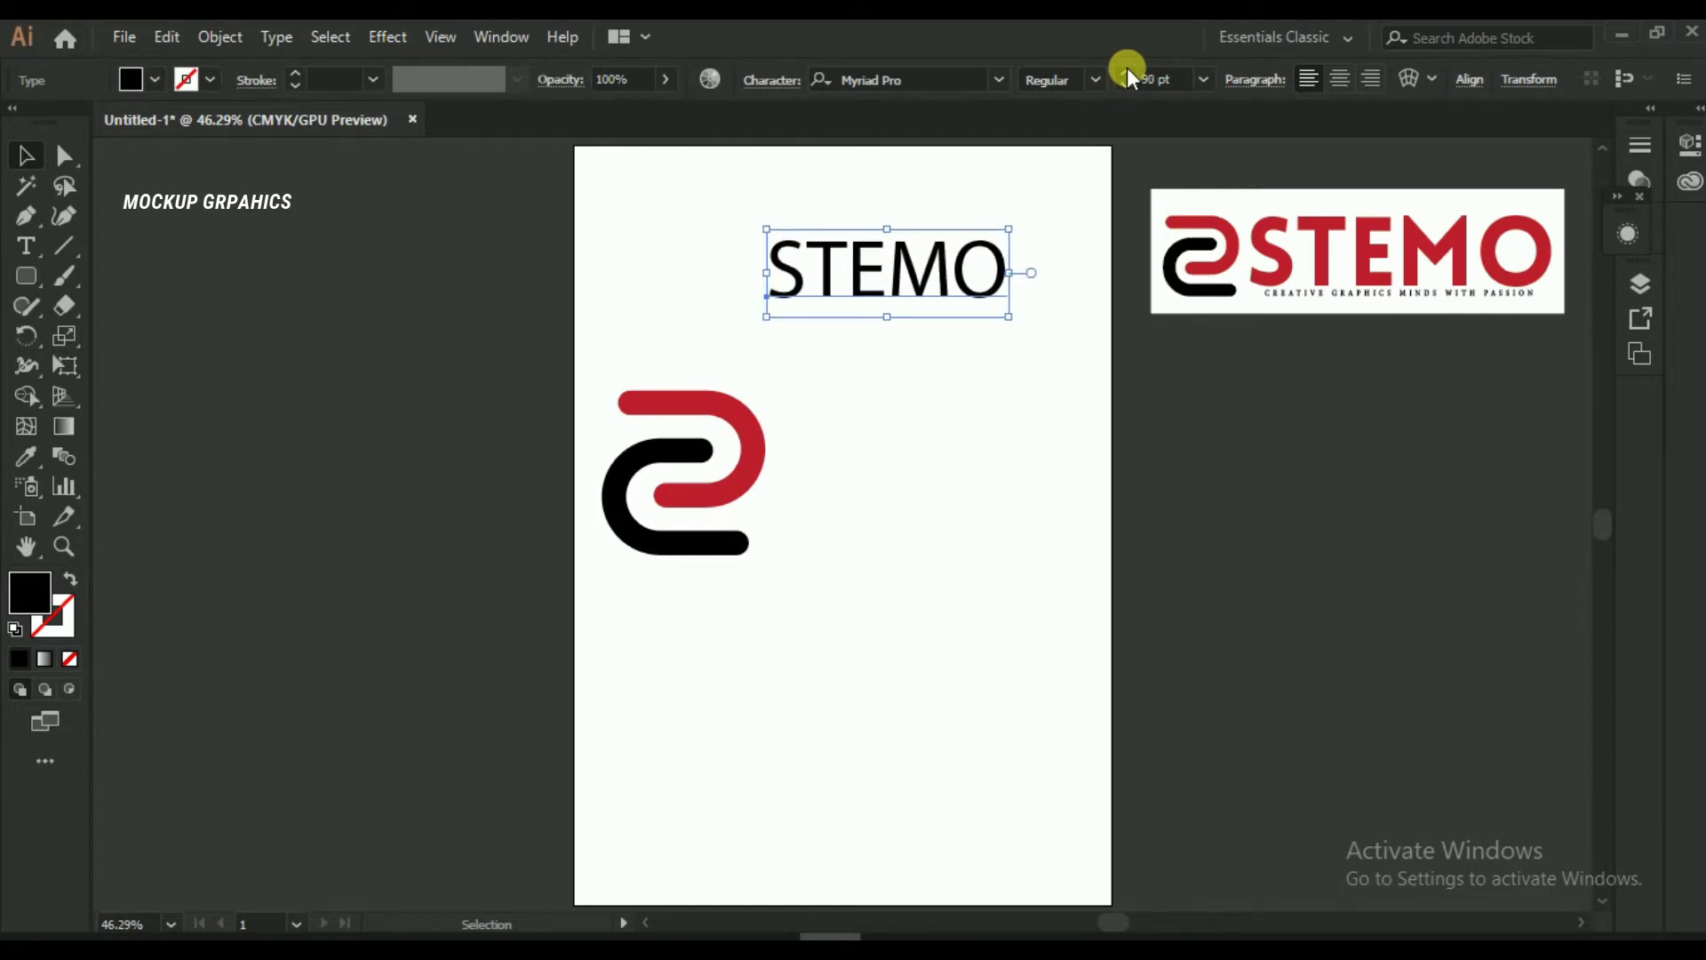
left_click(1125, 71)
left_click(997, 79)
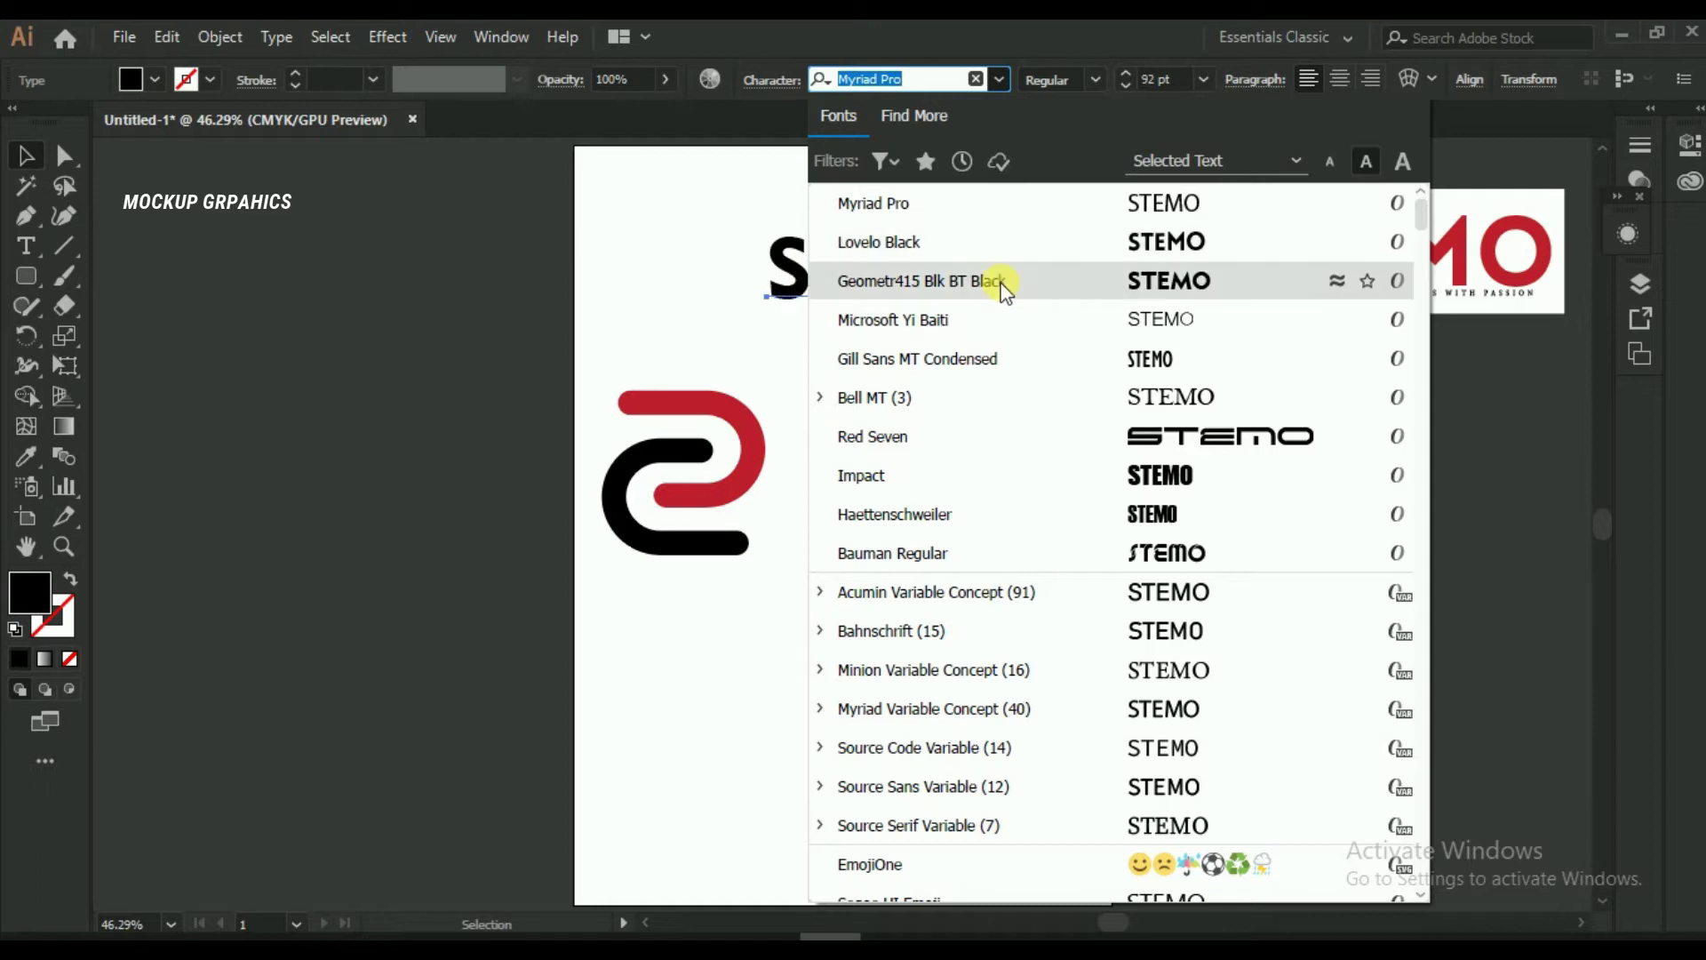
left_click(1000, 252)
Move the STEMO text beside the logo mark and enlarge it
left_click(877, 179)
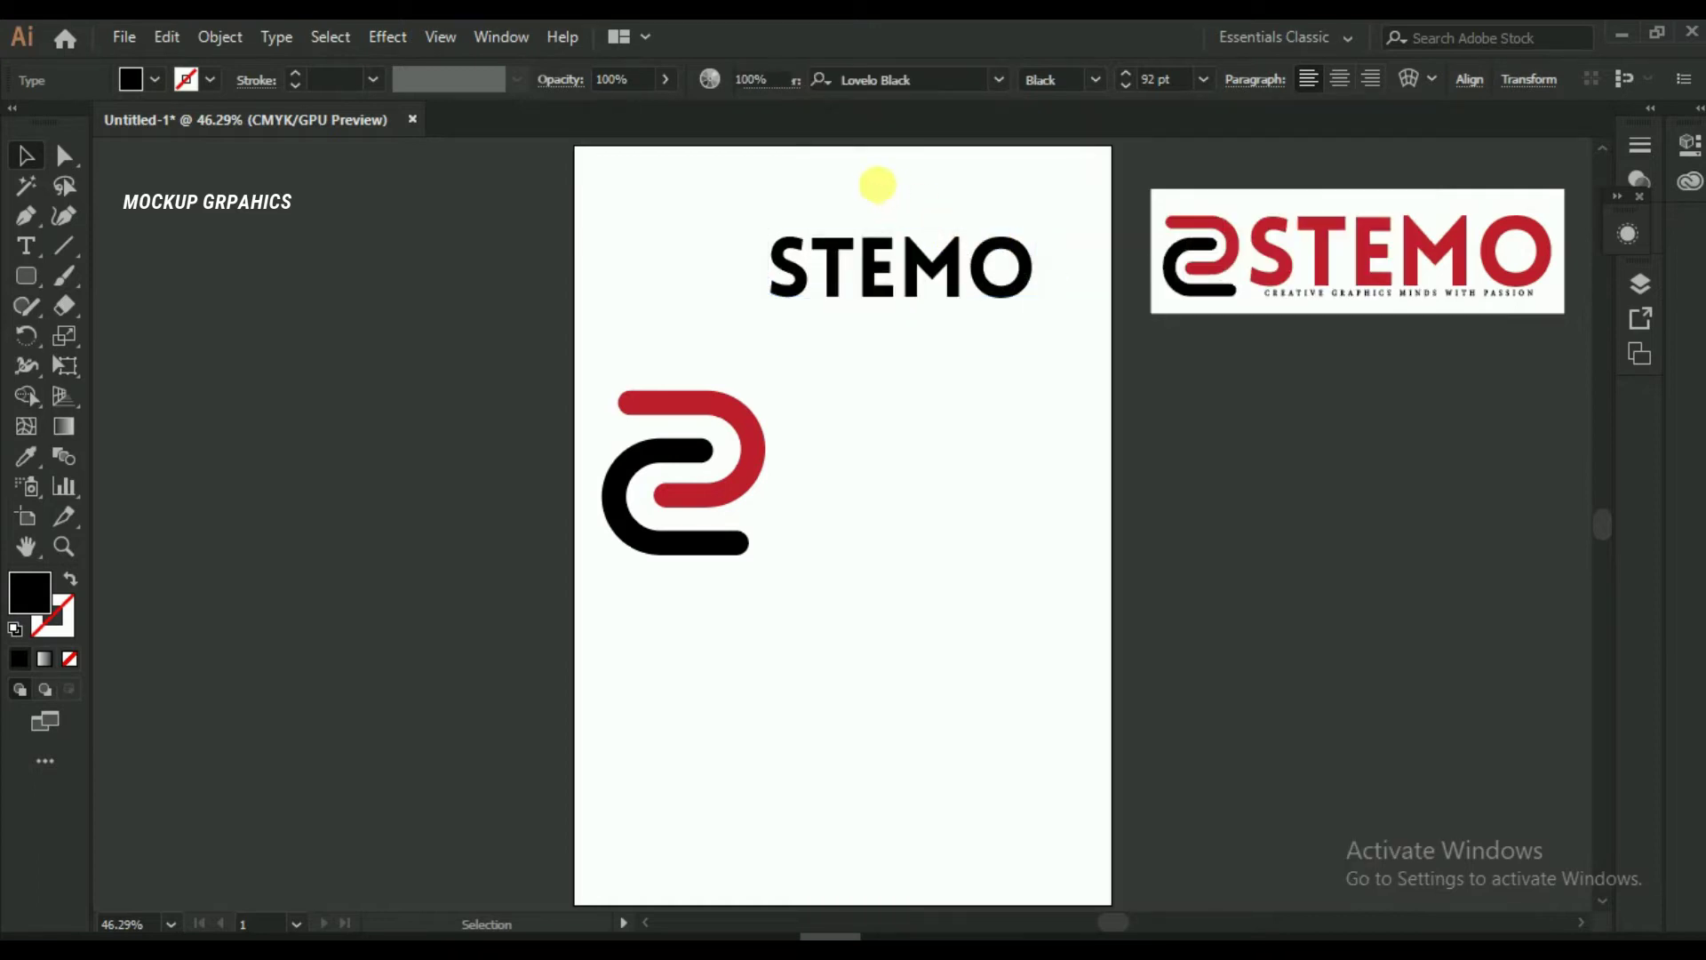
left_click_drag(878, 248, 911, 449)
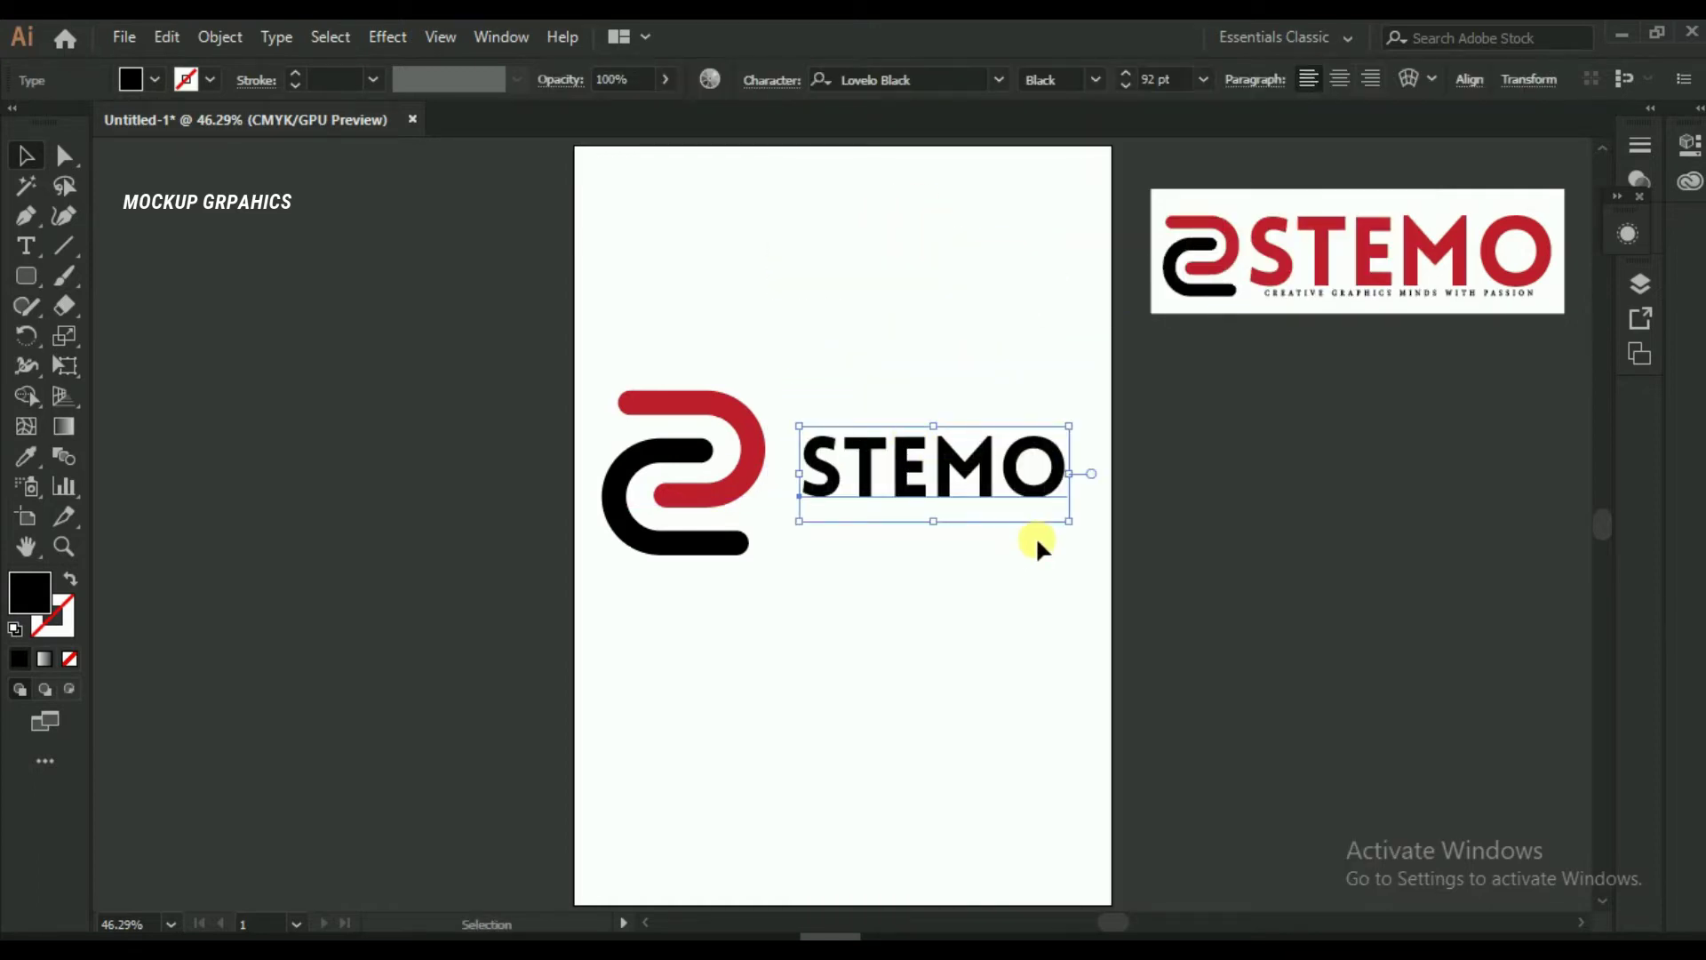
left_click_drag(1069, 521, 1200, 601)
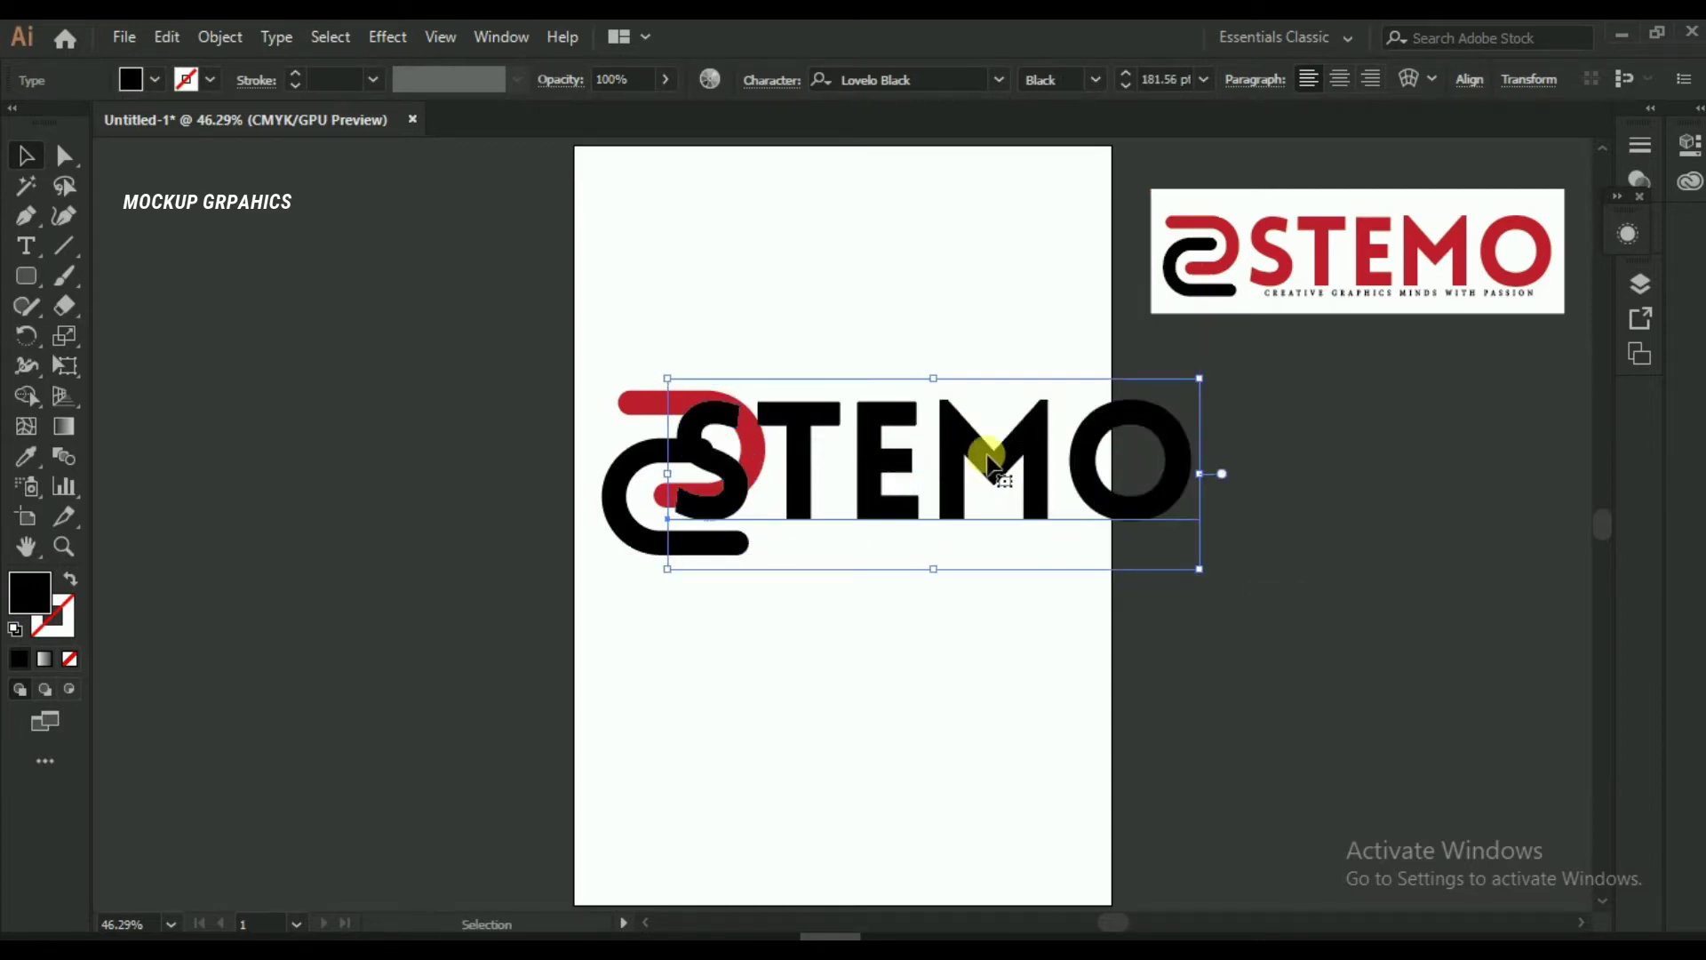
left_click_drag(988, 458, 1091, 459)
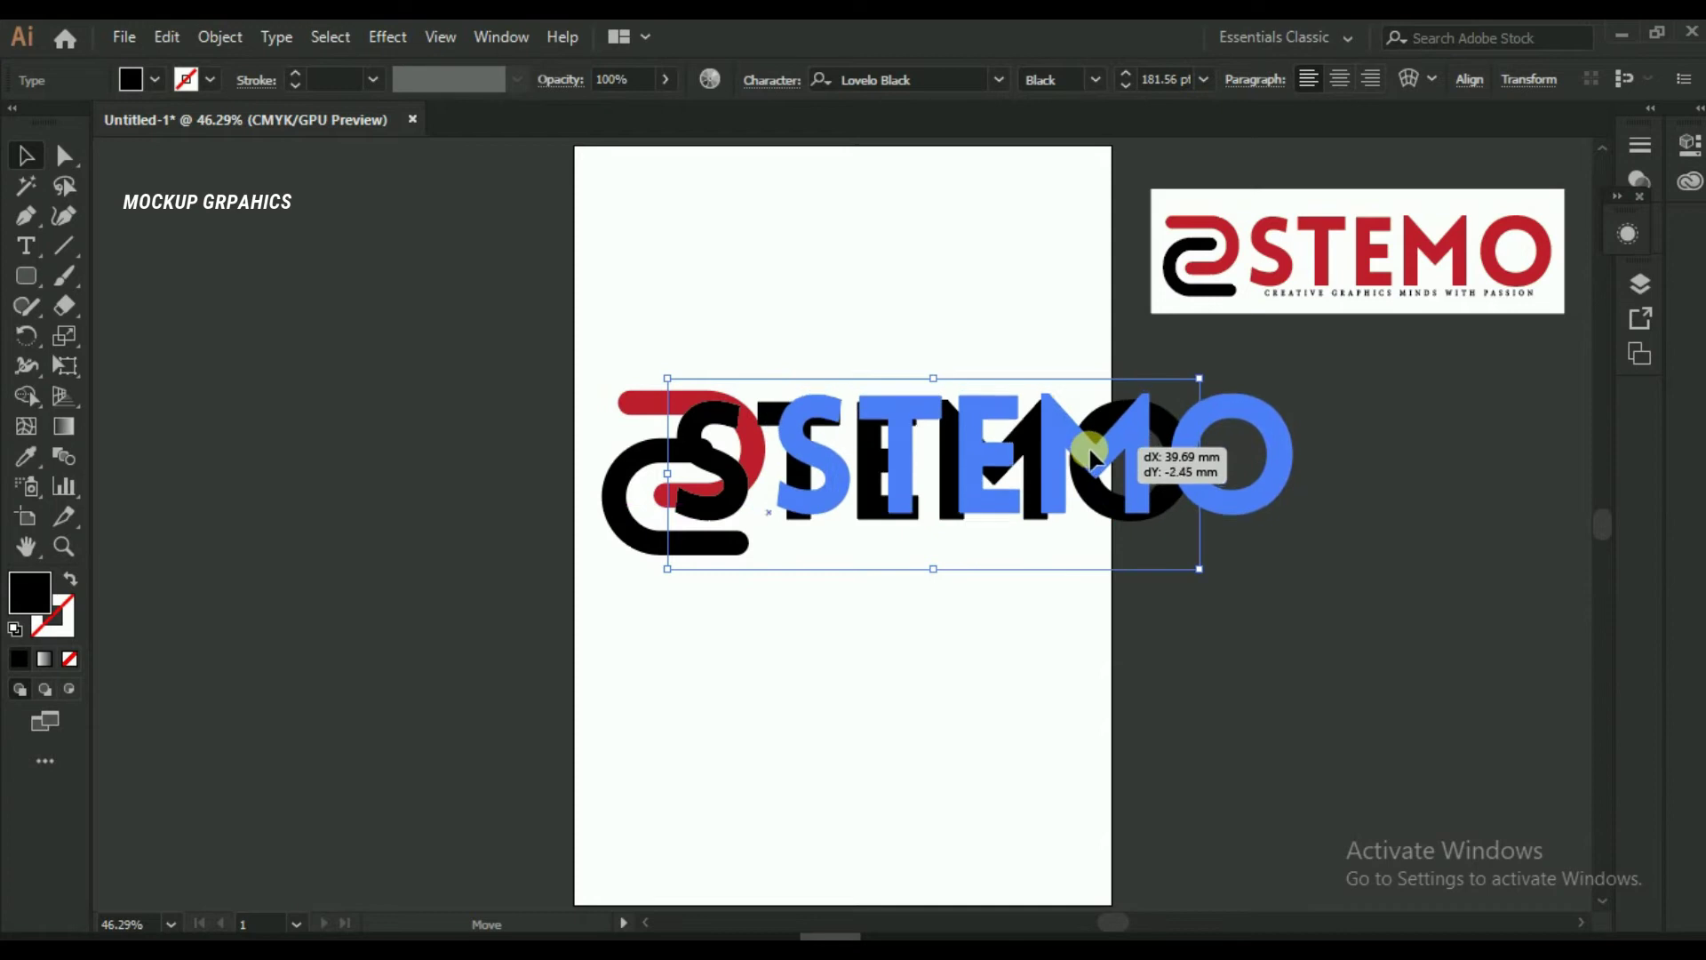
left_click_drag(1091, 457, 1092, 457)
left_click(970, 341)
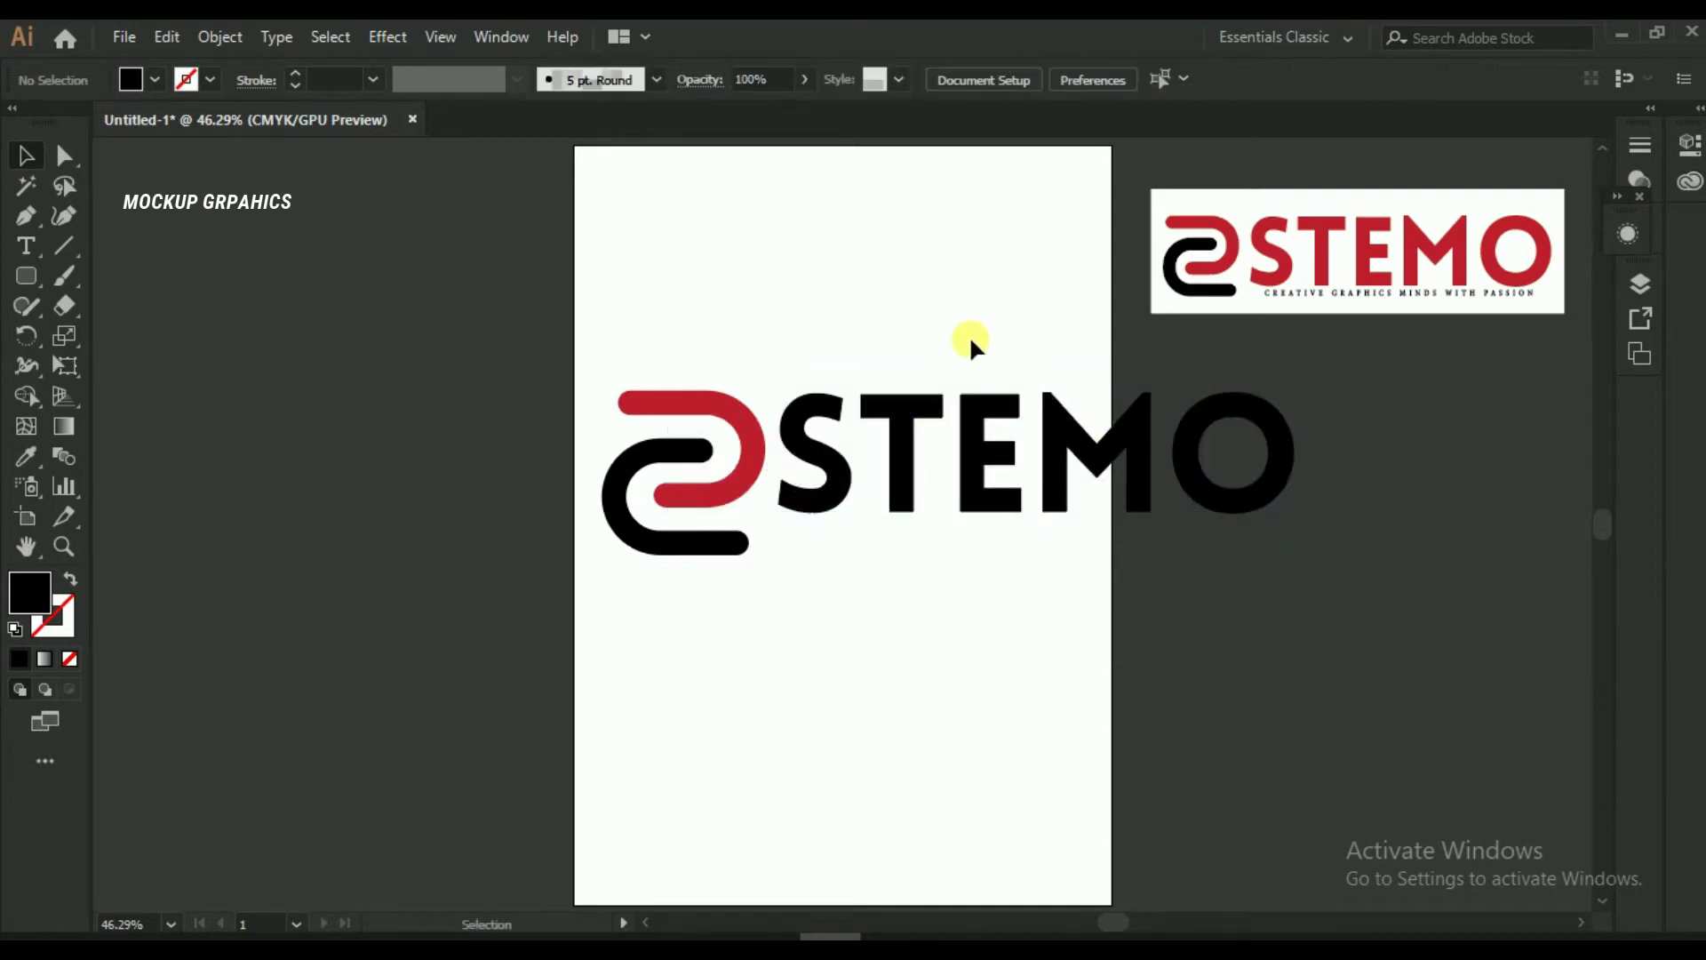
Fill the STEMO lettering with red
left_click(809, 423)
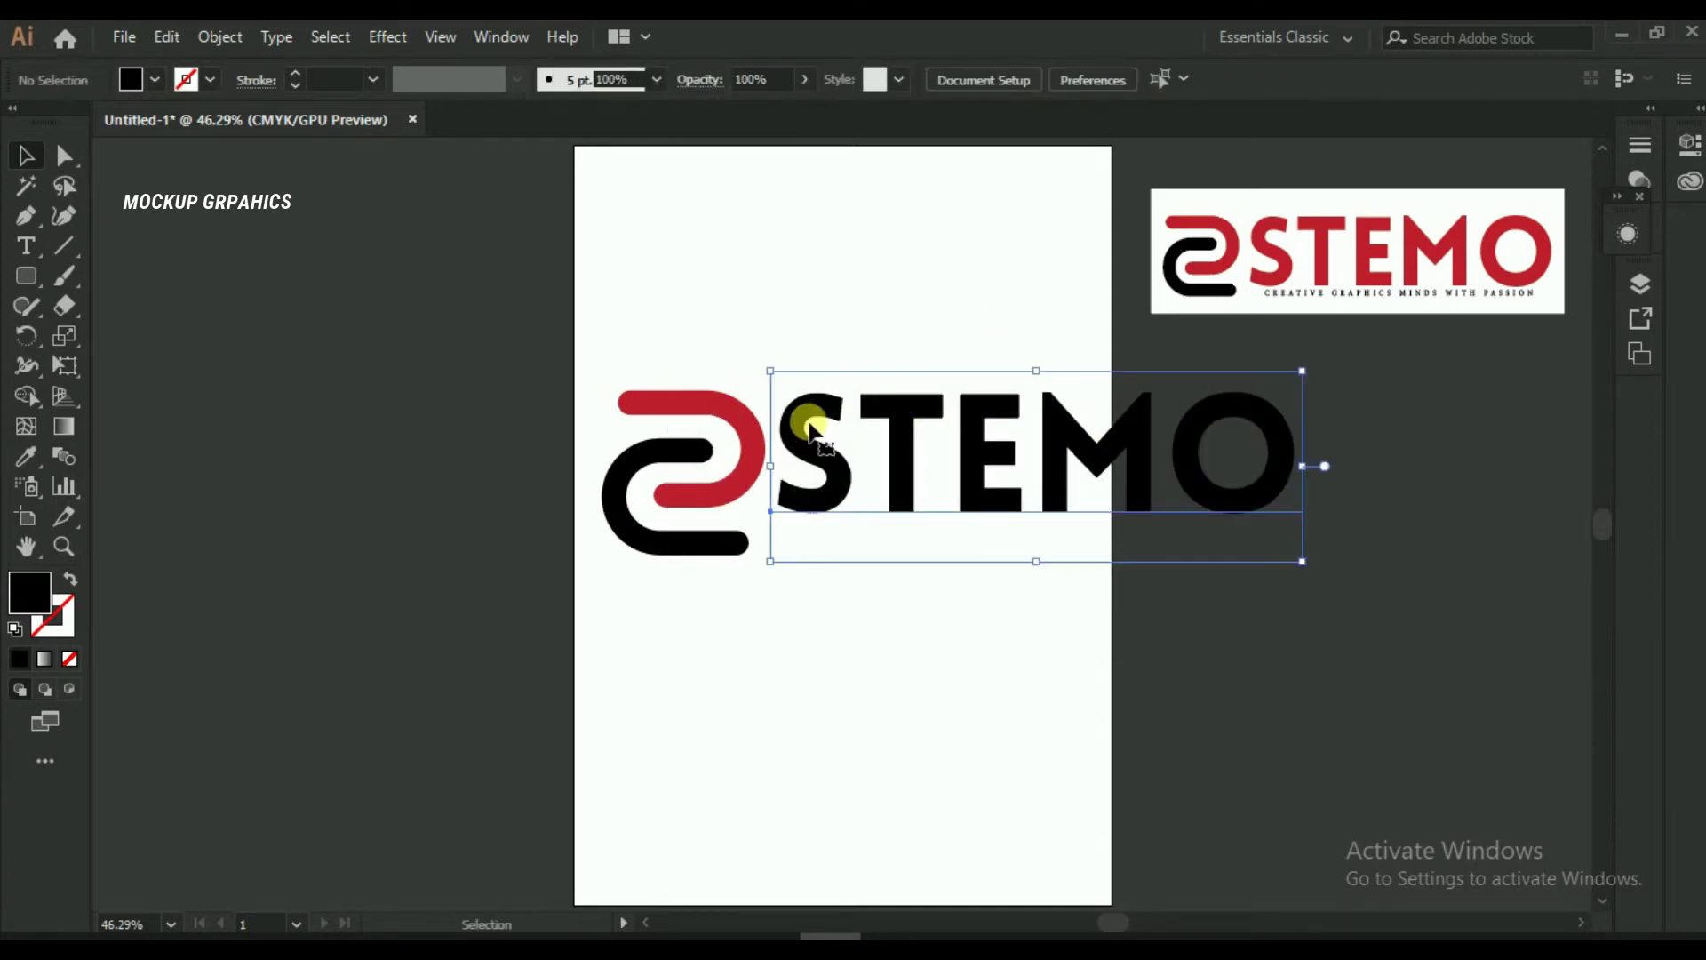
left_click(124, 79)
left_click(192, 120)
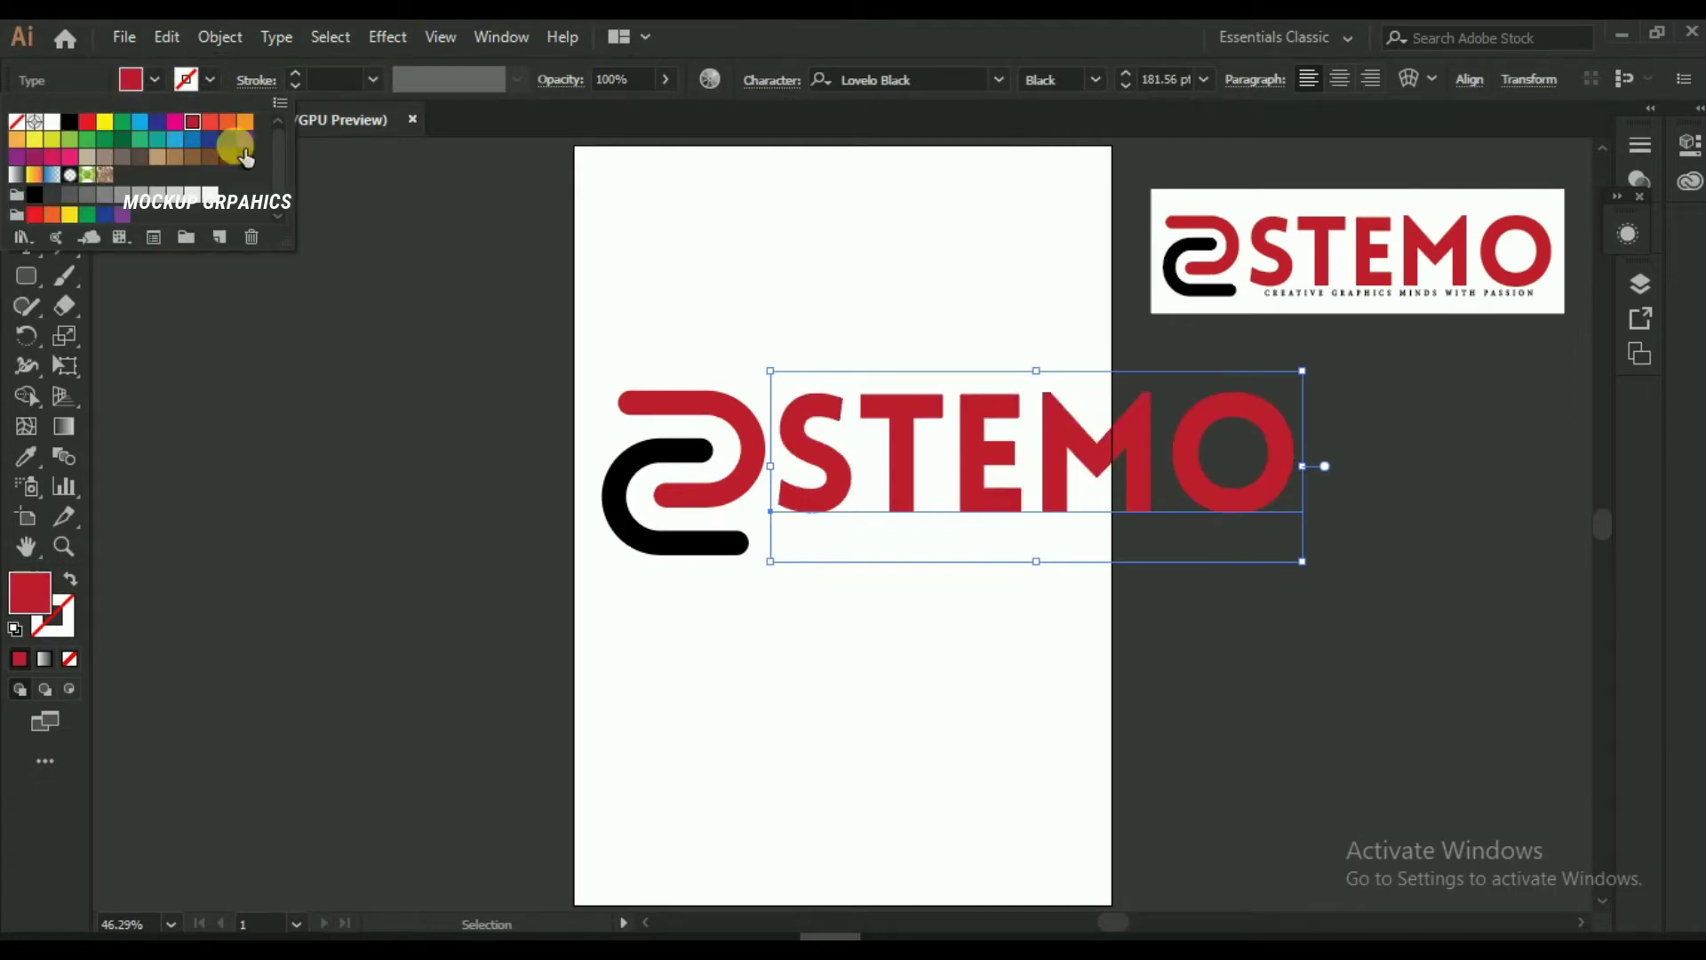
left_click(693, 249)
Select the mark and text together, move them left and enlarge the whole logo
left_click(679, 347)
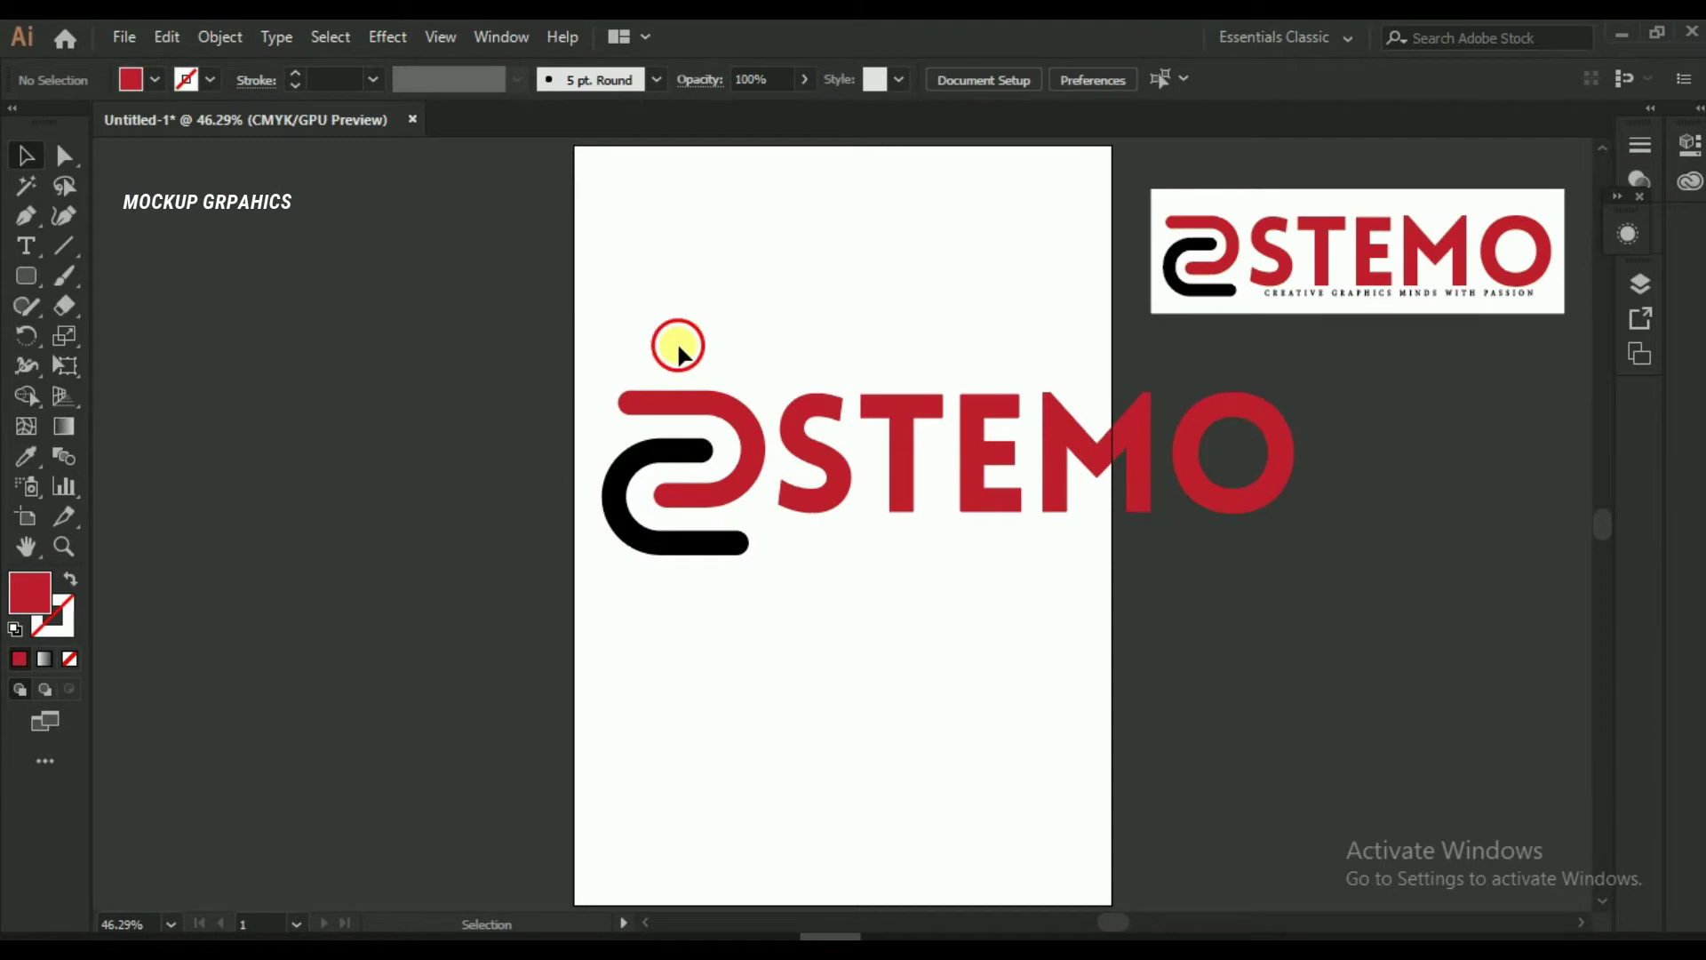
mouse_move(1018, 610)
left_mouse_down()
mouse_move(1281, 589)
mouse_move(1097, 505)
left_mouse_up()
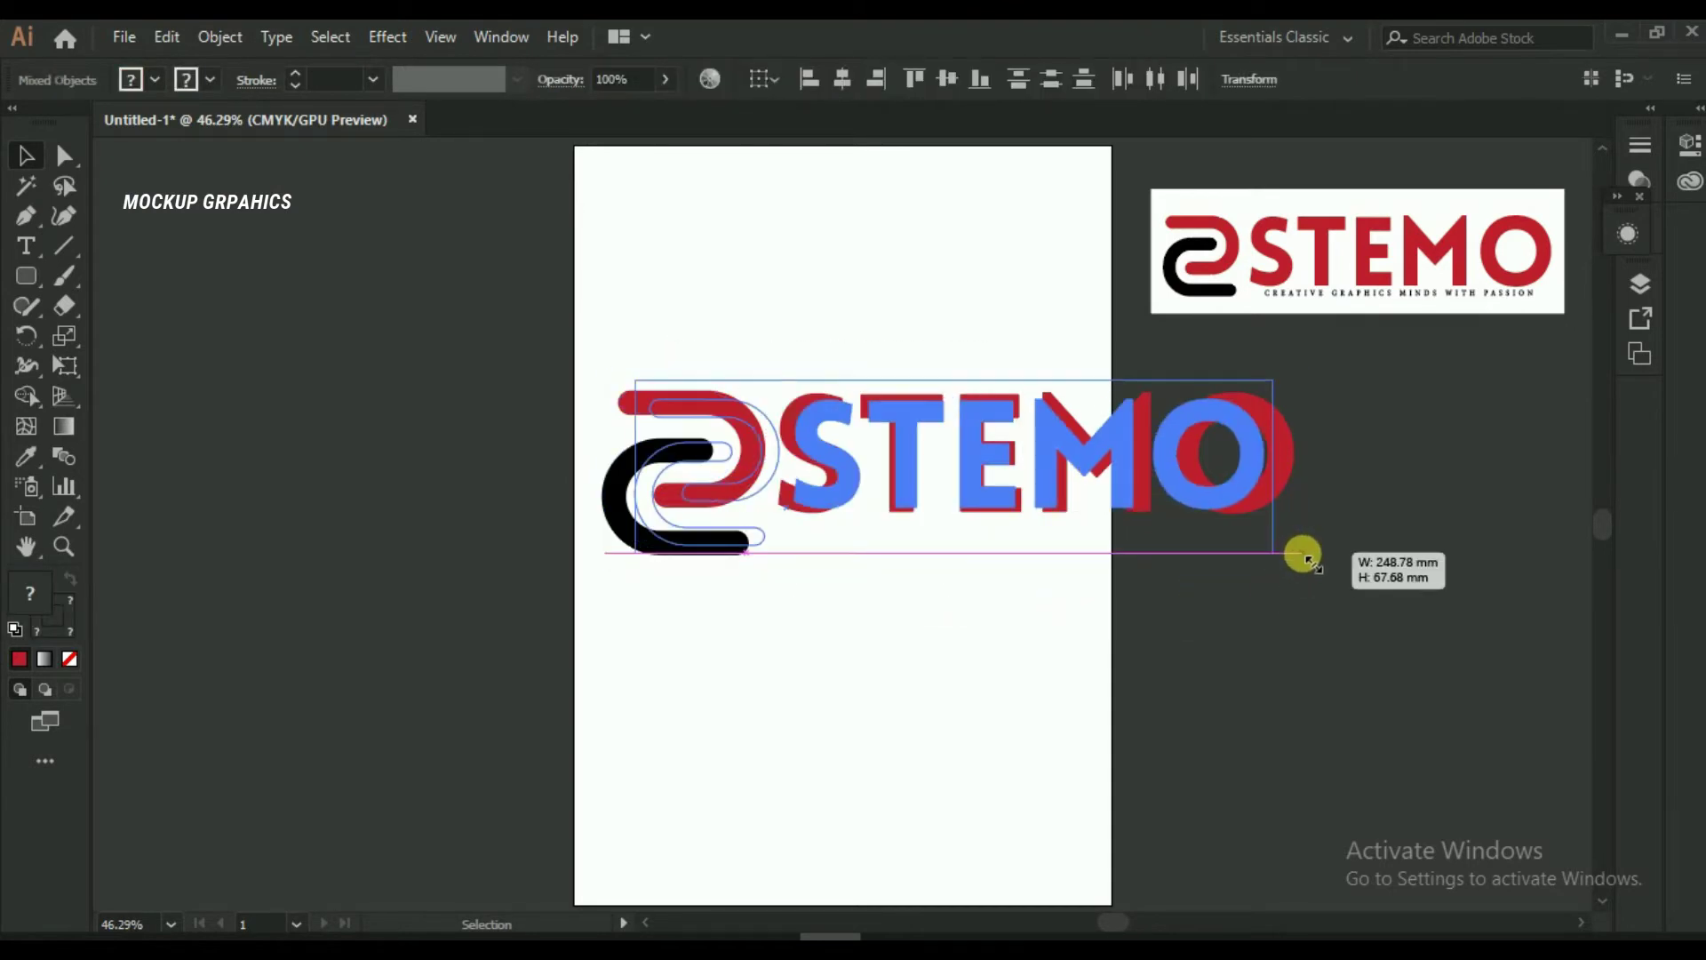
left_click_drag(984, 456, 877, 456)
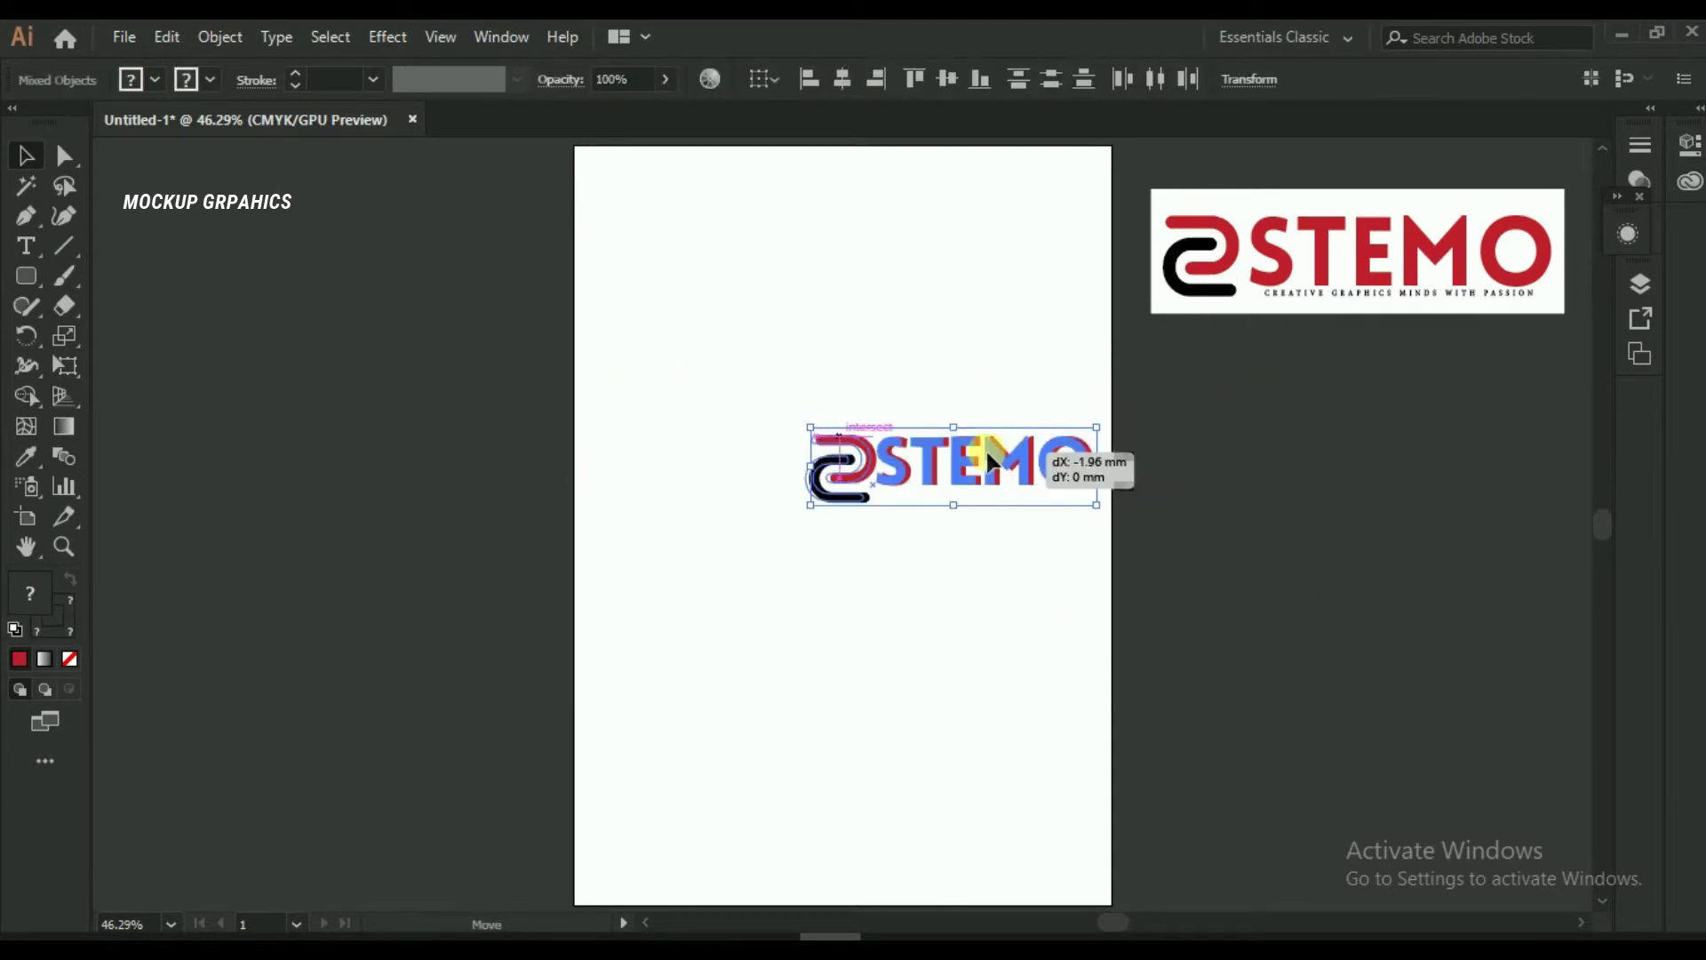
left_click_drag(988, 505, 1062, 526)
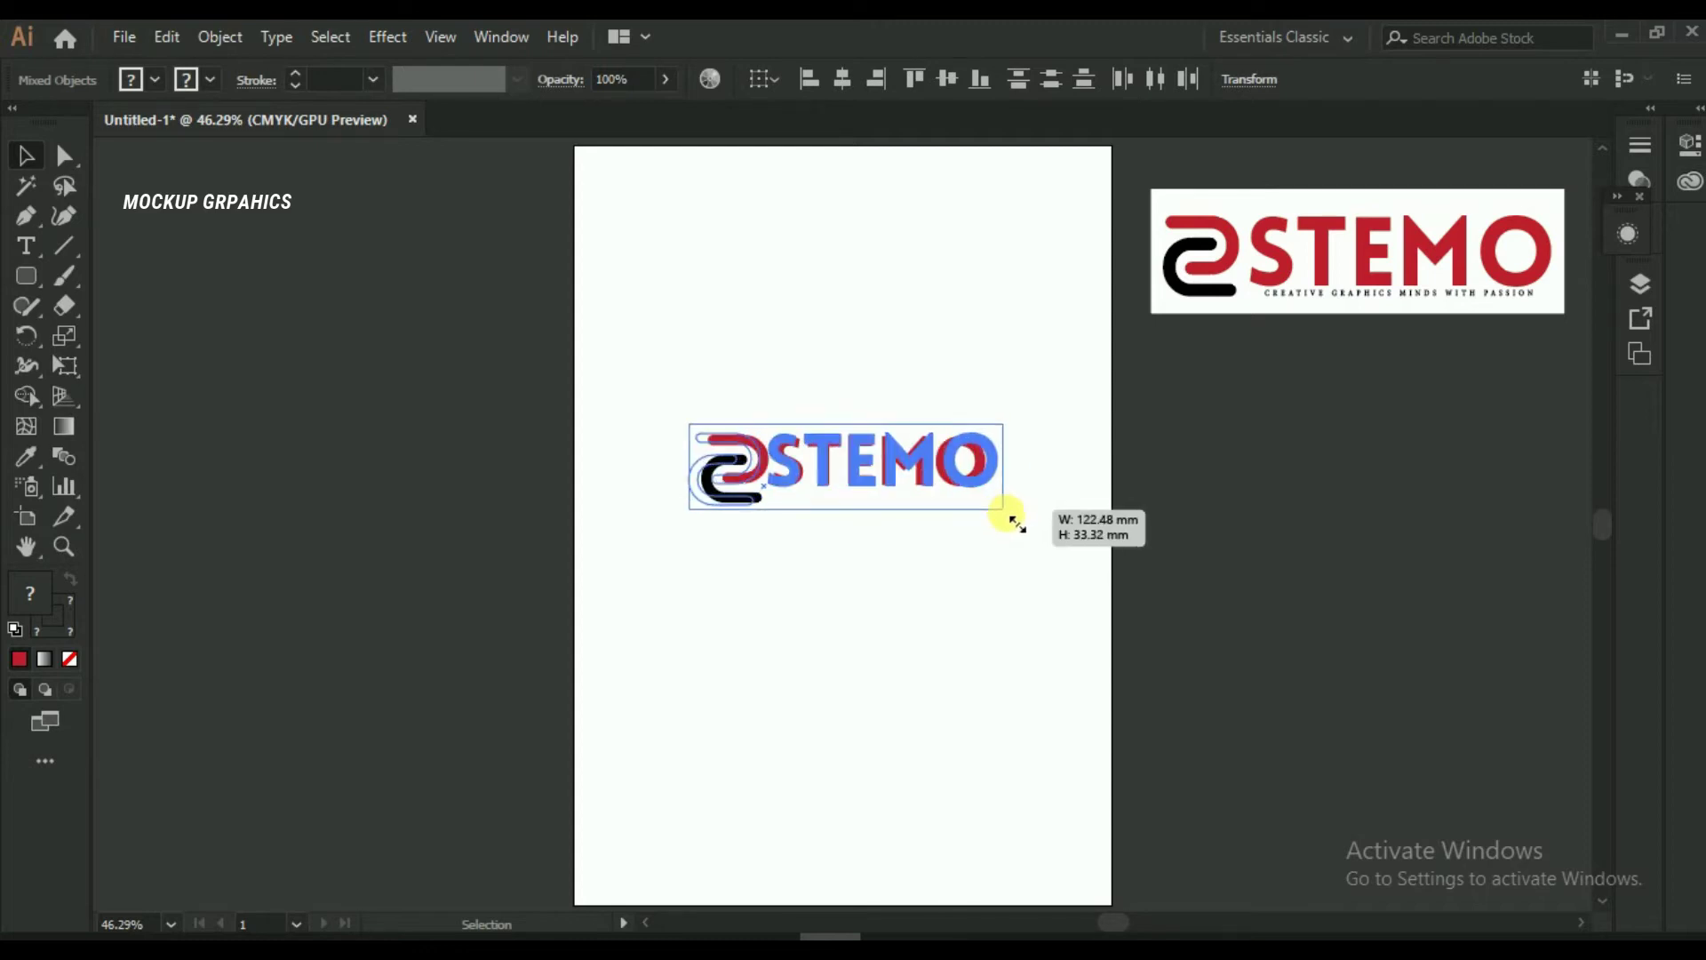
left_click(965, 592)
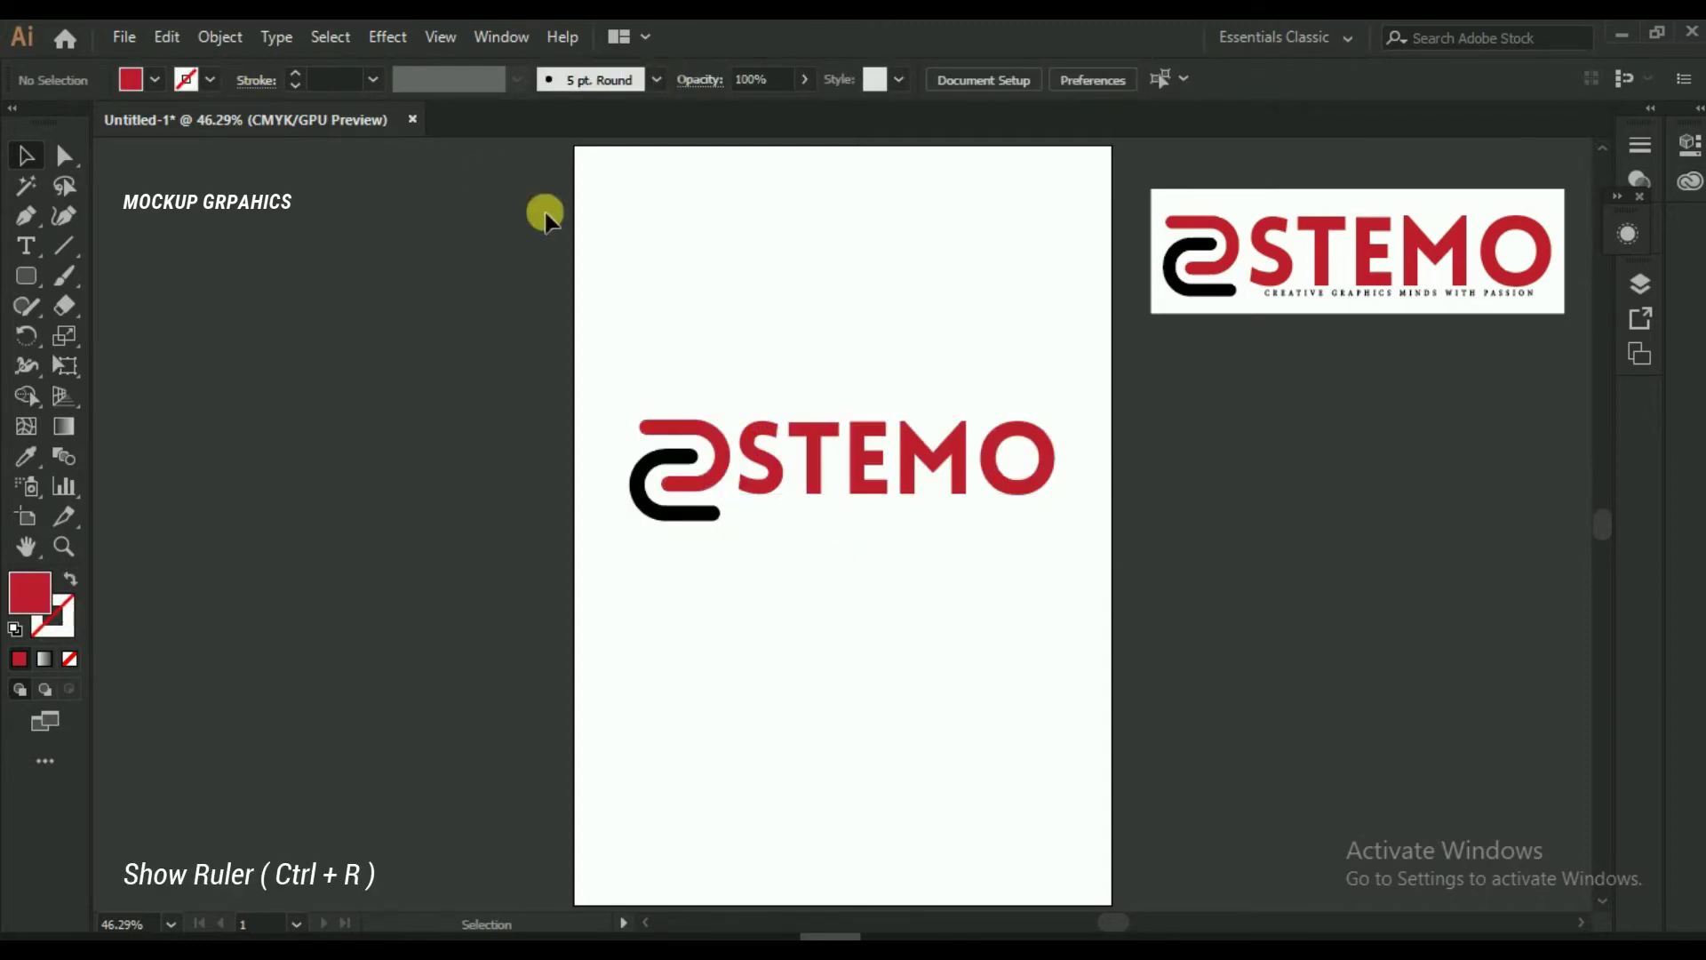
Show rulers and add two horizontal guides at the lettering's top and the logo's bottom
key("ctrl+r")
left_click_drag(552, 148, 601, 430)
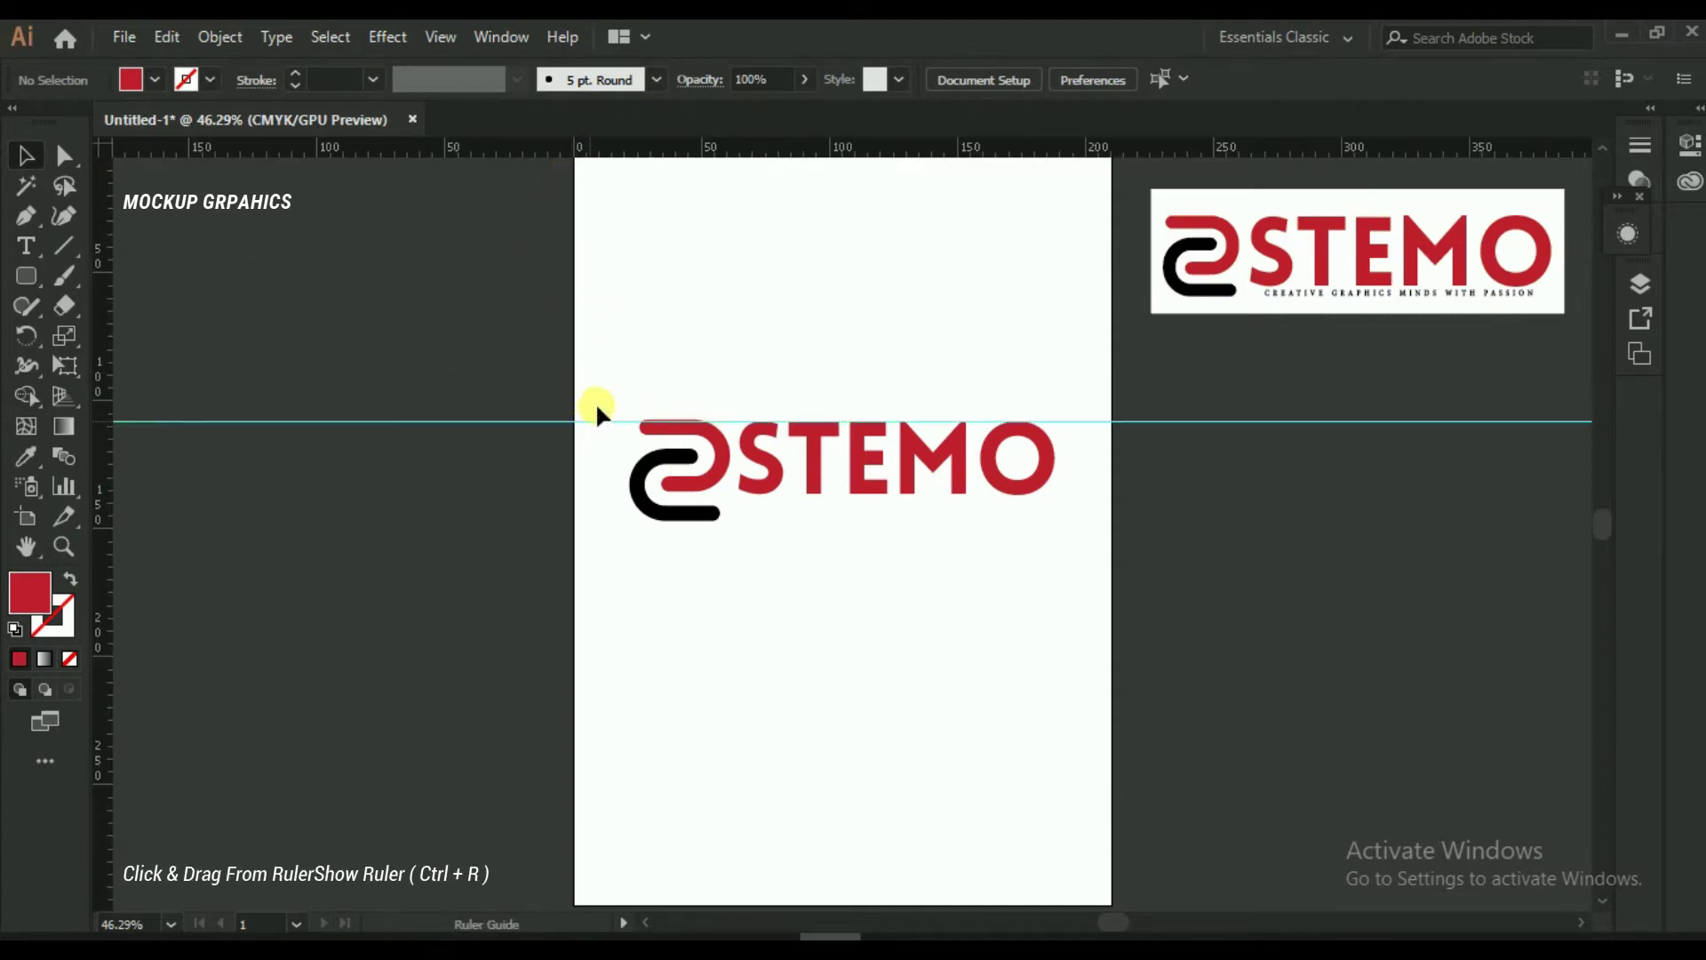
mouse_move(583, 151)
left_mouse_down()
mouse_move(642, 493)
mouse_move(667, 538)
mouse_move(656, 518)
left_mouse_up()
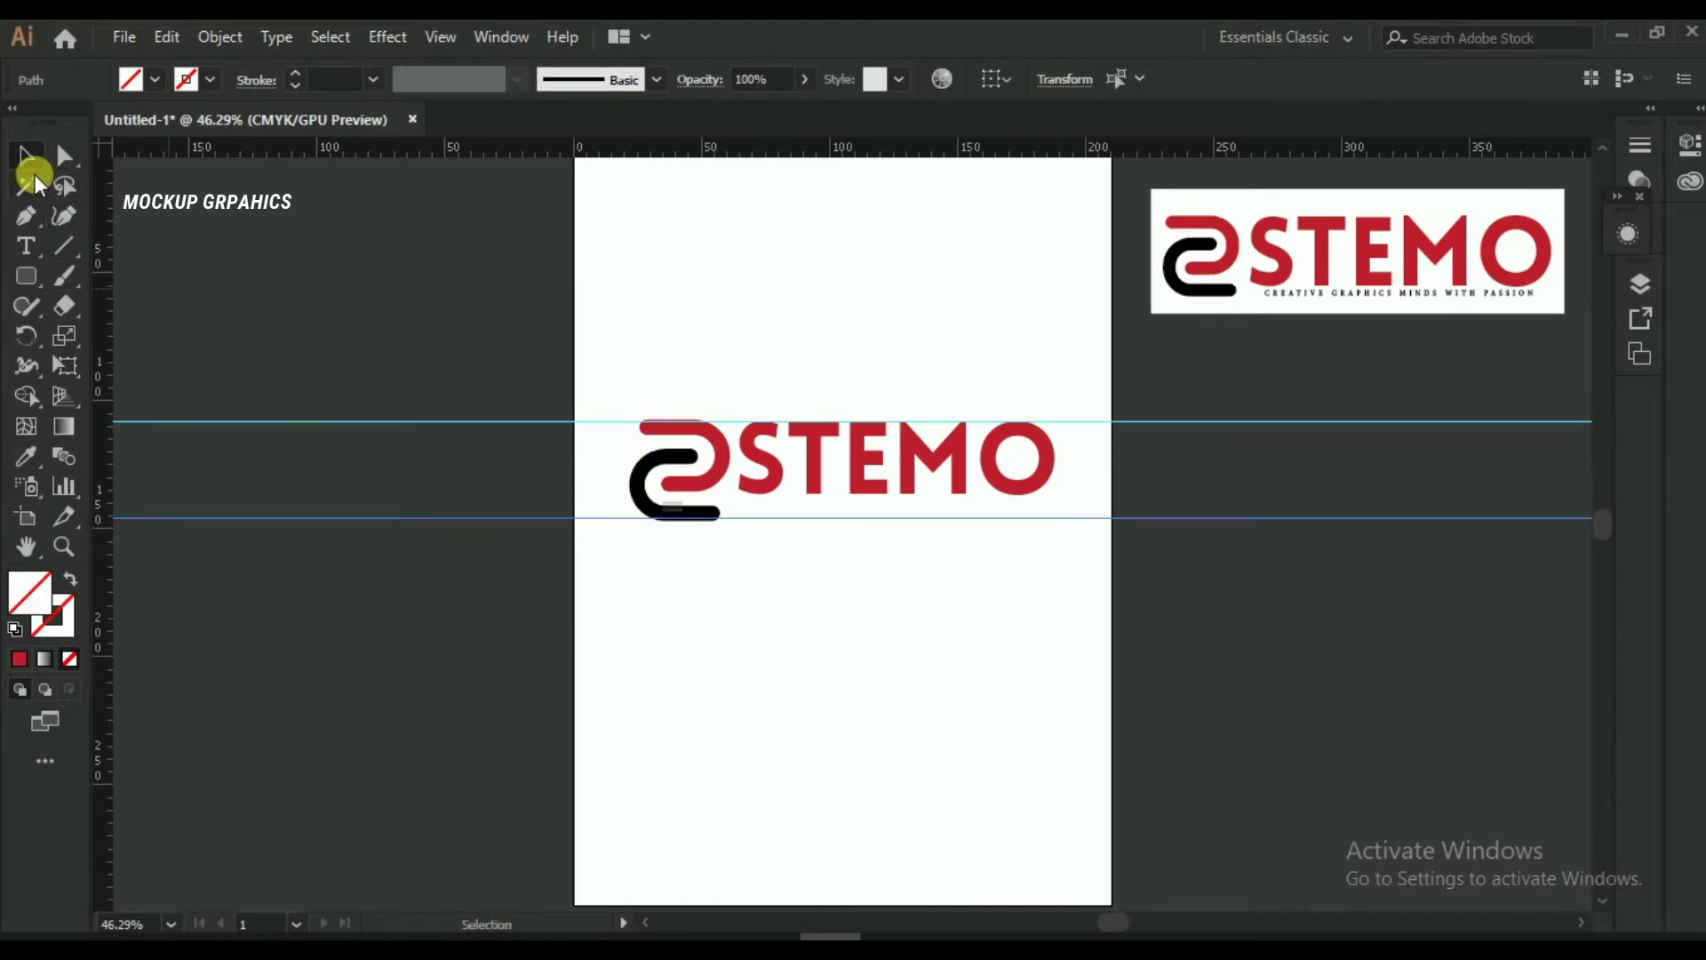
left_click(320, 236)
Enlarge the STEMO lettering to reach the lower guide
left_click(910, 467)
mouse_move(1062, 528)
left_mouse_down()
mouse_move(1121, 554)
mouse_move(1097, 536)
left_mouse_up()
left_click(947, 583)
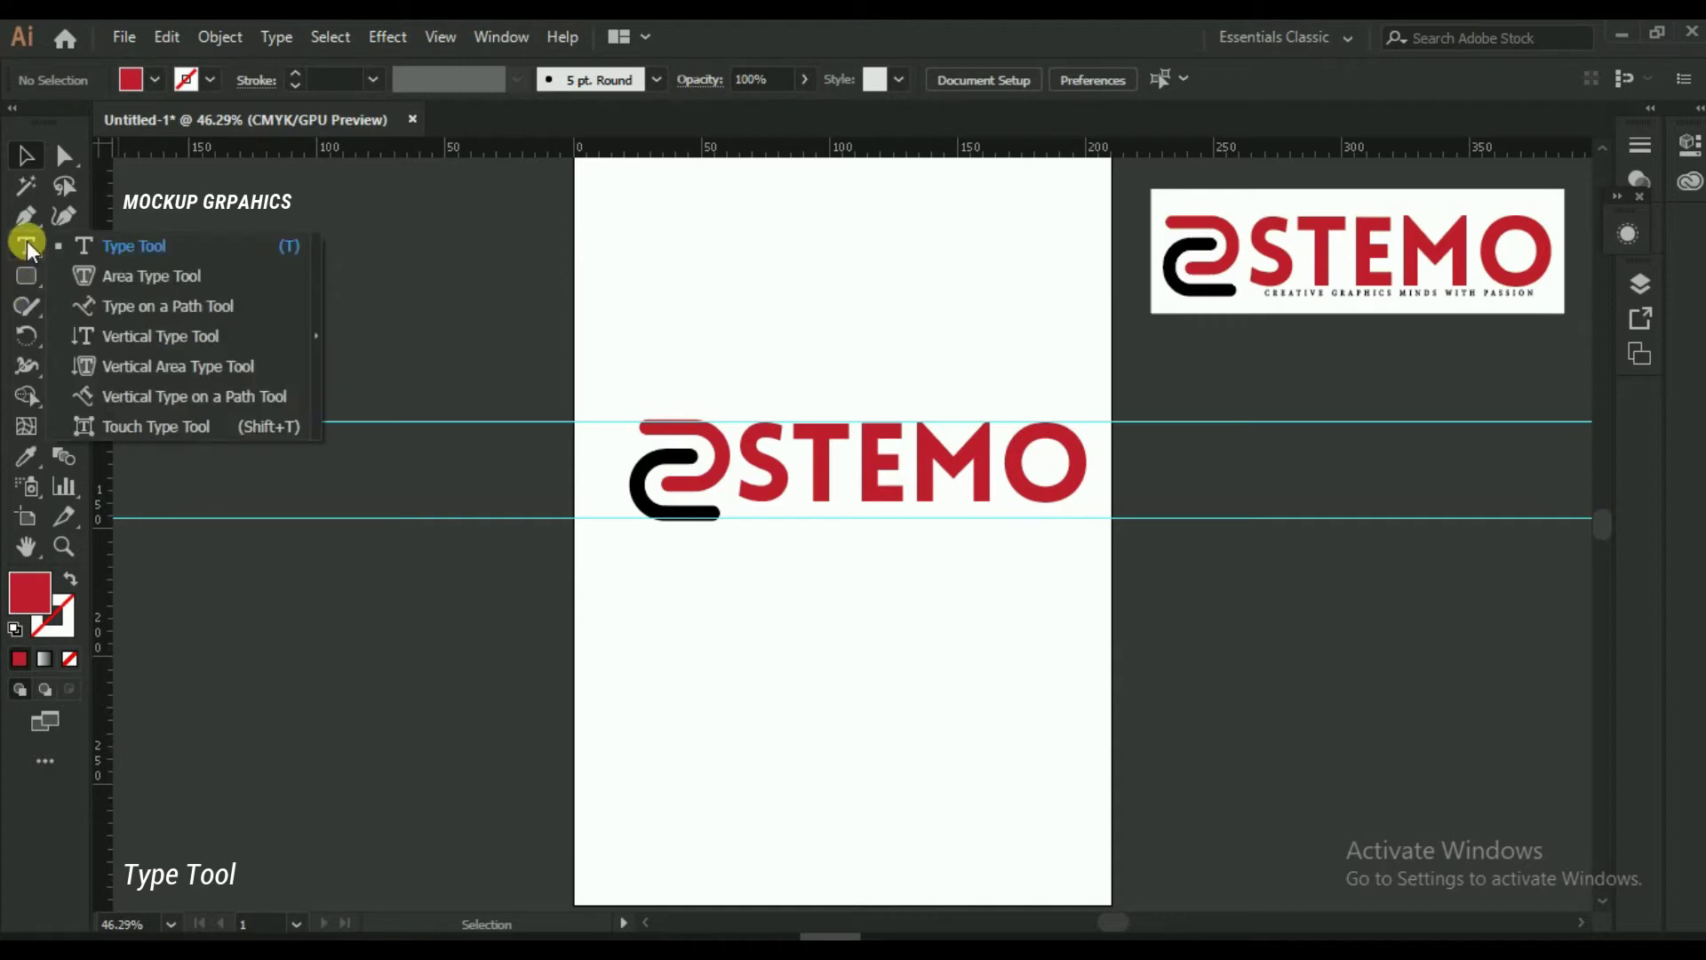
Type the tagline CREATIVE GRAPHICS MIND WITH PASSION as a new text object
left_click_drag(24, 248, 131, 249)
left_click(731, 297)
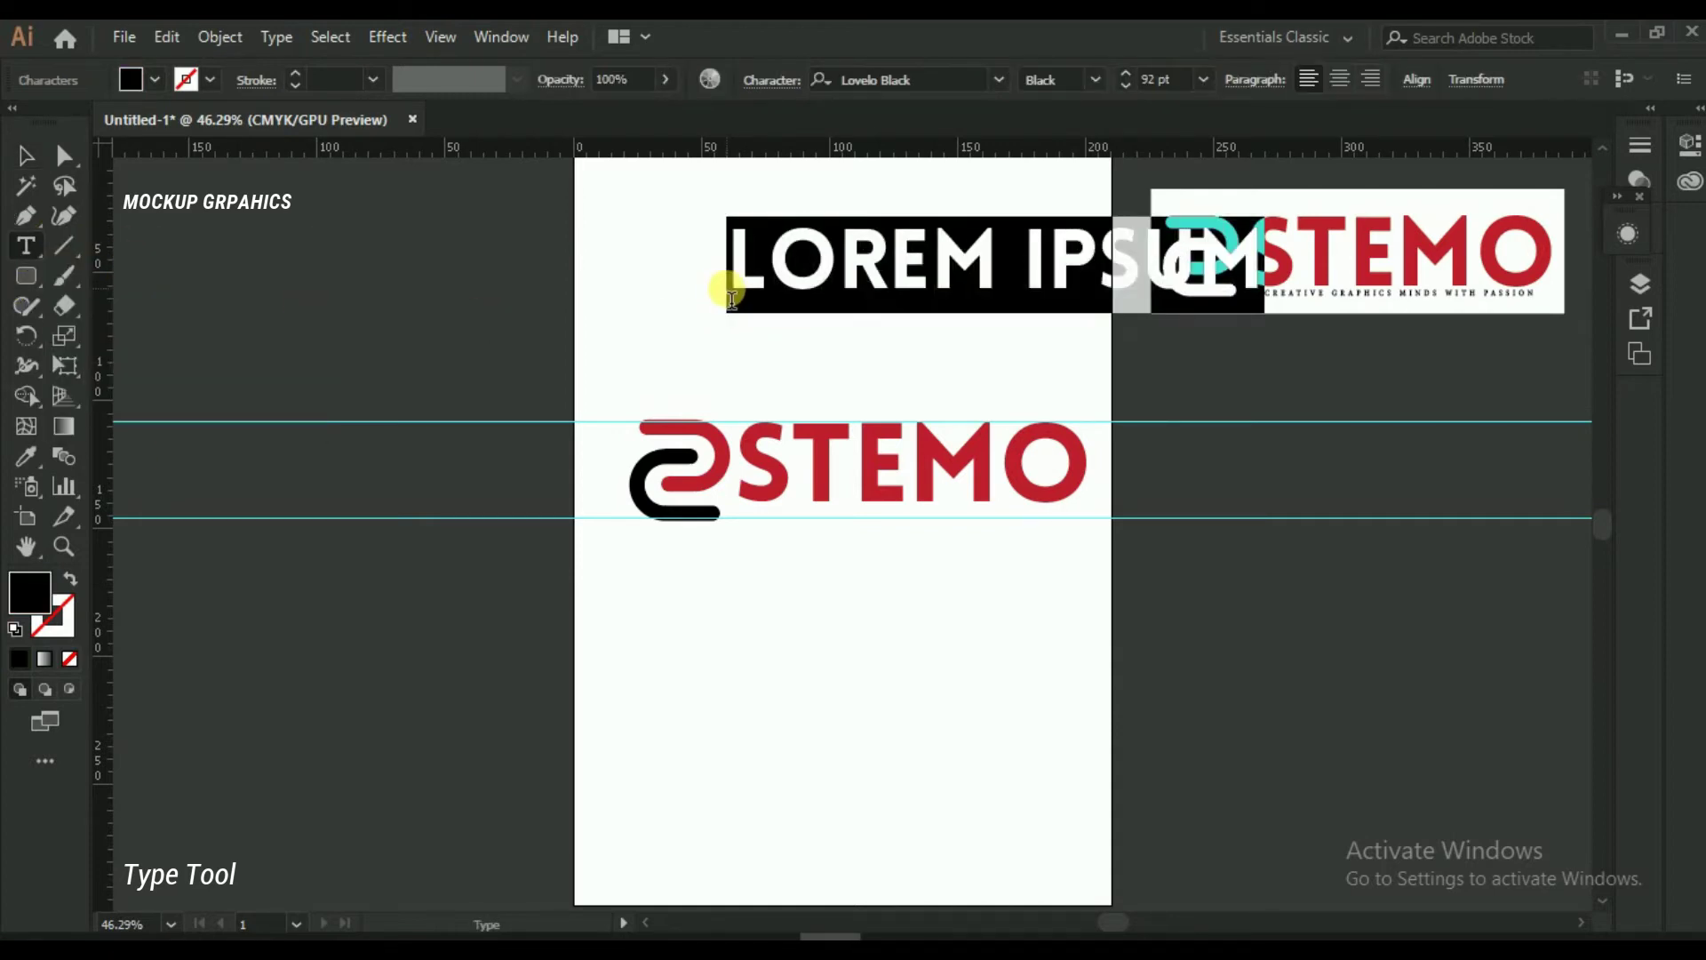
key("BackSpace")
type("C")
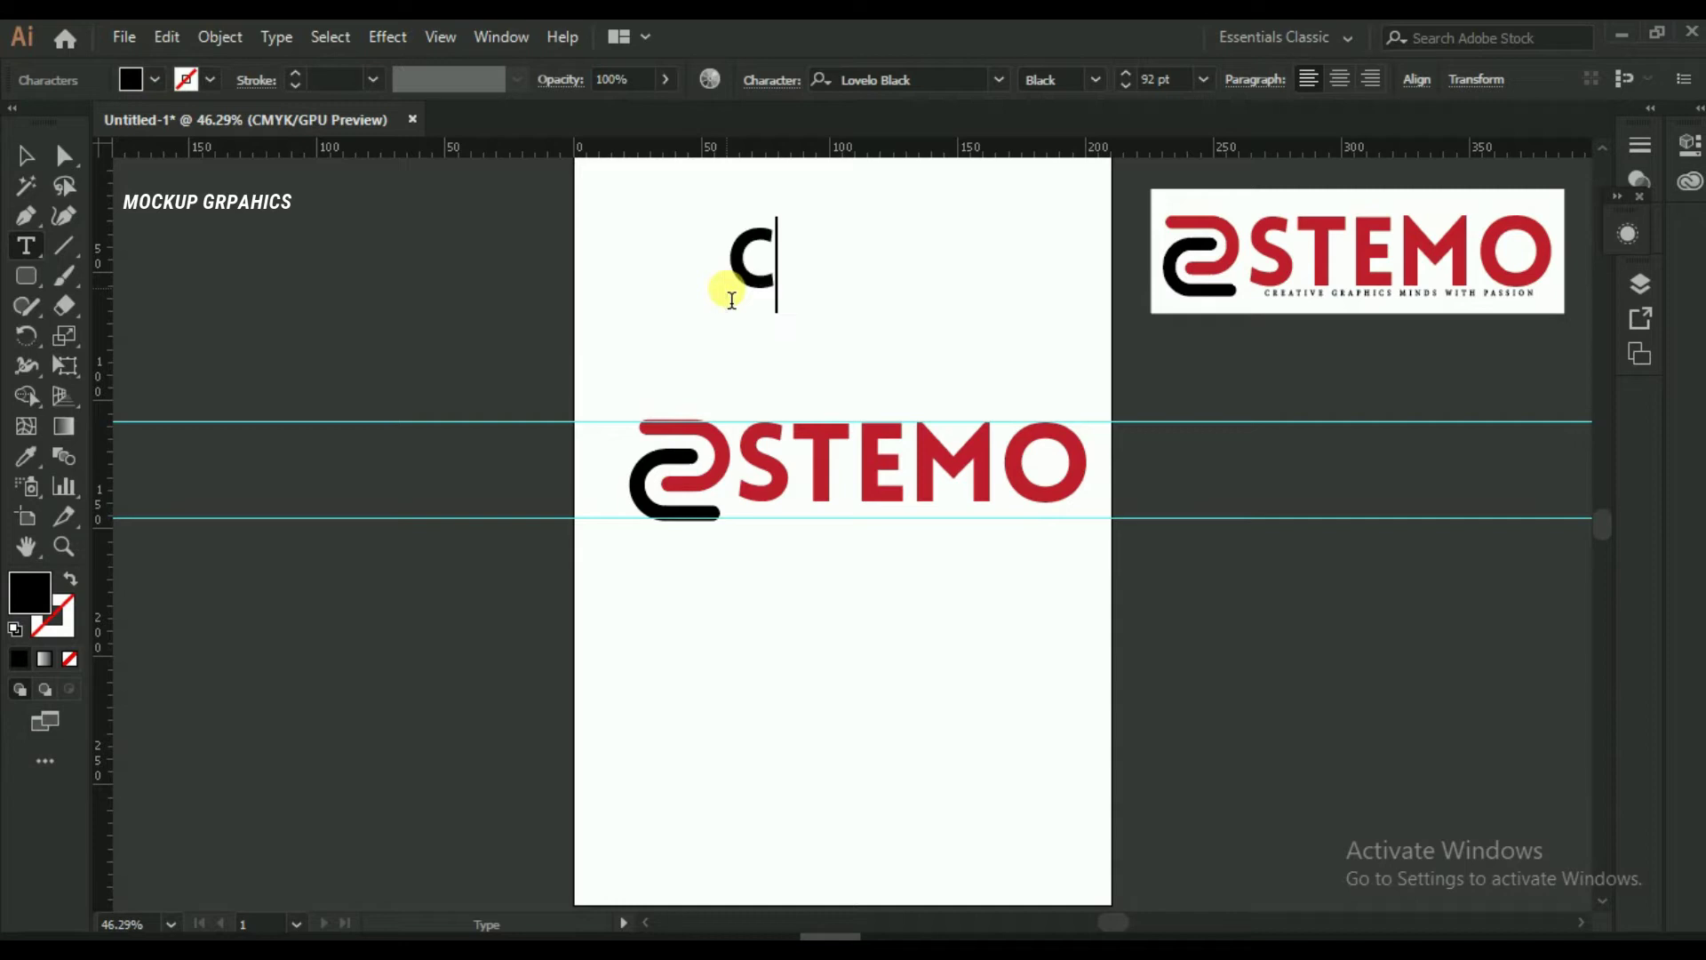
type("REATIVE G")
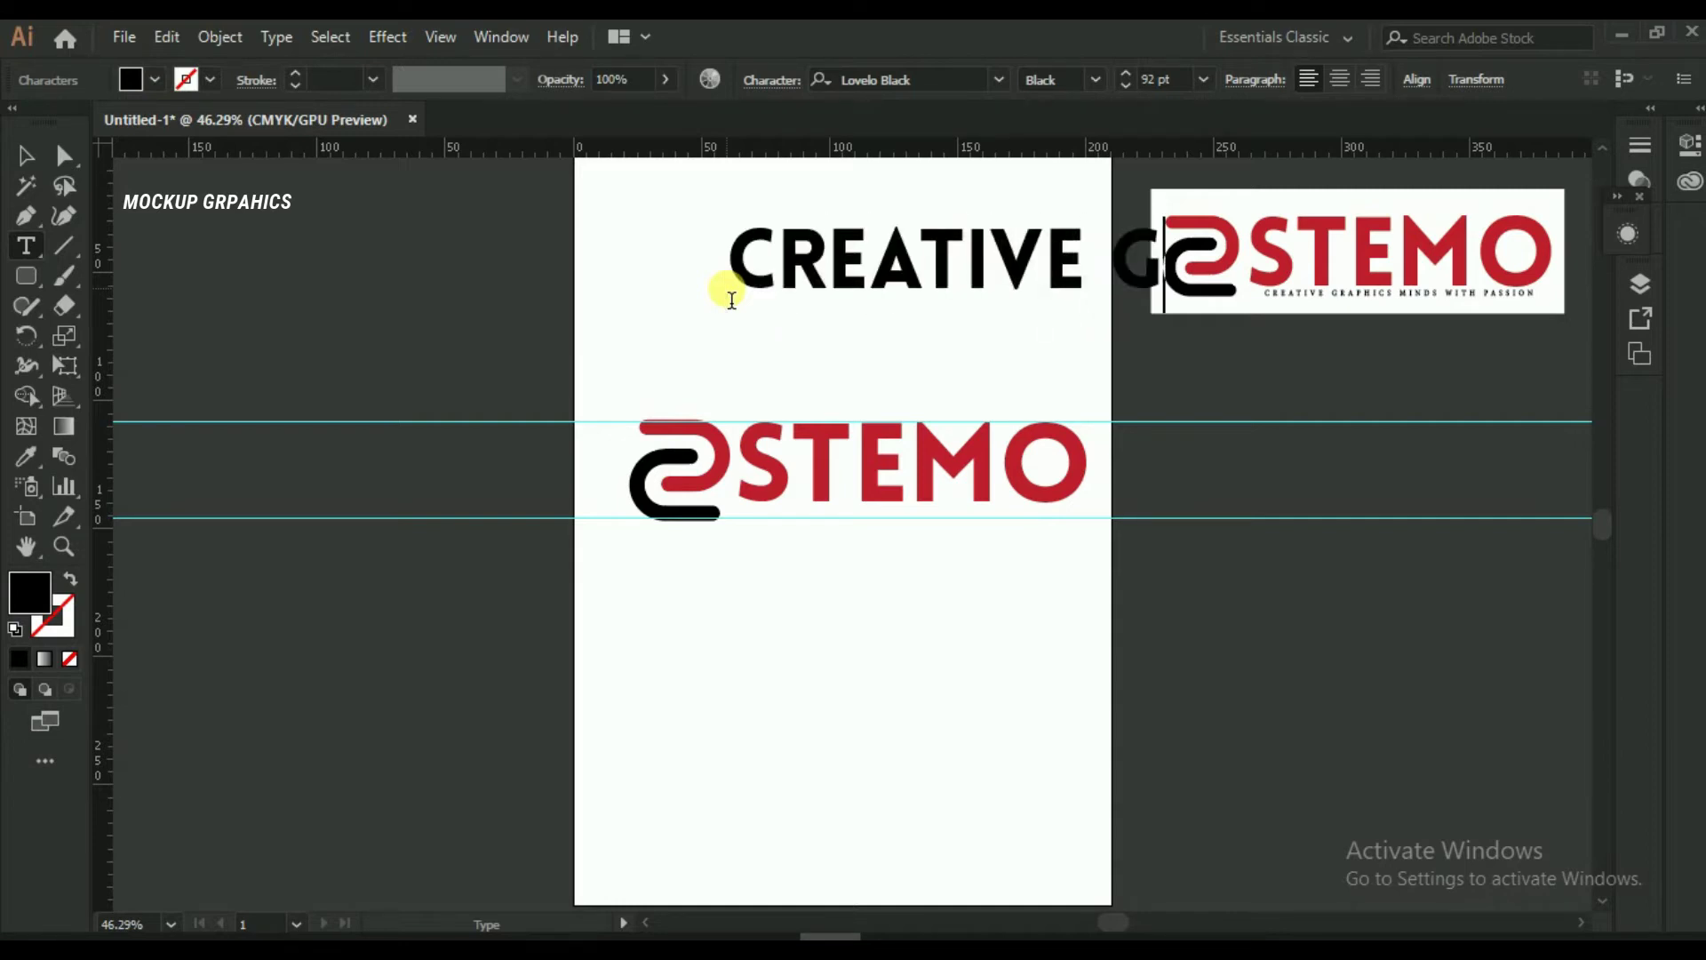
type("RAPHICS MIND")
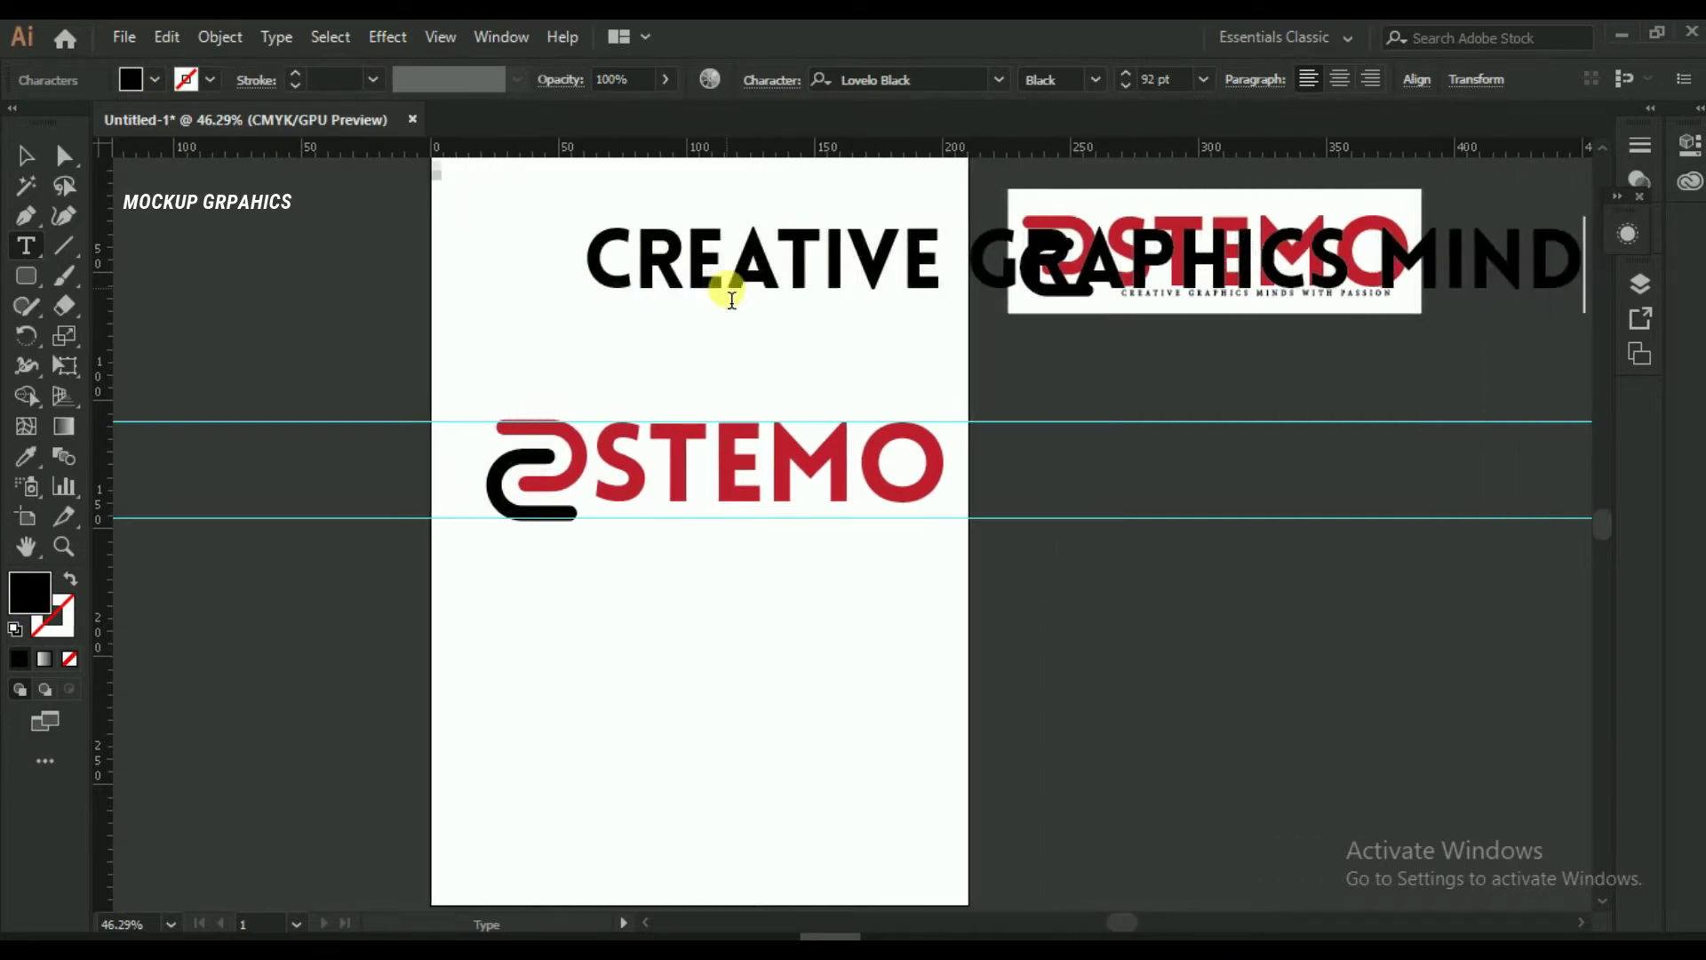
type(" WITH PASSION")
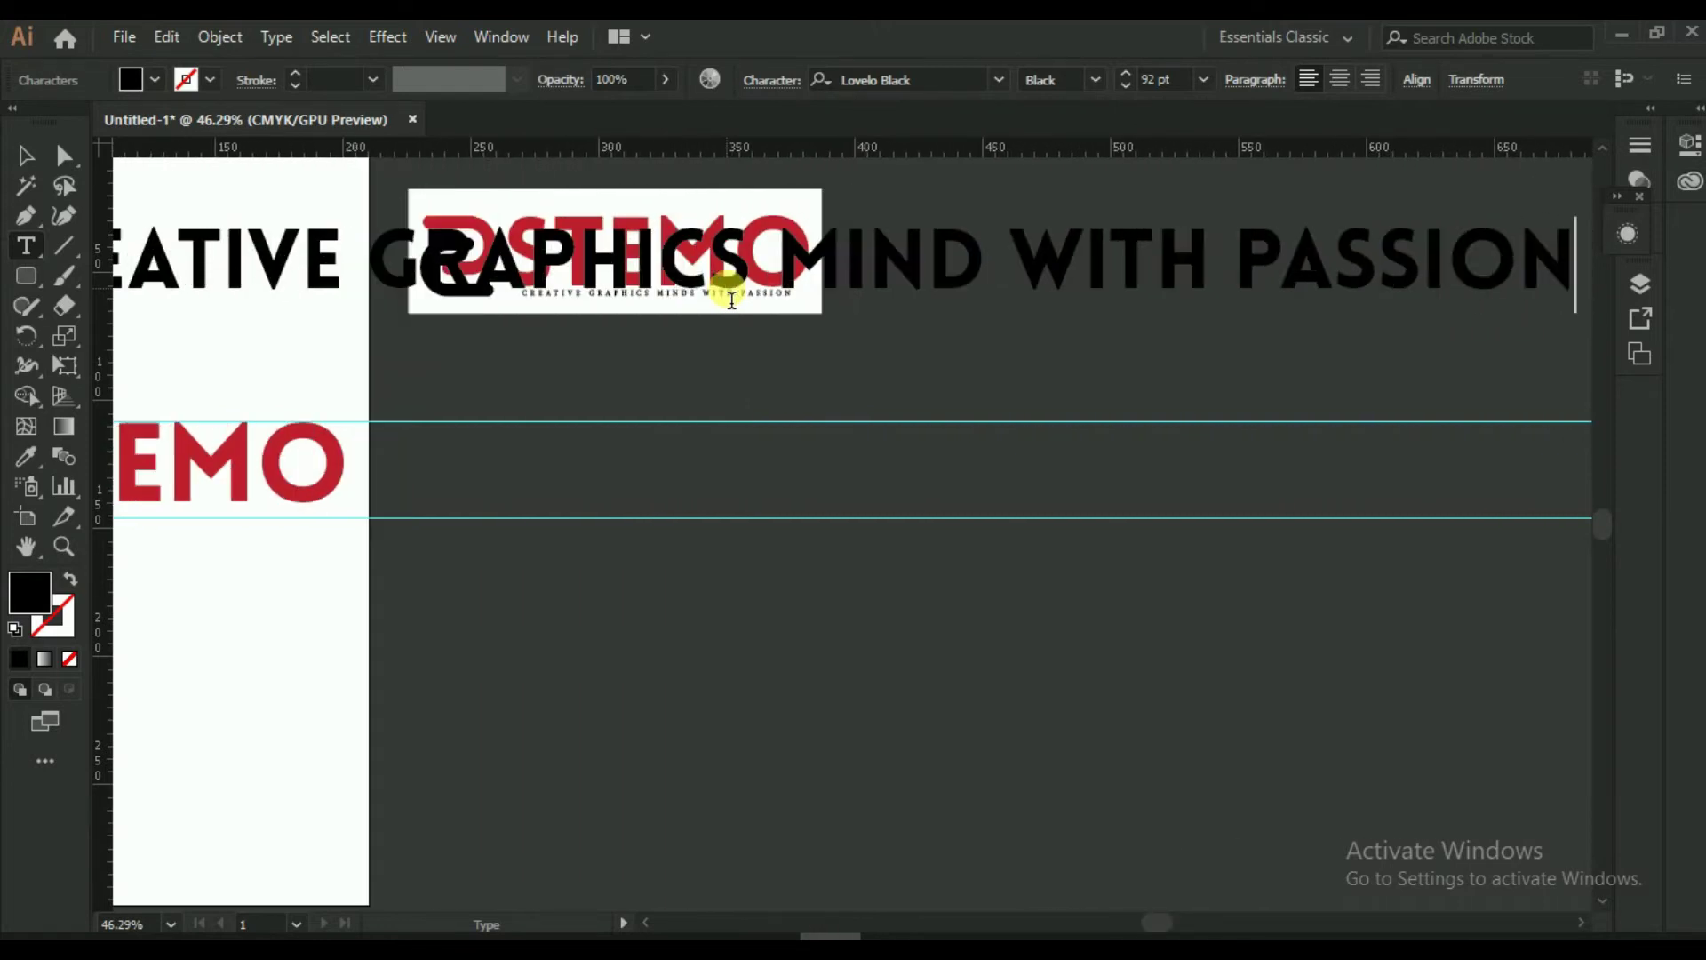
left_click(25, 155)
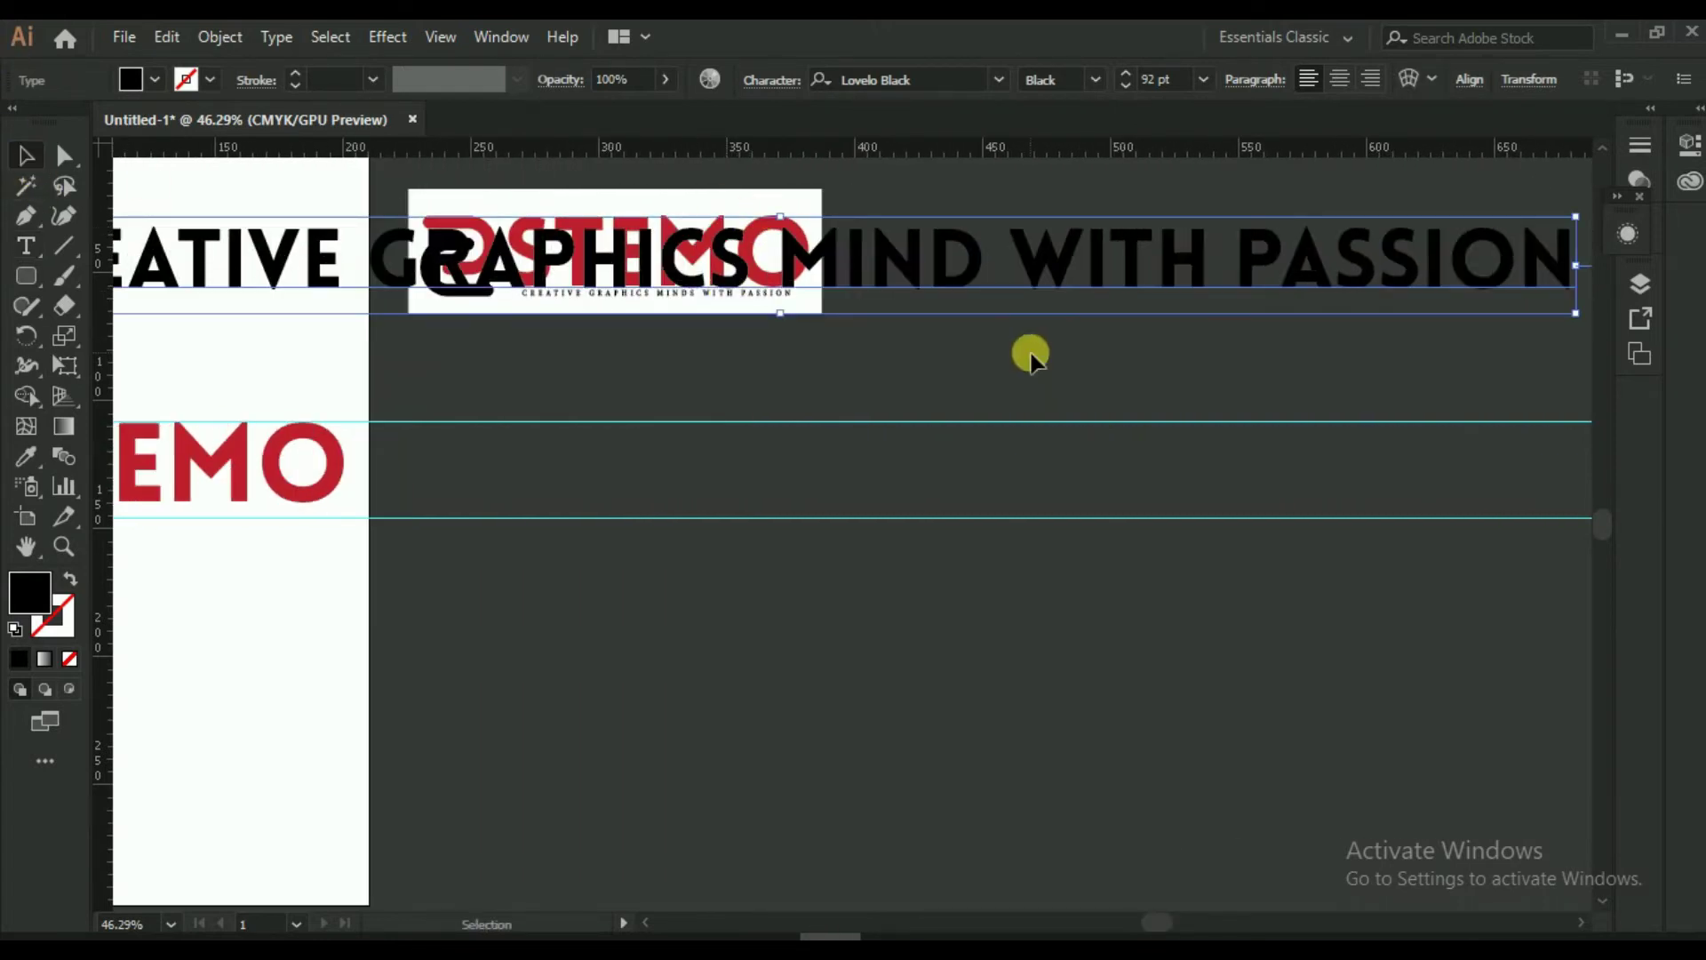
Shrink the tagline to about 16 pt and place it just under the STEMO lettering
left_click_drag(1574, 316, 1482, 305)
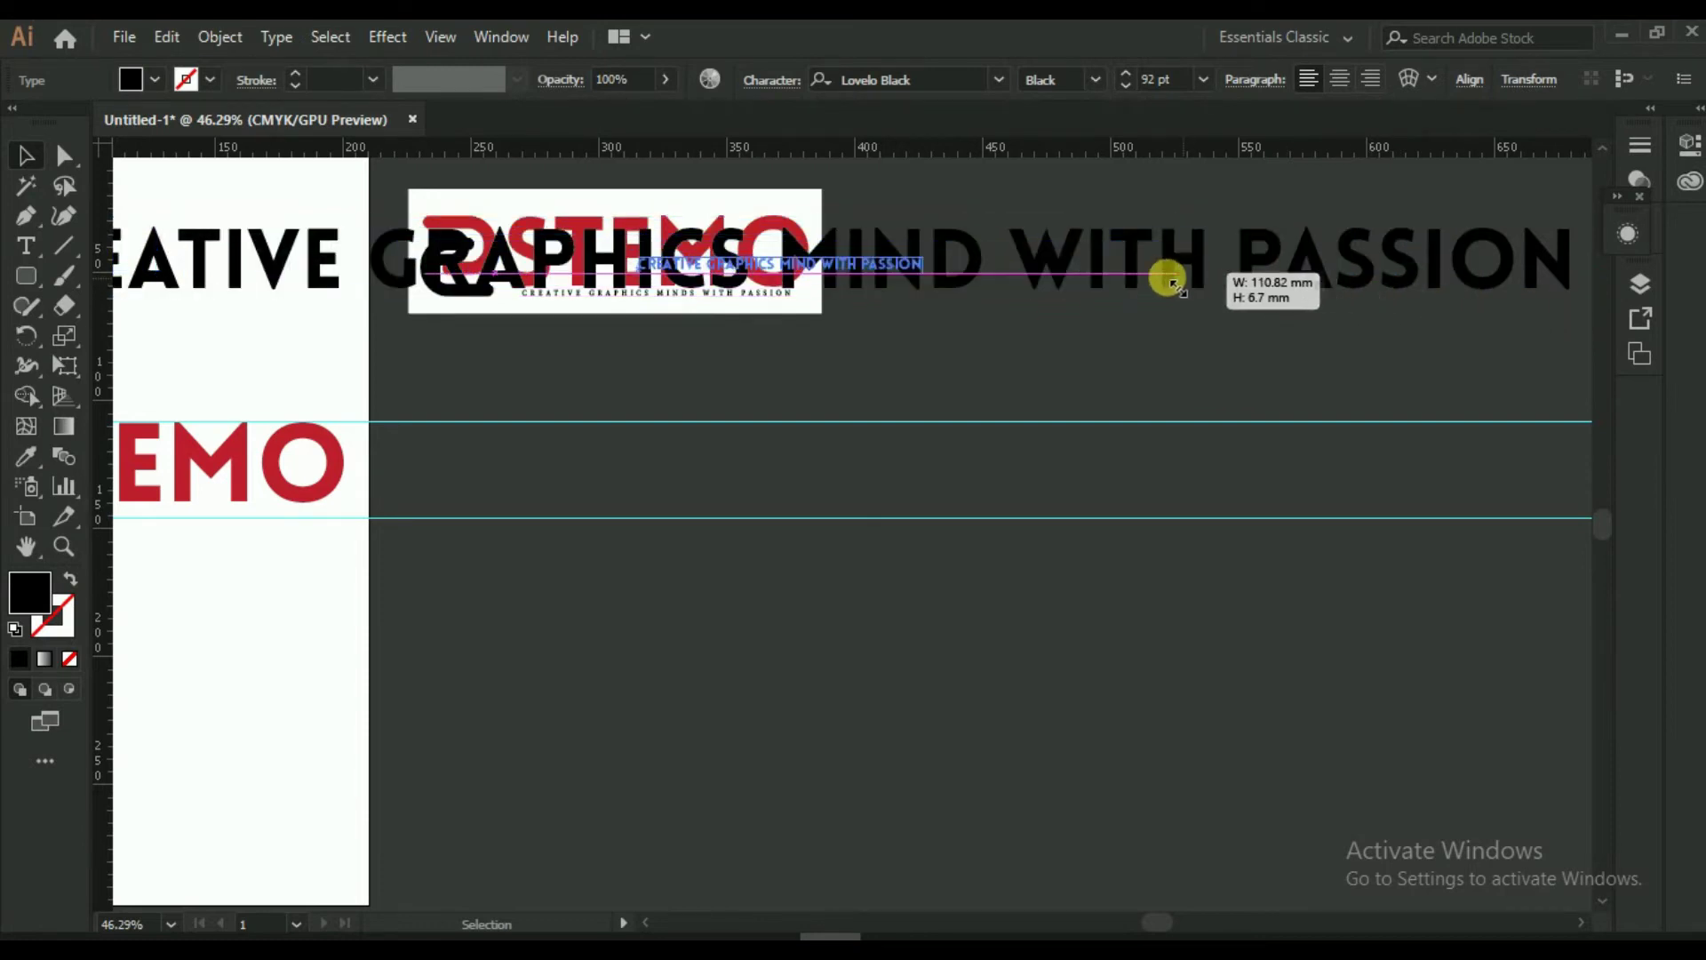
left_click_drag(1482, 305, 1152, 277)
left_click_drag(889, 264, 297, 565)
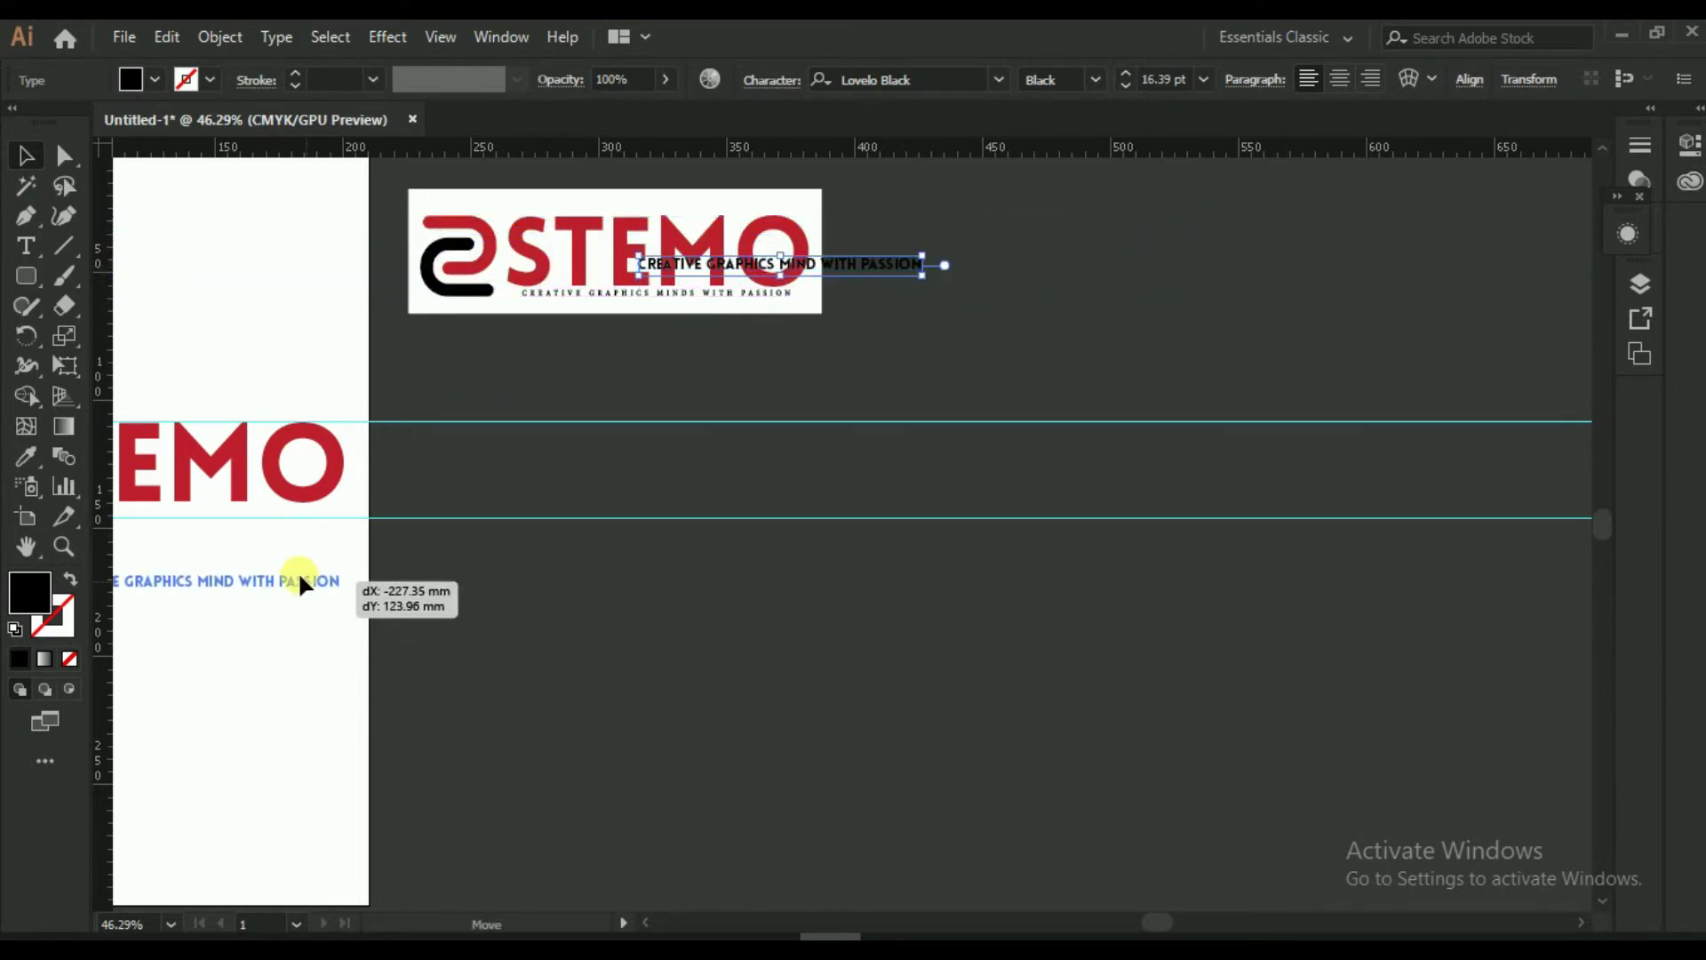
key("ctrl+0")
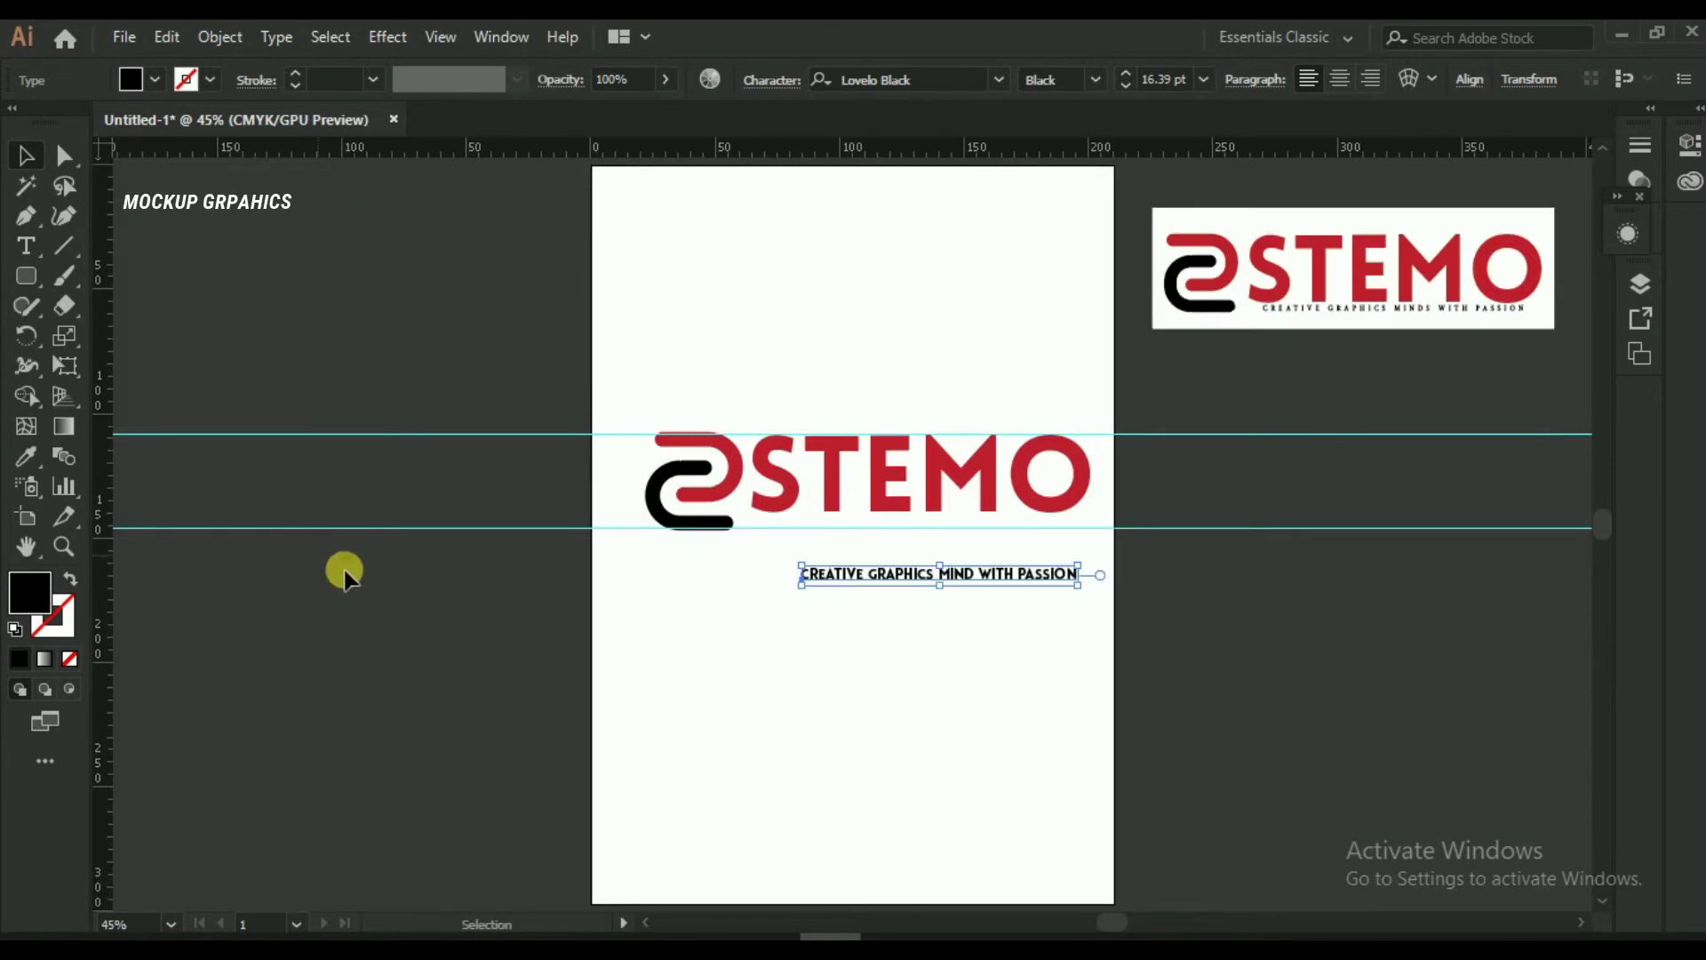
left_click(1013, 645)
left_click_drag(987, 577, 957, 530)
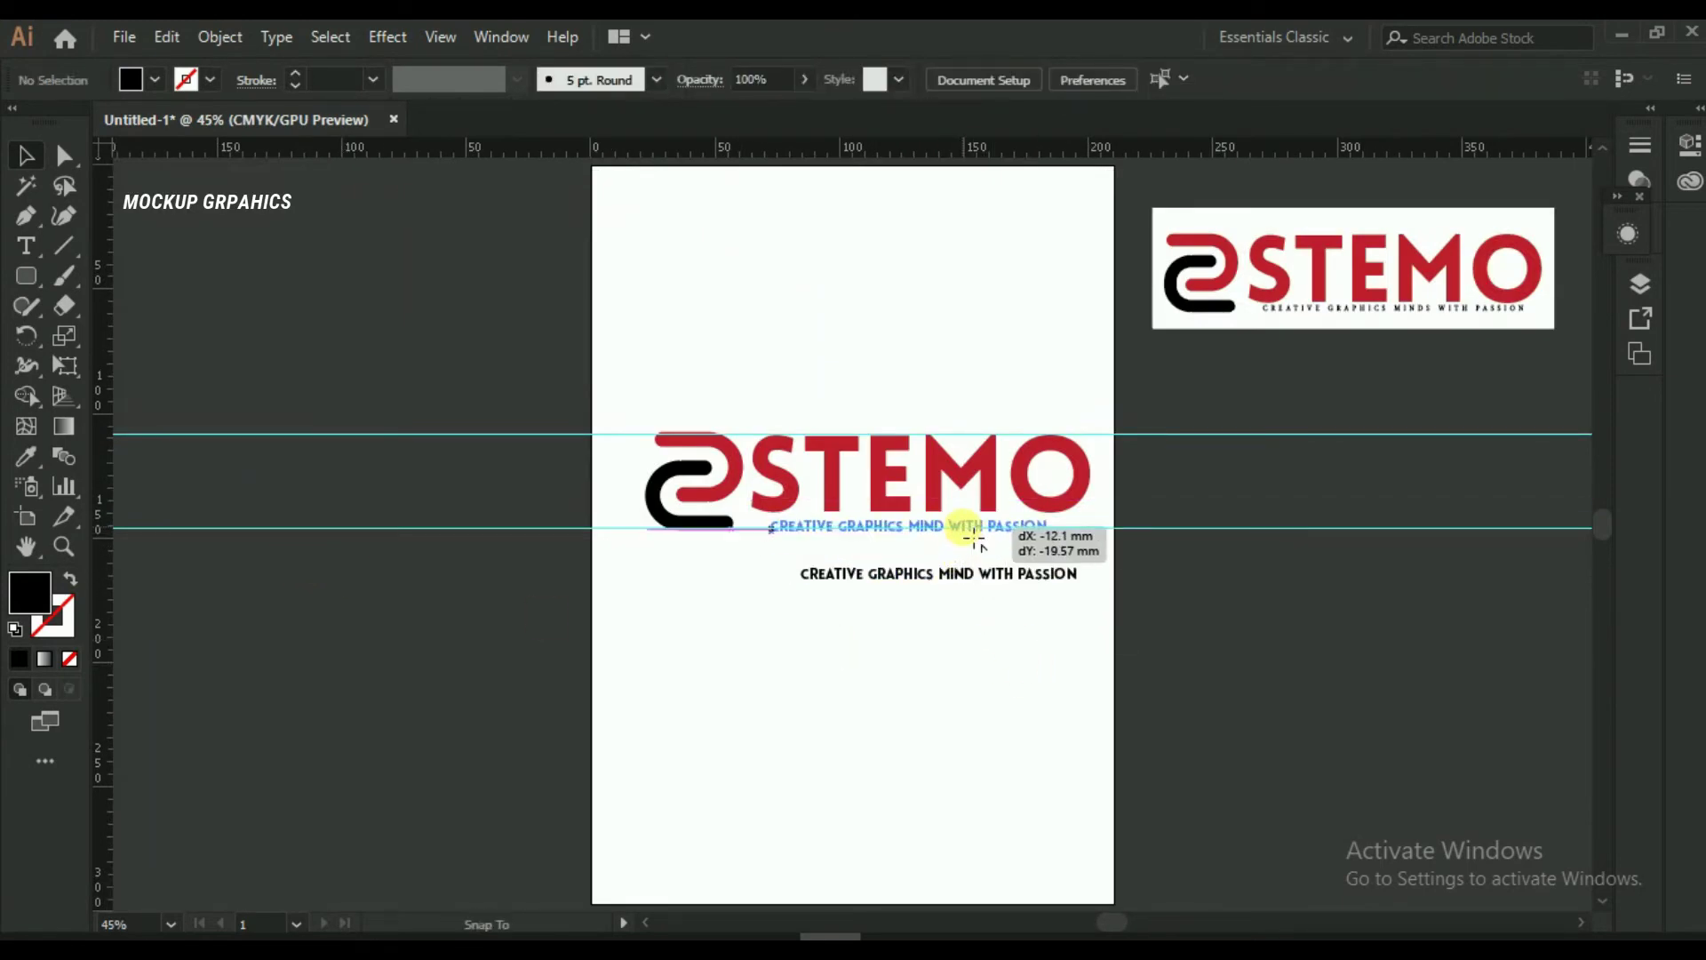
Zoom in on the logo and tagline, reselect the tagline, and bring up its font list
left_click(64, 547)
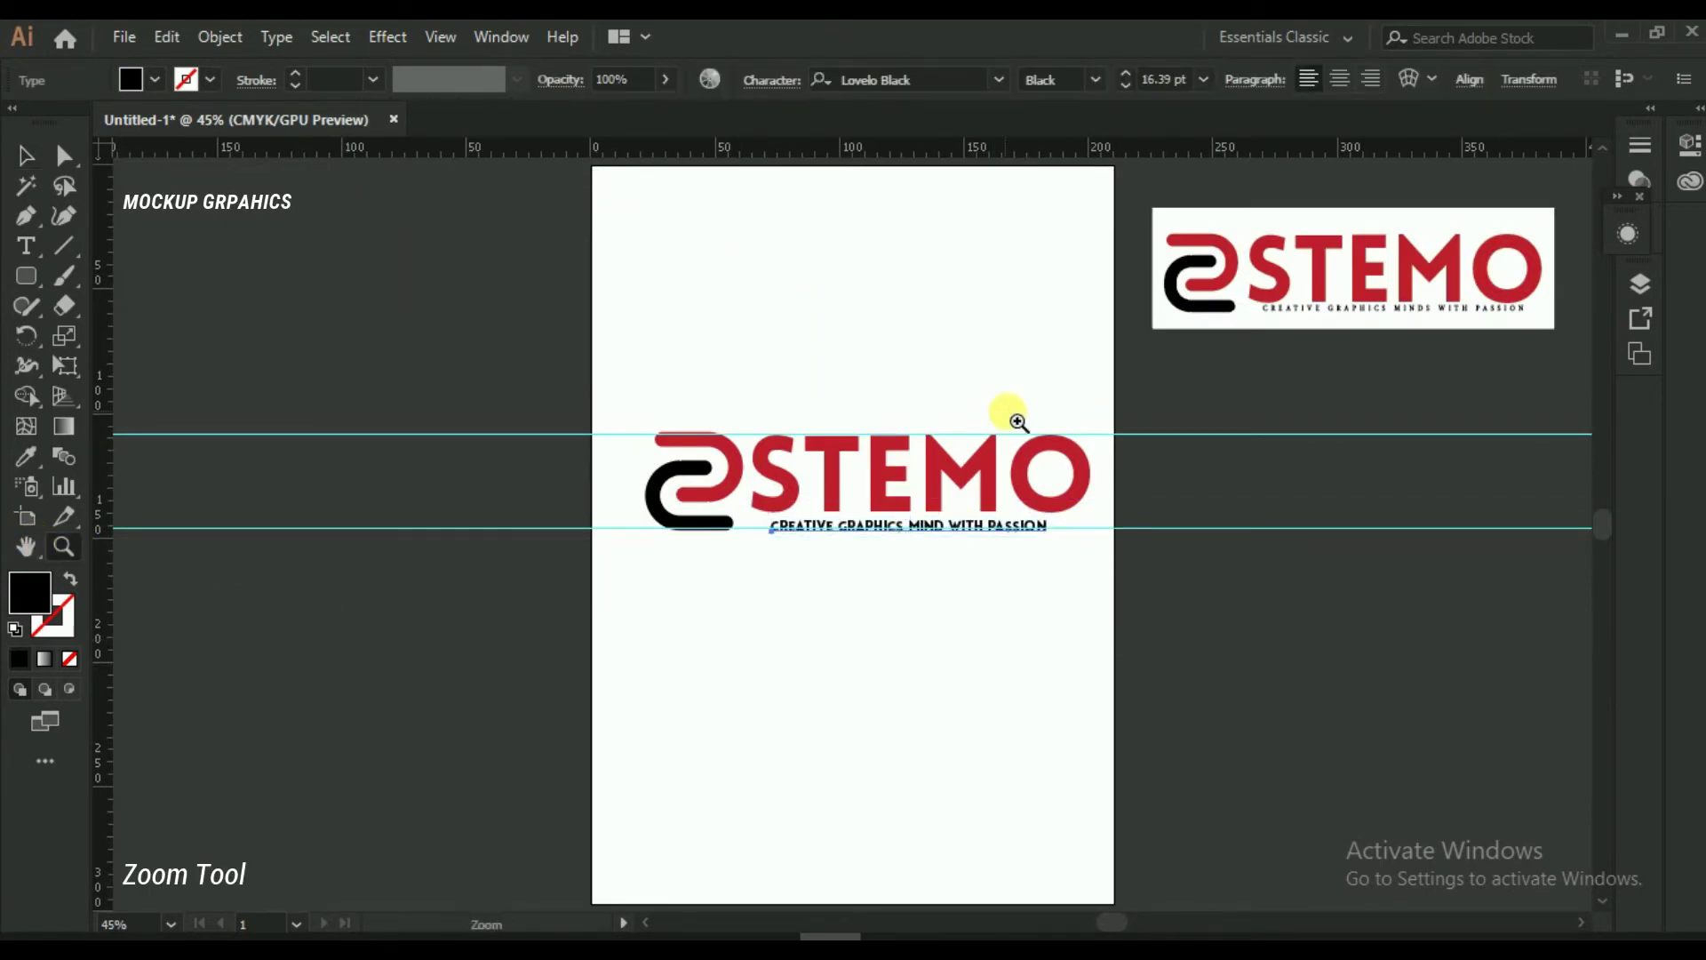
left_click_drag(1017, 422, 1163, 477)
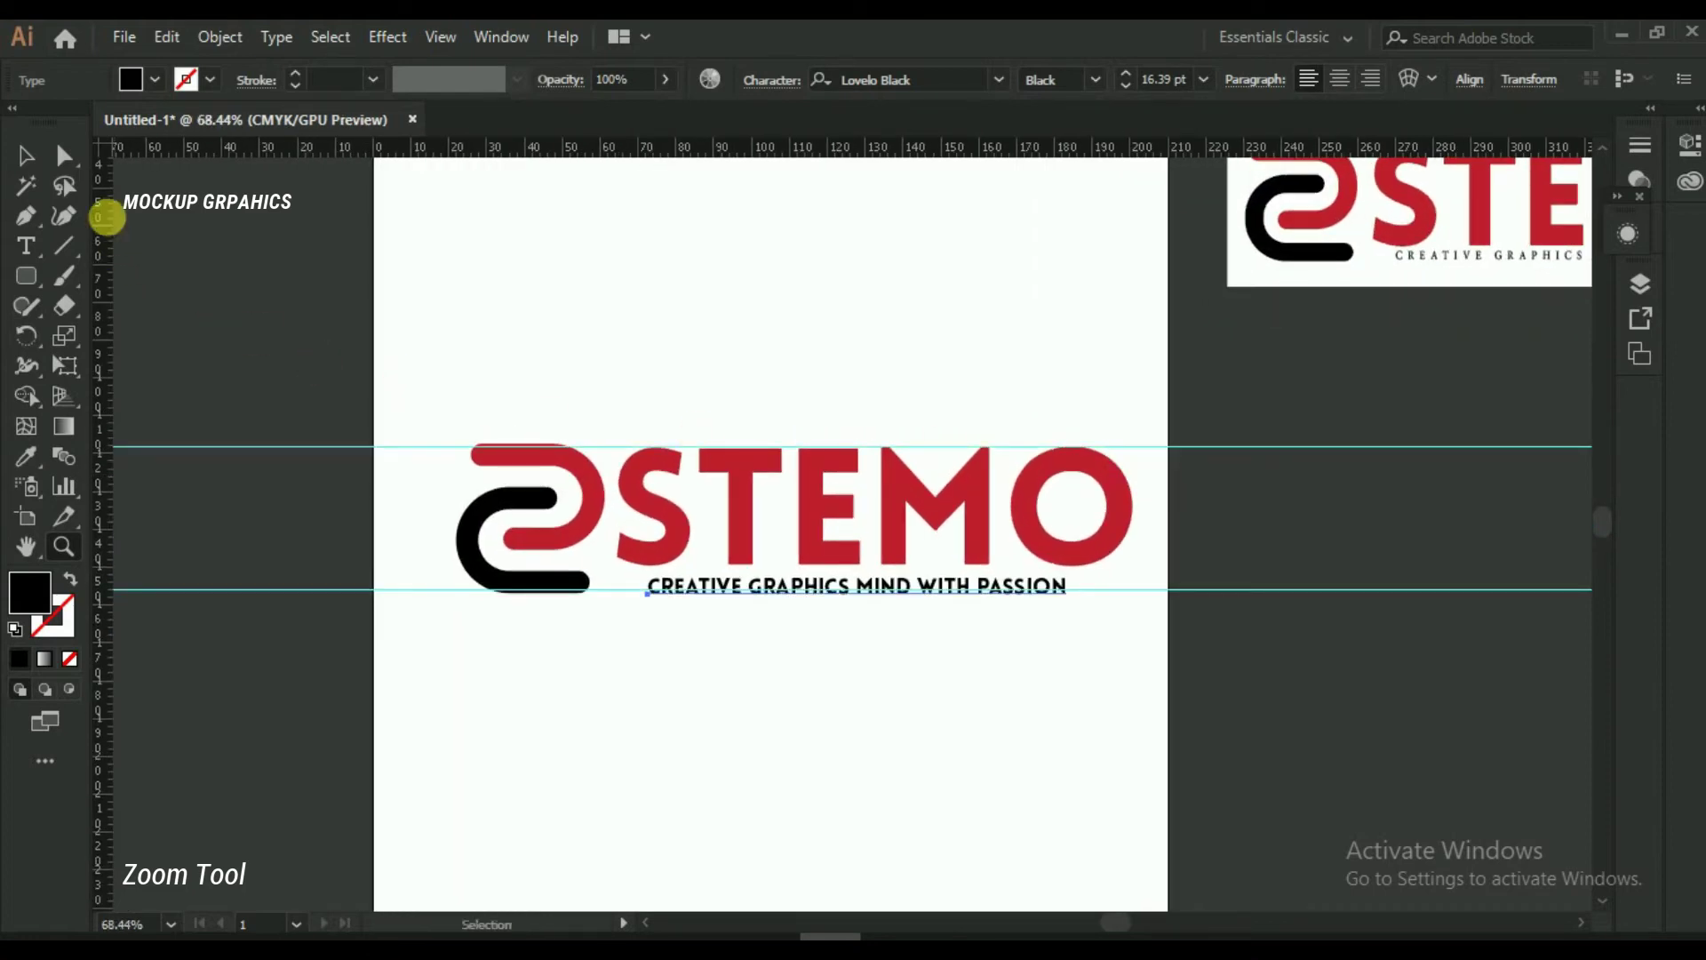
left_click(25, 157)
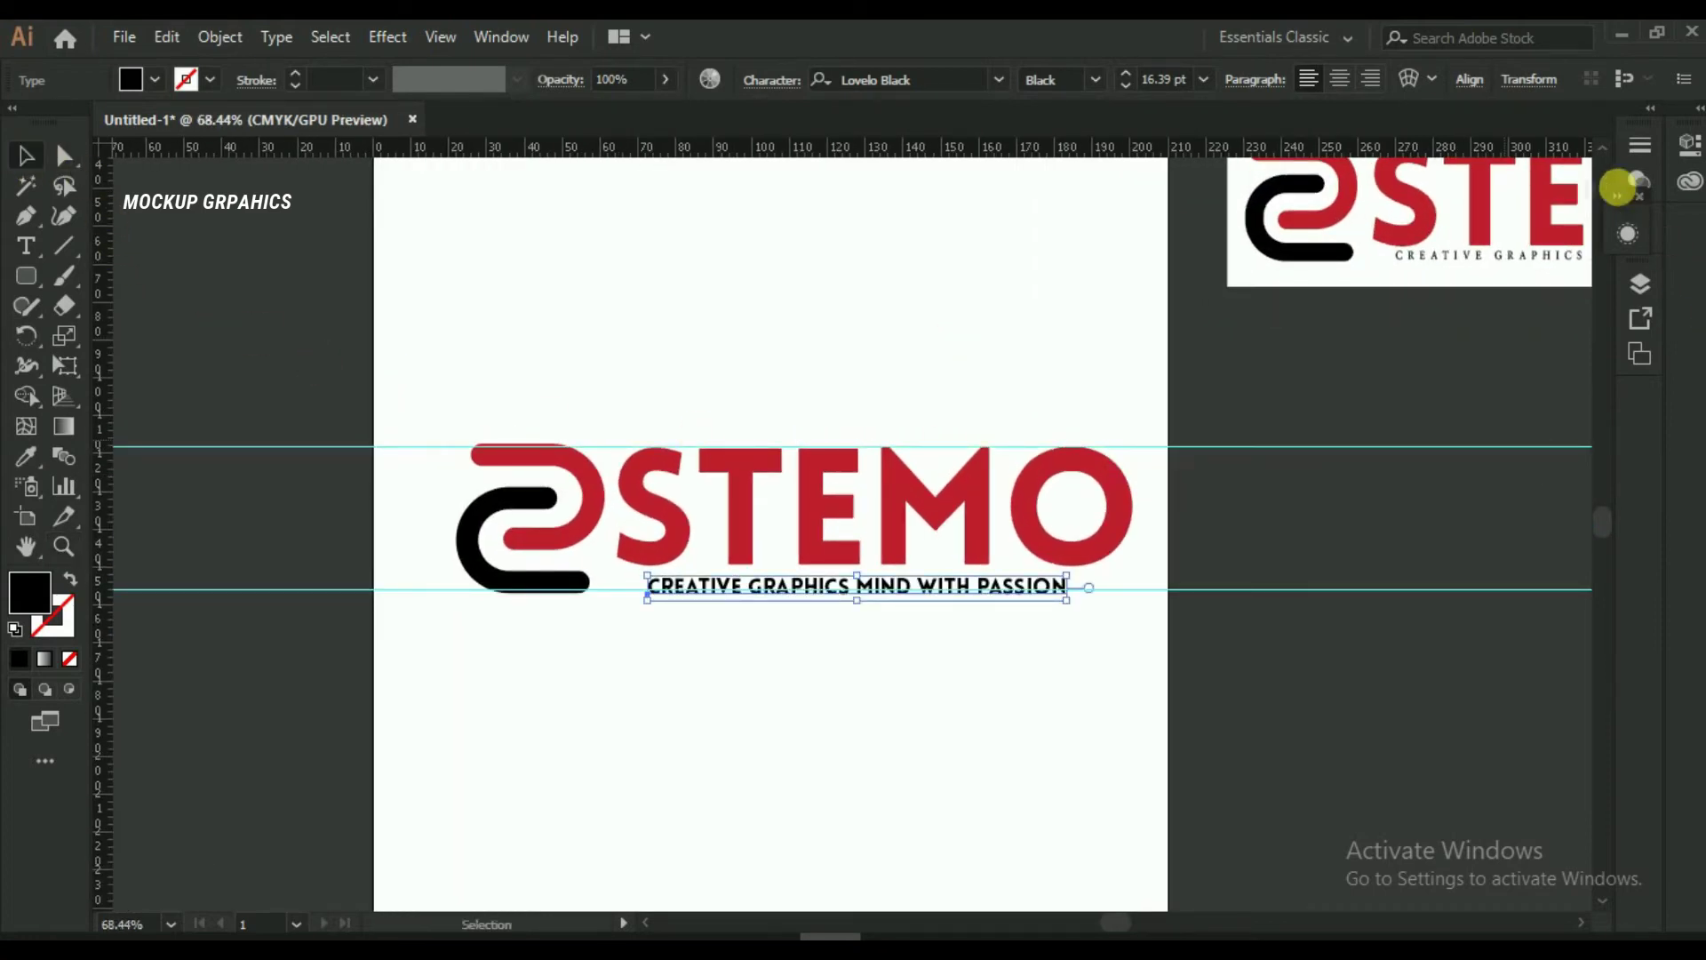
left_click(1603, 148)
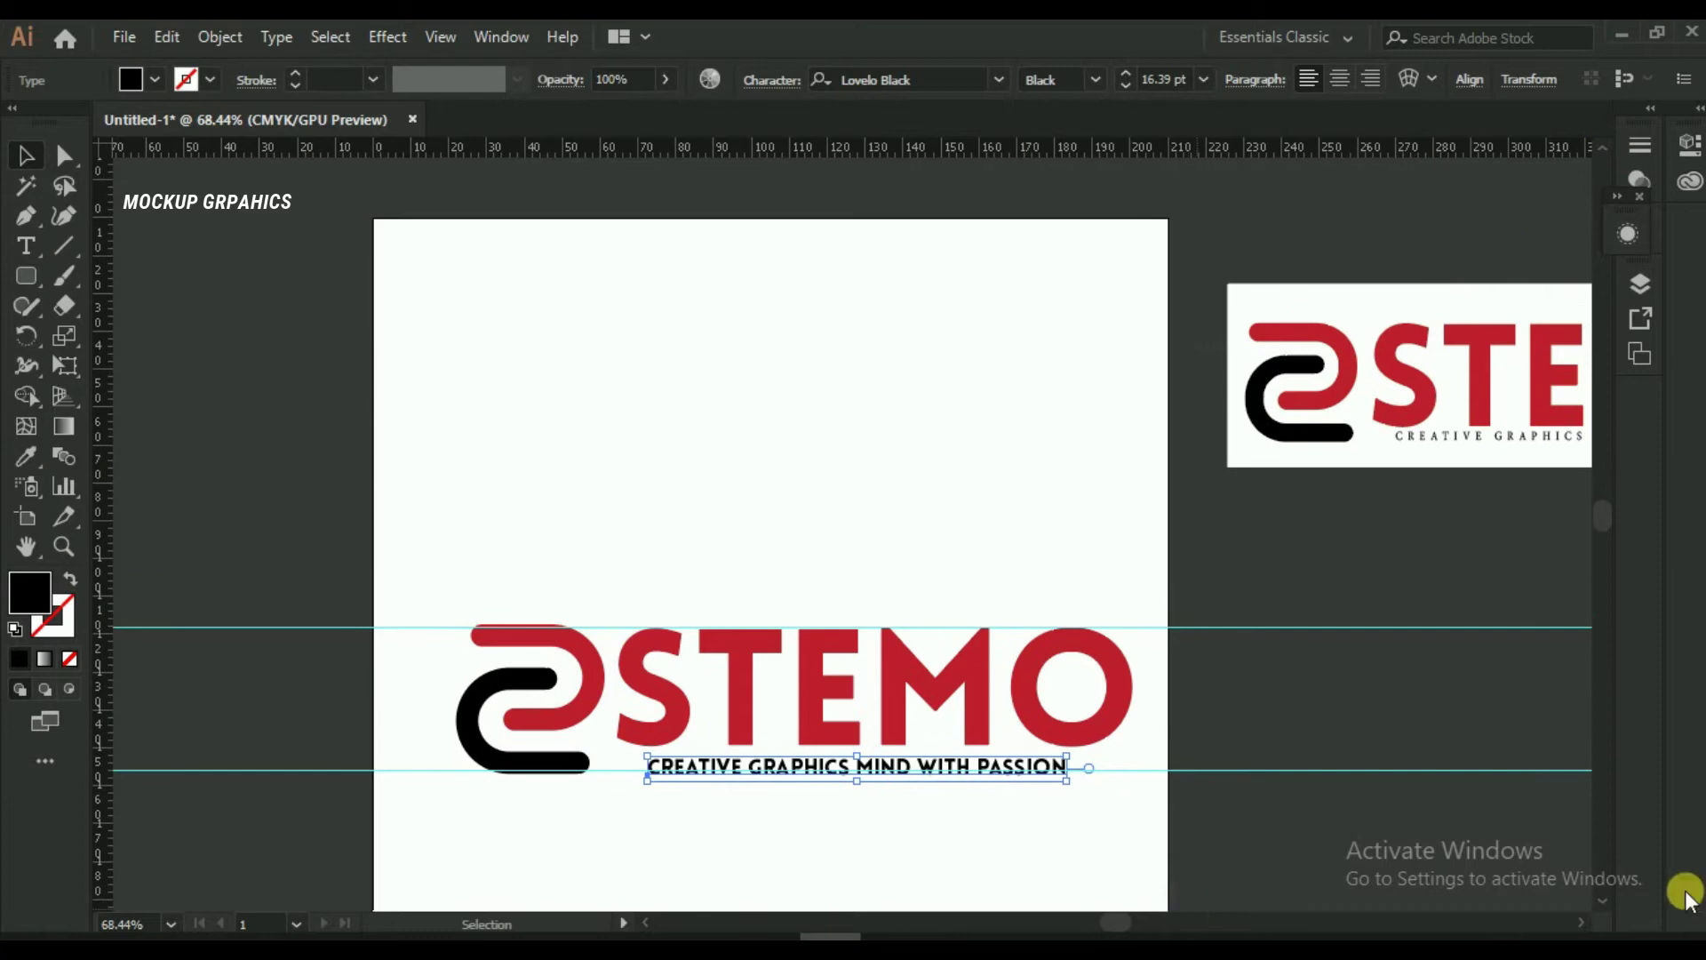
left_click(1576, 919)
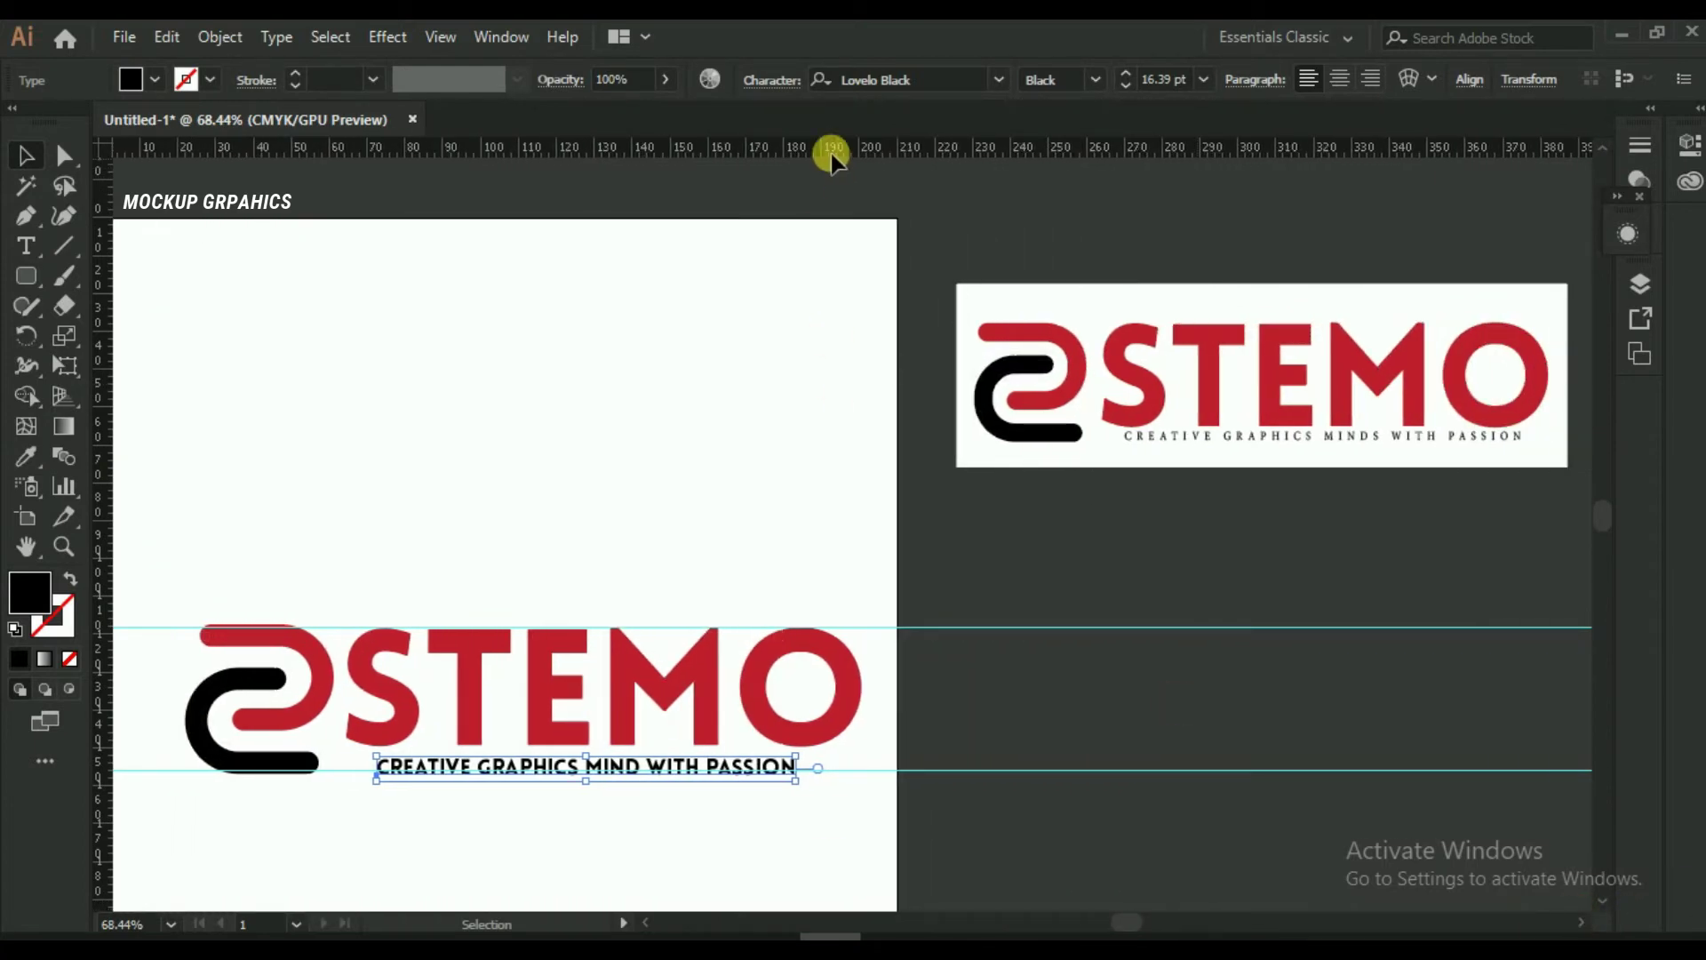
left_click(998, 79)
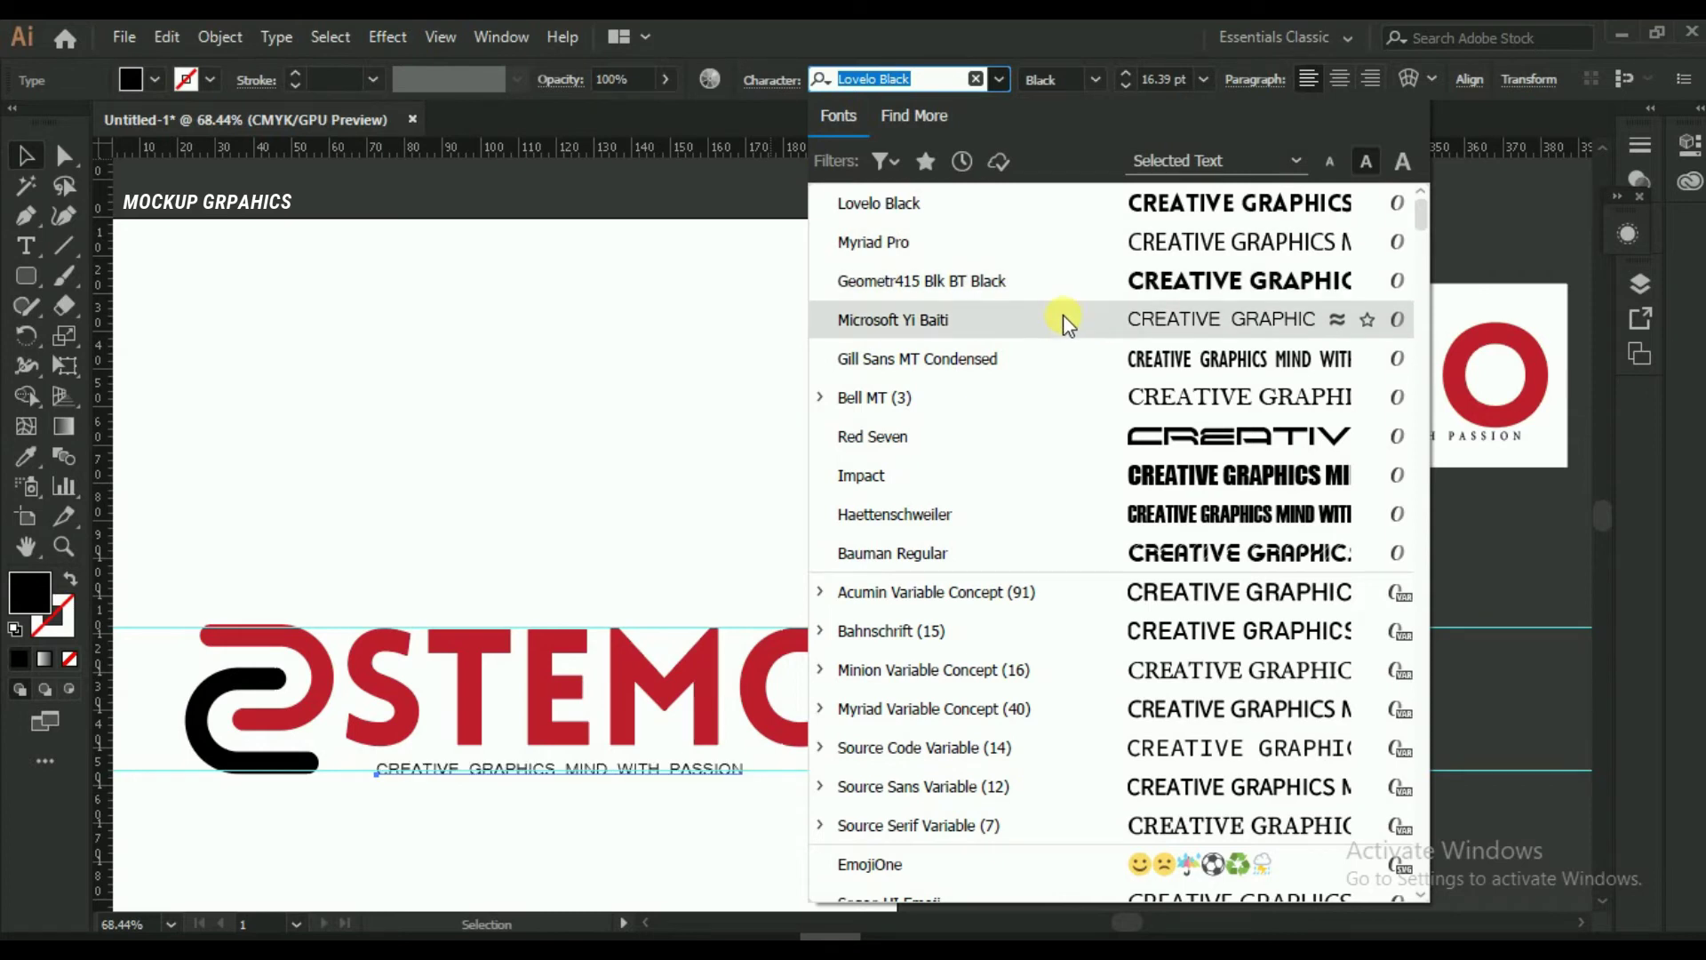
Set the tagline in Bell MT Bold and shrink it to 9.87 pt
left_click(1063, 404)
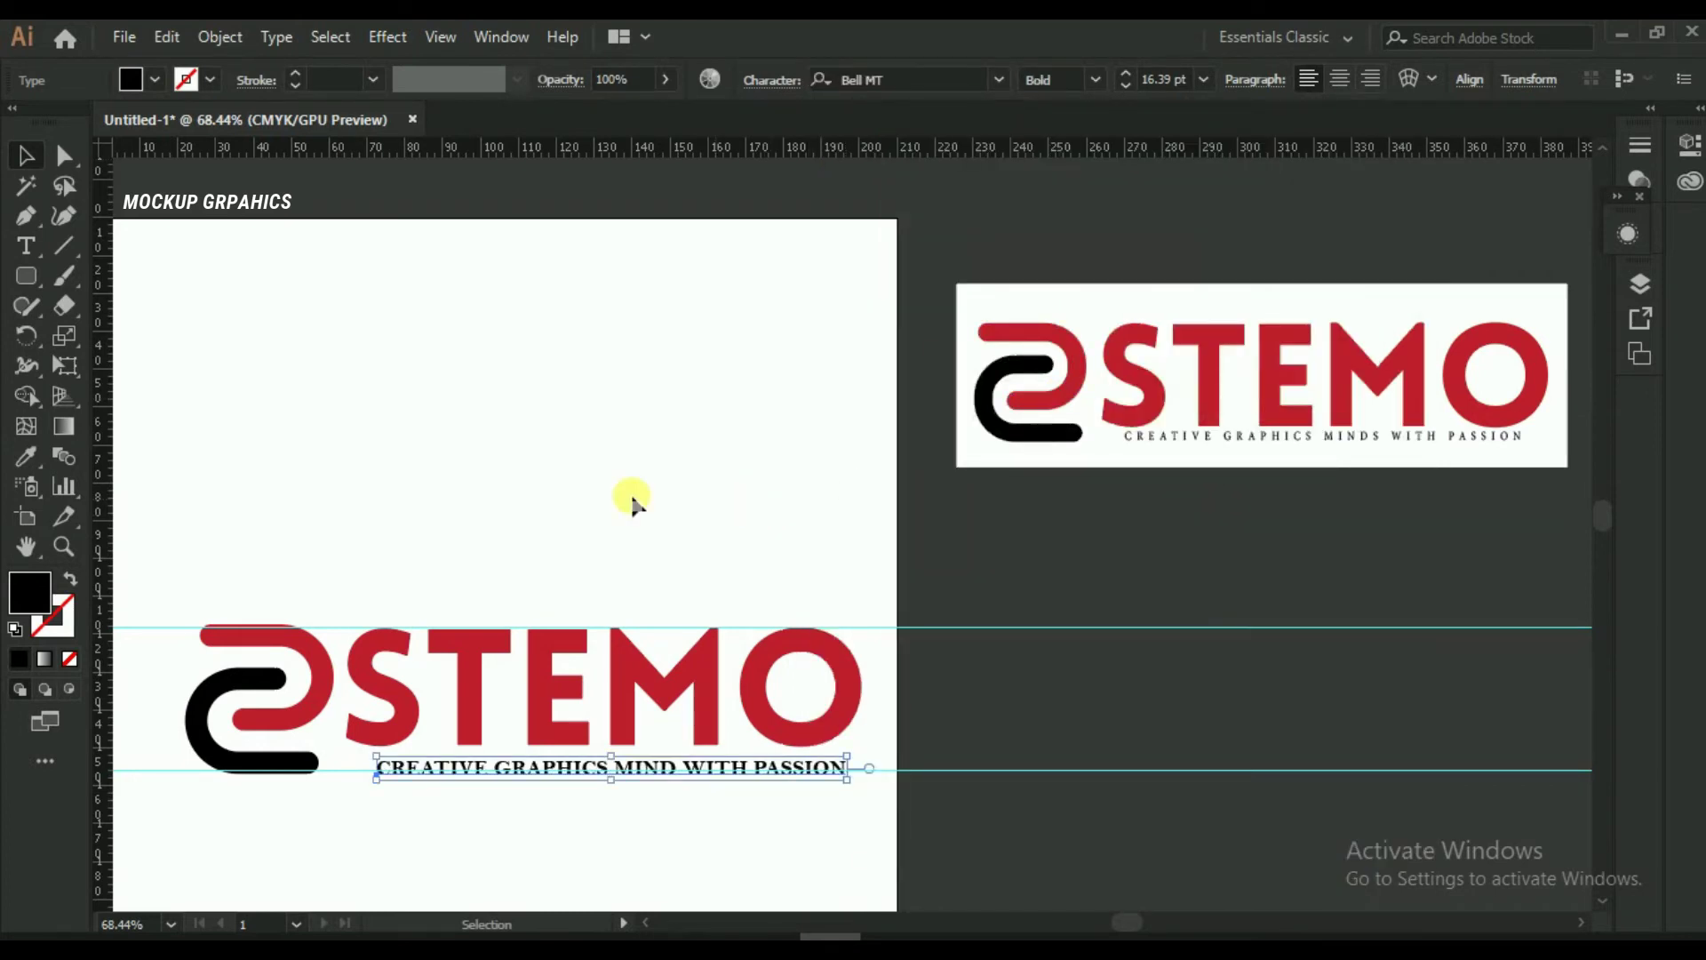
mouse_move(853, 789)
left_mouse_down()
mouse_move(598, 765)
mouse_move(743, 791)
left_mouse_up()
left_click(725, 835)
left_click(66, 187)
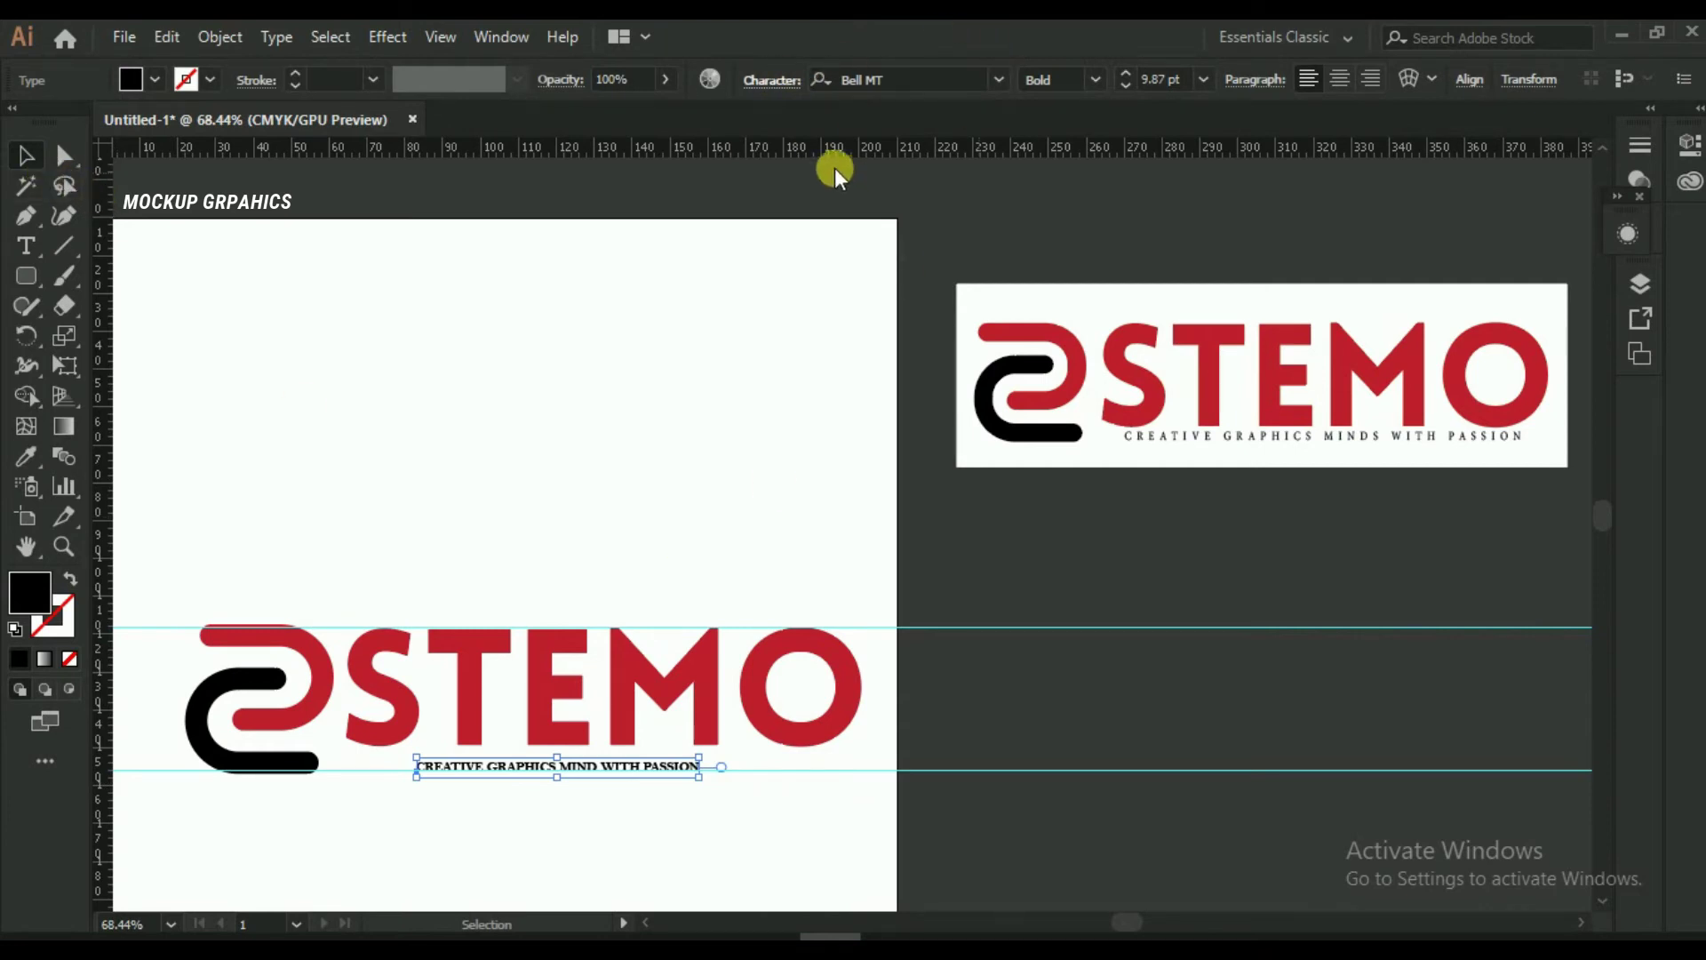
Widen the tagline's tracking to 20 in the Character panel, then deselect it
left_click(771, 80)
left_click(702, 221)
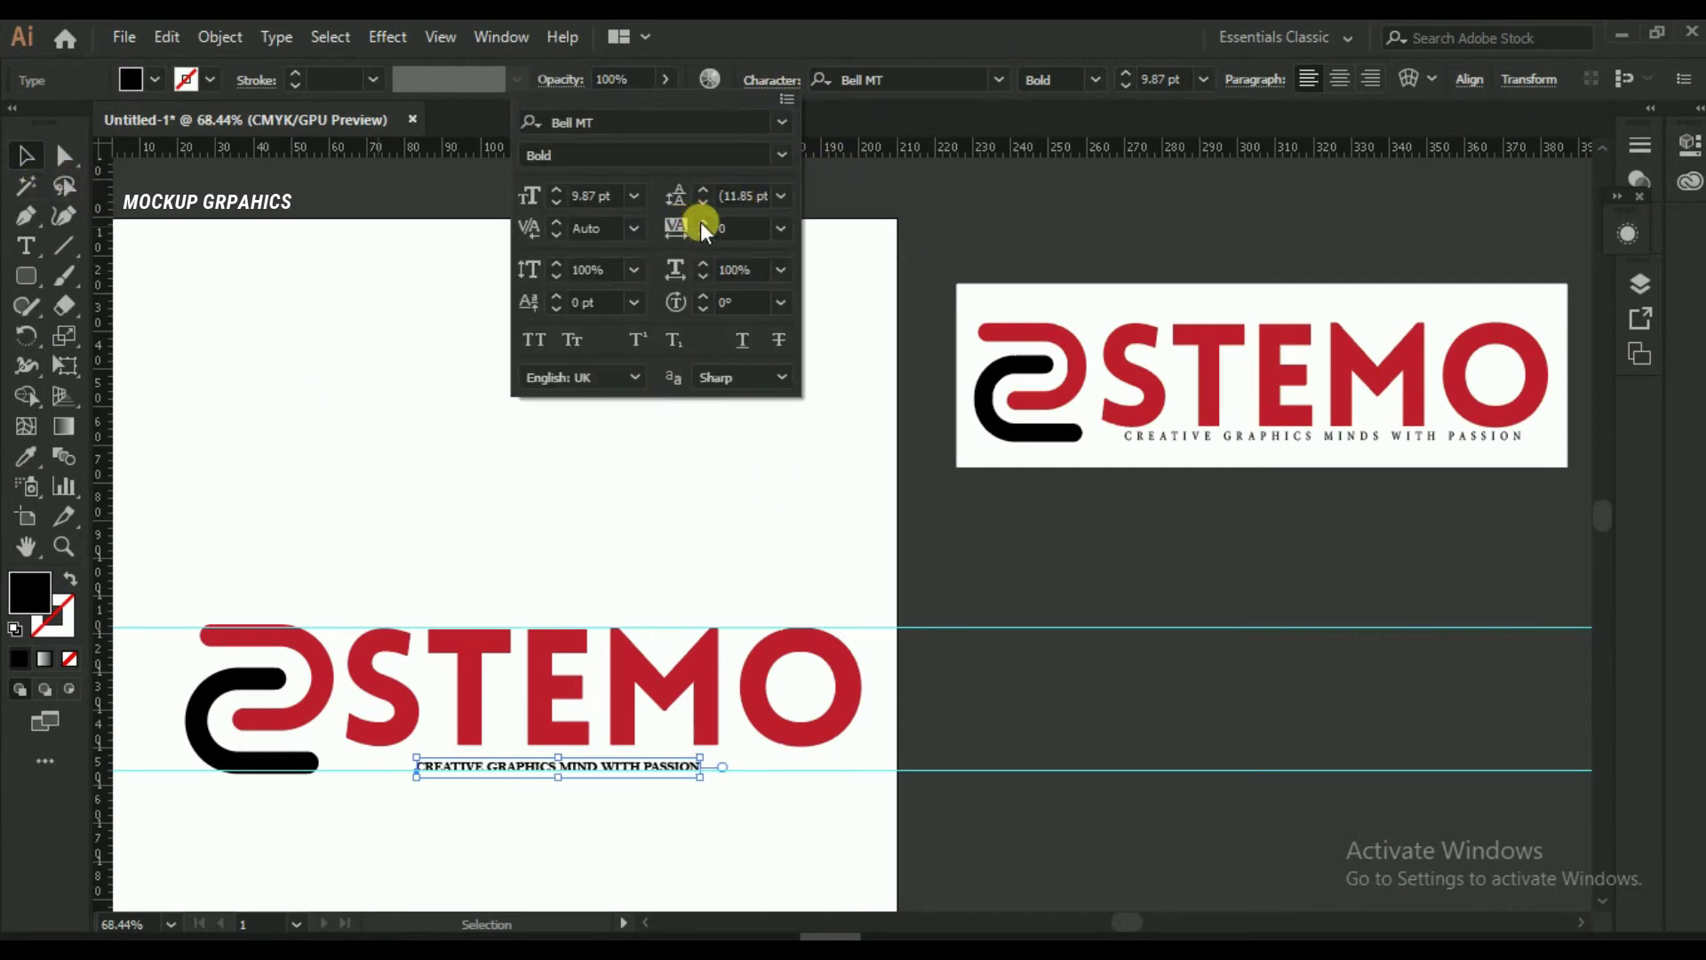
left_click(702, 222)
type("100")
key("Return")
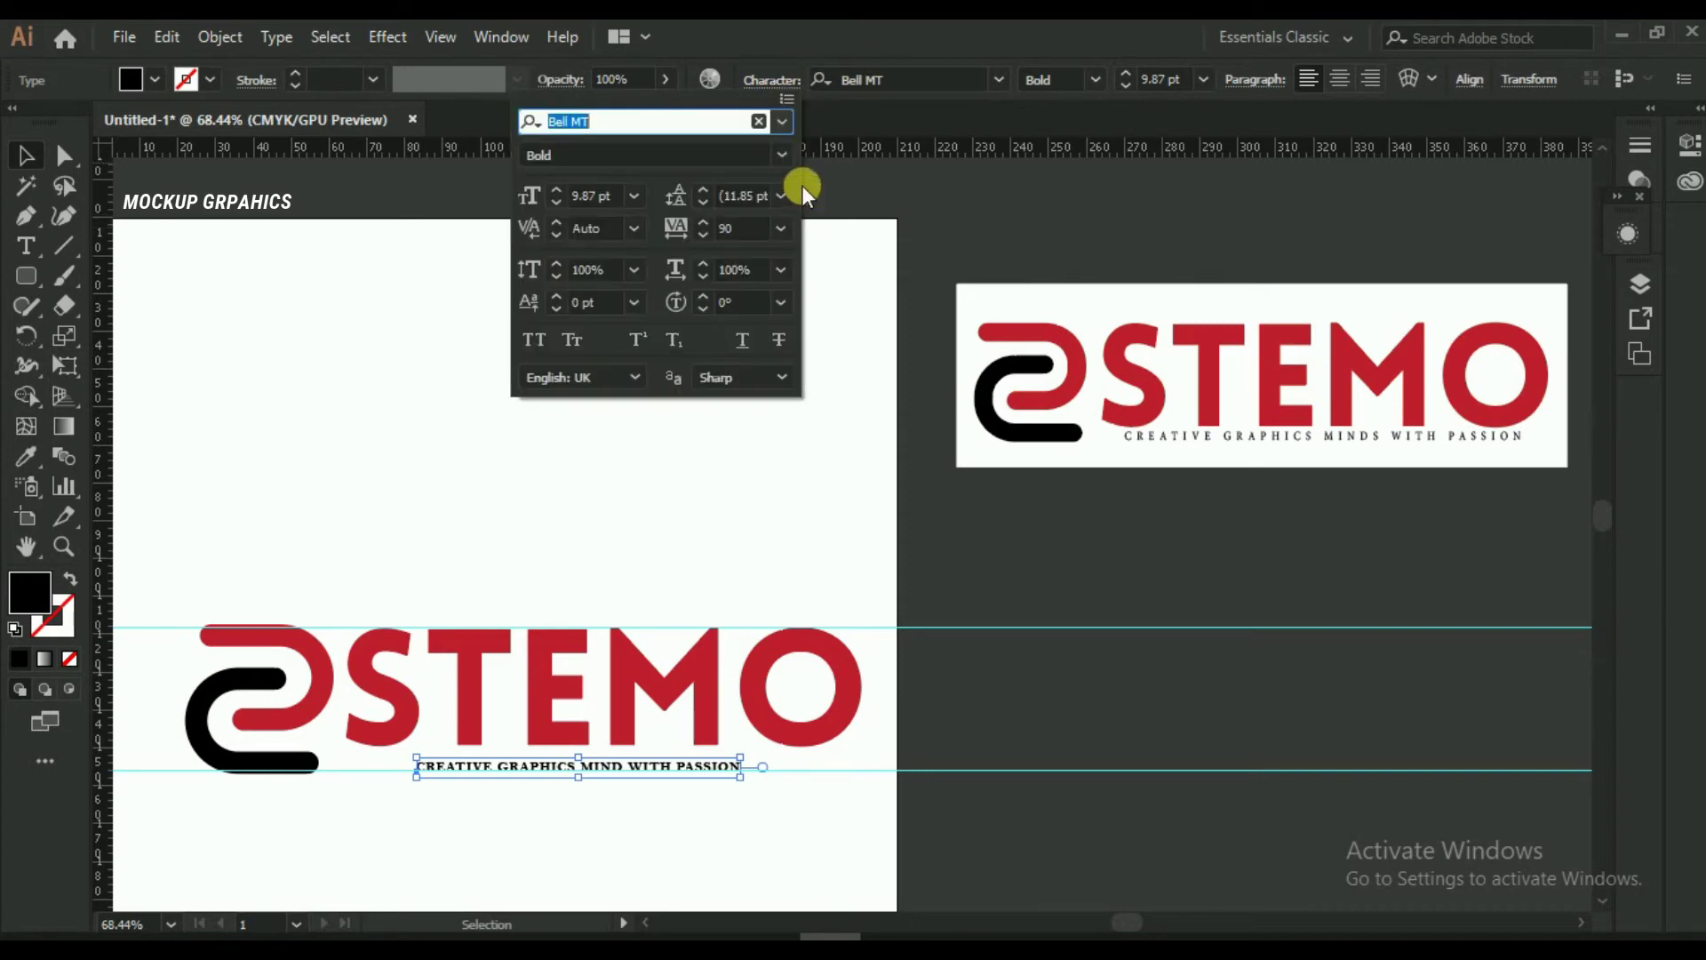
left_click(737, 229)
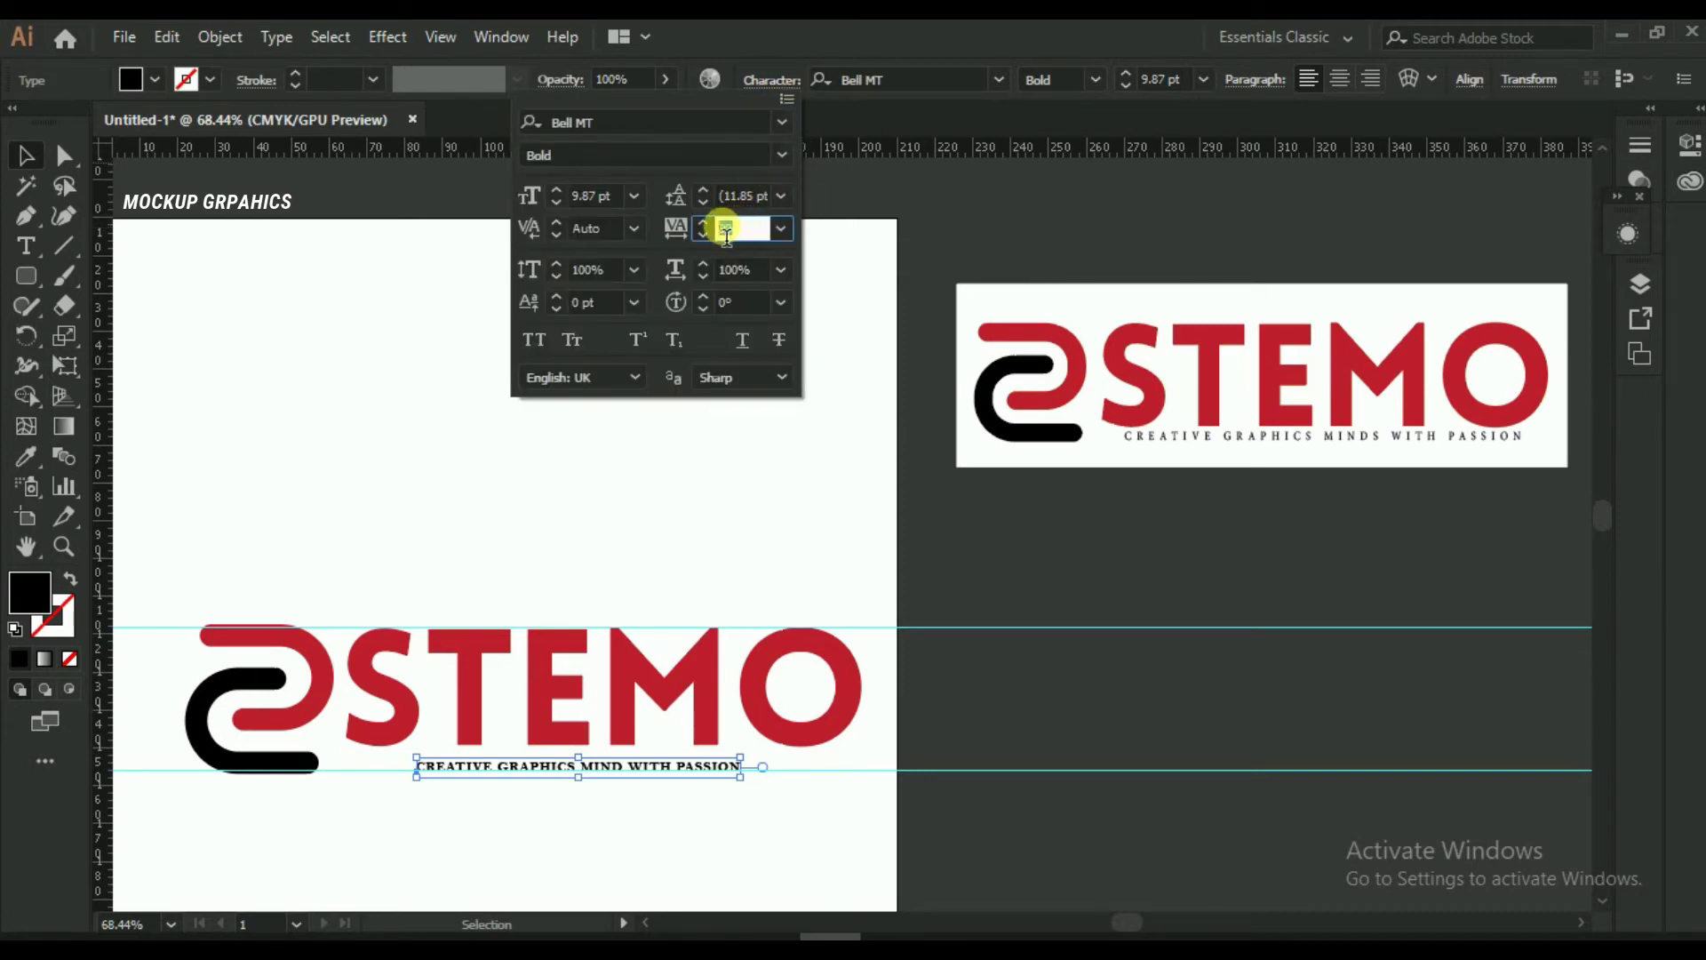
type("20")
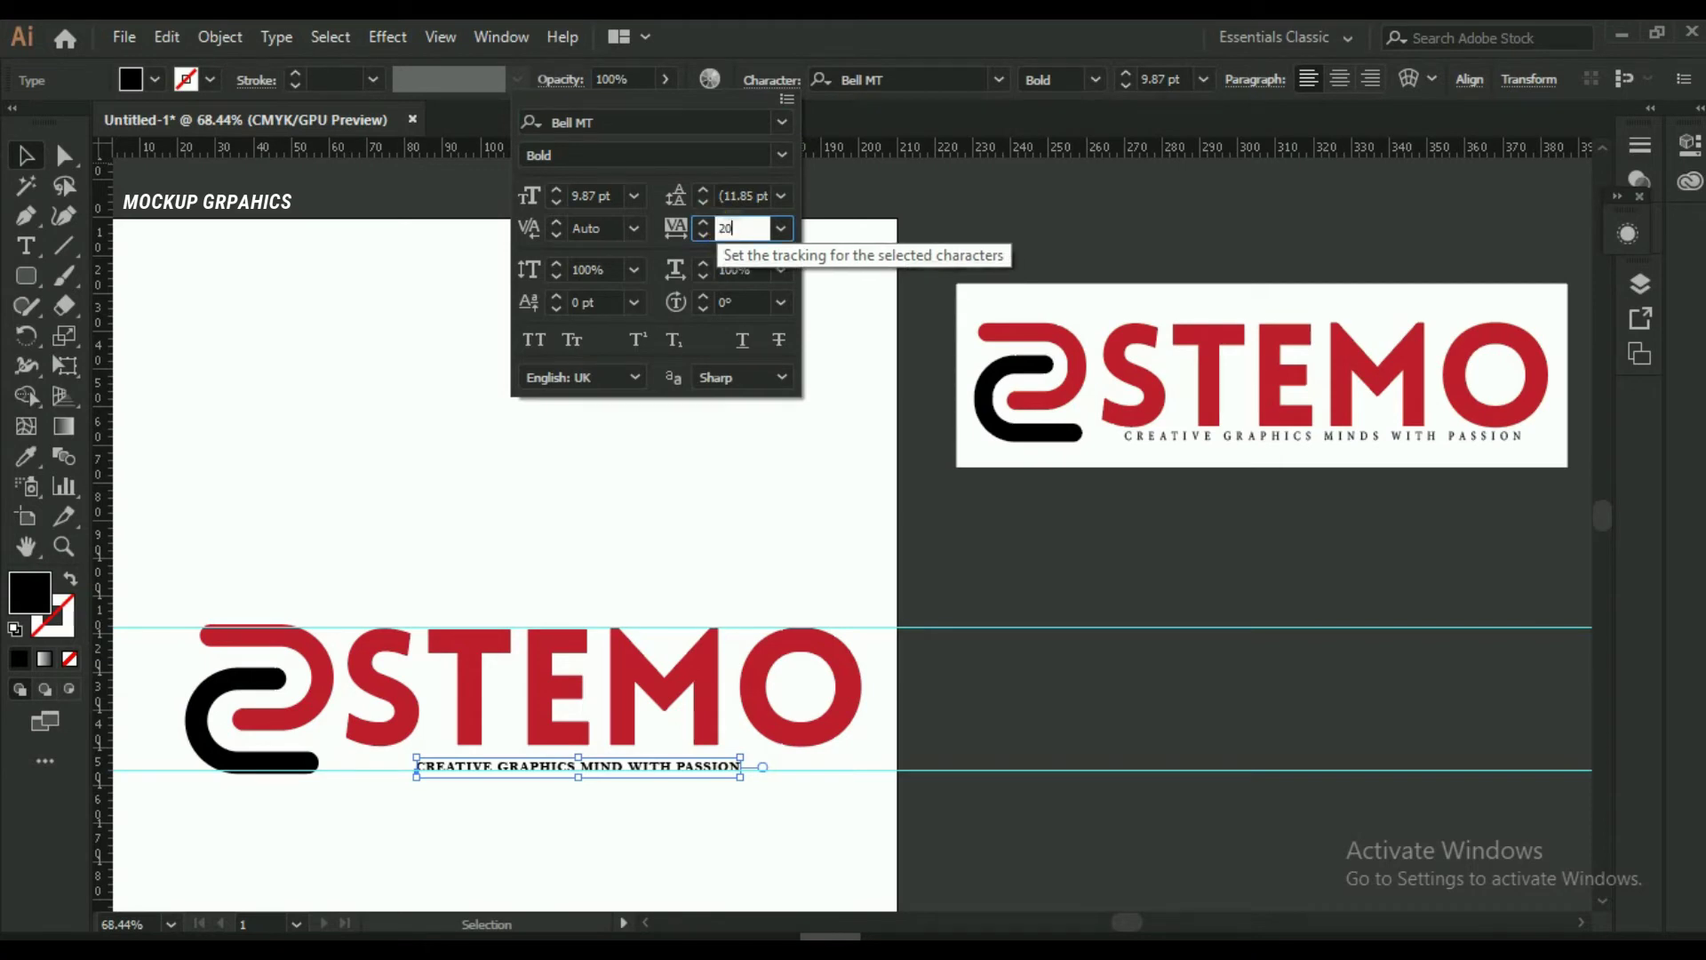
key("Return")
left_click(25, 156)
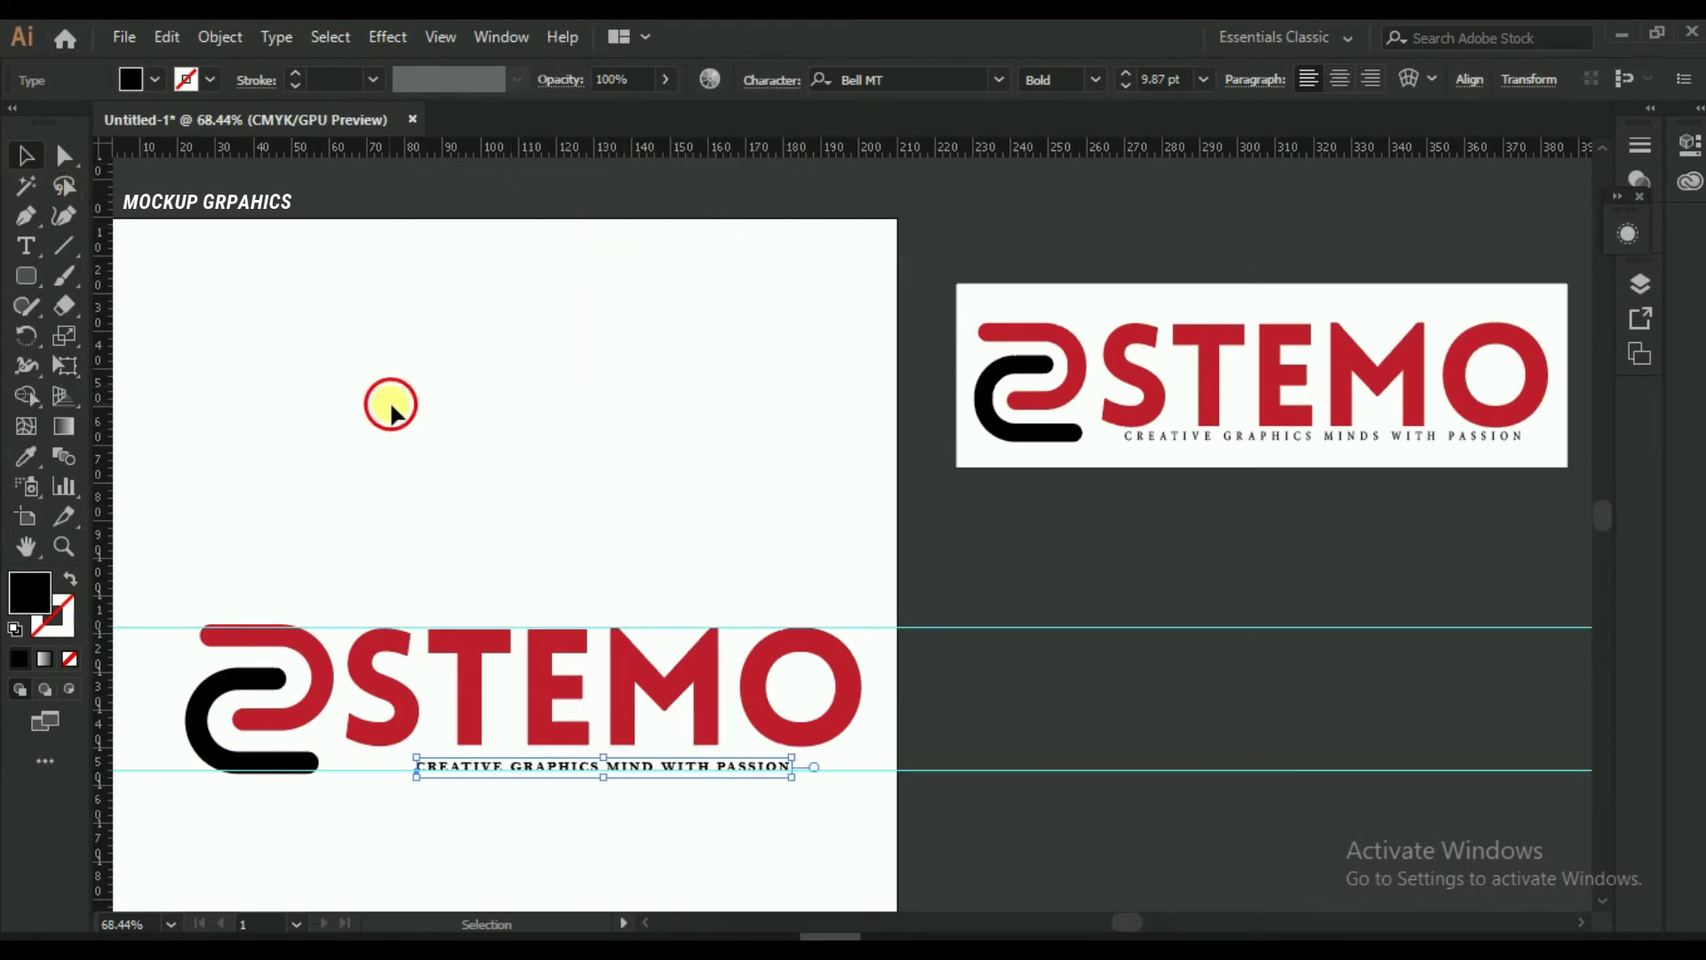
left_click(388, 399)
Centre the tagline under STEMO and fit the whole artboard in view
left_click_drag(970, 582, 1051, 822)
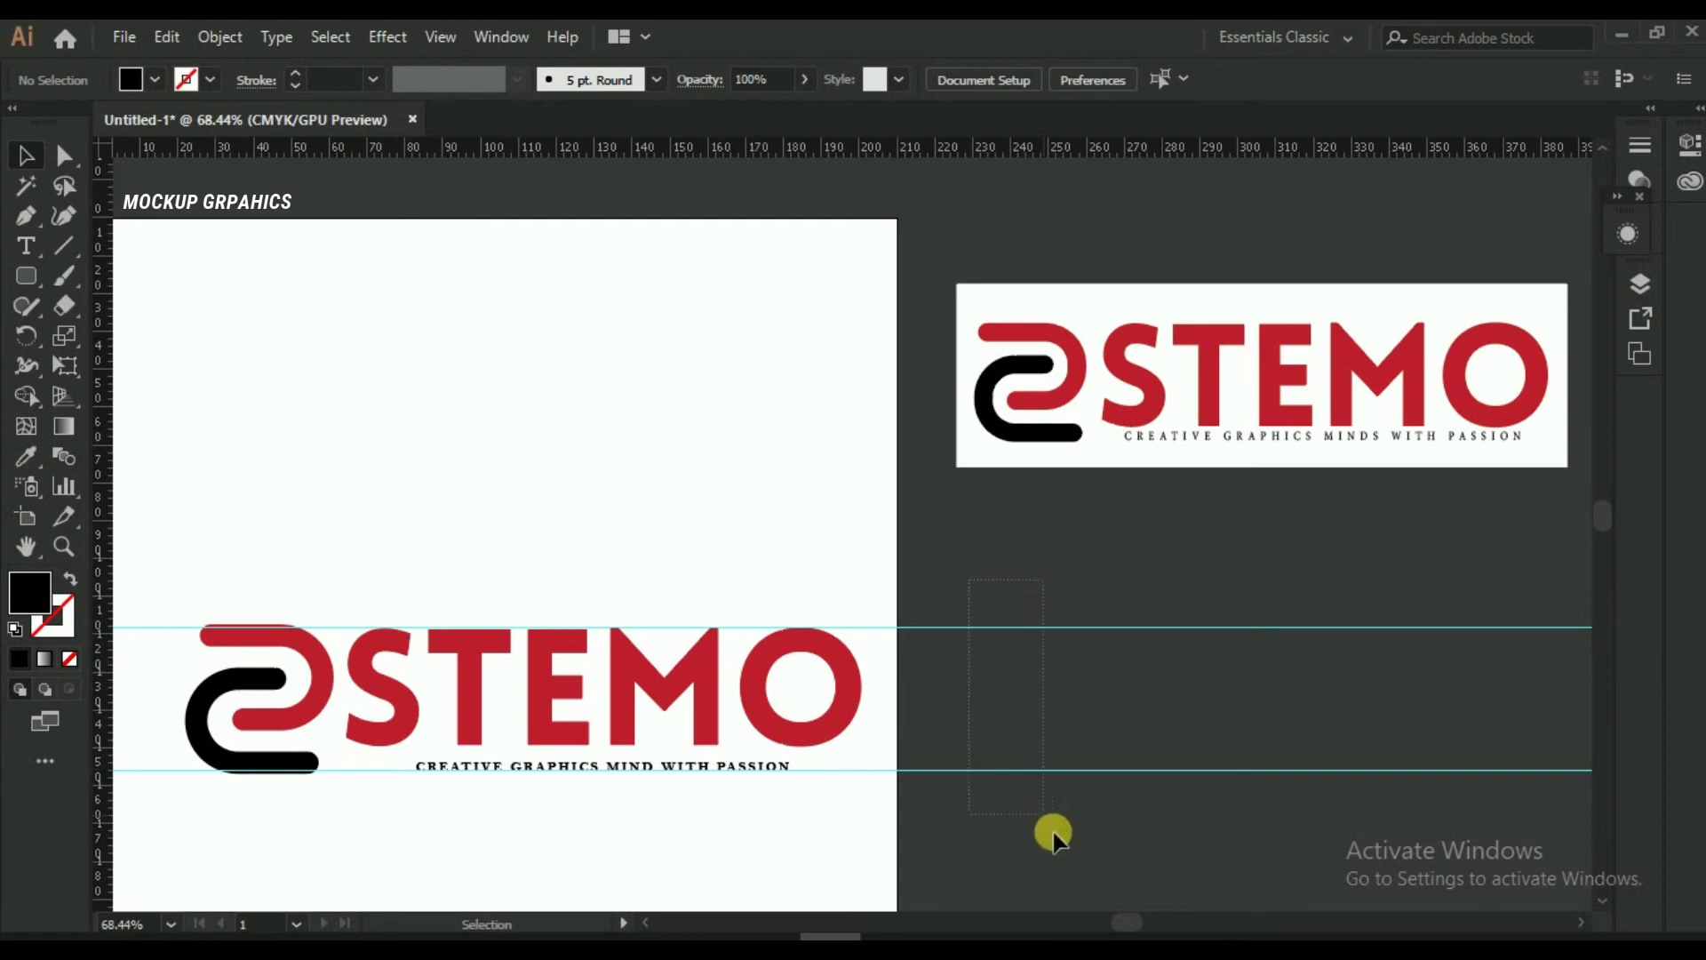
left_click(1049, 813)
left_click_drag(699, 779, 686, 769)
left_click(750, 779)
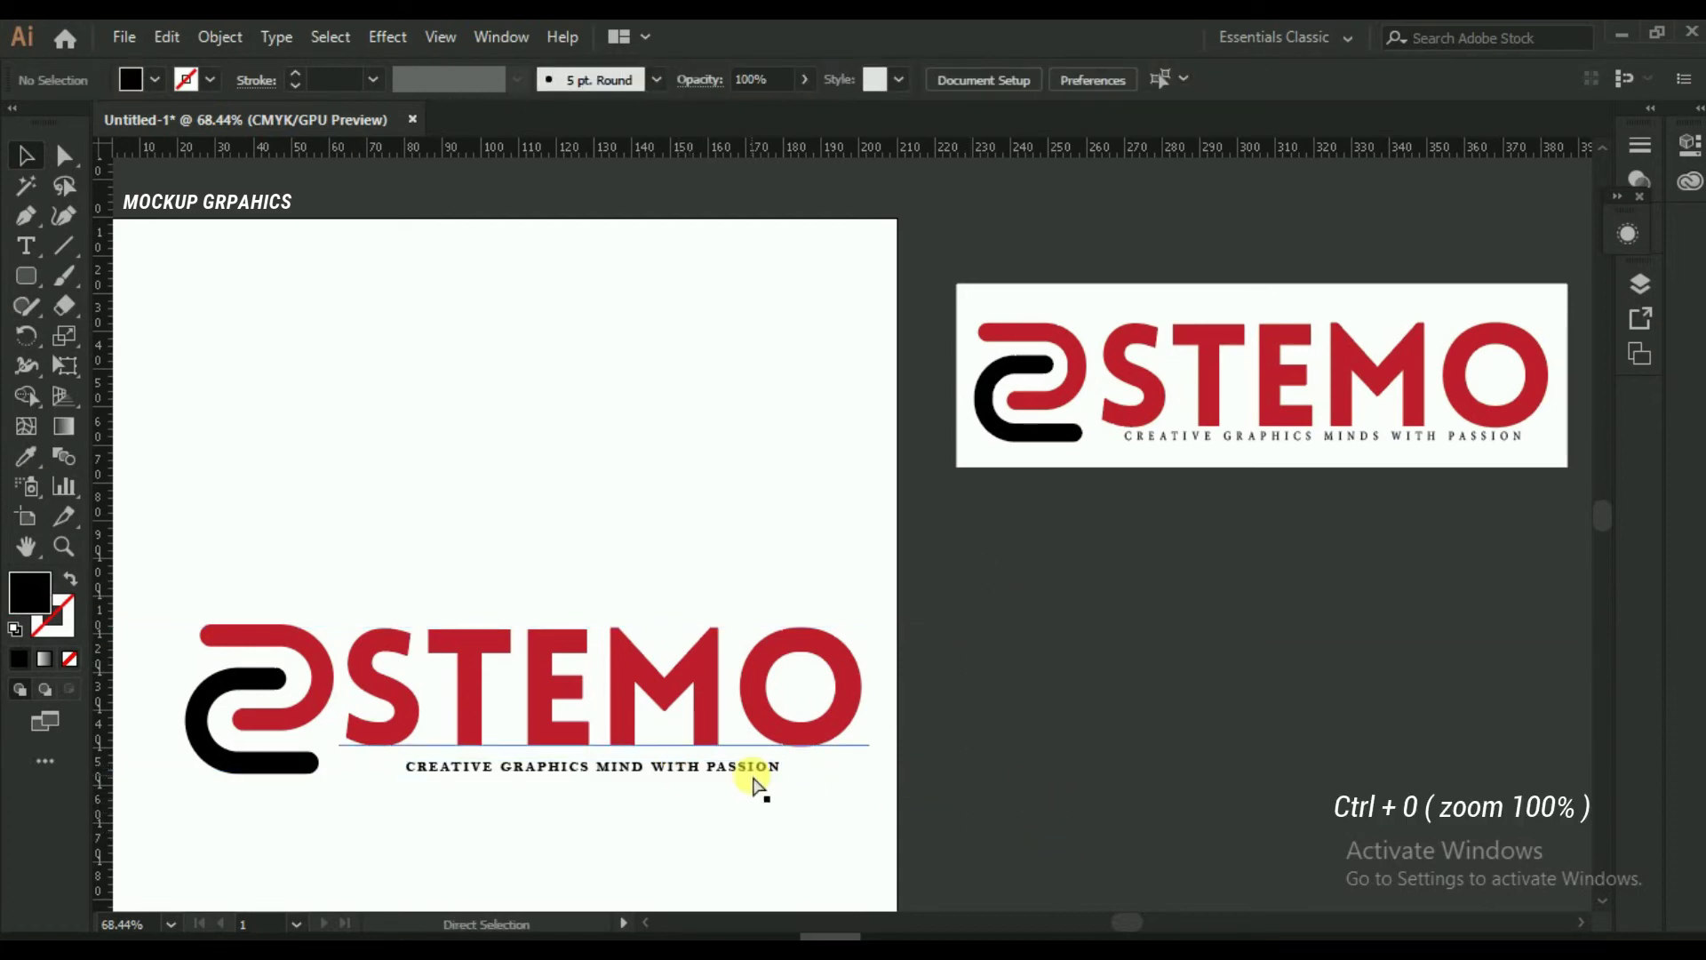
key("ctrl+0")
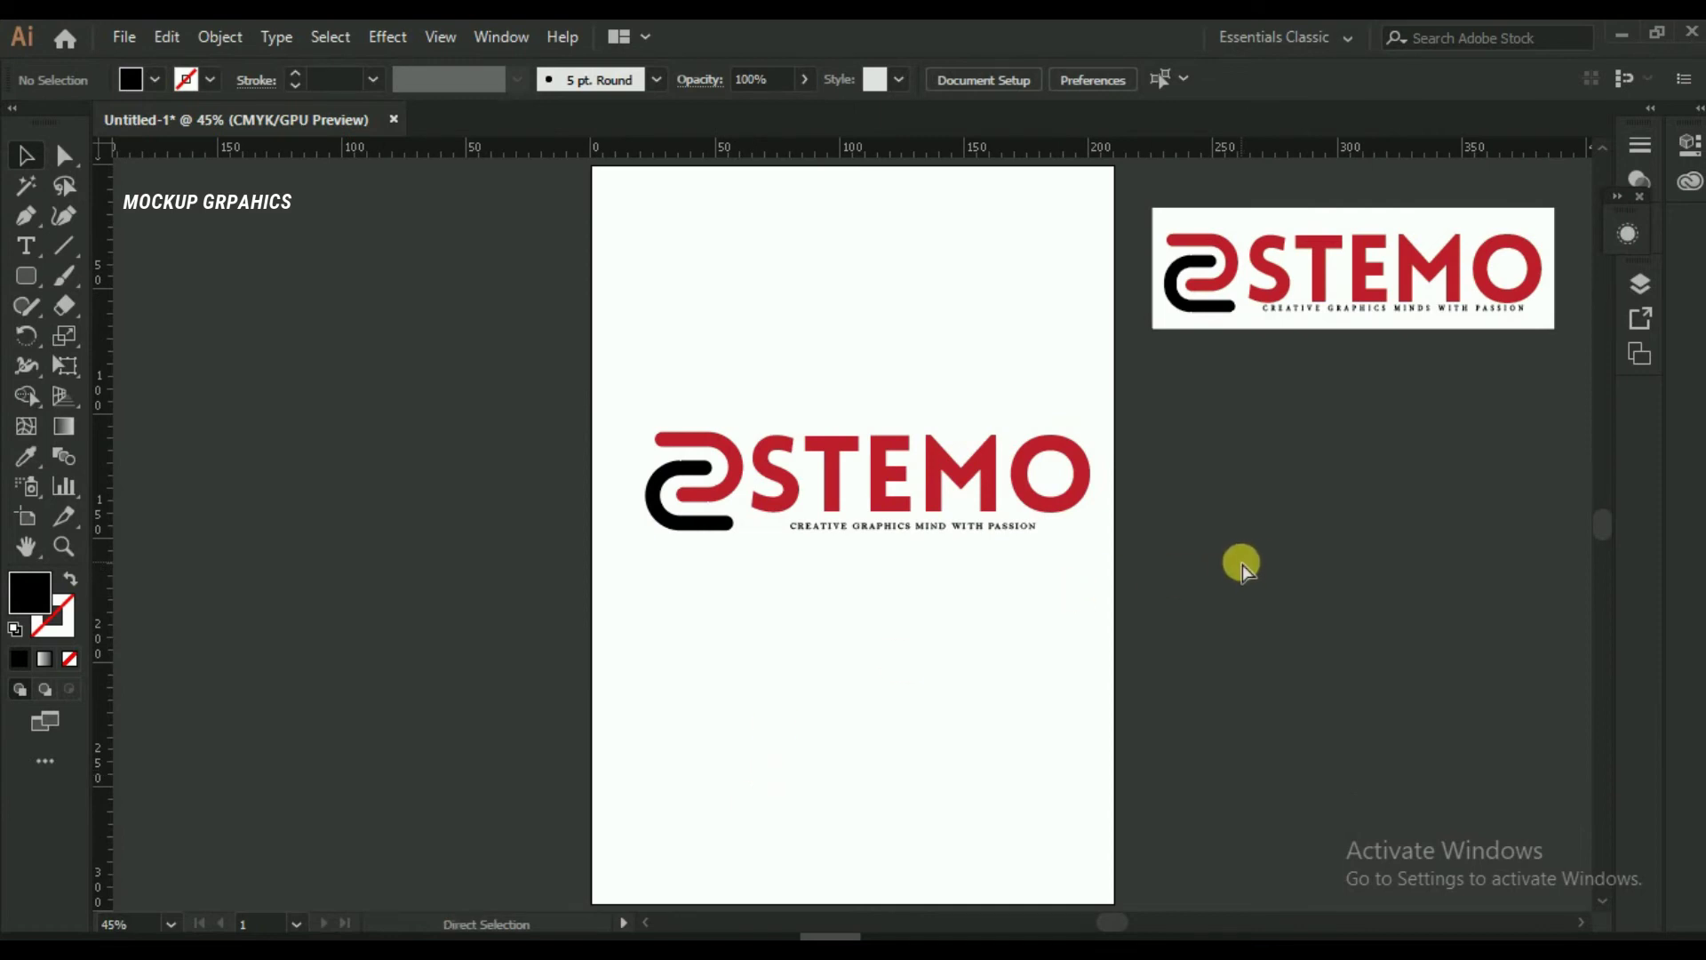
Select the extra STEMO logo copy beside the artboard and delete it
left_click(222, 36)
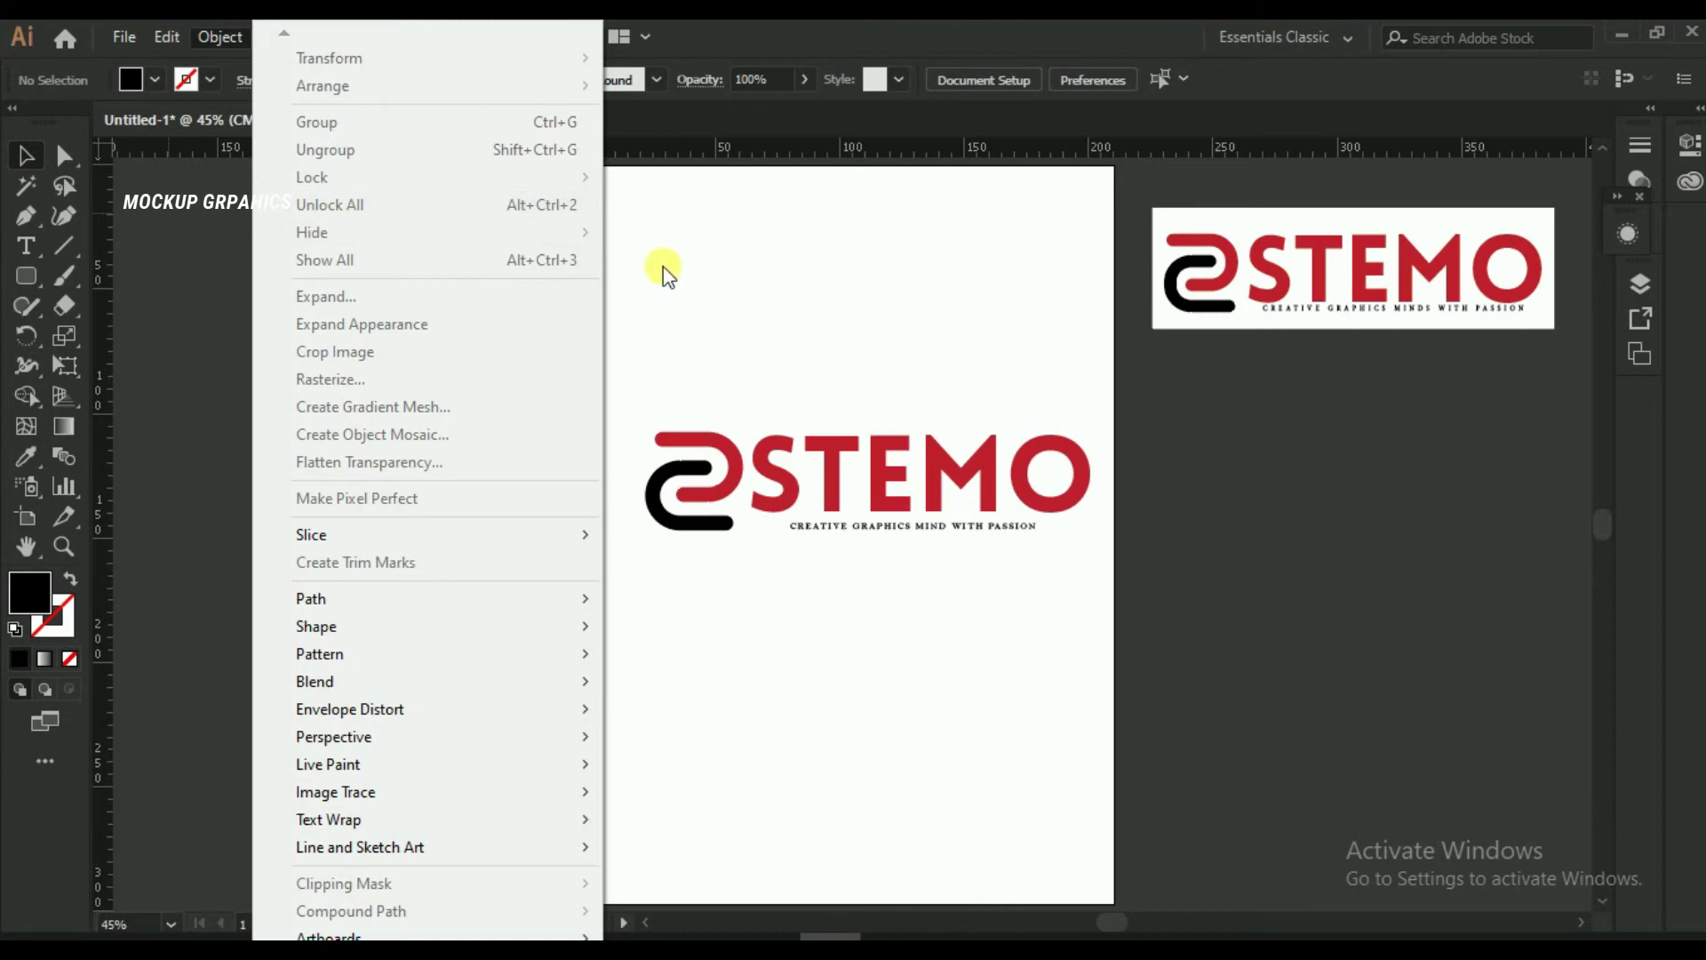
left_click(666, 266)
key("ctrl+a")
left_click(221, 37)
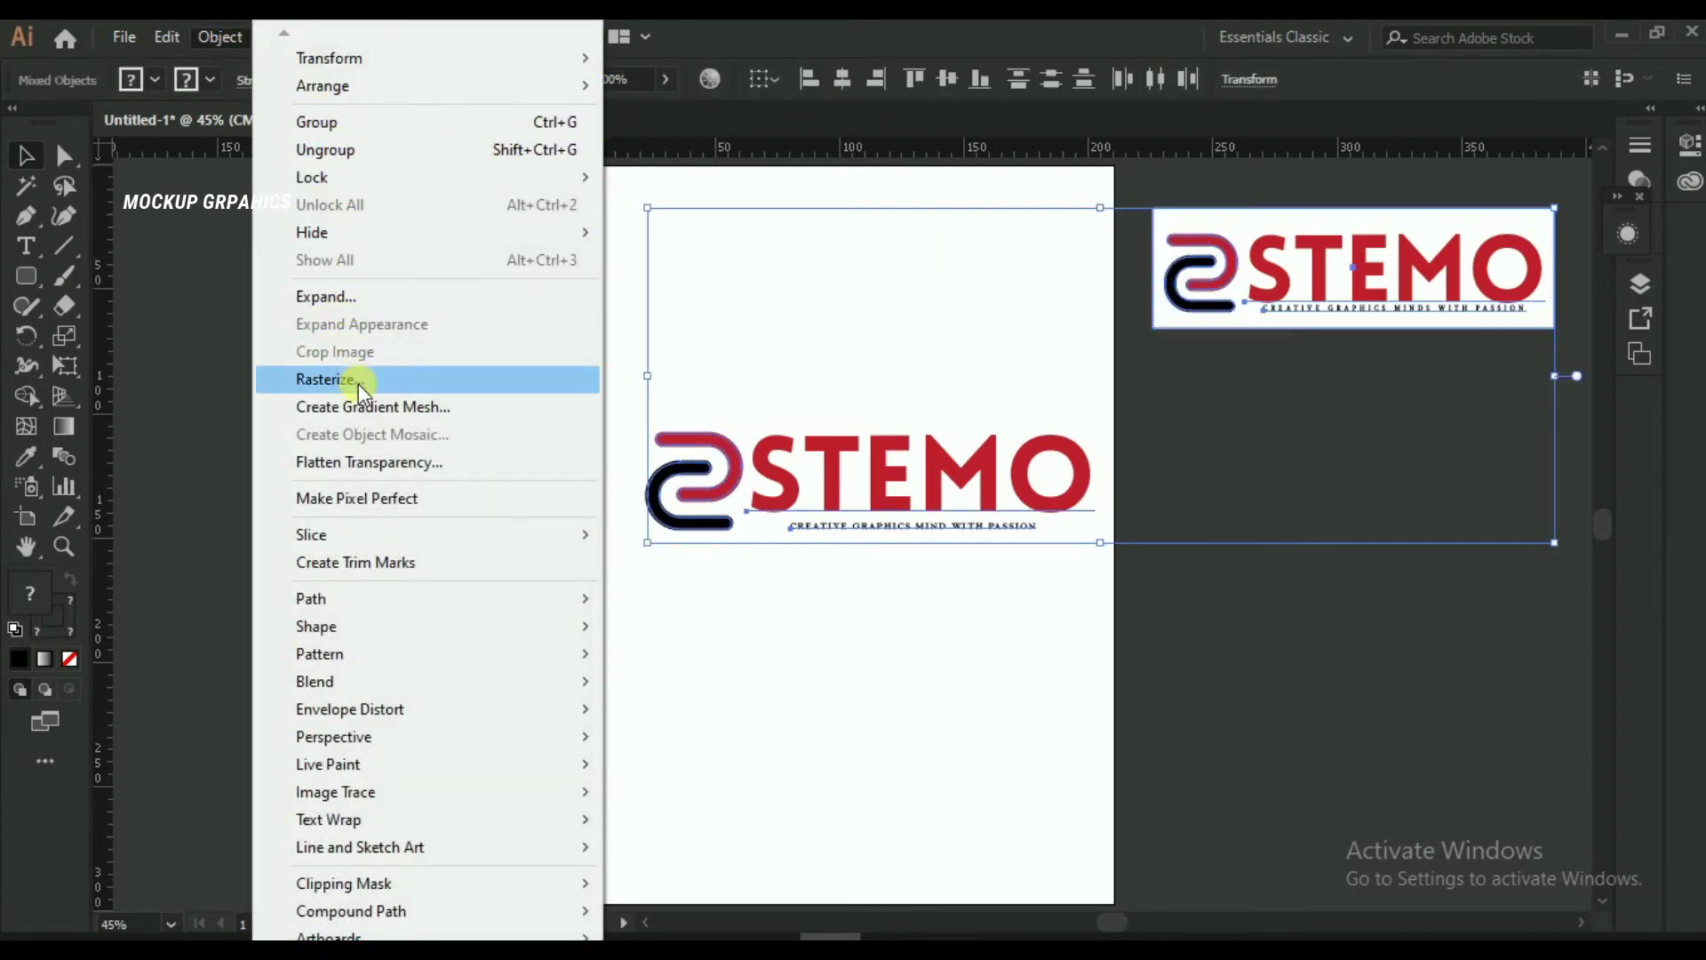
left_click(1199, 342)
left_click_drag(1243, 173, 1374, 354)
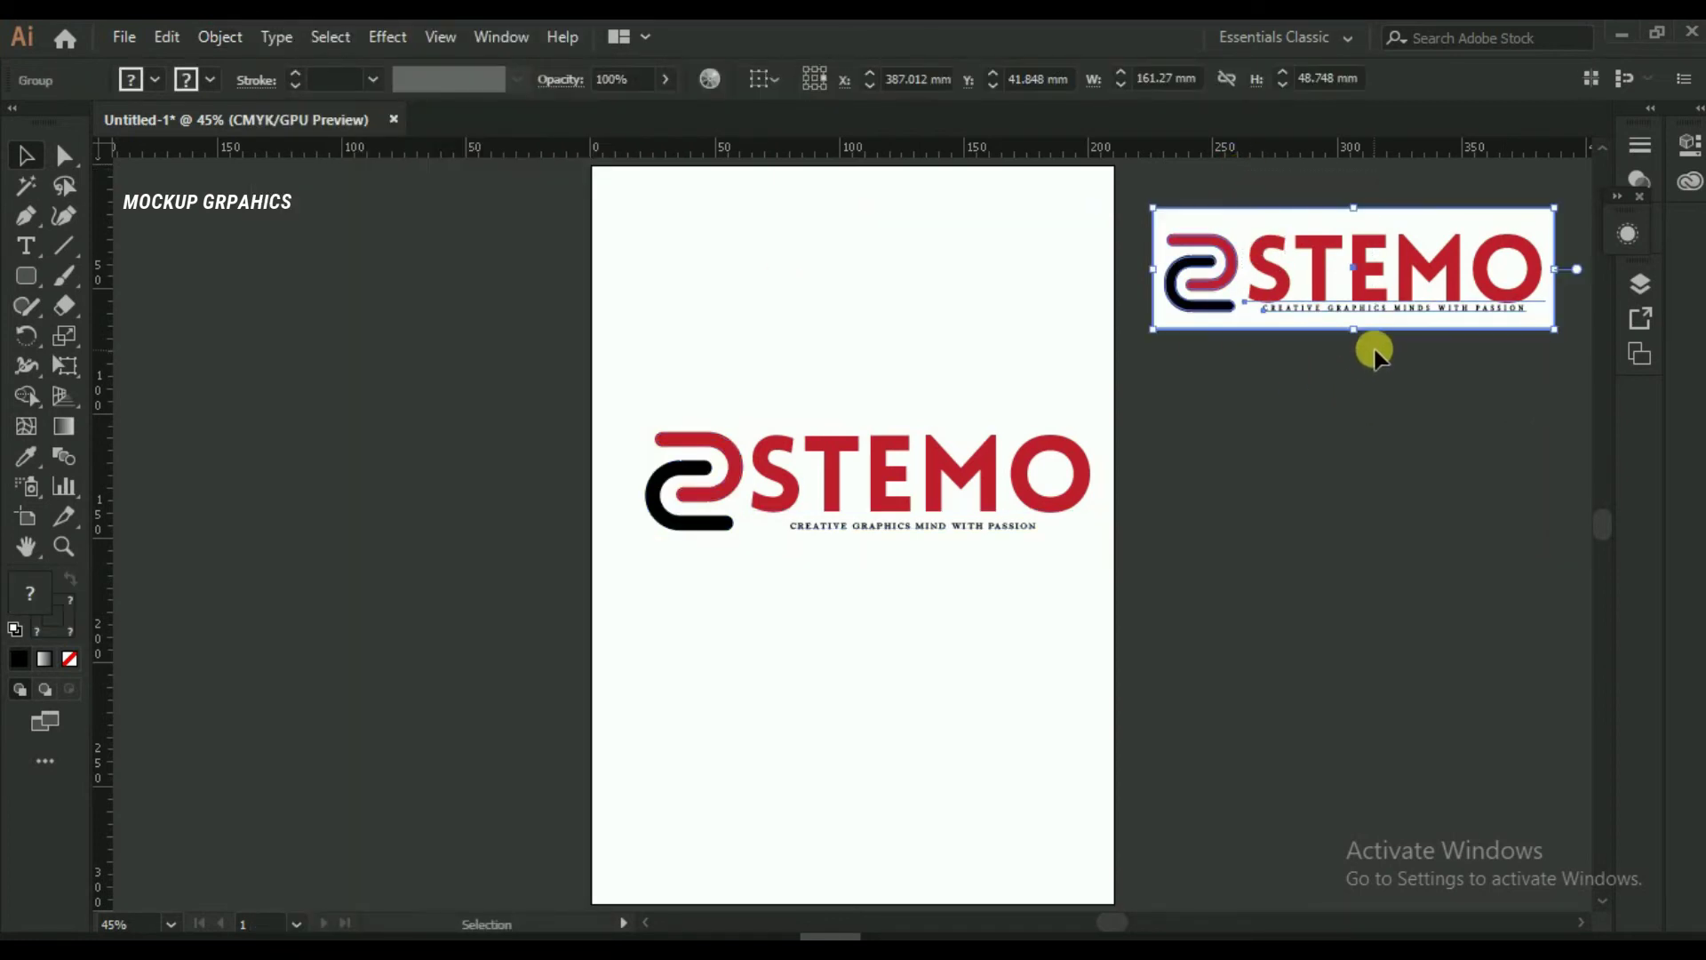
key("Delete")
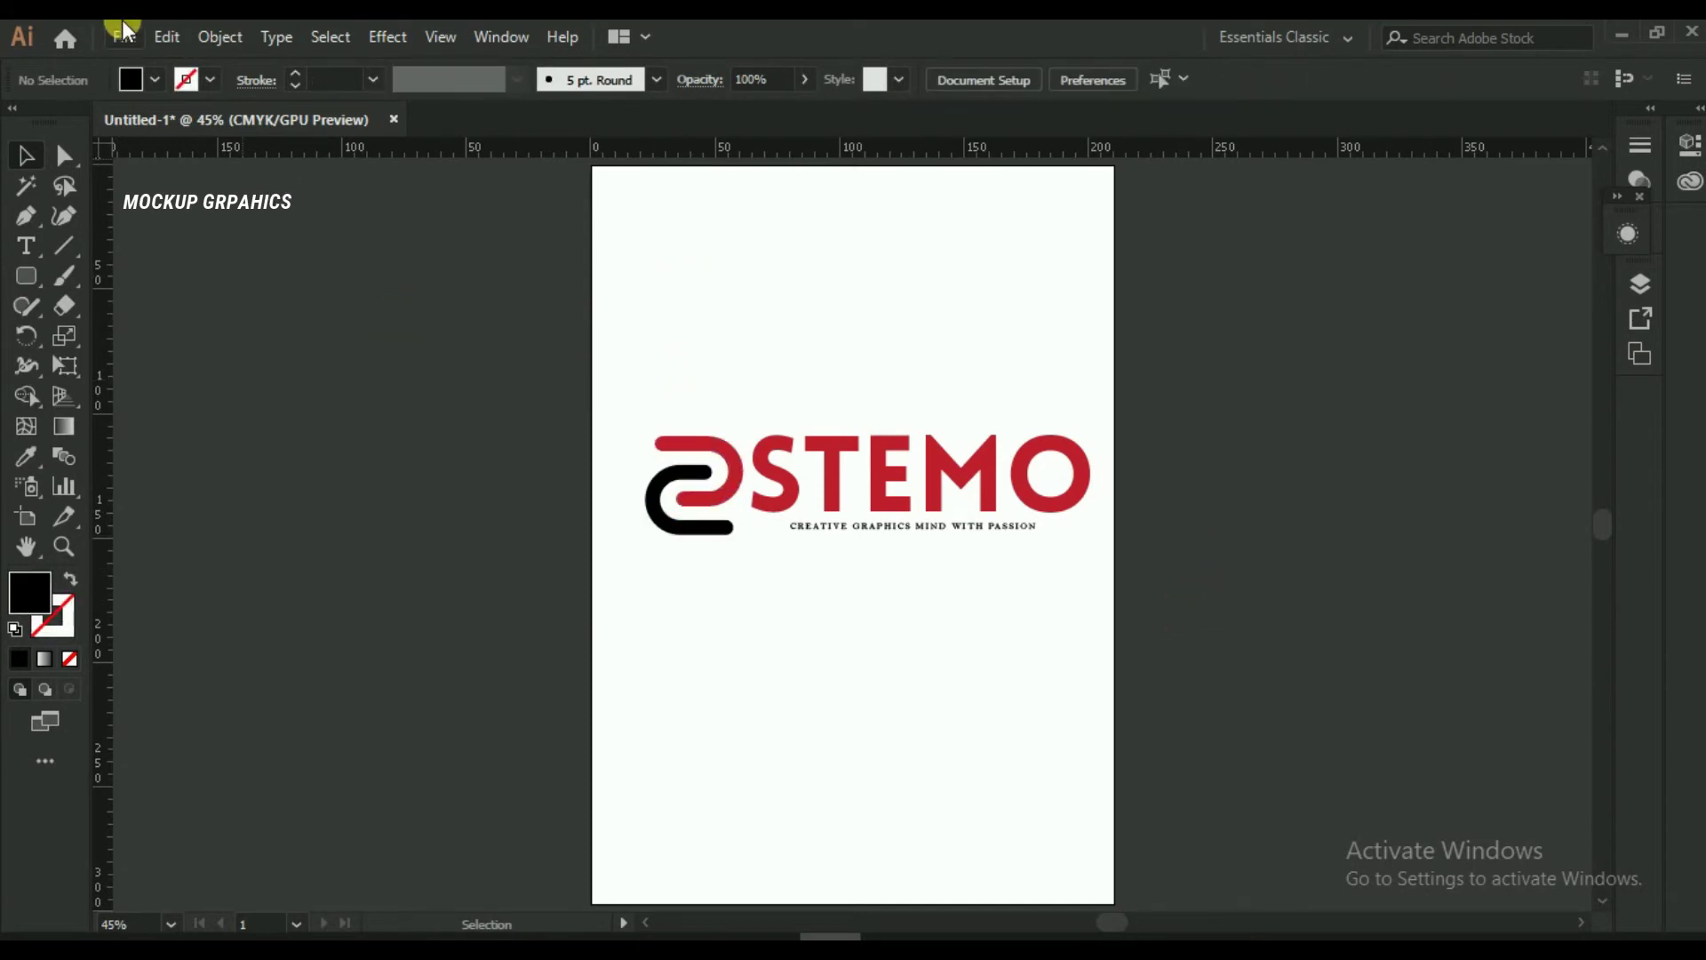
Export the artwork as a PNG named LOGO DESIGN to the Desktop
left_click(108, 40)
mouse_move(169, 478)
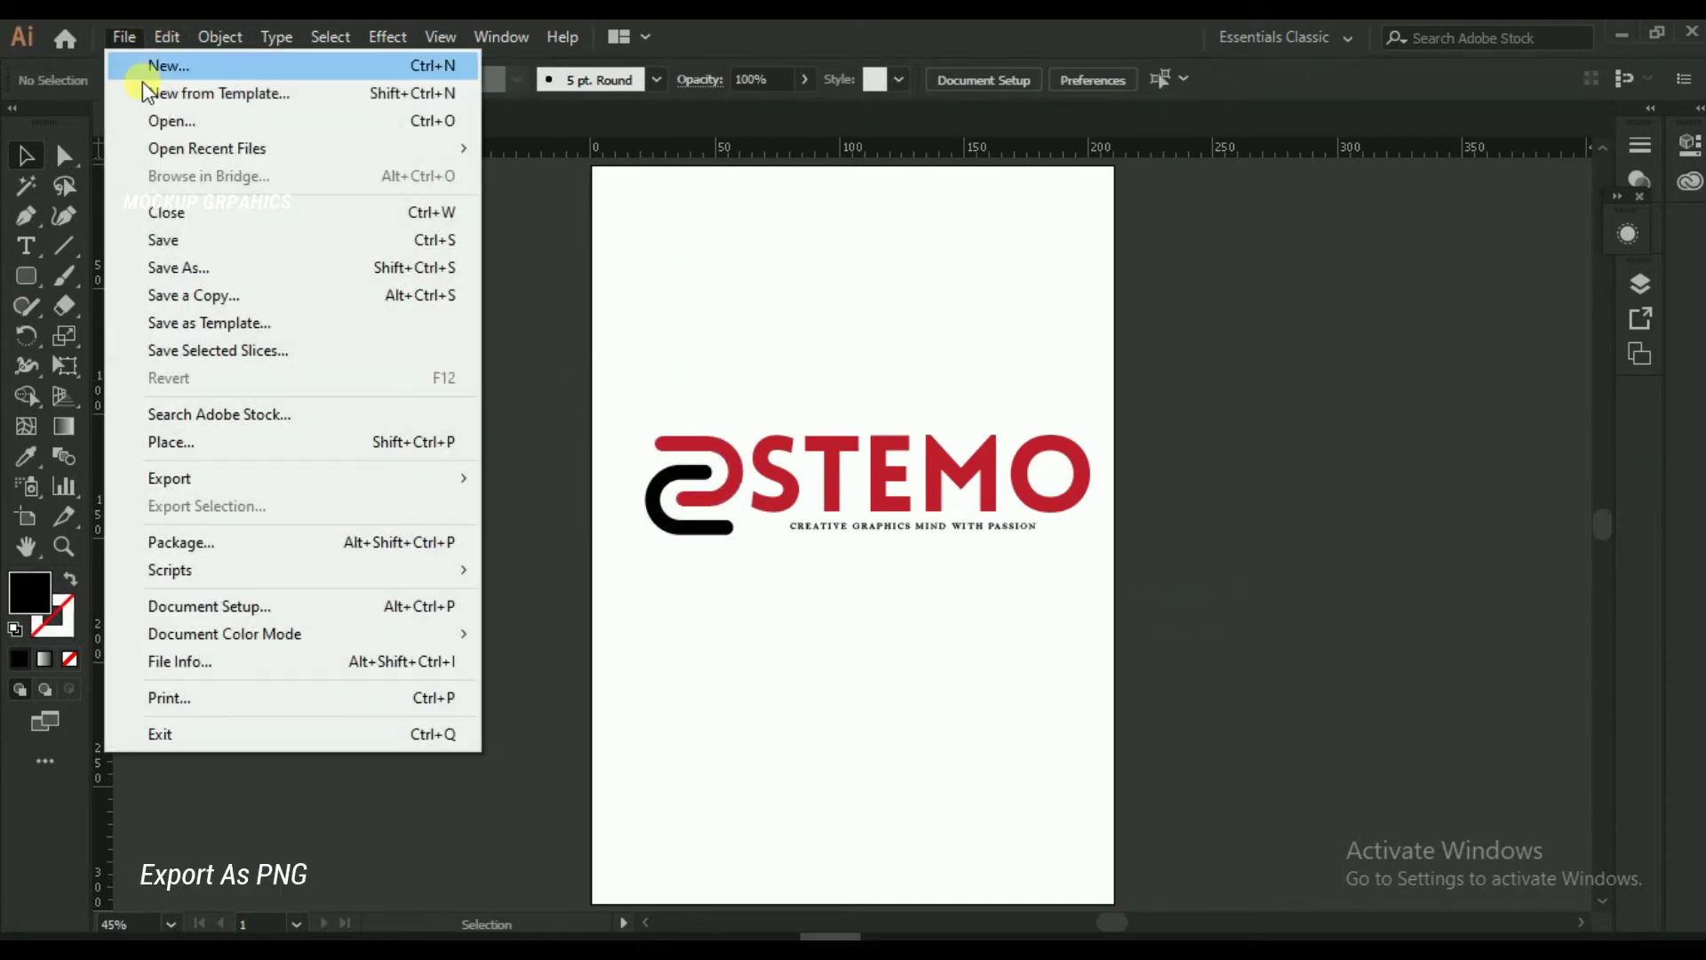
left_click(543, 508)
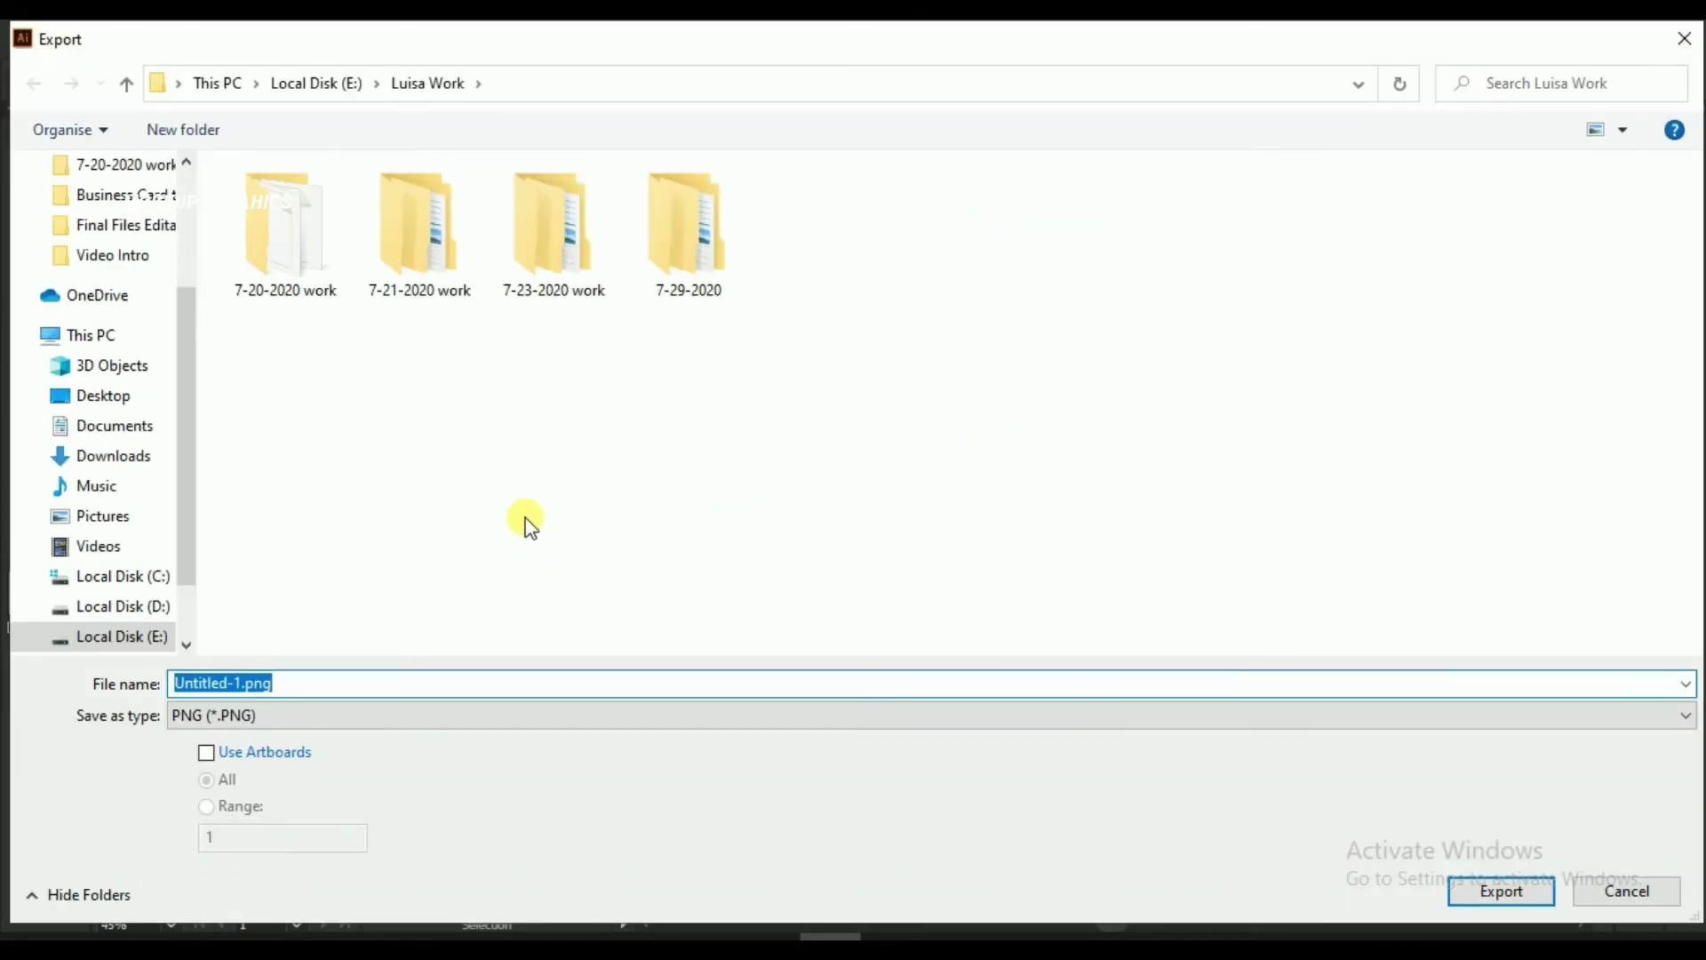
scroll(168, 205, "up", 3)
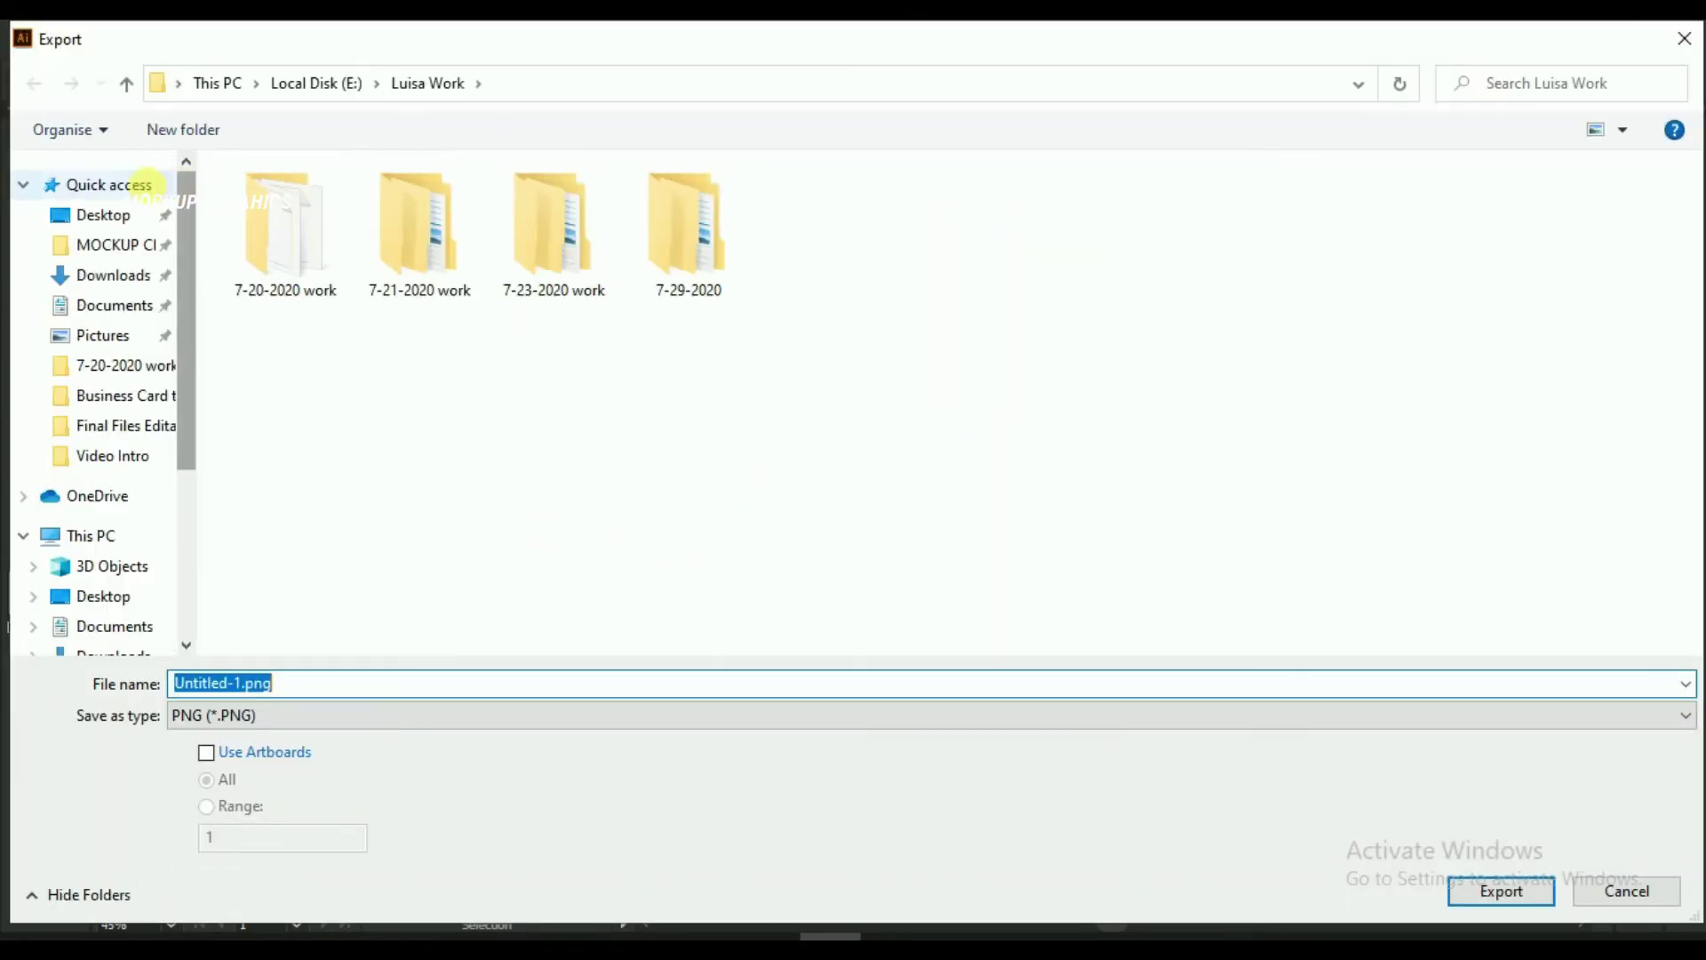
left_click(102, 220)
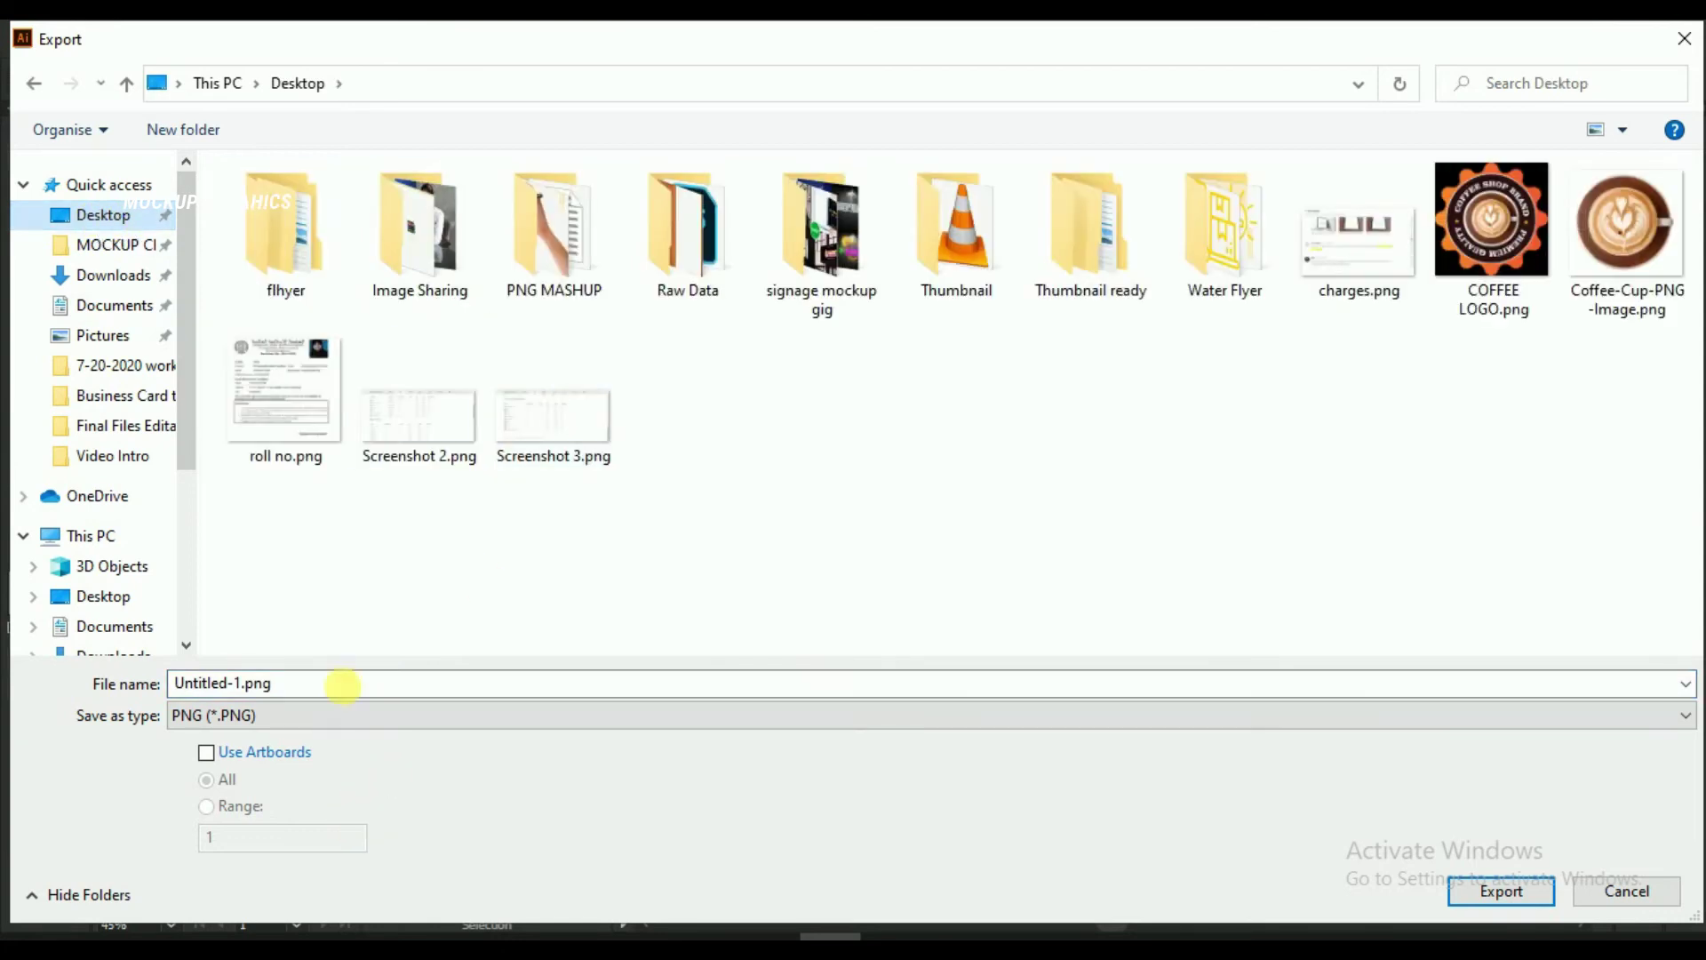
left_click(346, 686)
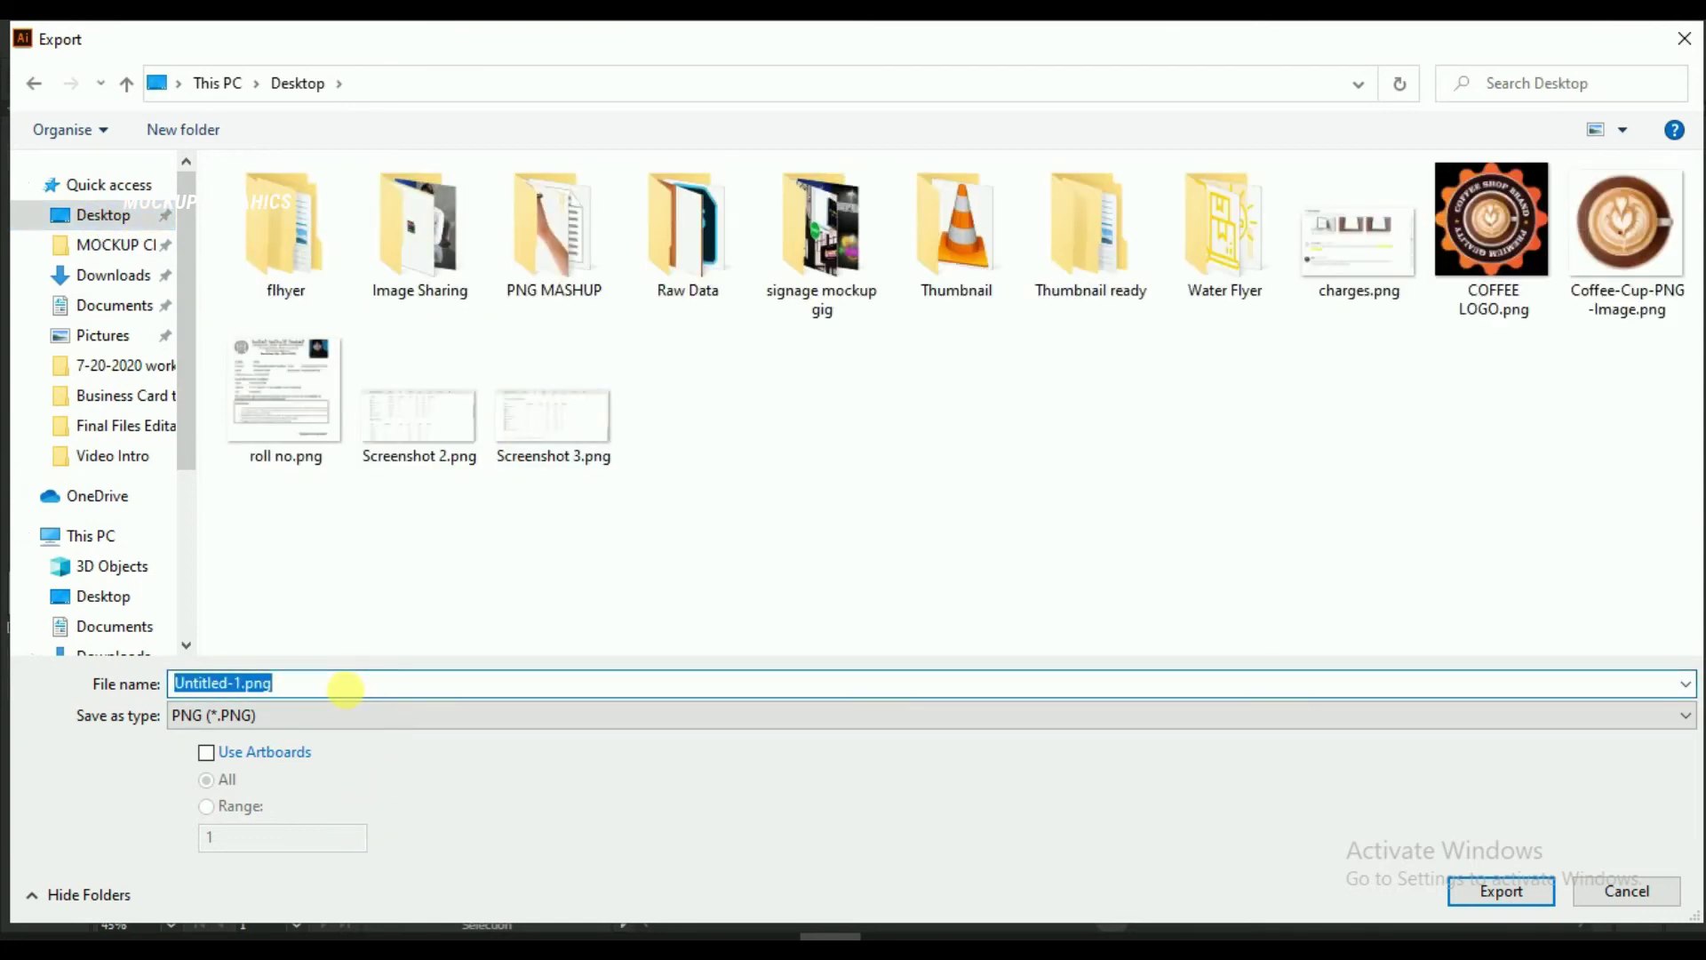
type("LOGO")
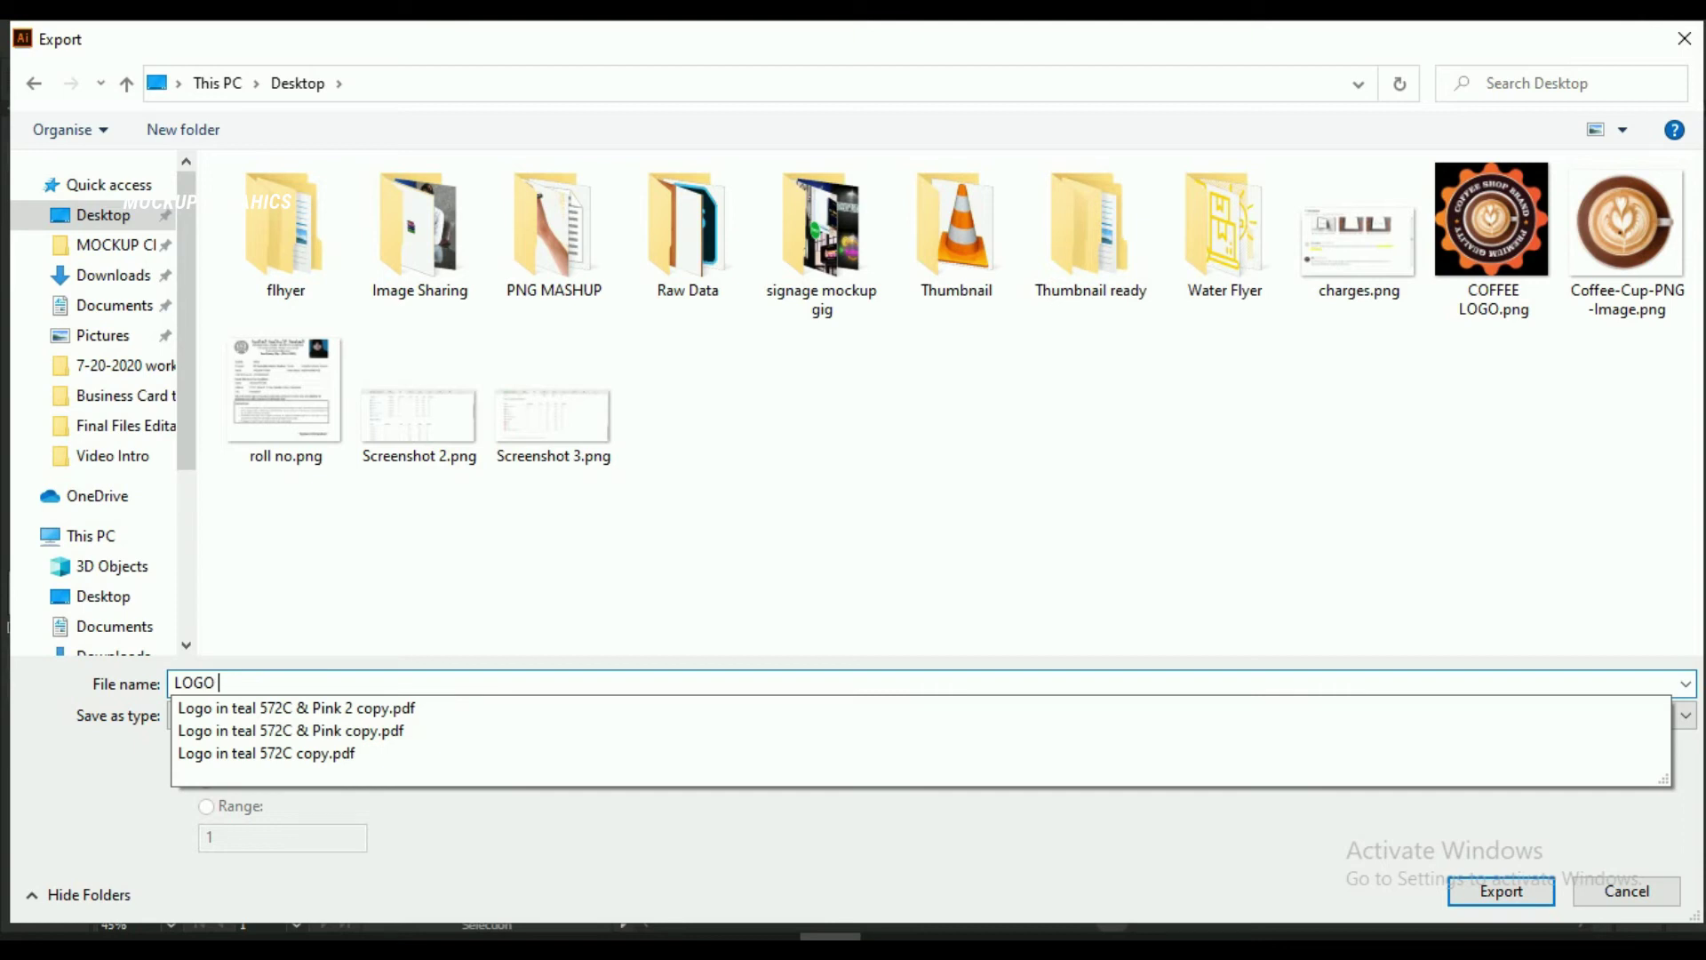
type(" DESIGN")
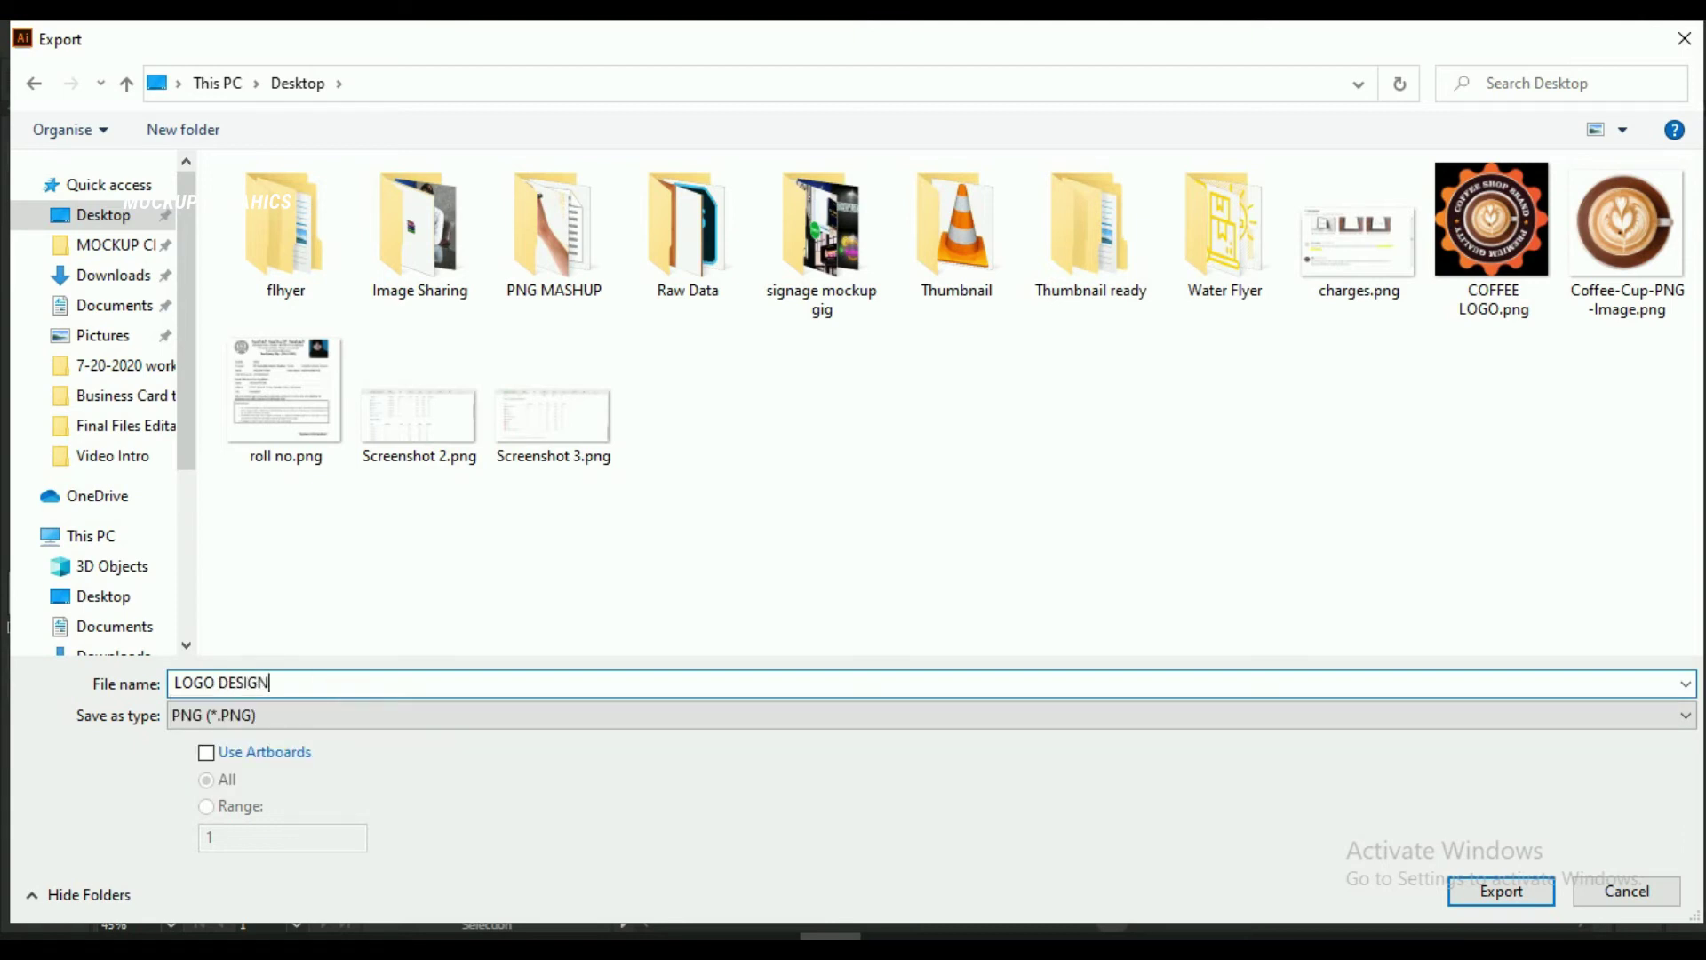
left_click(1515, 889)
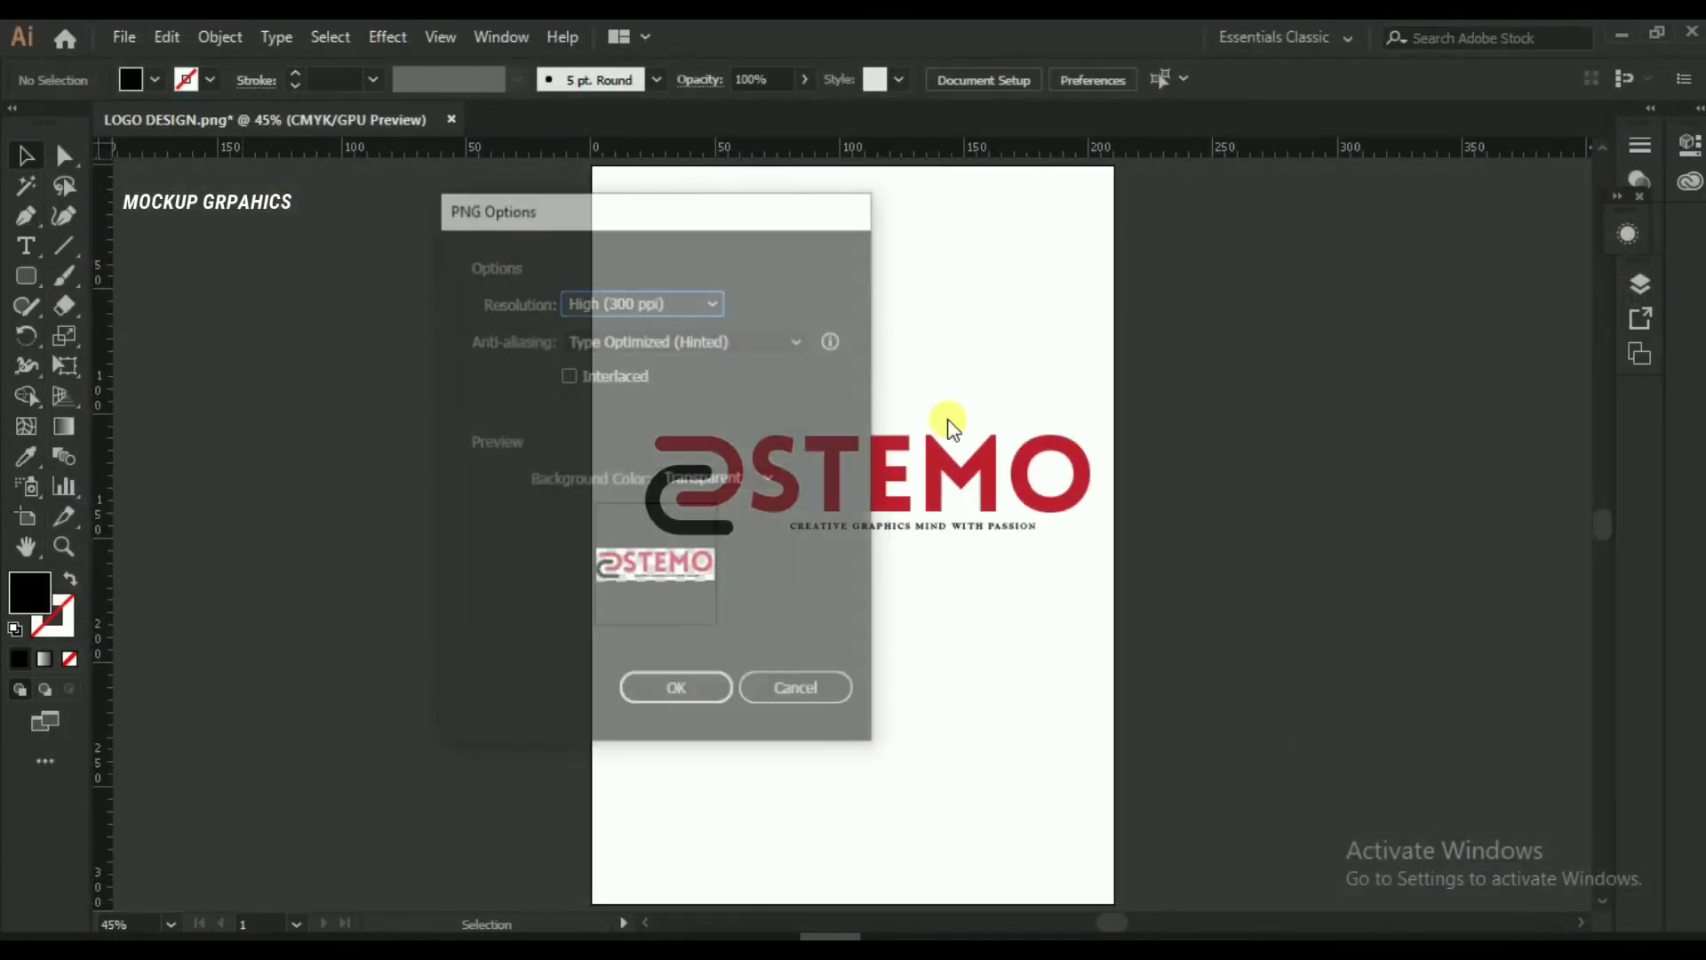
Keep PNG options at High (300 ppi) with Type Optimized (Hinted) anti-aliasing and save
left_click(658, 302)
left_click(633, 385)
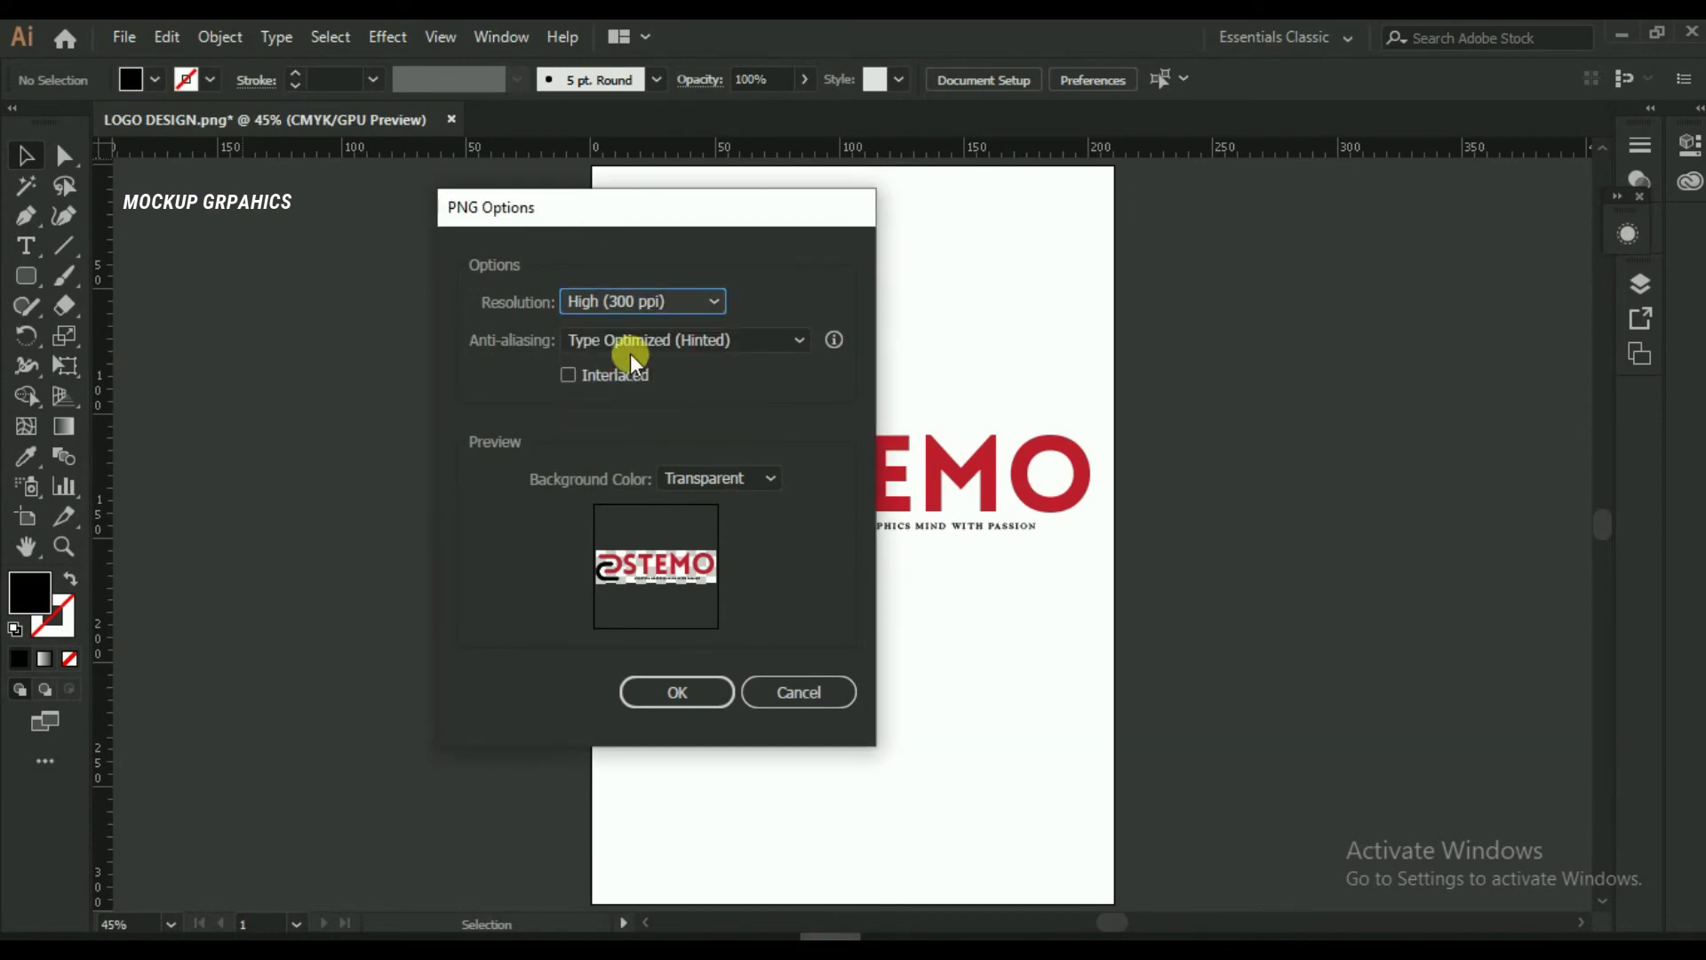
left_click(670, 338)
left_click(645, 419)
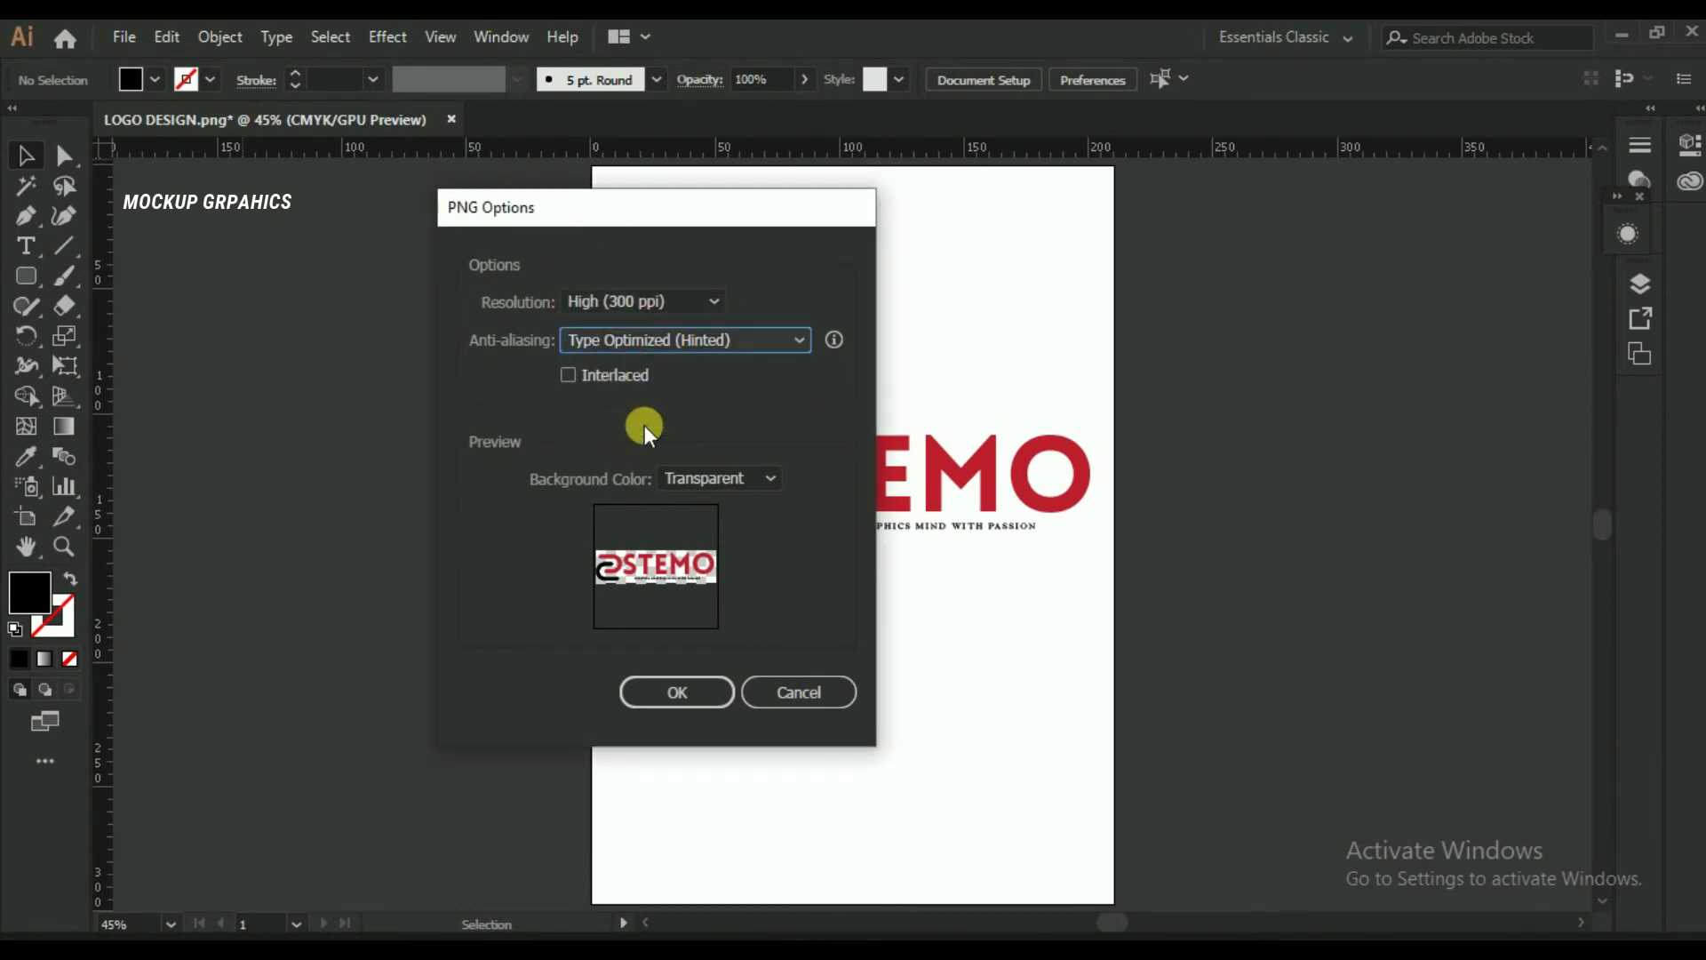
left_click(677, 695)
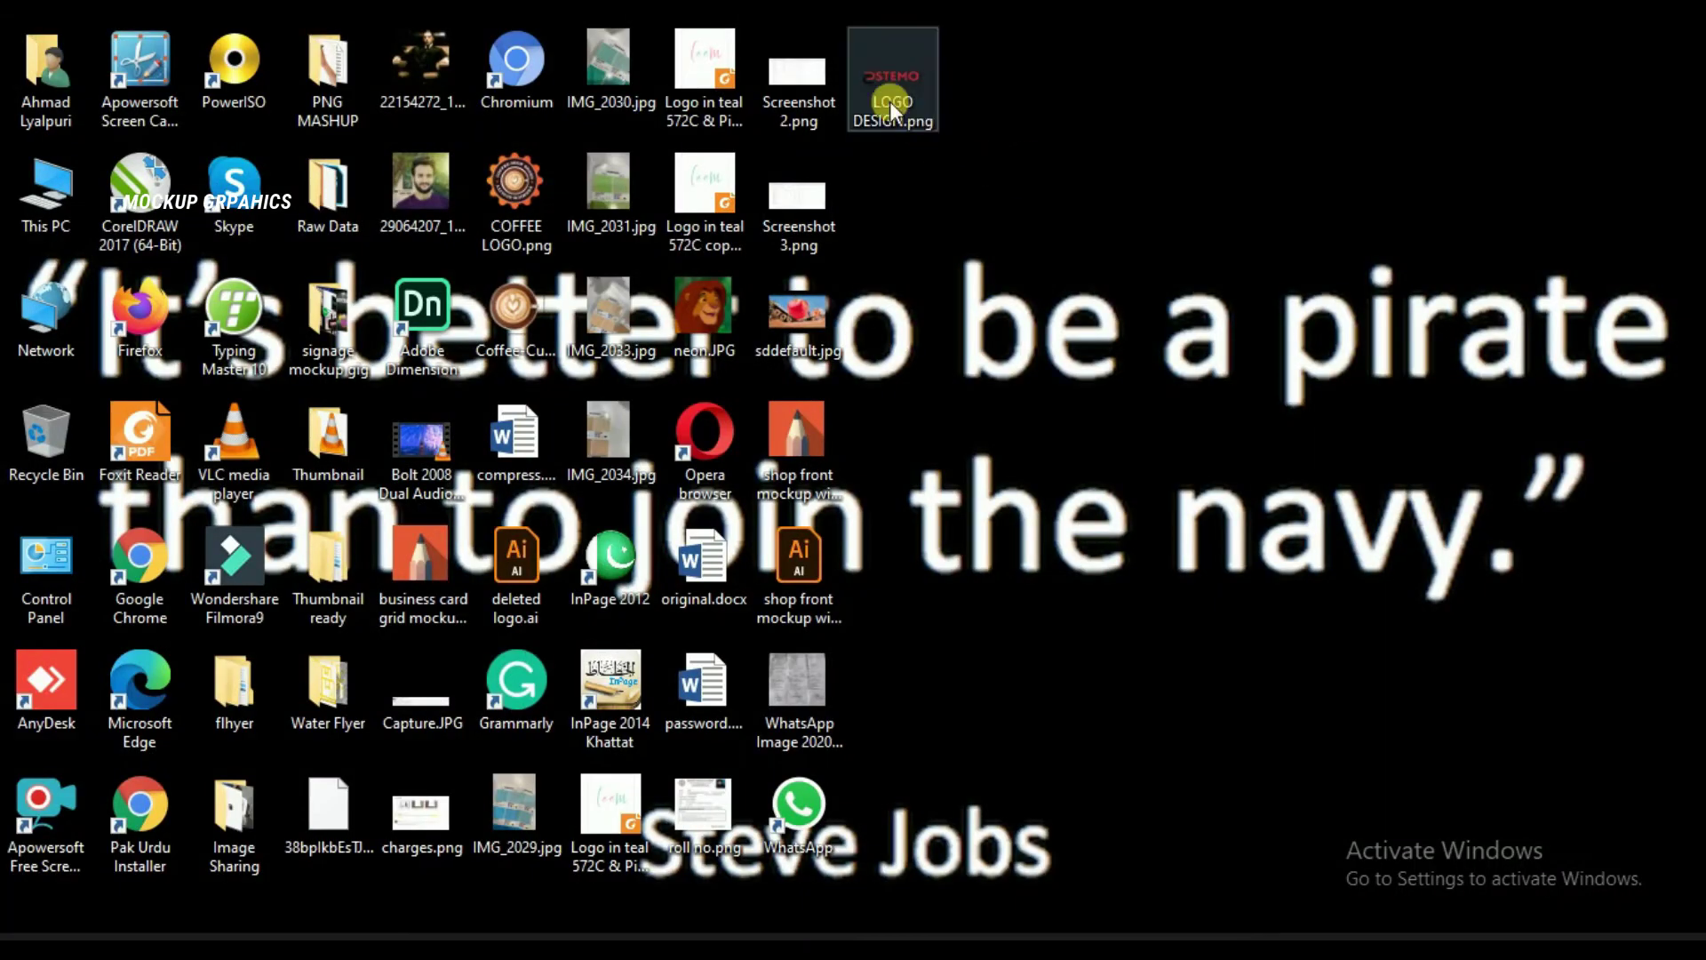
Open LOGO DESIGN.png in Photos, zoom and pan to inspect the logo, then close it
right_click(893, 111)
left_click(924, 125)
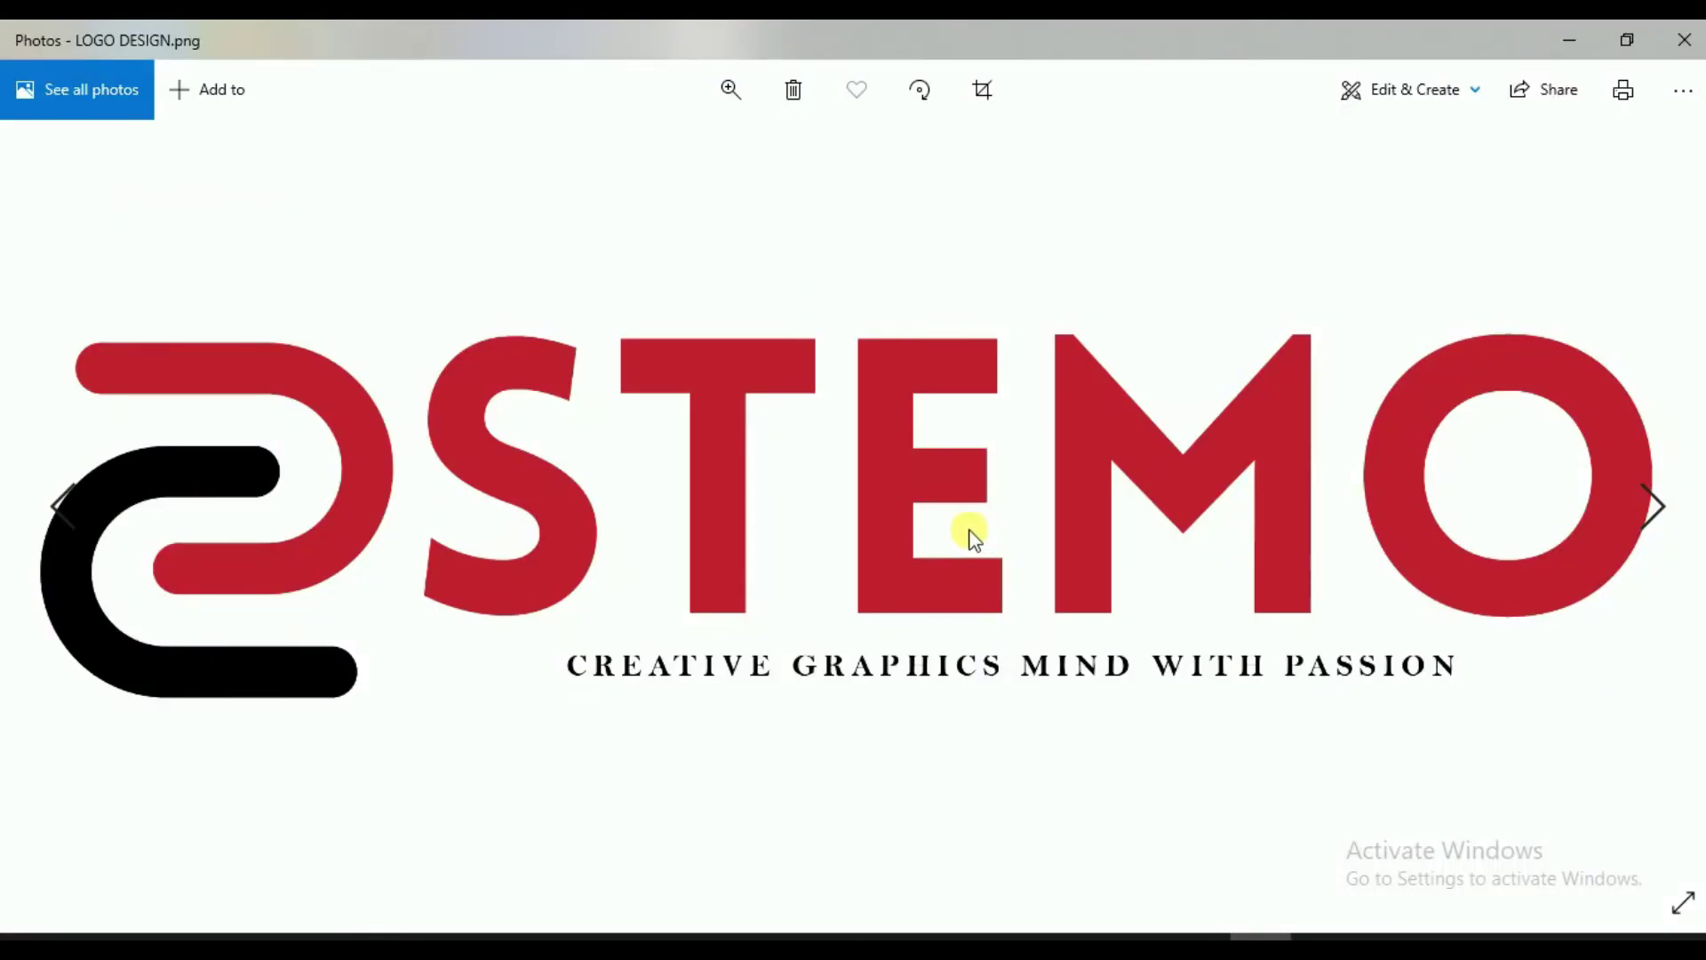
scroll(889, 535, "up", 2)
scroll(850, 533, "up", 2)
mouse_move(844, 543)
left_mouse_down()
mouse_move(1294, 571)
mouse_move(1627, 554)
mouse_move(796, 550)
left_mouse_up()
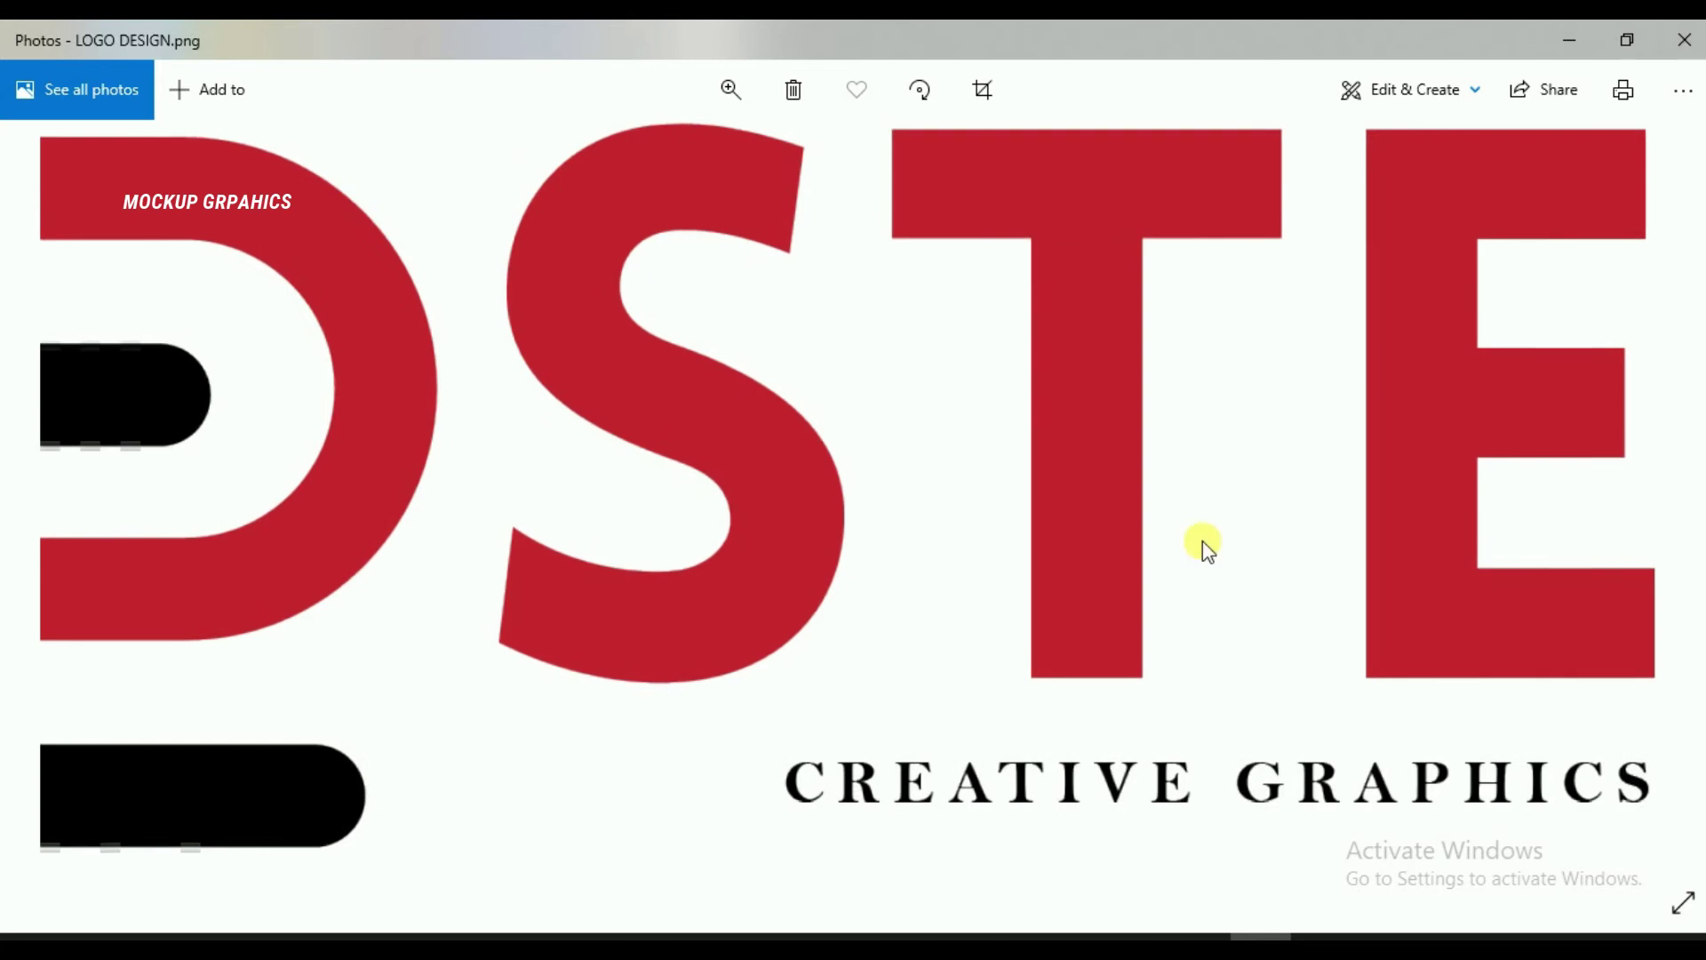
scroll(764, 546, "down", 3)
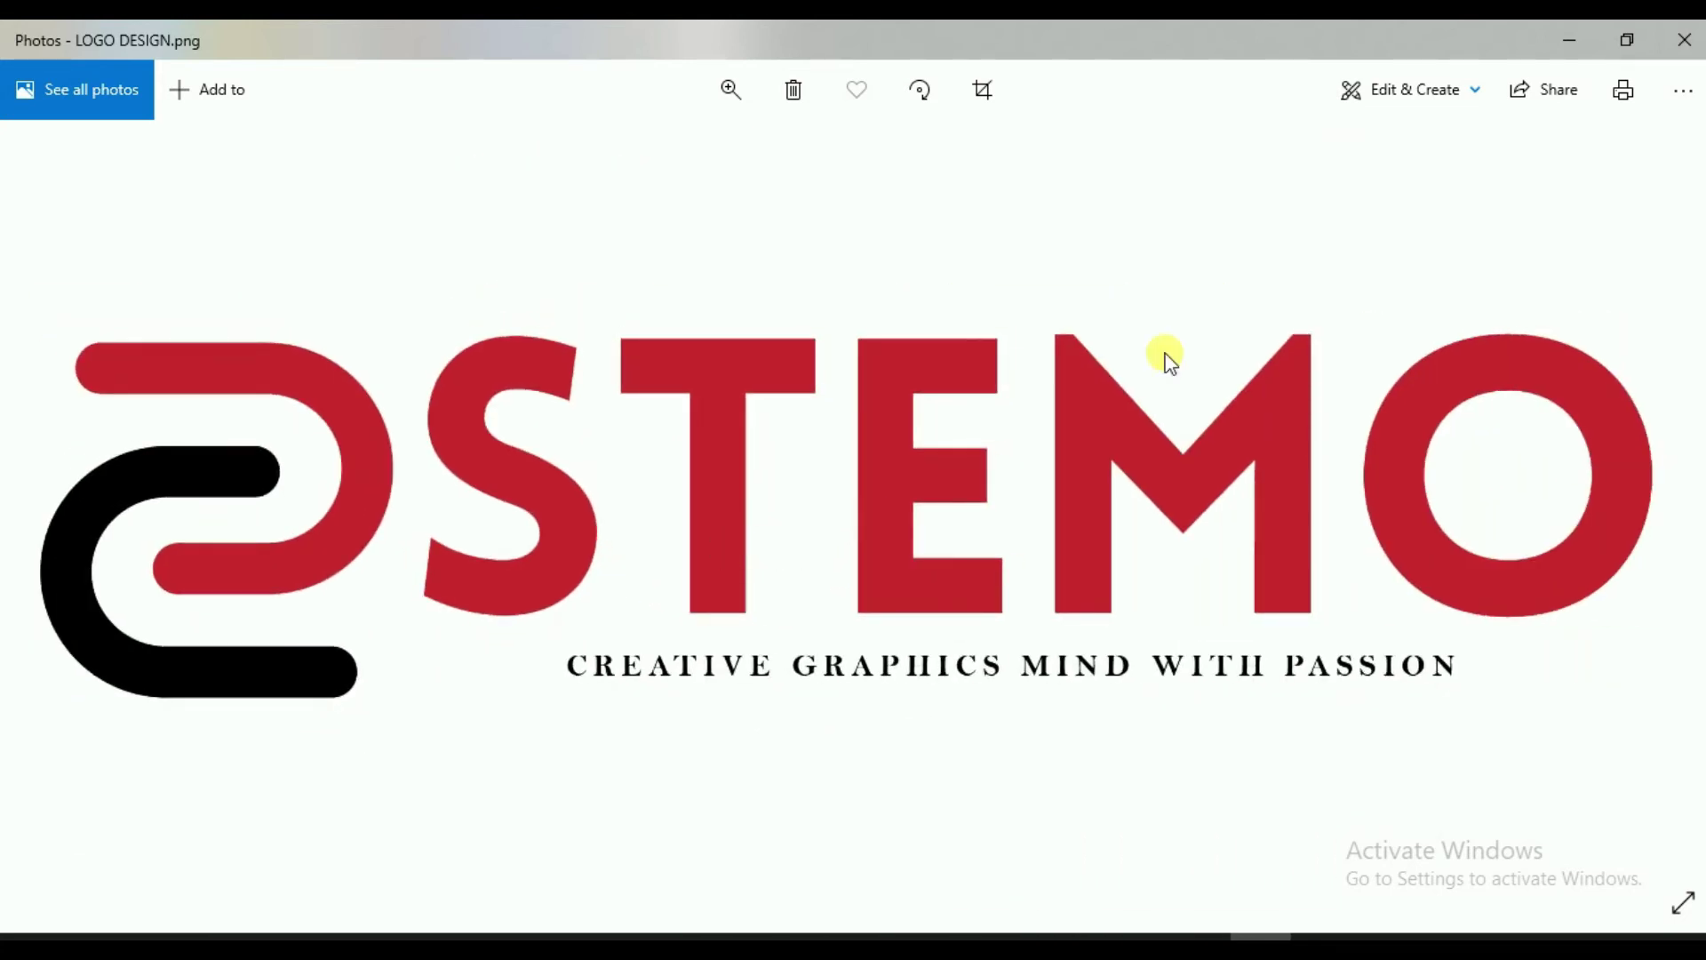
left_click(1697, 39)
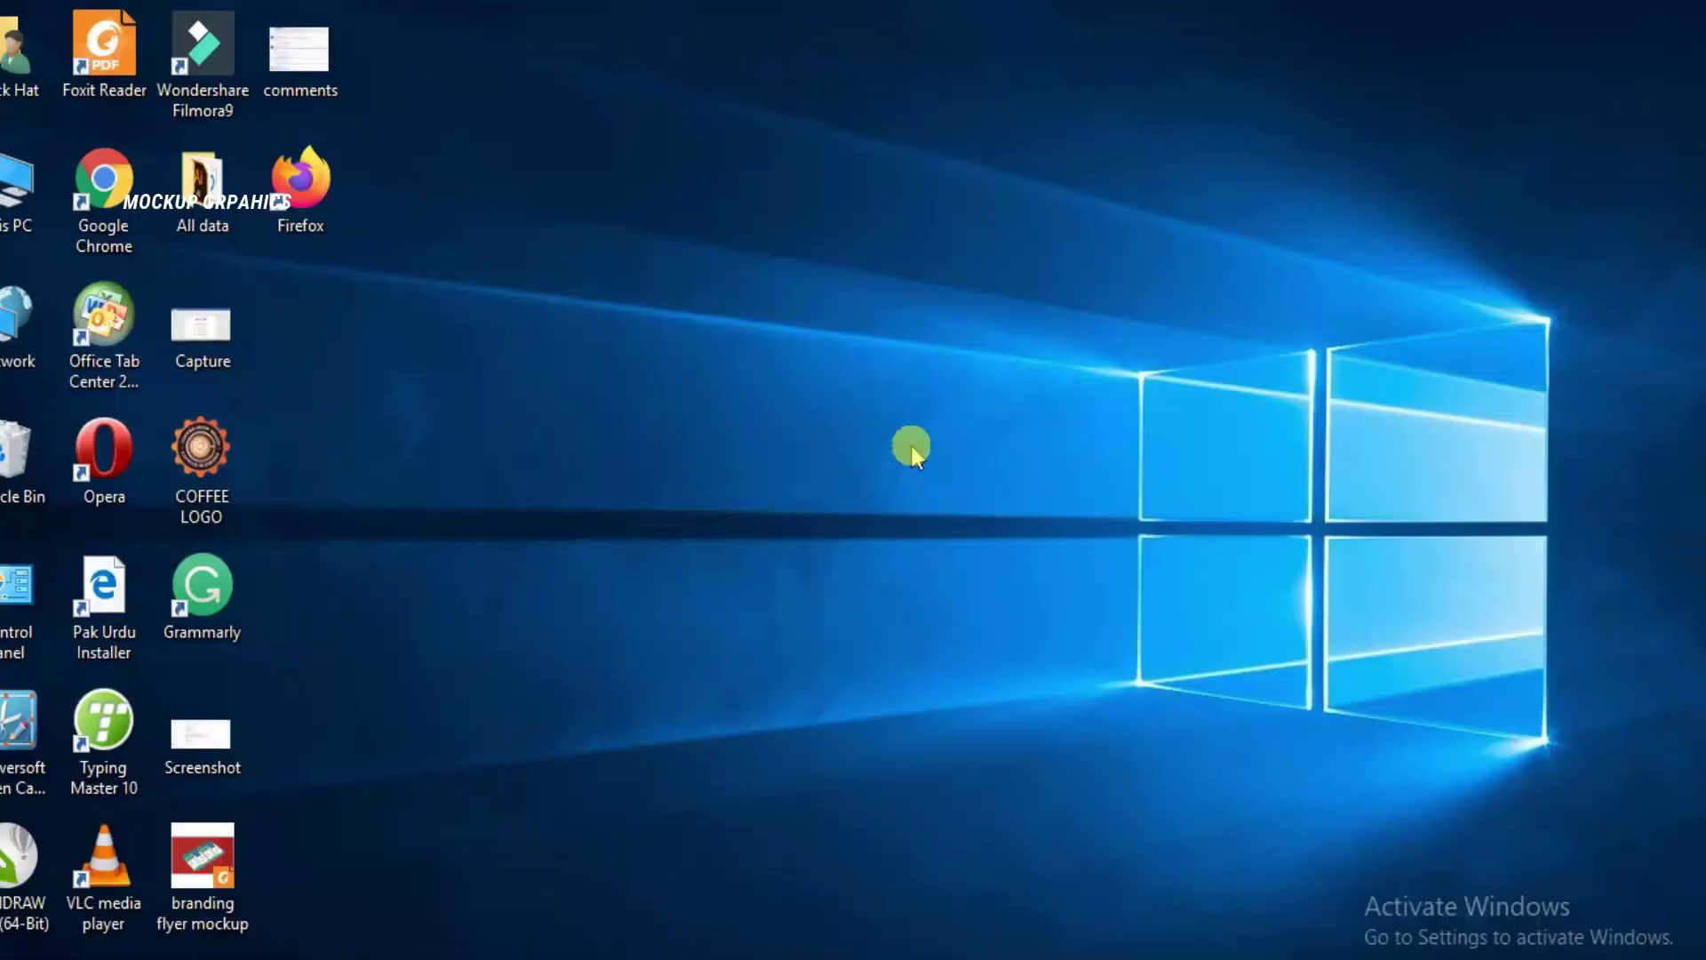
Refresh the desktop, open Chrome, and search Google for mockup graphics
right_click(896, 269)
left_click(955, 351)
left_click(774, 949)
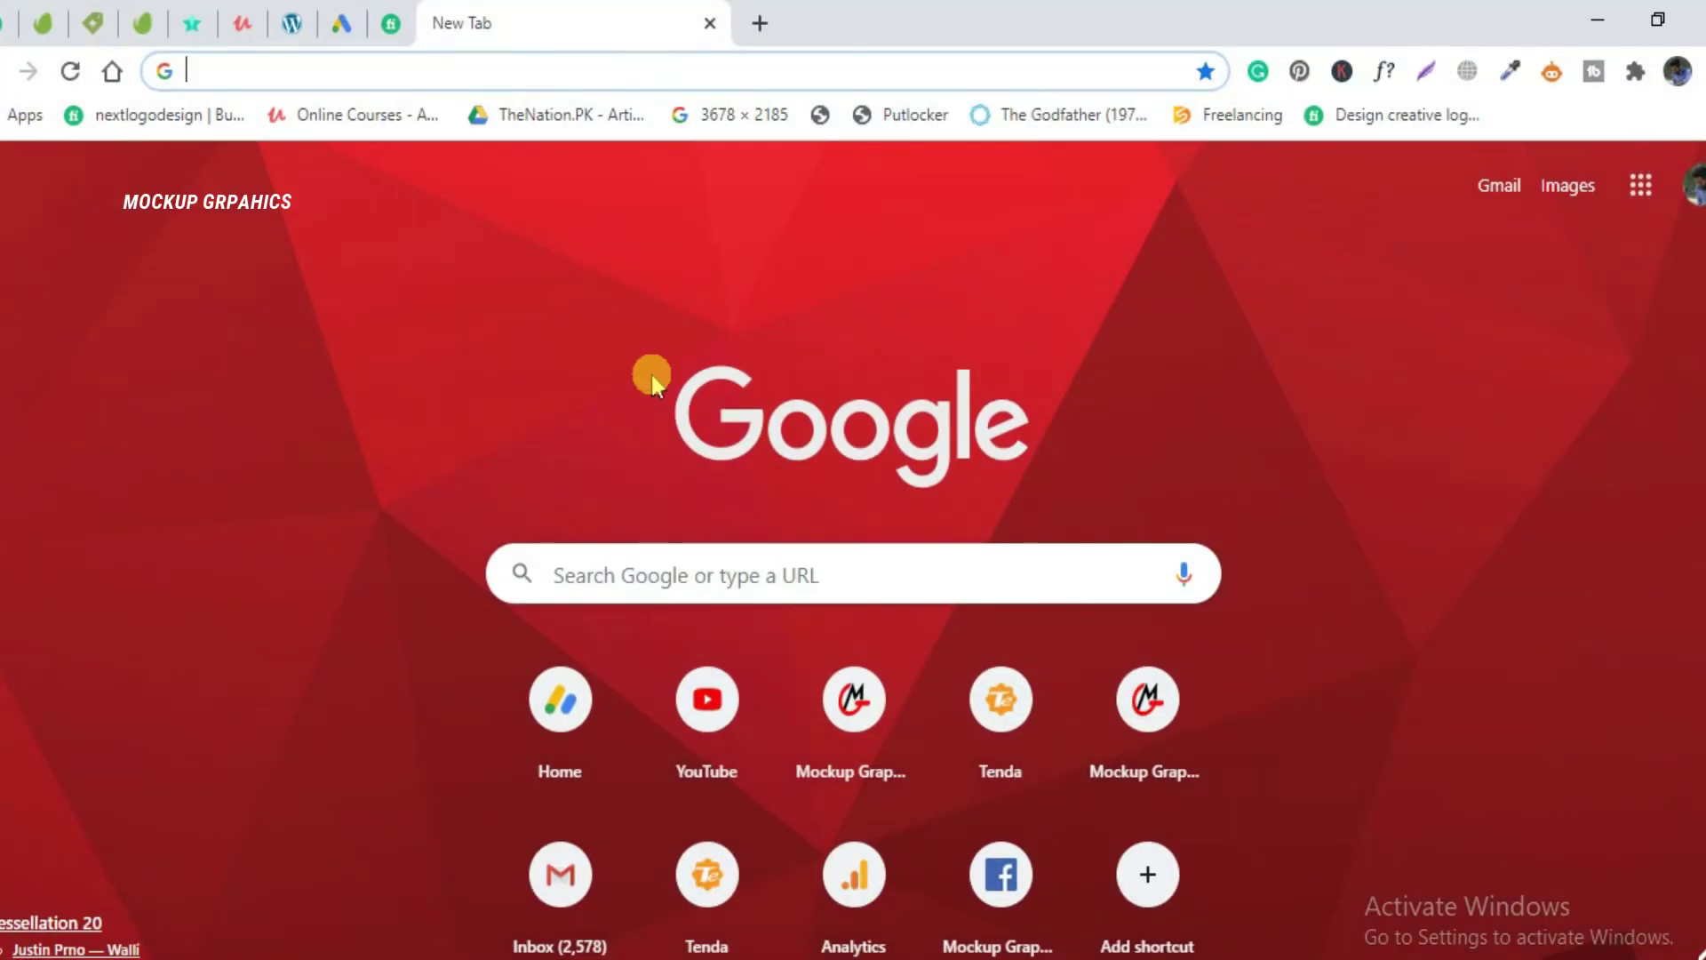
left_click(532, 76)
type("mocku")
key("BackSpace")
key("BackSpace")
type("ku")
key("BackSpace")
key("BackSpace")
type("up graphics")
key("Return")
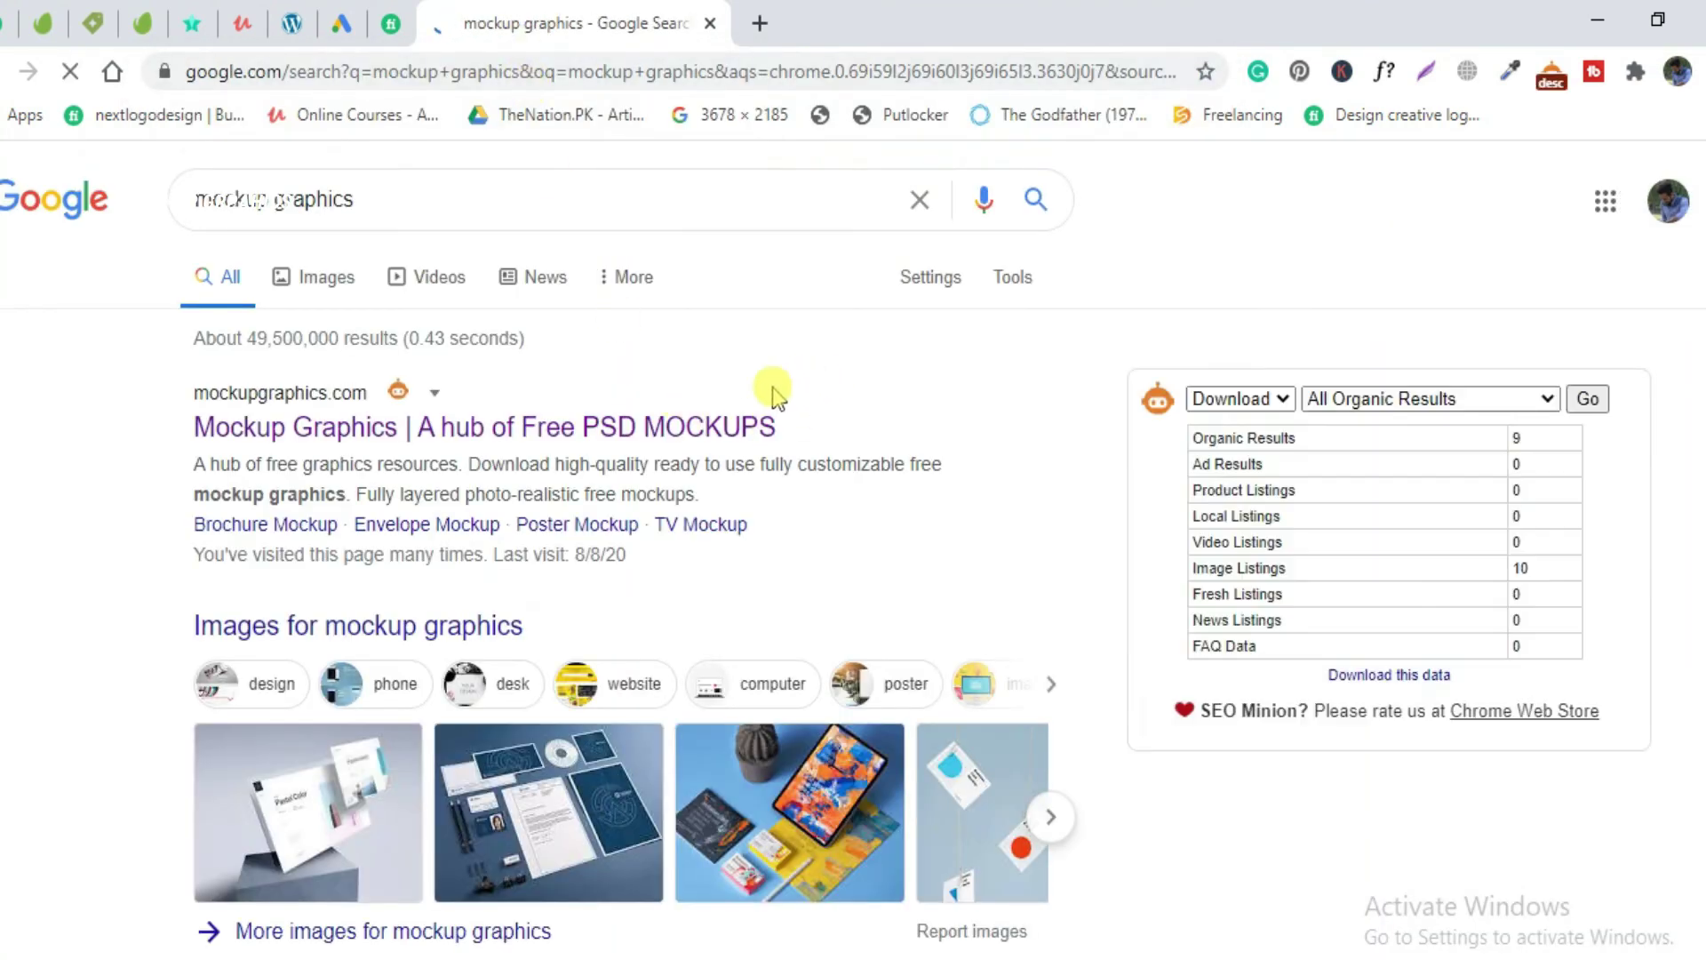
On the Mockup Graphics site, open the Modern Logo Mockup page via the Logo Mockup category
left_click(745, 426)
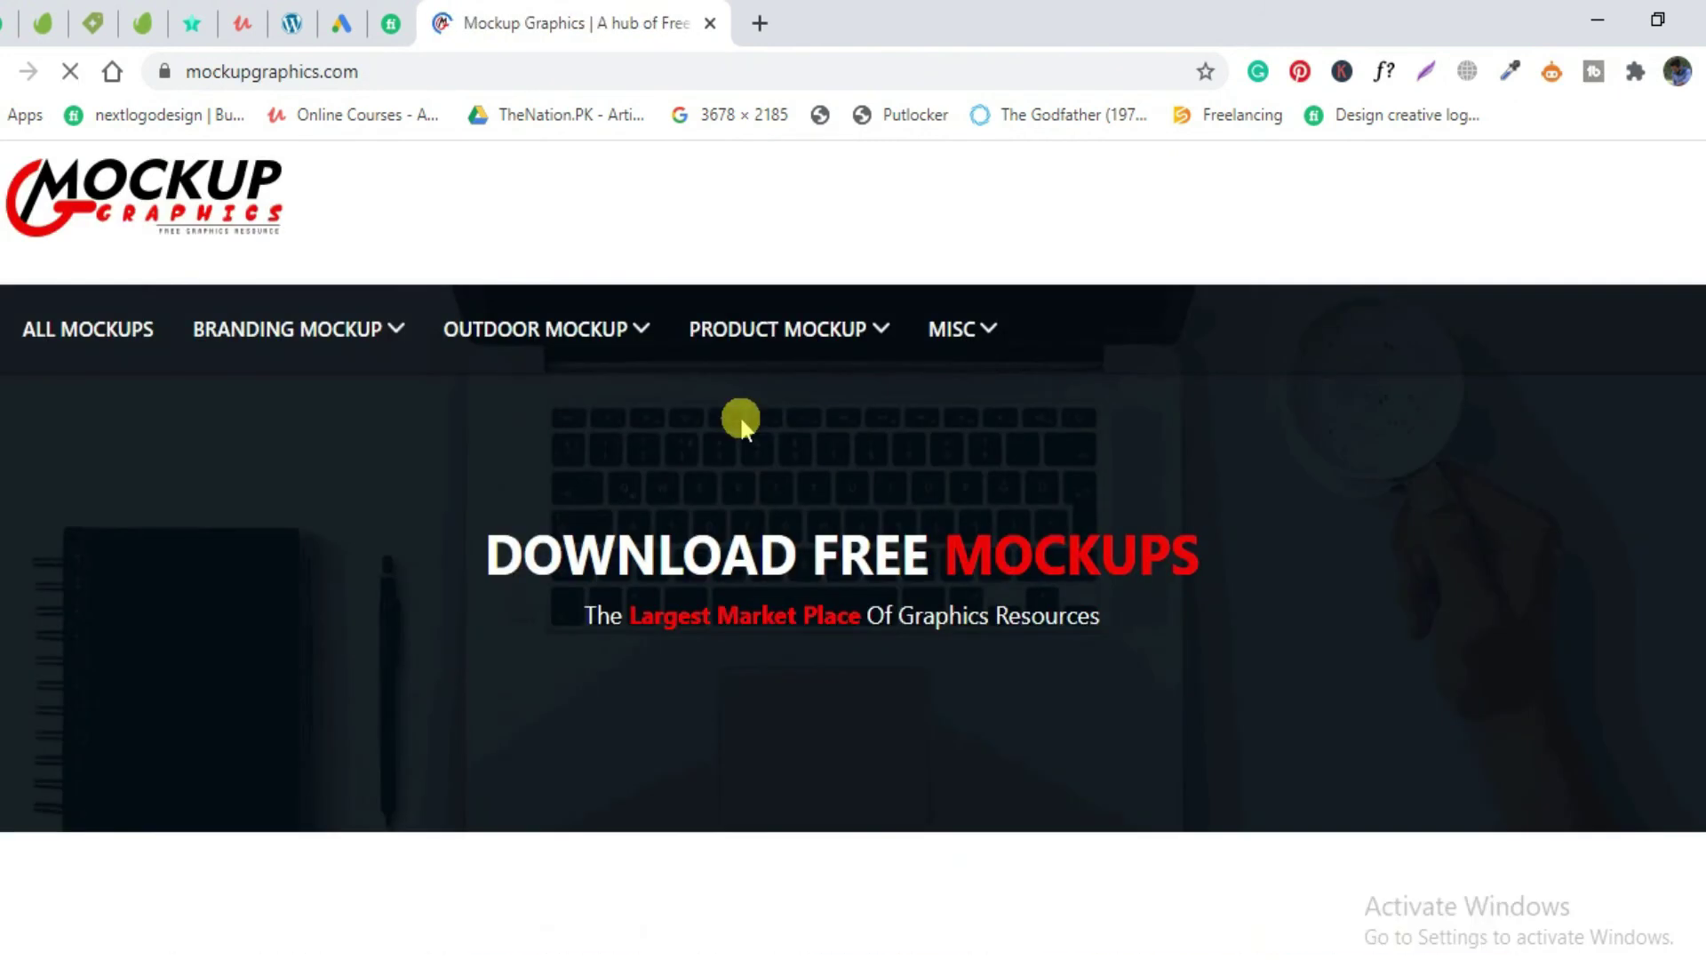
scroll(743, 424, "down", 5)
scroll(741, 429, "down", 7)
scroll(739, 430, "down", 5)
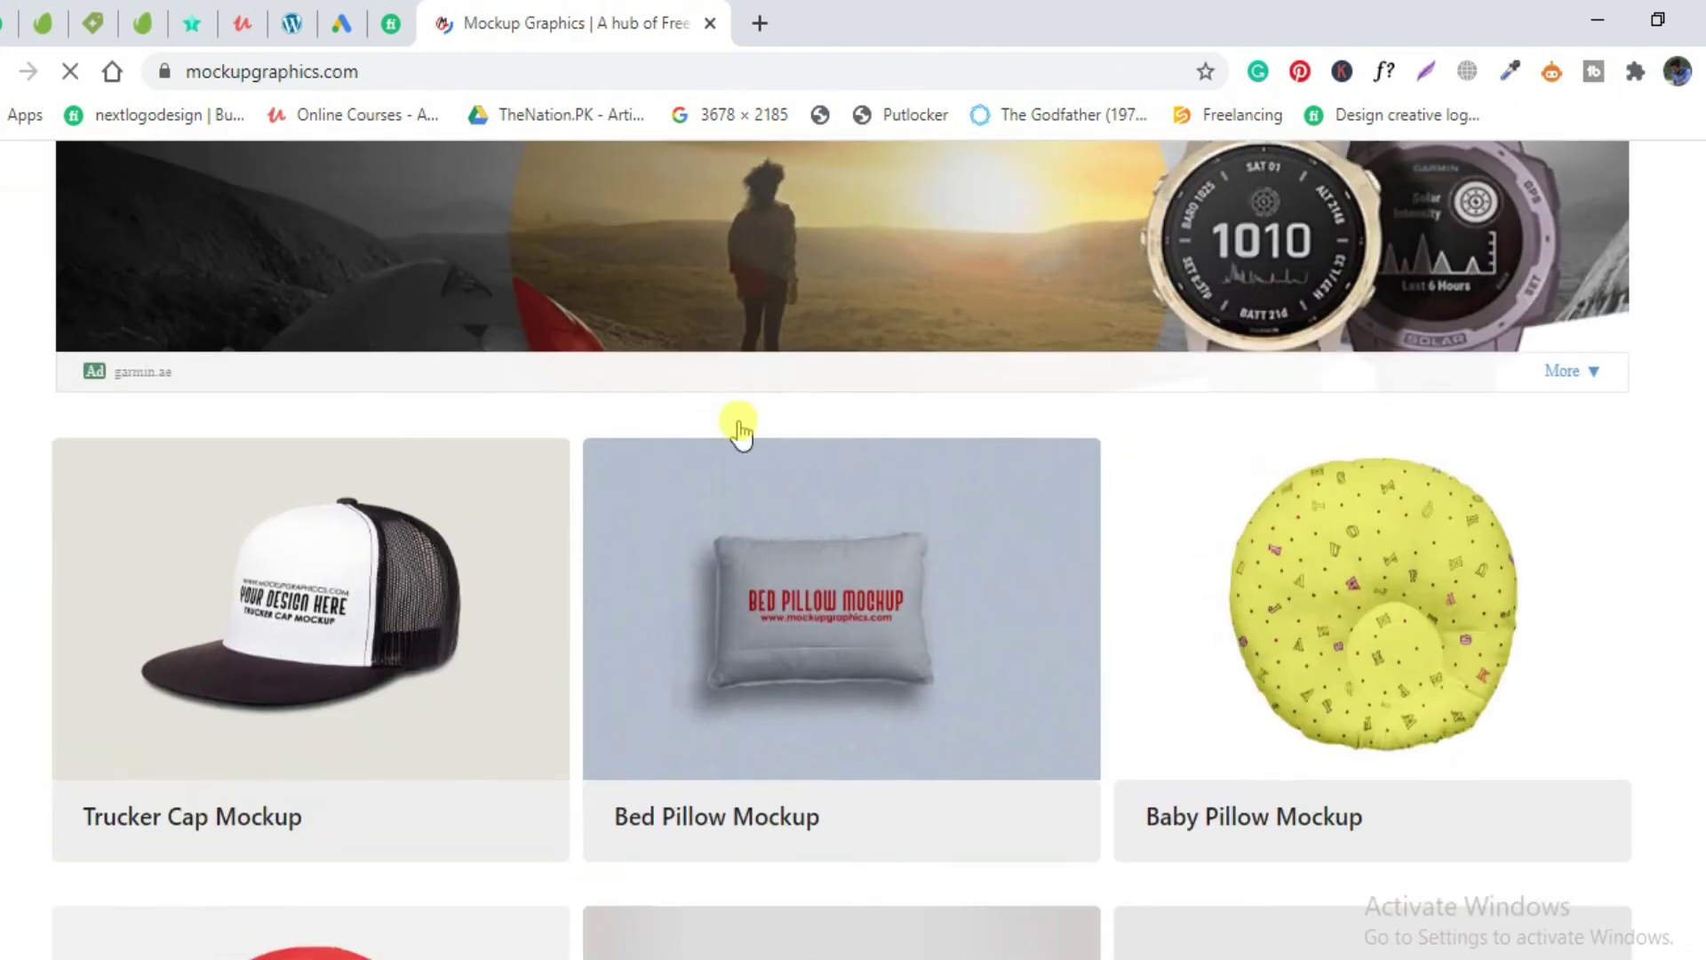
scroll(738, 432, "up", 6)
scroll(737, 431, "up", 7)
scroll(738, 431, "up", 3)
scroll(738, 431, "down", 8)
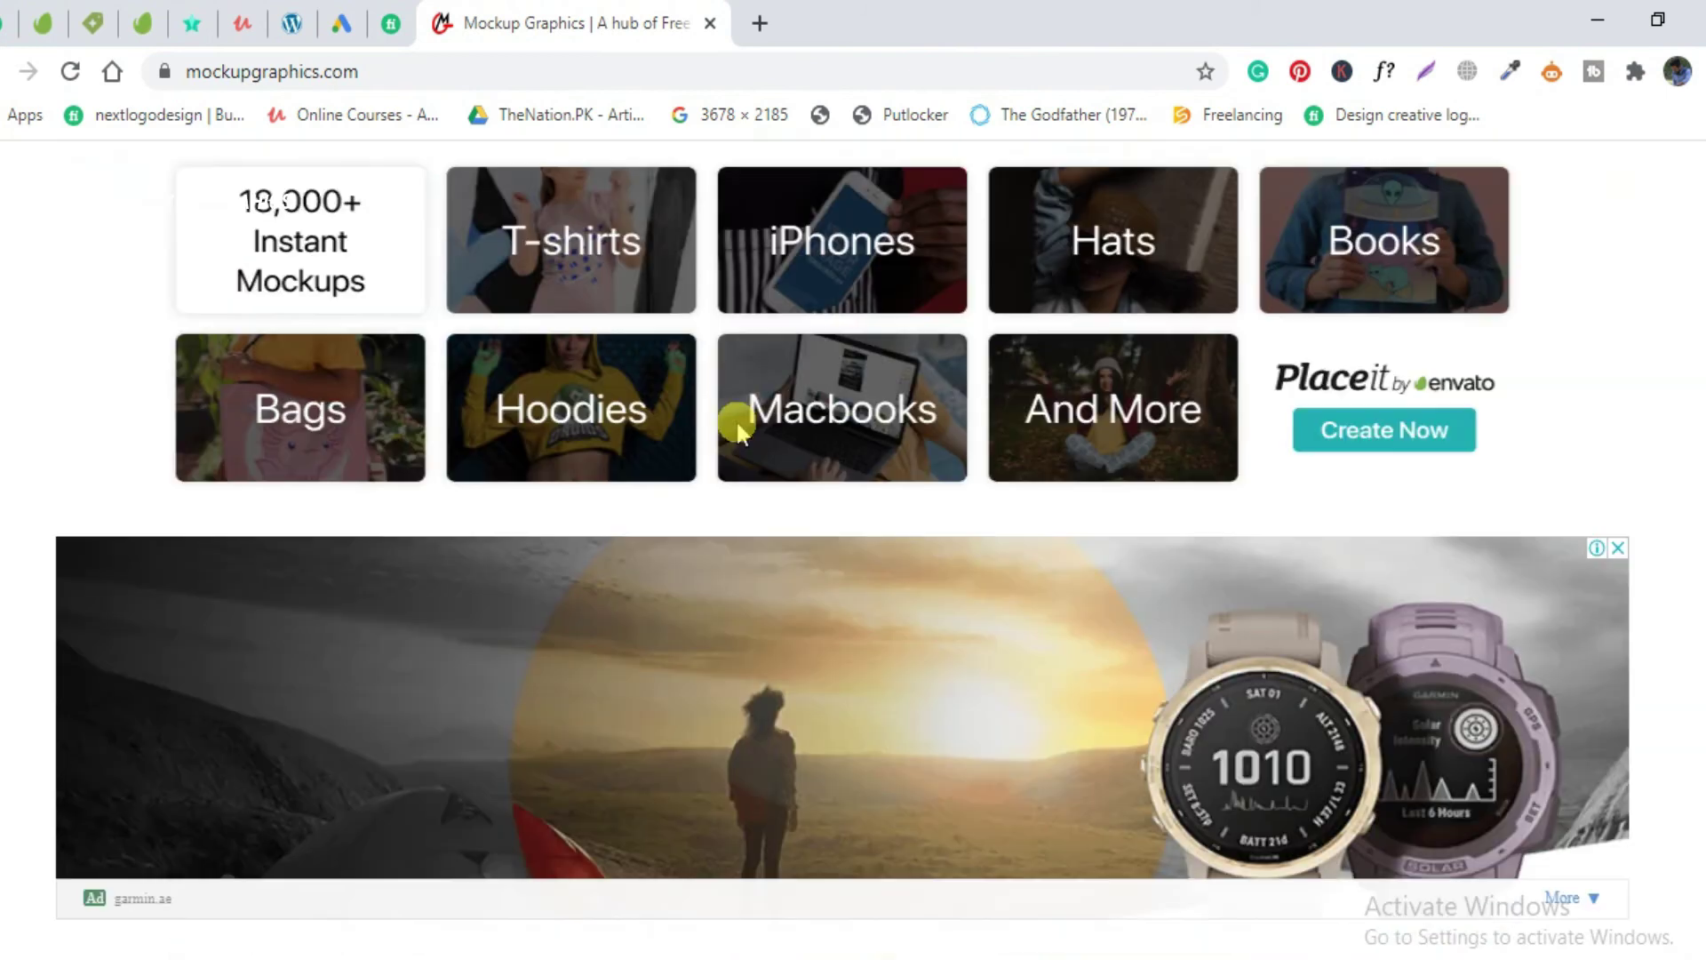
scroll(737, 432, "up", 5)
scroll(734, 423, "up", 3)
mouse_move(297, 328)
left_click(296, 464)
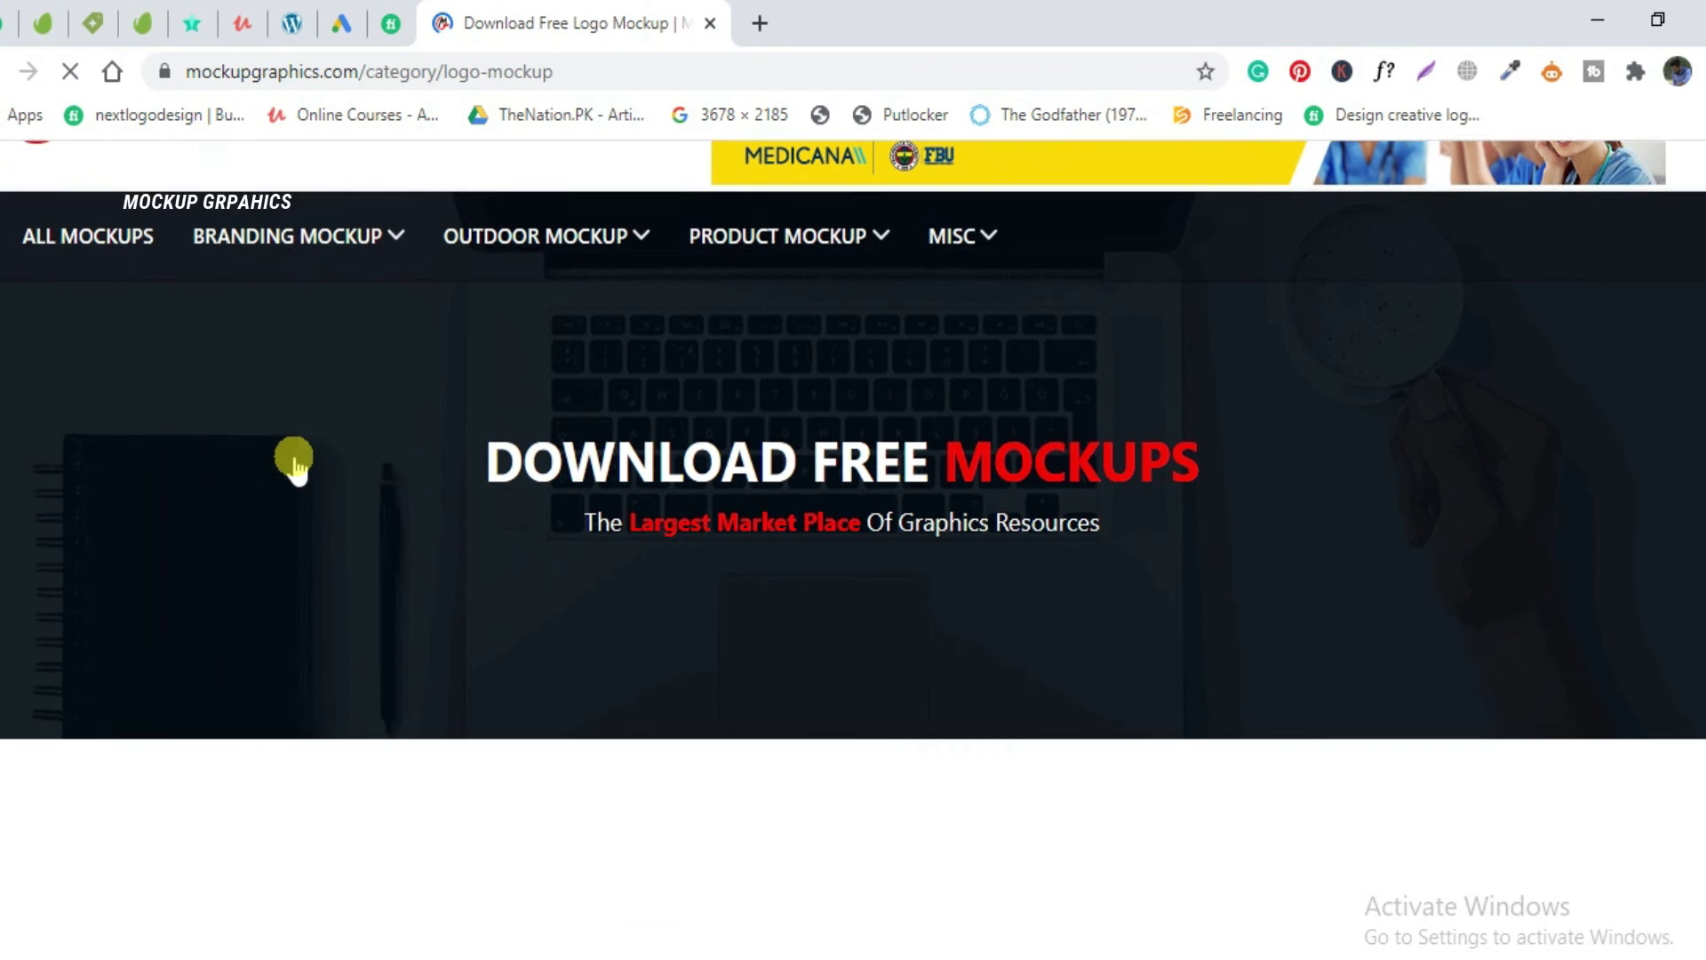
scroll(296, 464, "down", 5)
scroll(296, 464, "down", 7)
scroll(297, 464, "down", 3)
scroll(297, 465, "up", 3)
left_click(862, 573)
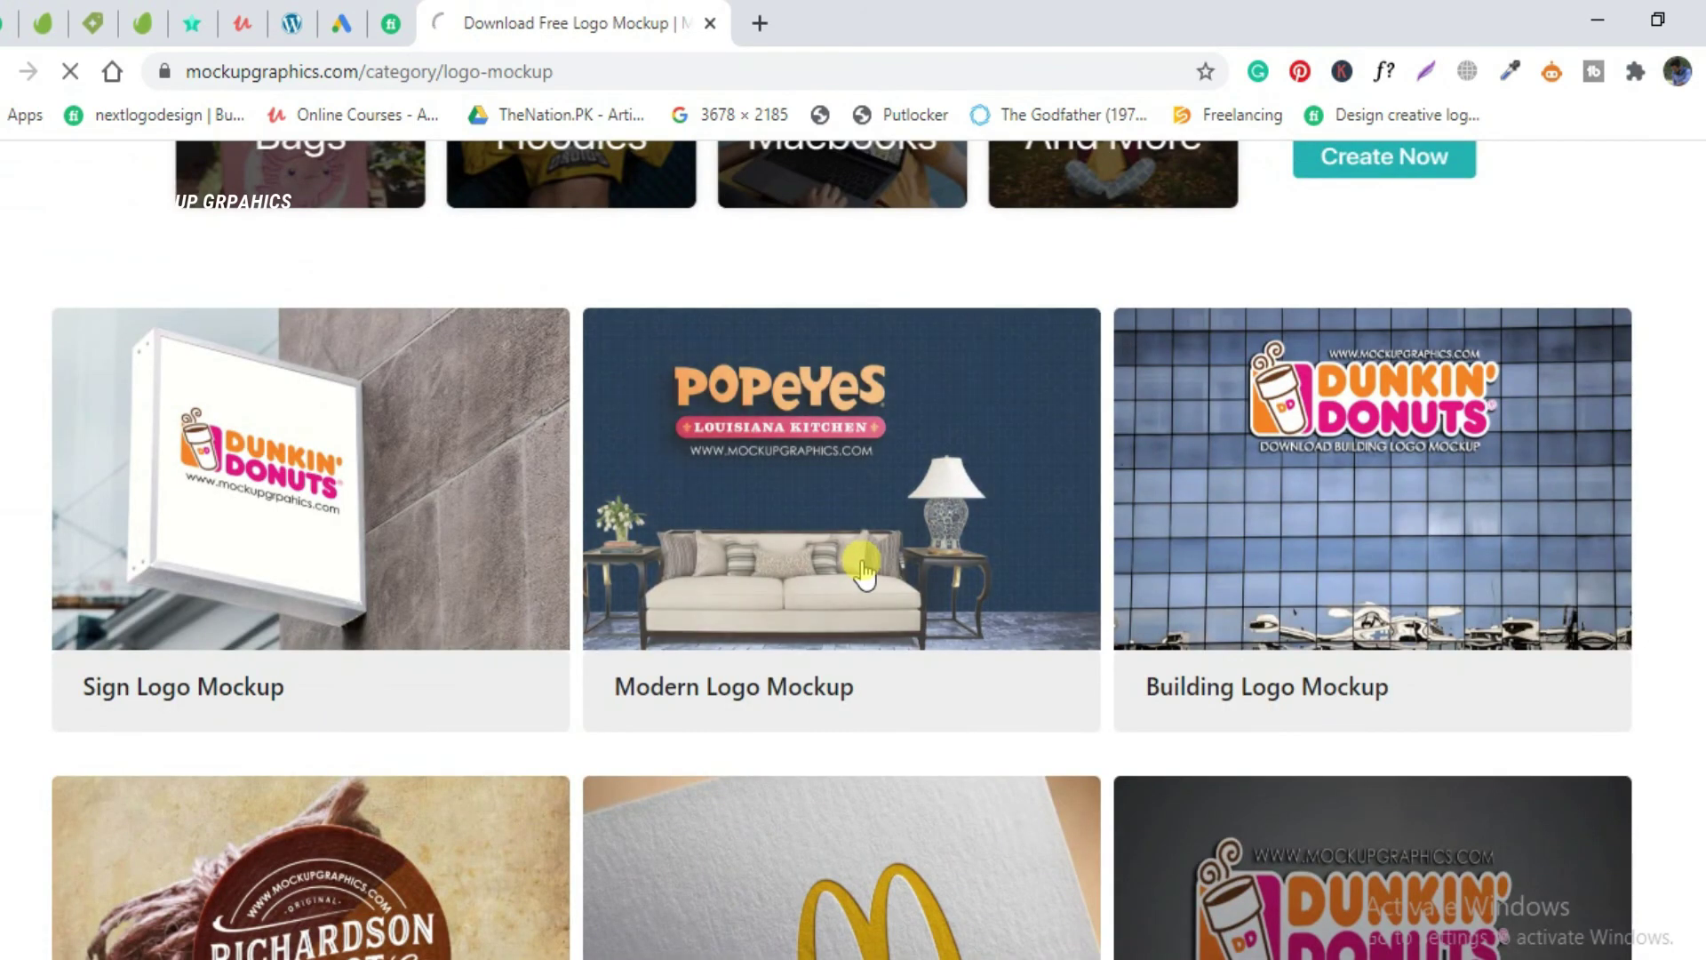
Go to the mockup's download page and download the Modern Logo Mockup .rar file
scroll(860, 558, "down", 2)
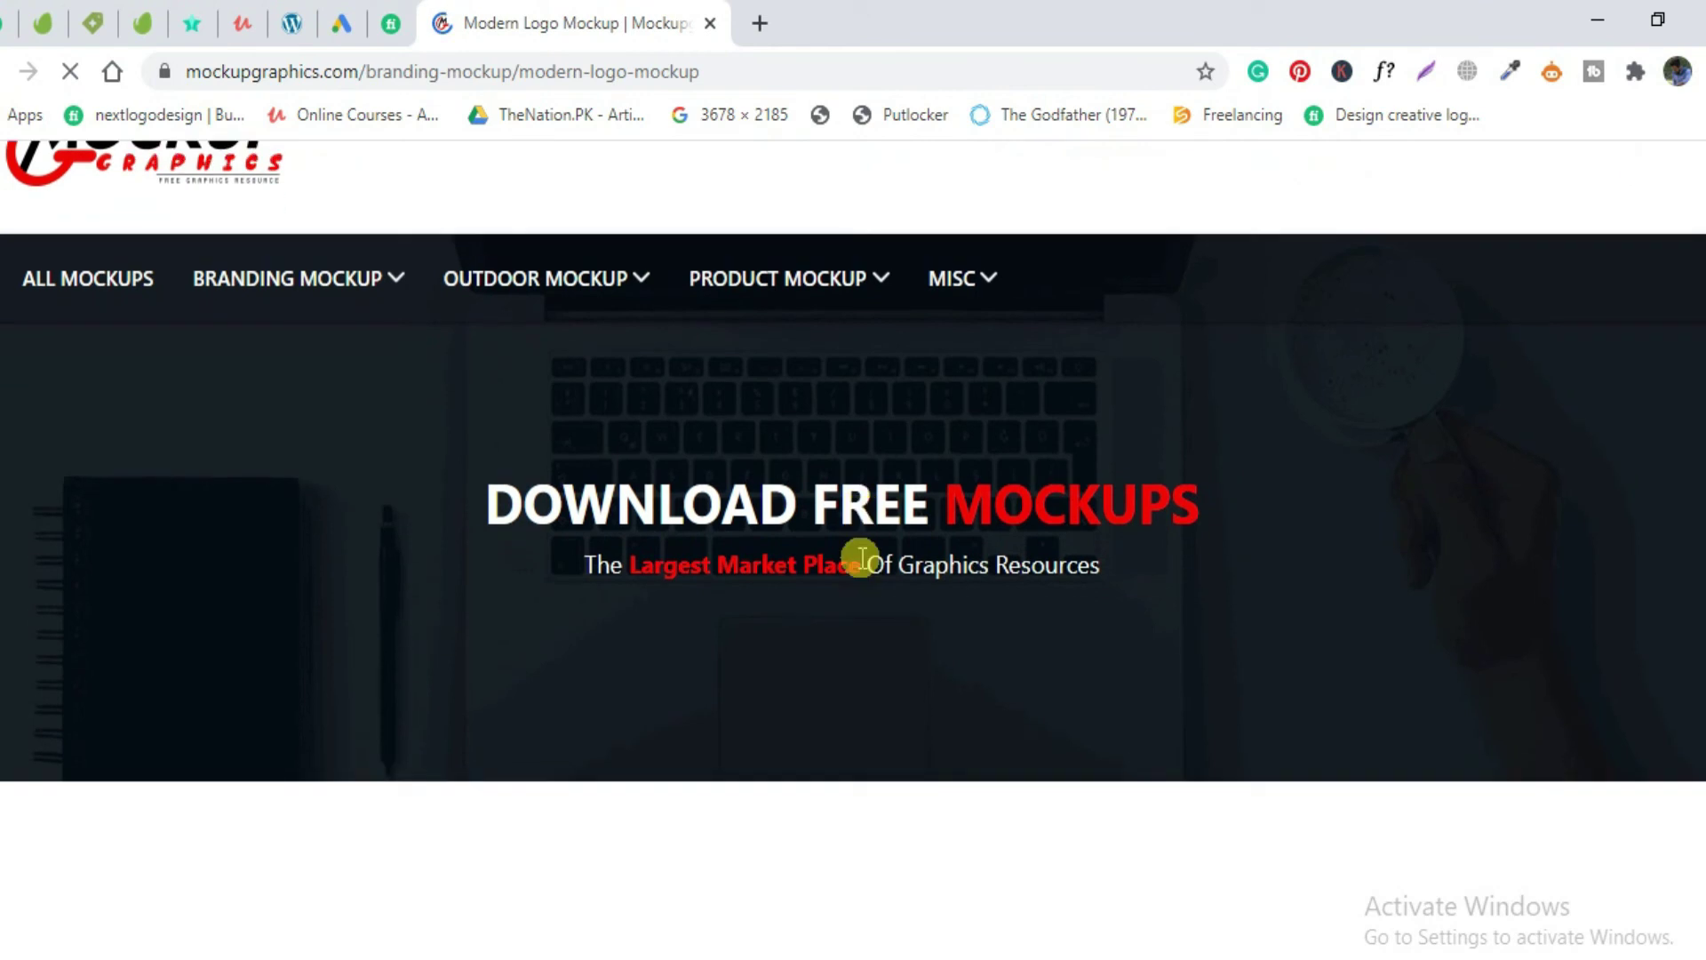
scroll(860, 558, "down", 5)
scroll(860, 558, "down", 5)
scroll(860, 558, "down", 5)
scroll(860, 560, "down", 5)
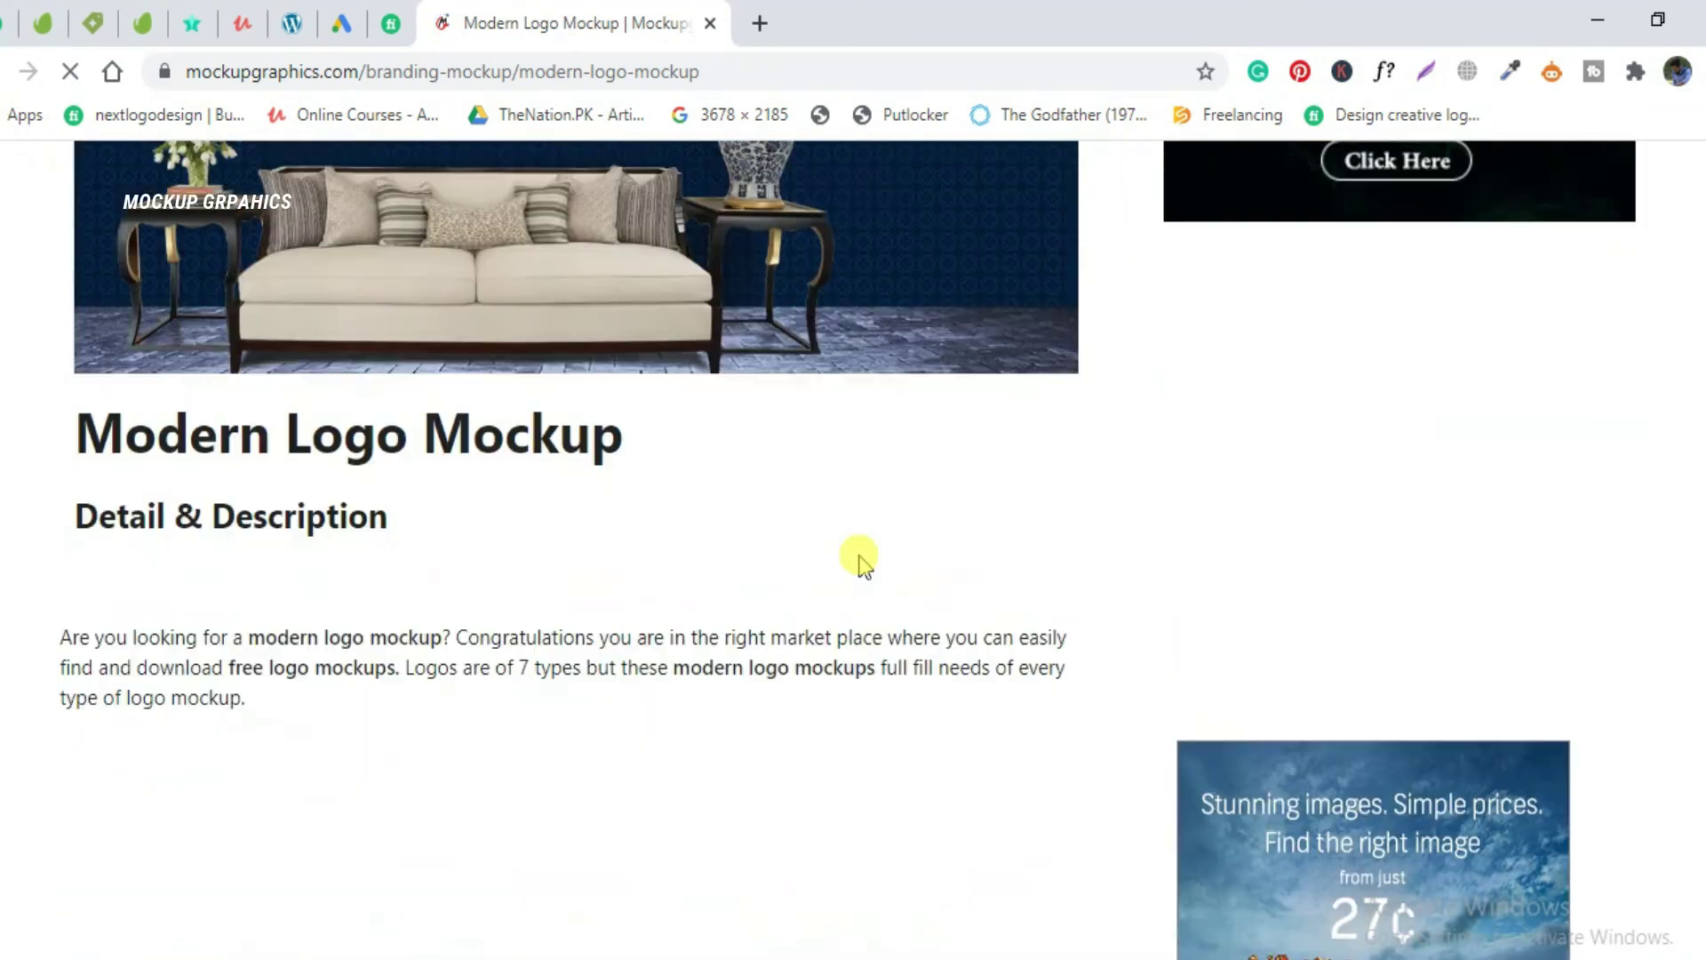
scroll(860, 560, "down", 5)
scroll(860, 560, "down", 4)
scroll(860, 560, "down", 5)
scroll(858, 556, "down", 5)
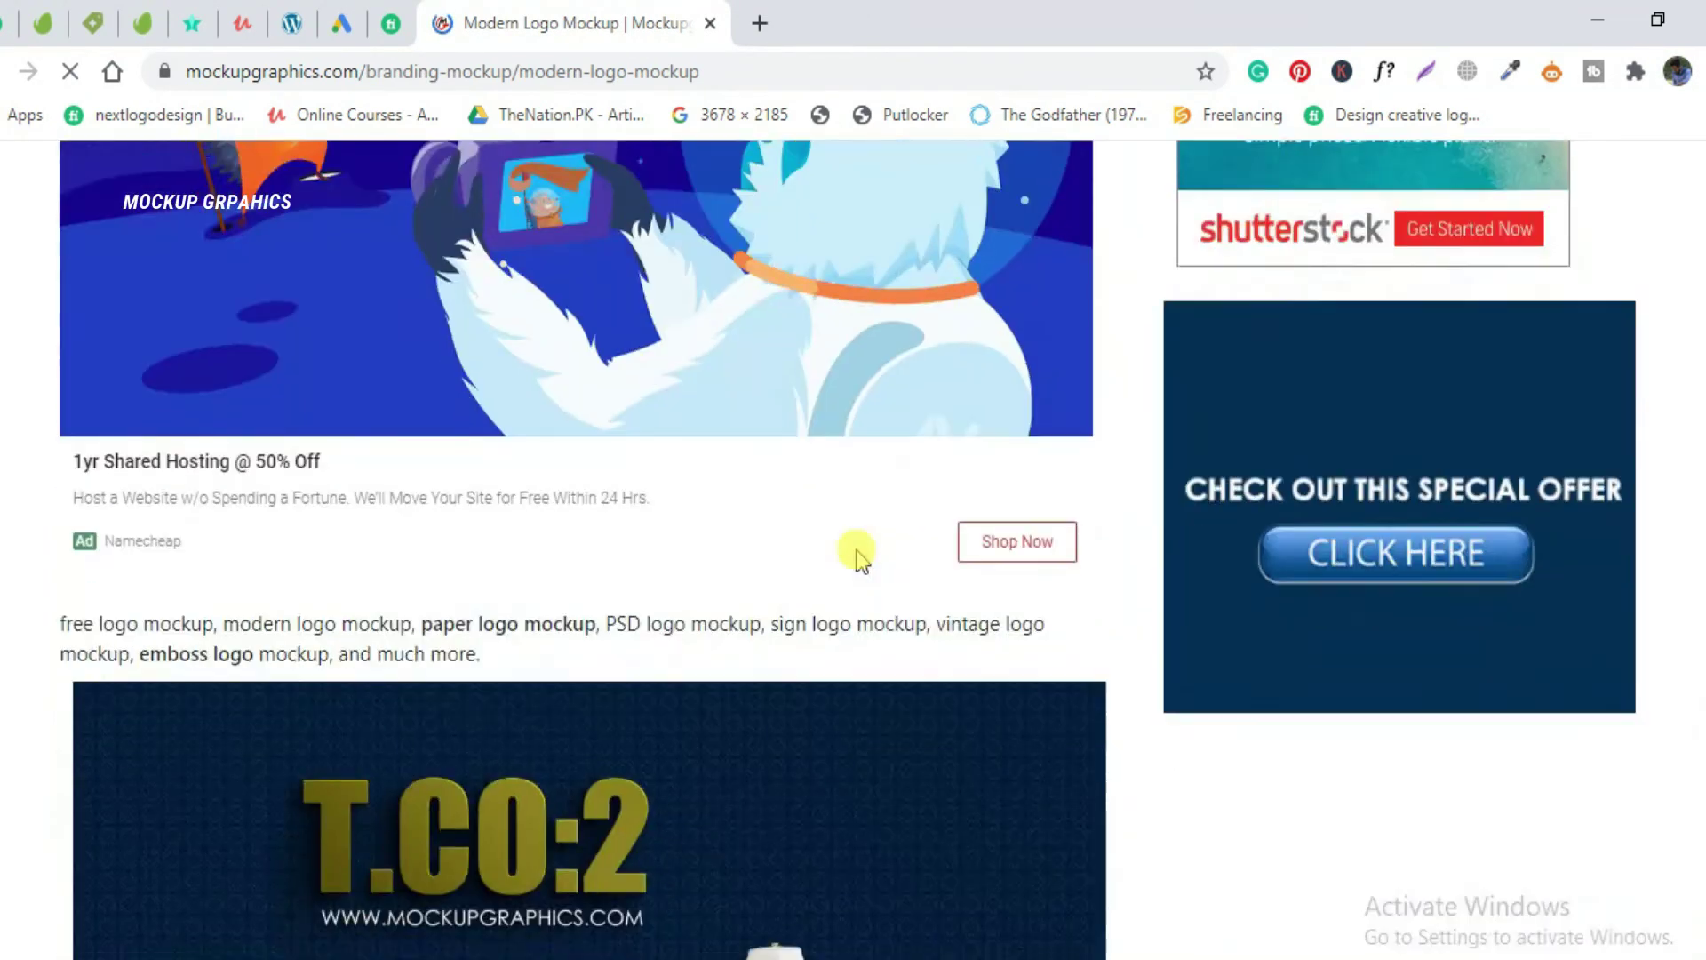
scroll(858, 555, "down", 5)
scroll(860, 556, "down", 3)
scroll(860, 556, "down", 5)
scroll(860, 556, "down", 2)
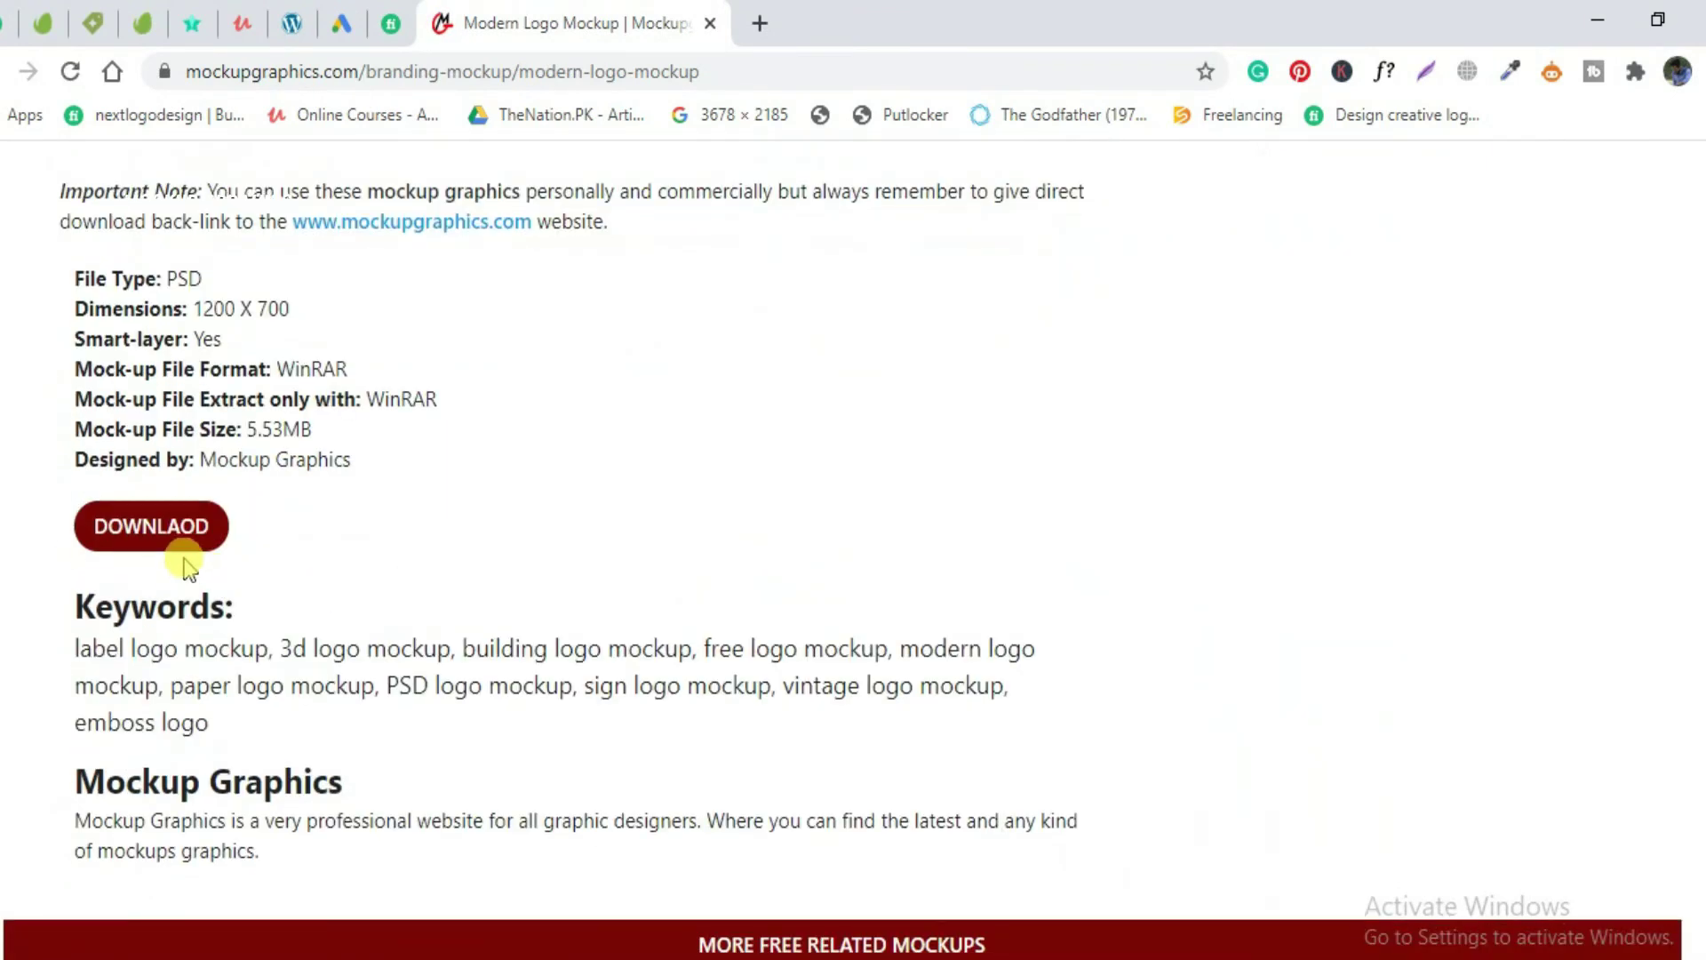
left_click(180, 526)
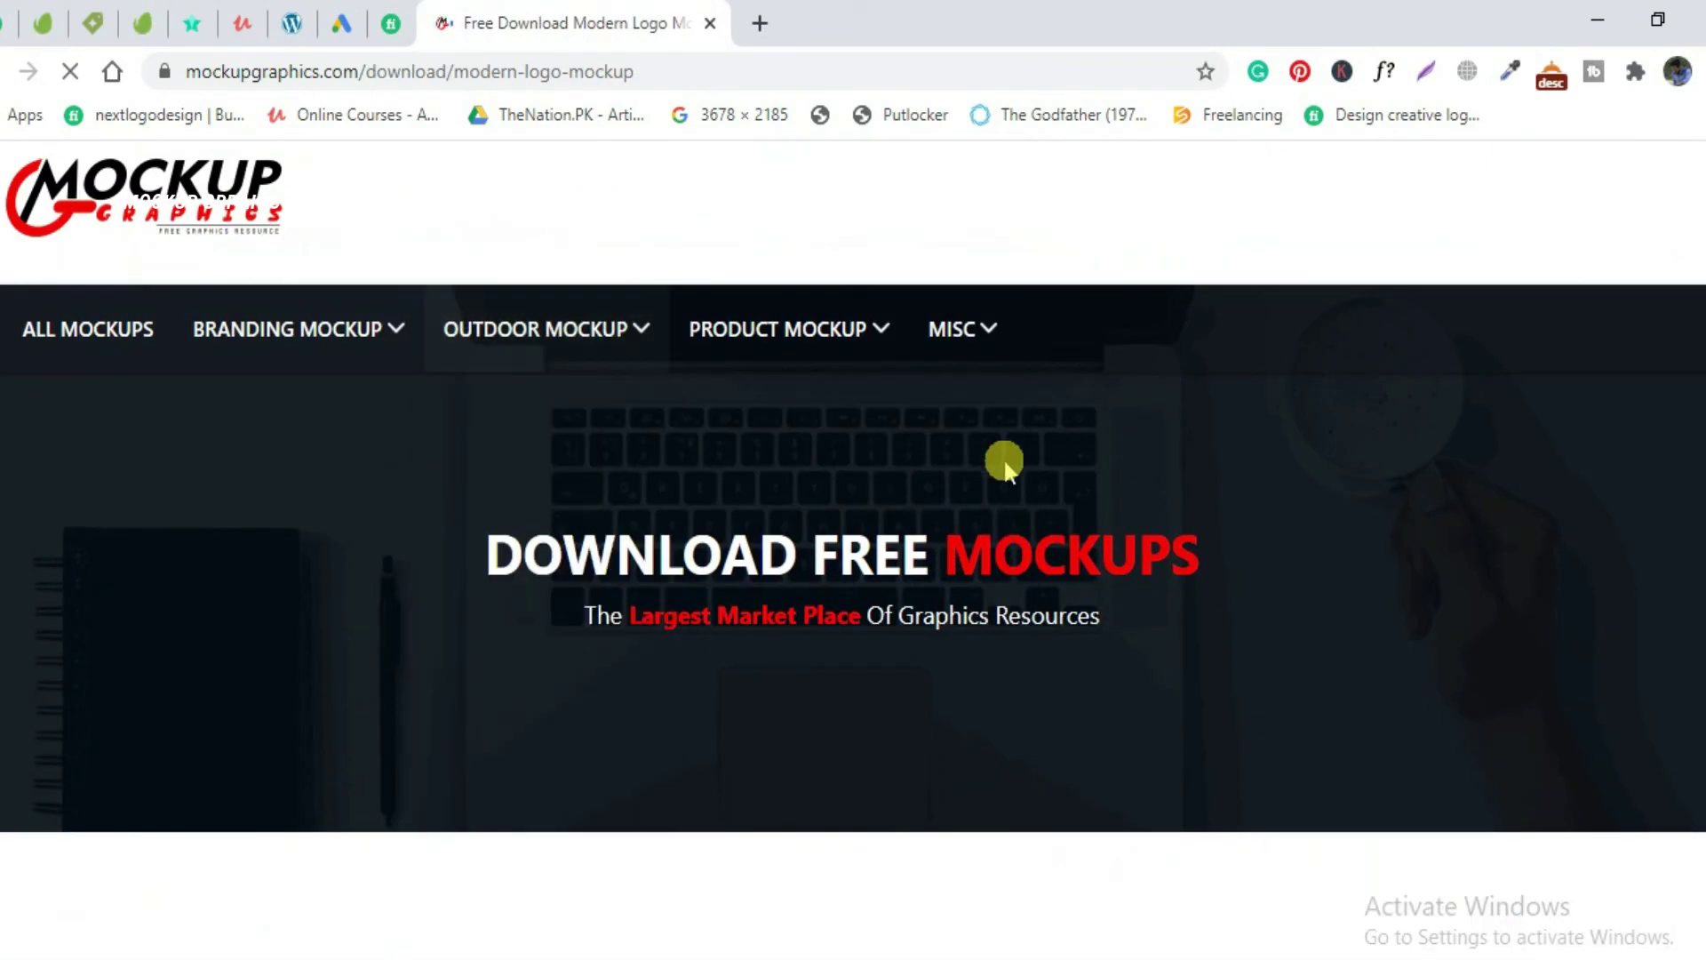
scroll(1005, 461, "down", 4)
scroll(1004, 461, "down", 5)
scroll(1004, 461, "down", 7)
scroll(1002, 460, "down", 1)
scroll(1003, 461, "down", 5)
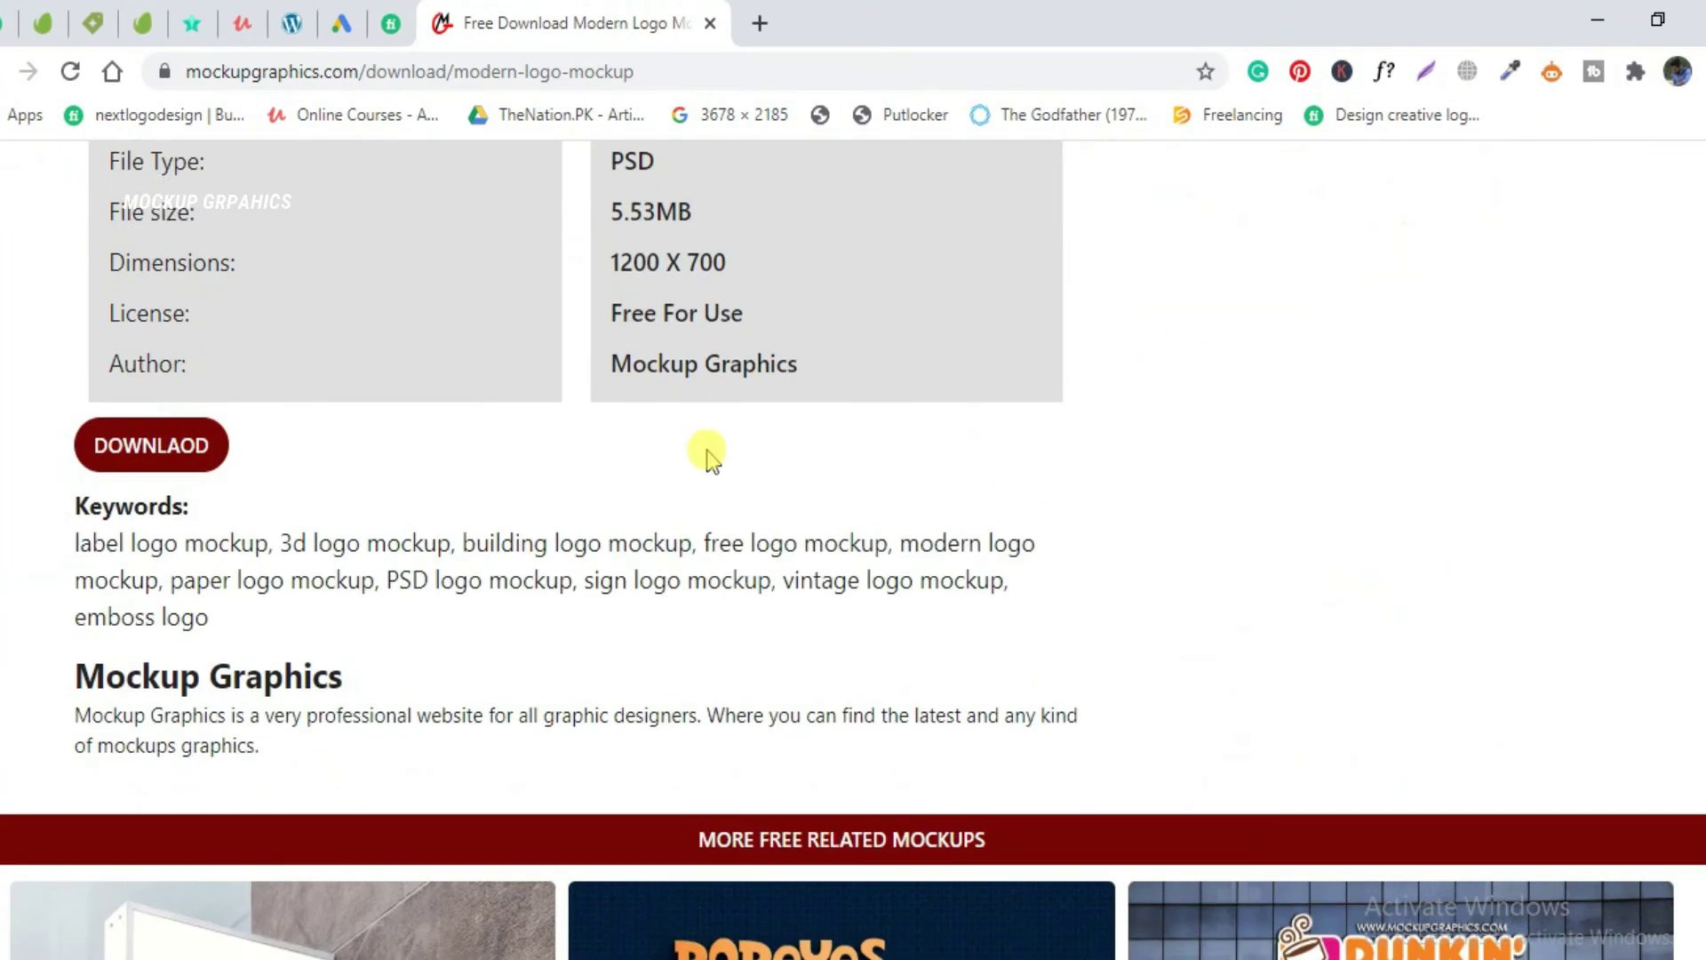
left_click(171, 448)
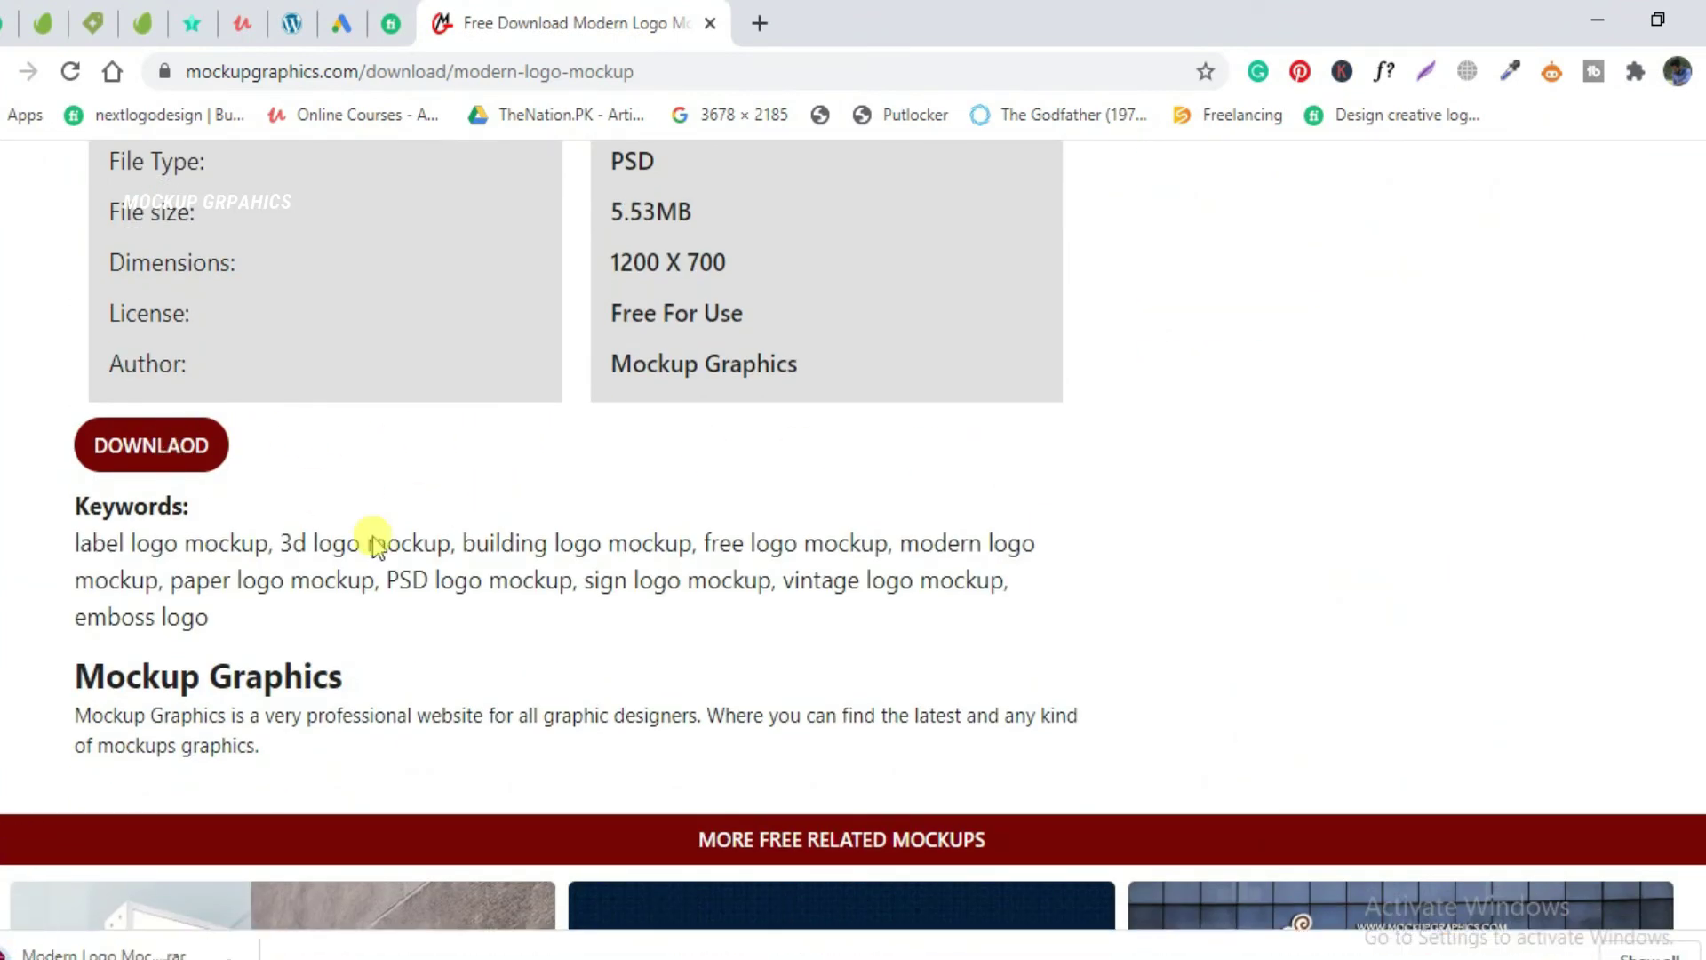
right_click(152, 953)
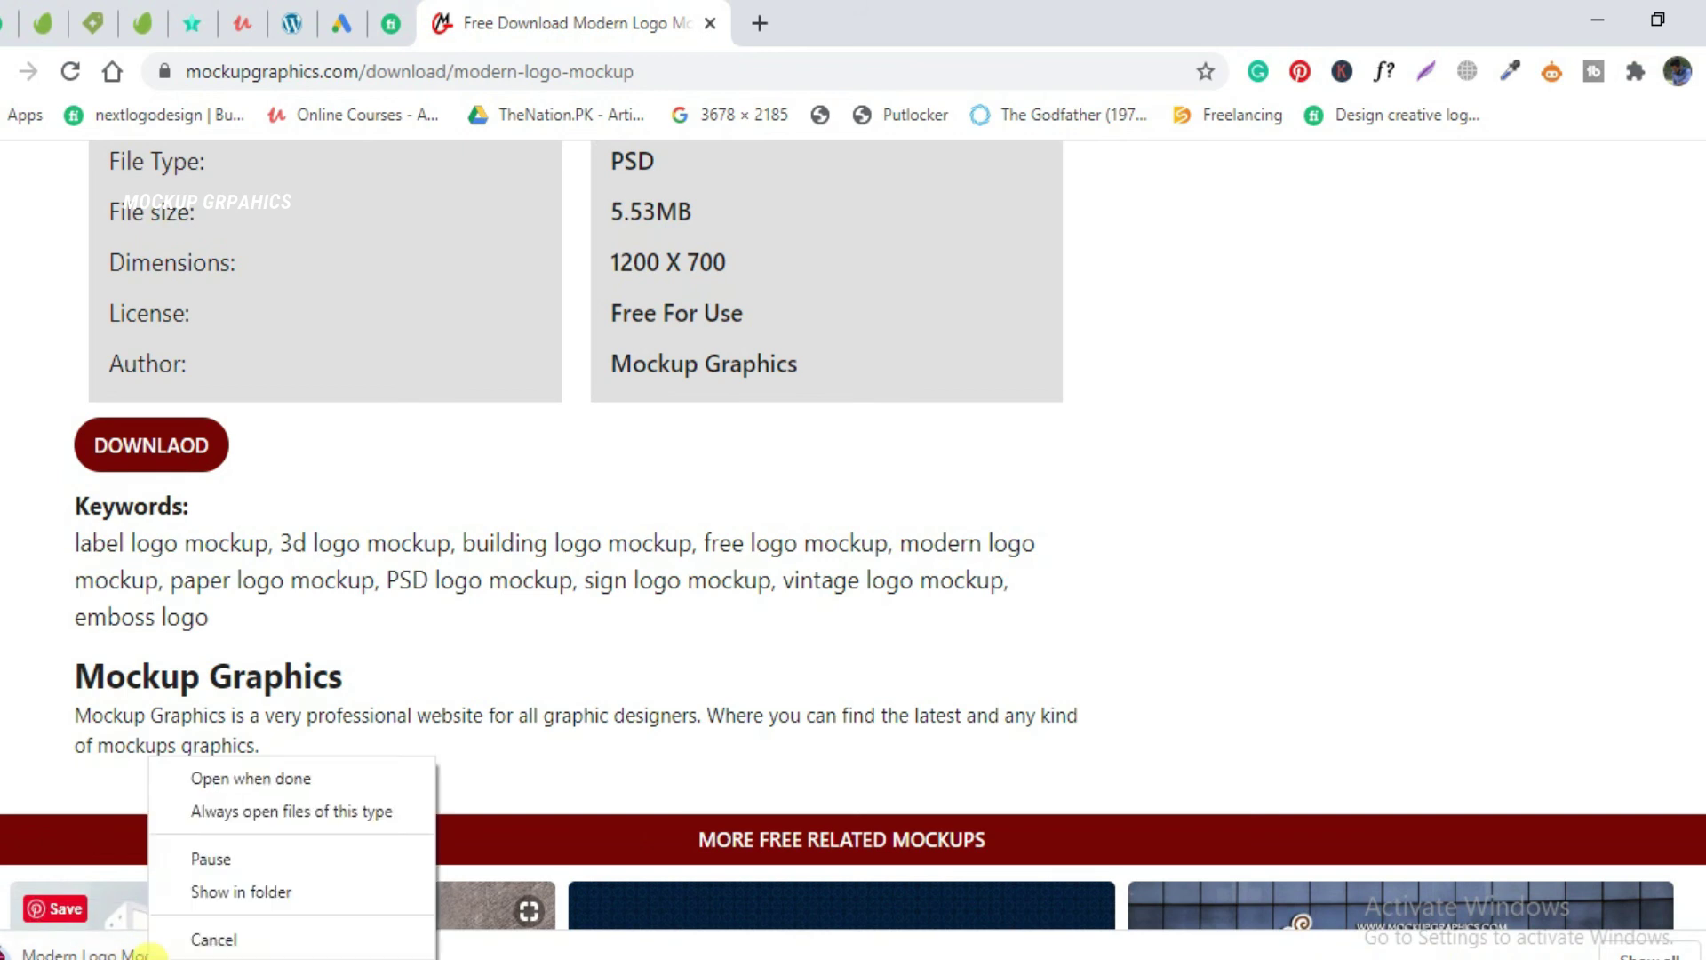
Show the downloaded mockup archive in its folder and extract it there with Extract Here
left_click(238, 891)
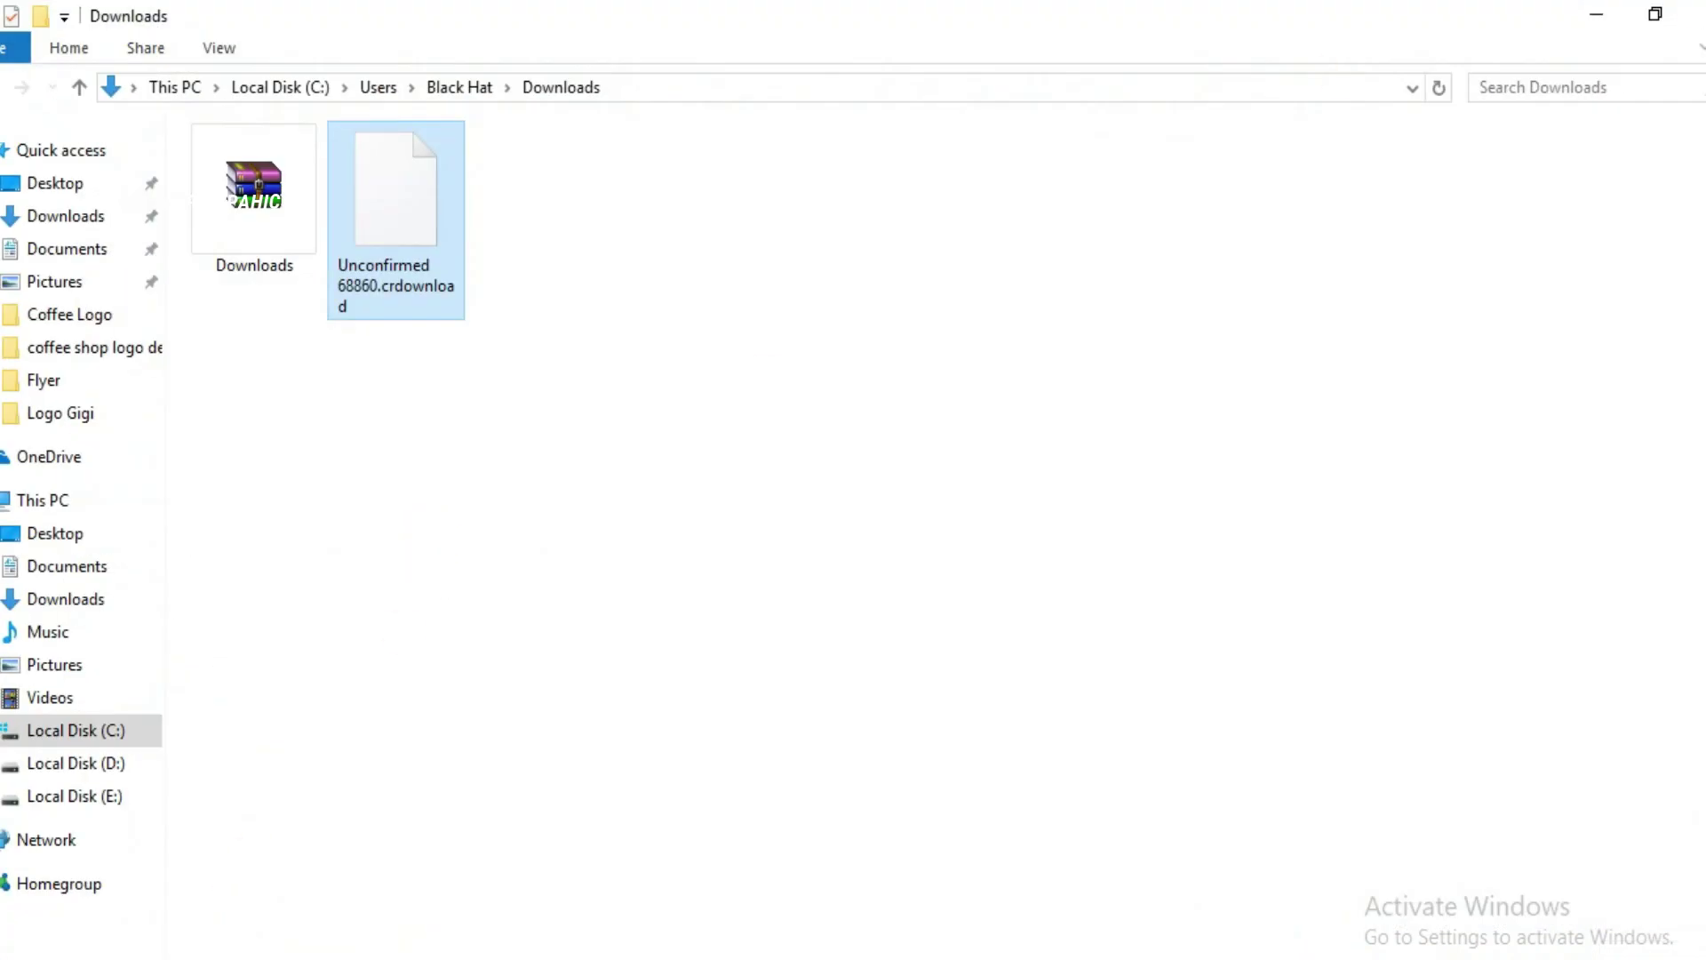
left_click(1695, 15)
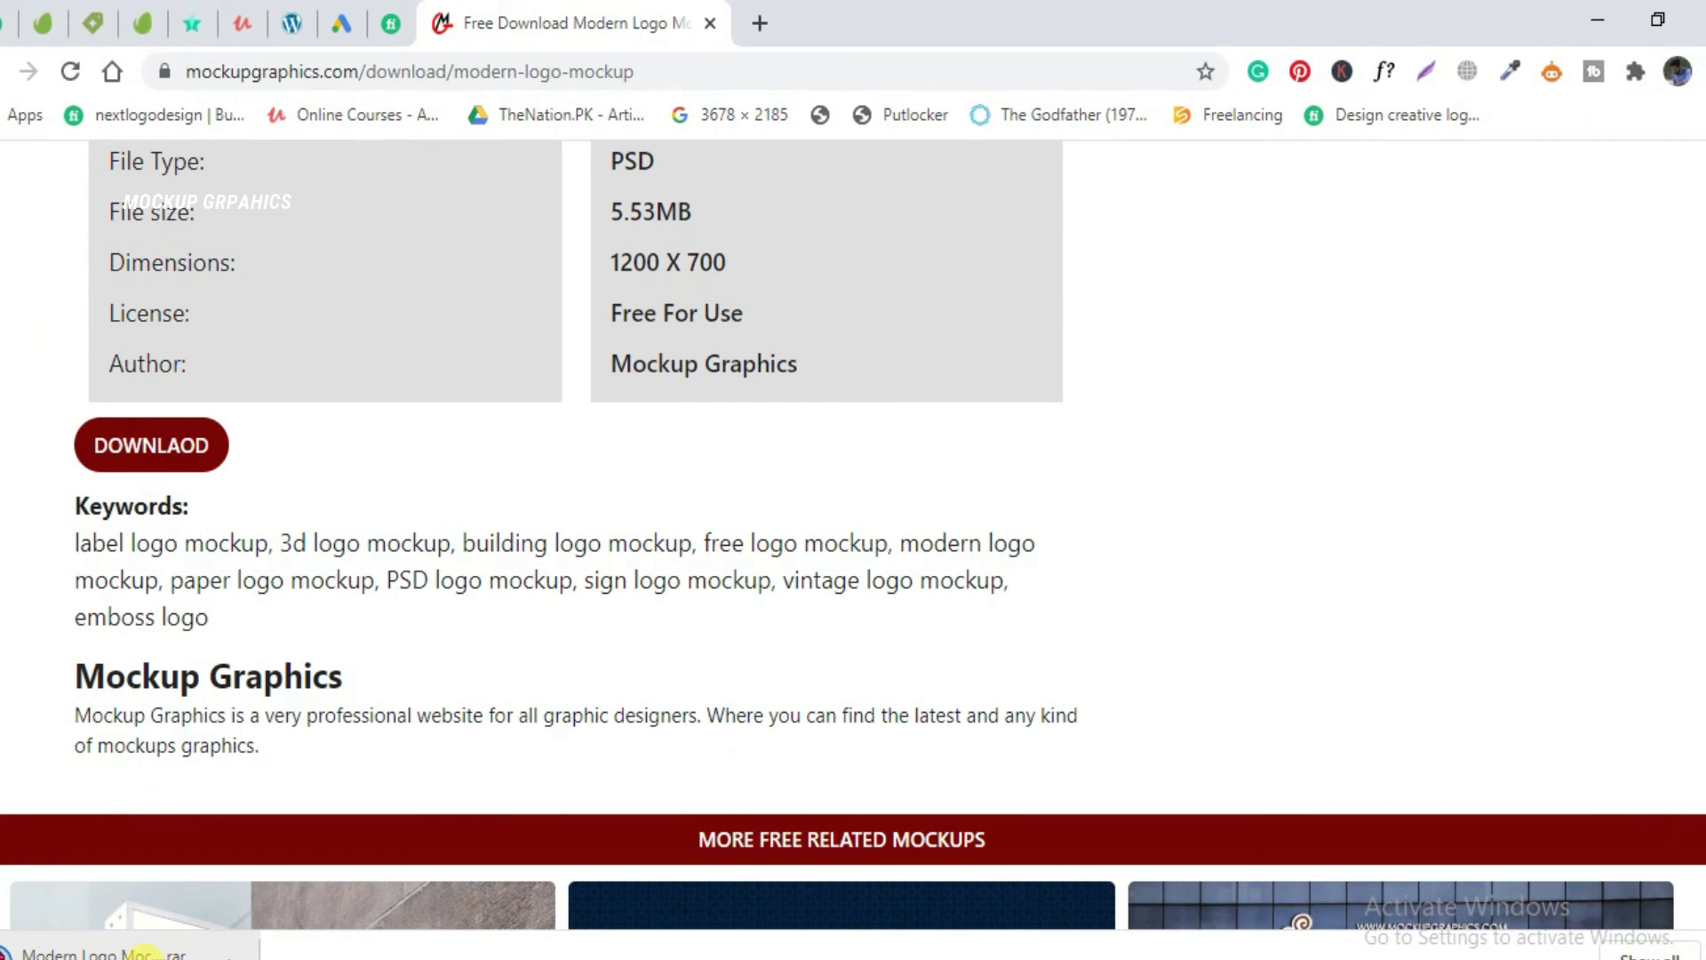
left_click(155, 953)
right_click(159, 953)
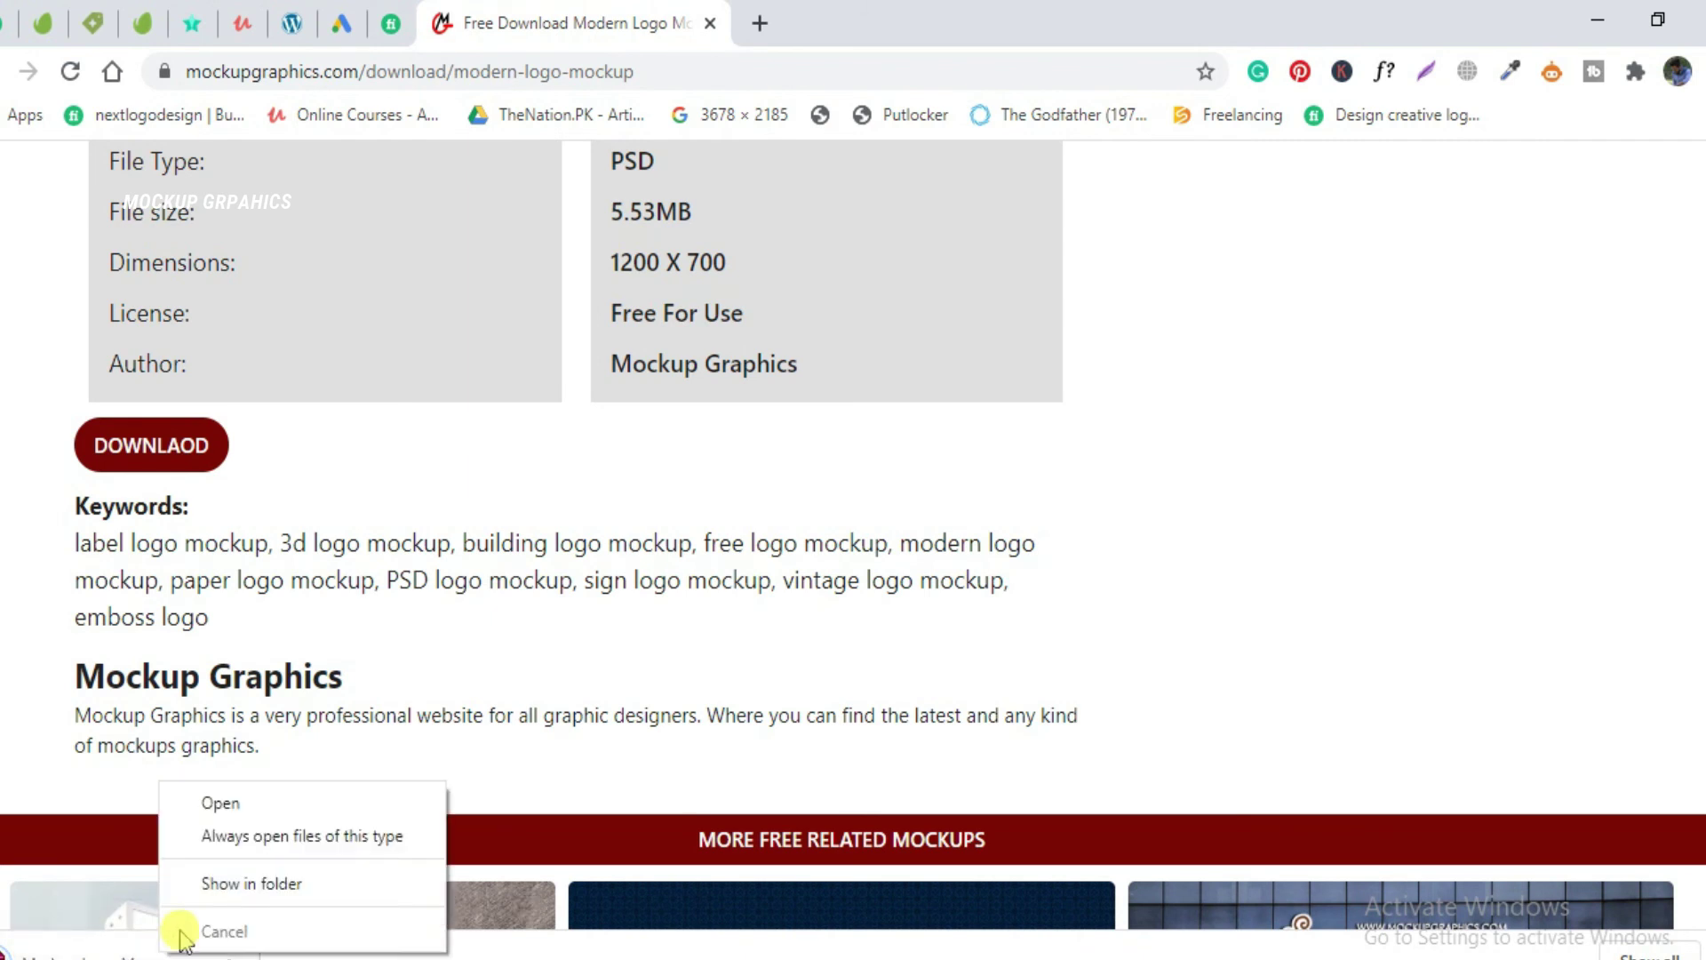
left_click(206, 884)
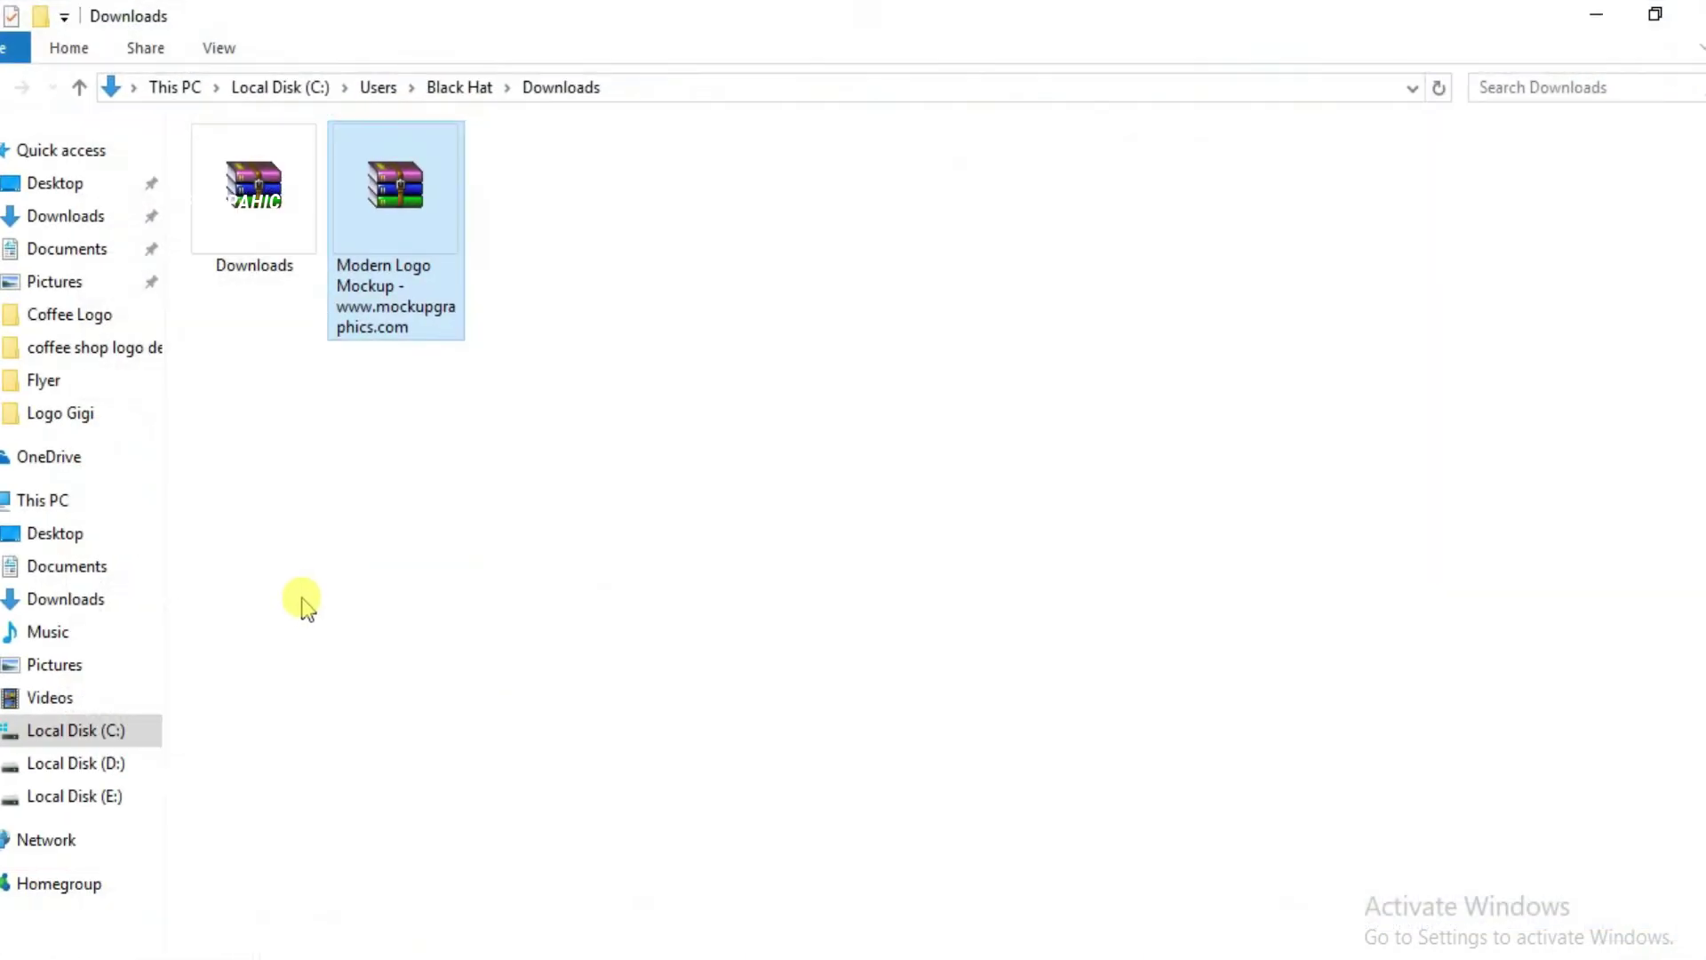
right_click(414, 252)
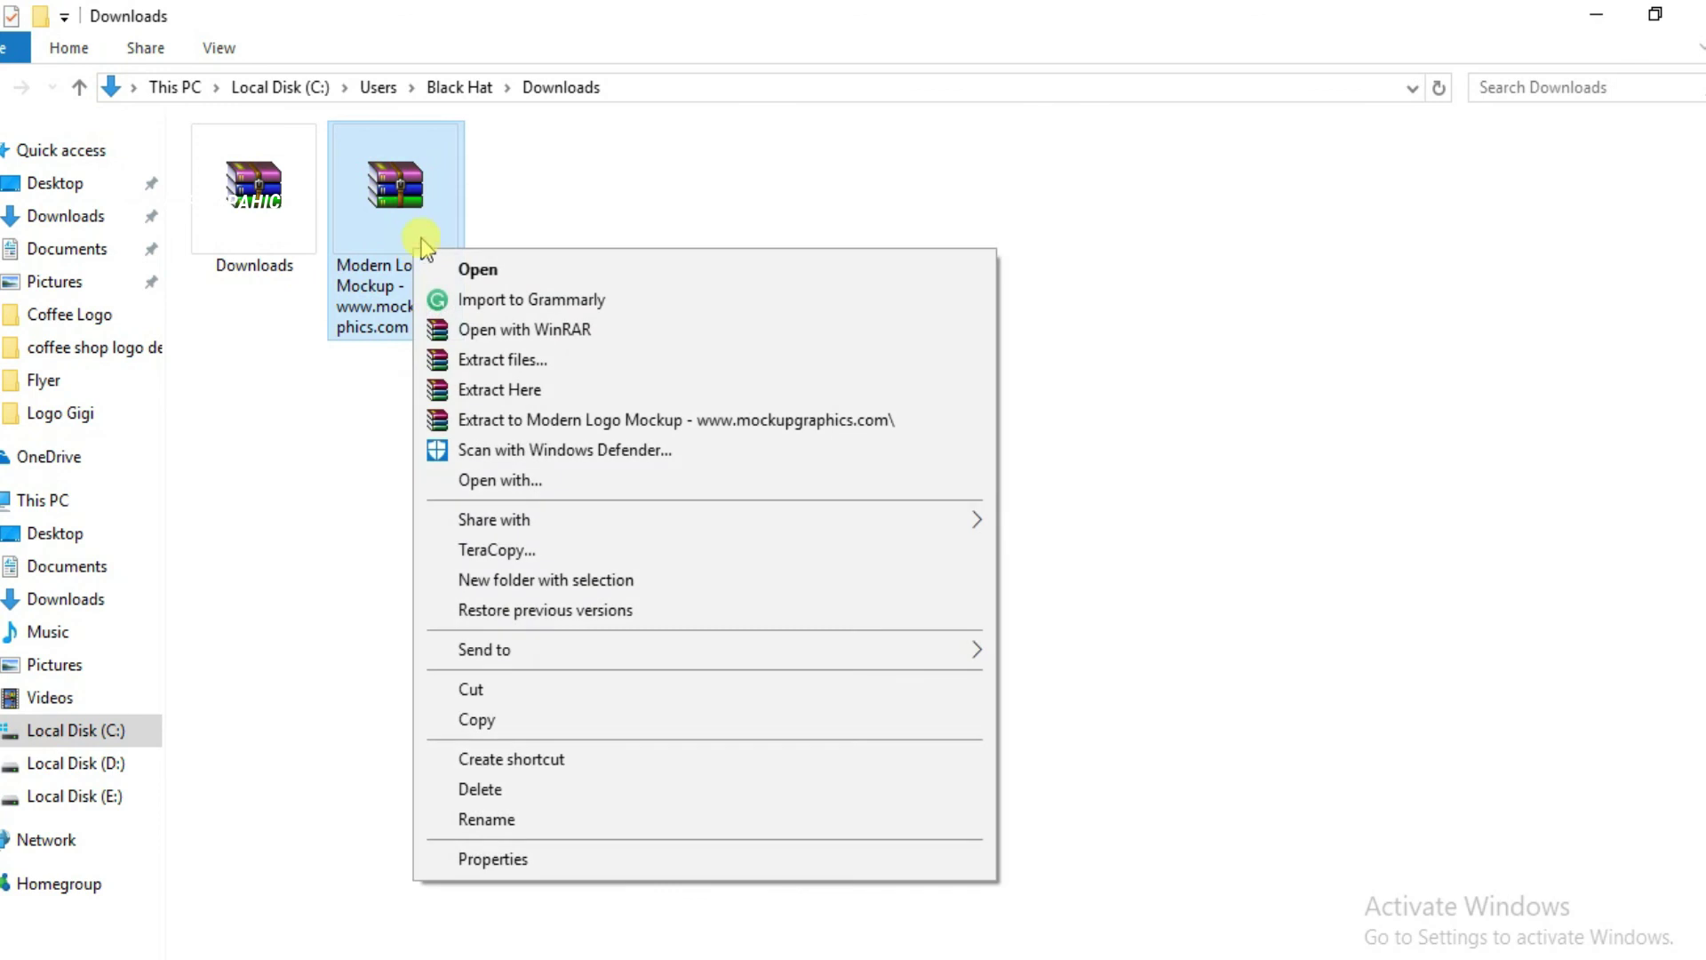
left_click(480, 390)
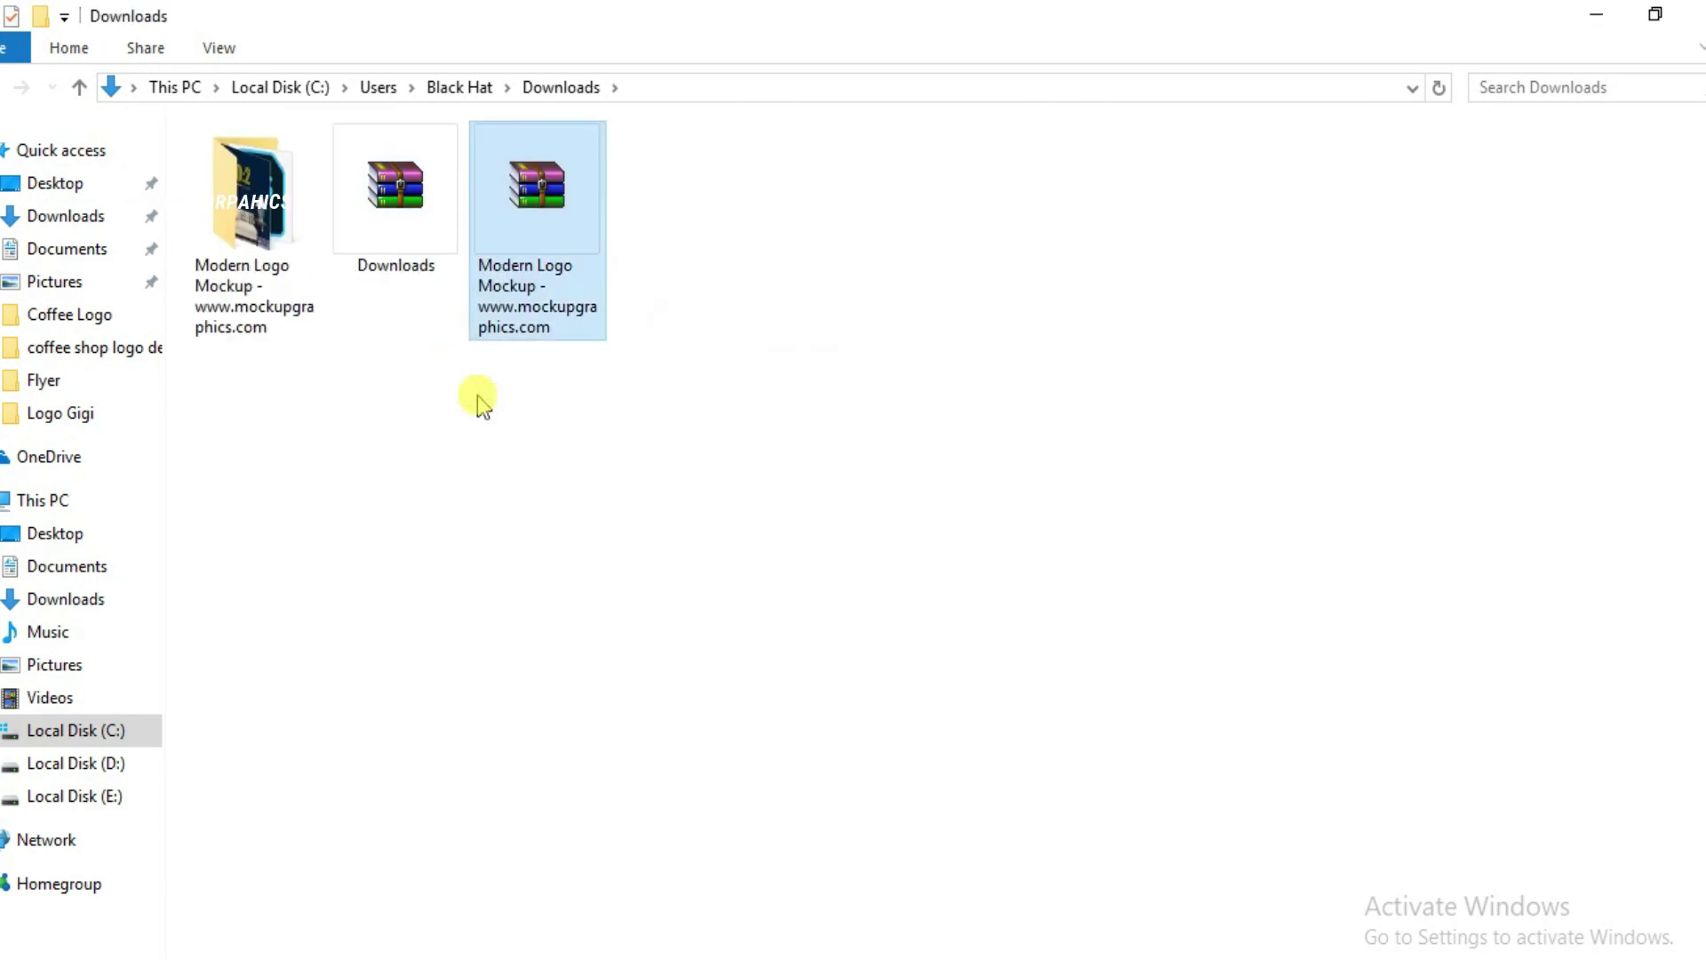
Open the extracted Modern Logo Mockup folder and open modern logo mockup.psd in Photoshop
left_click(263, 229)
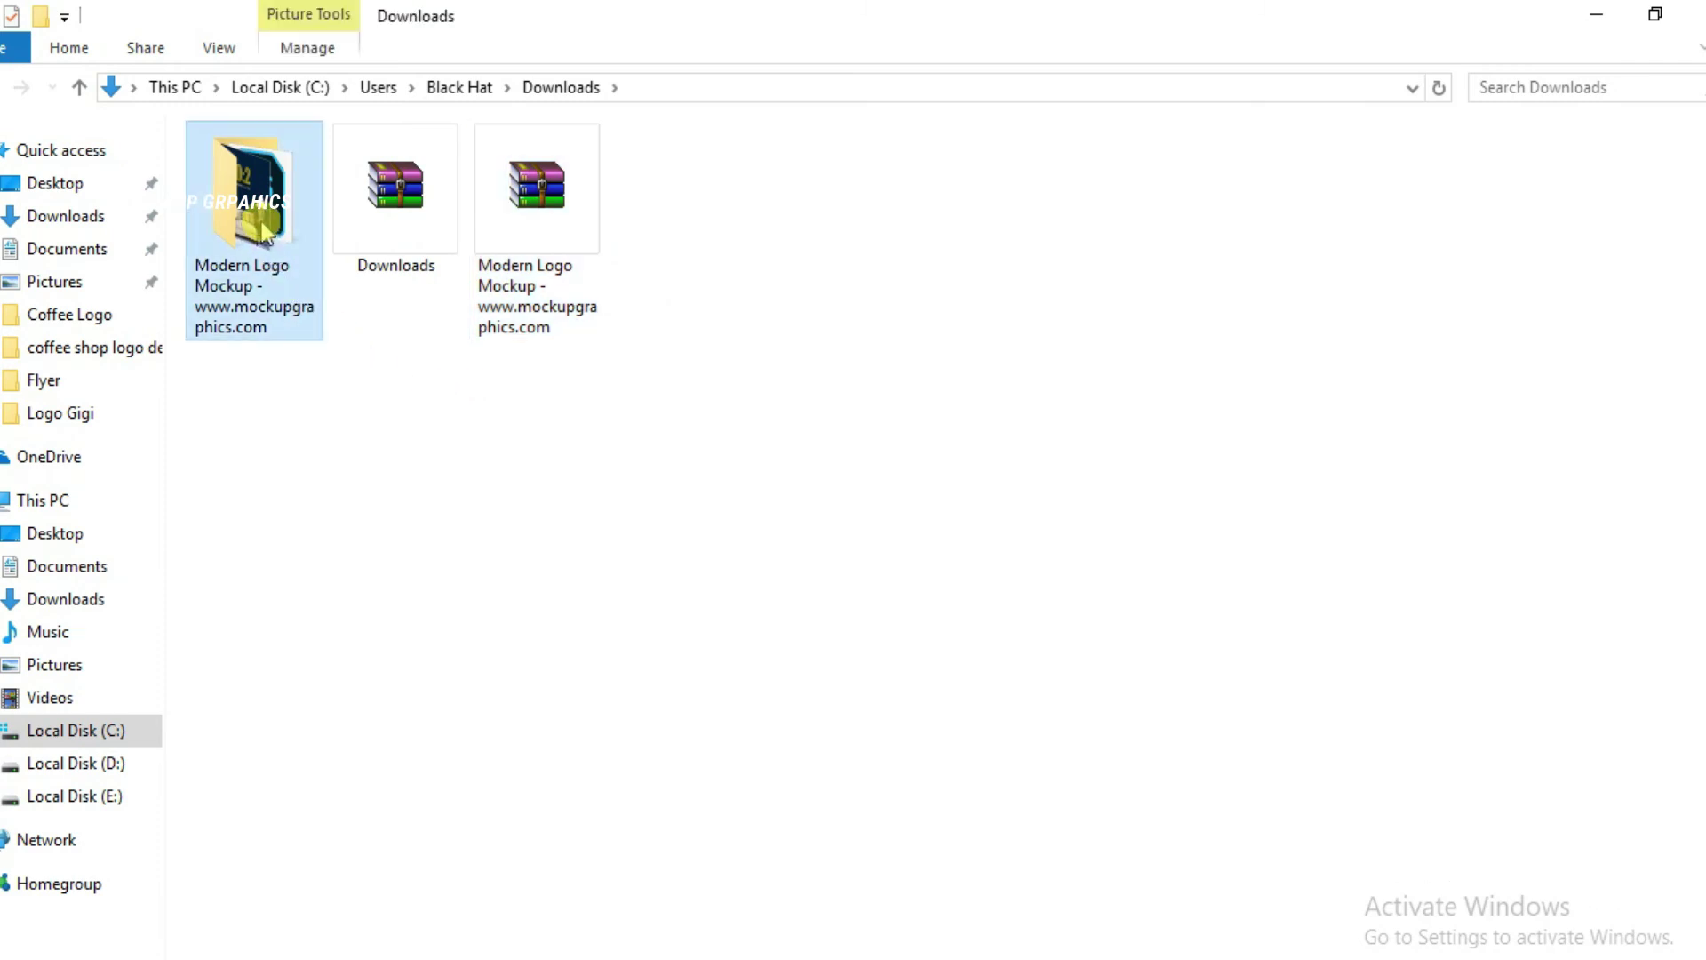
right_click(263, 229)
left_click(327, 135)
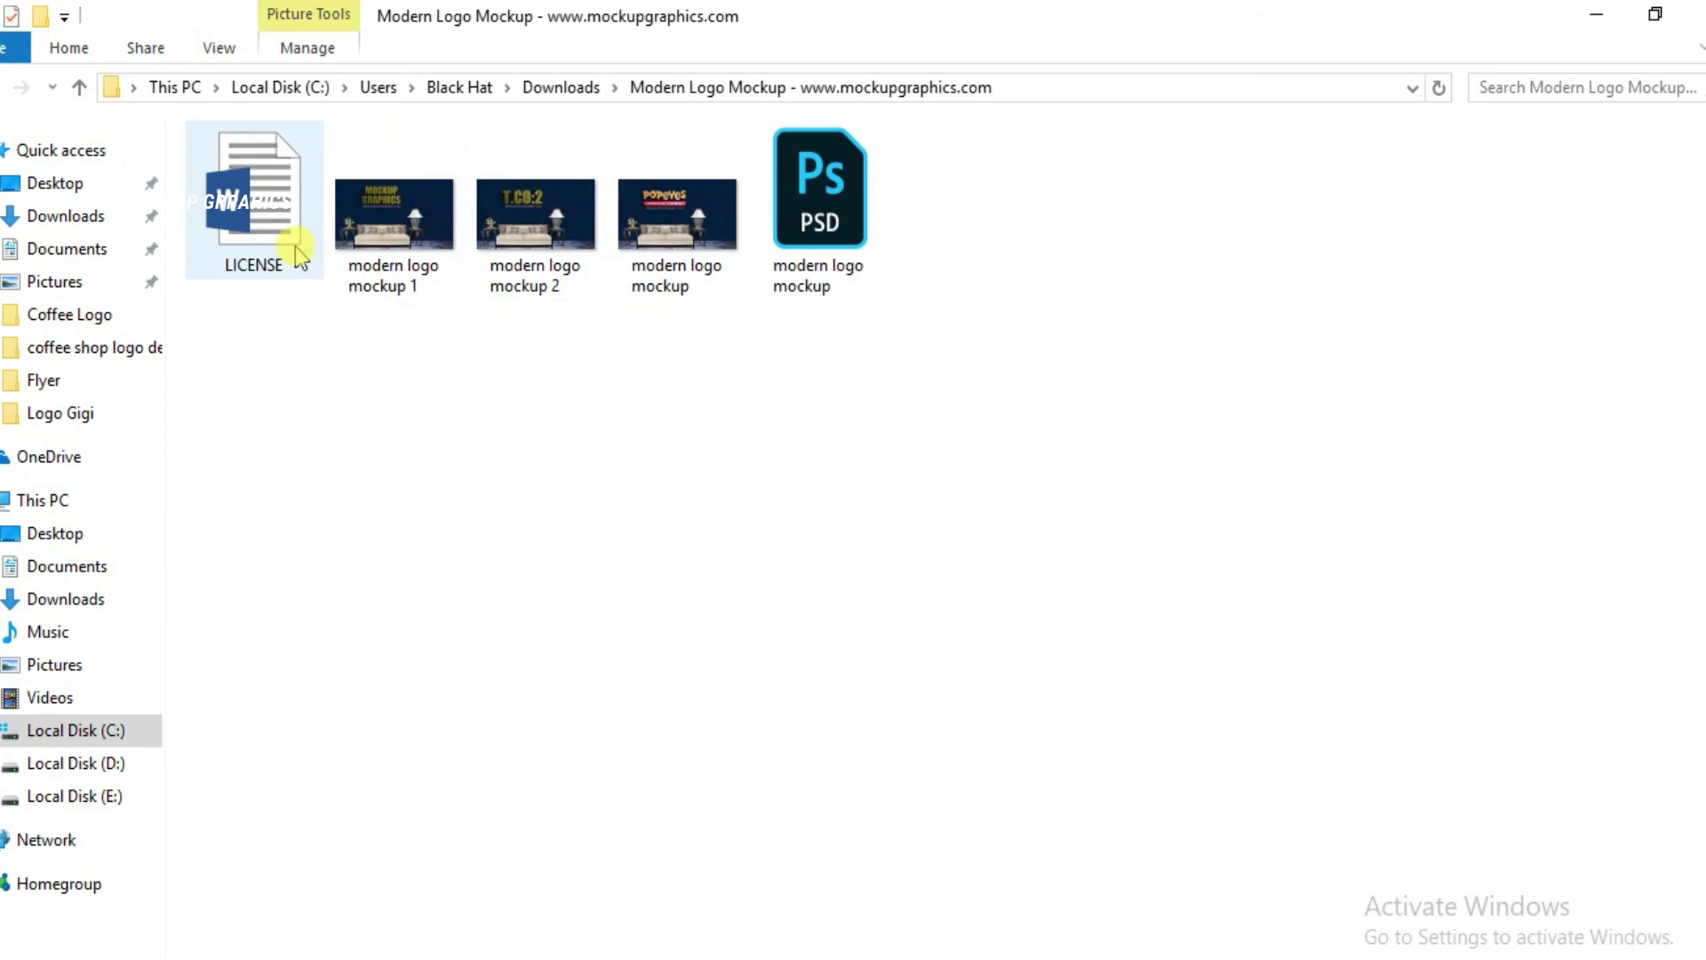
right_click(802, 230)
left_click(826, 243)
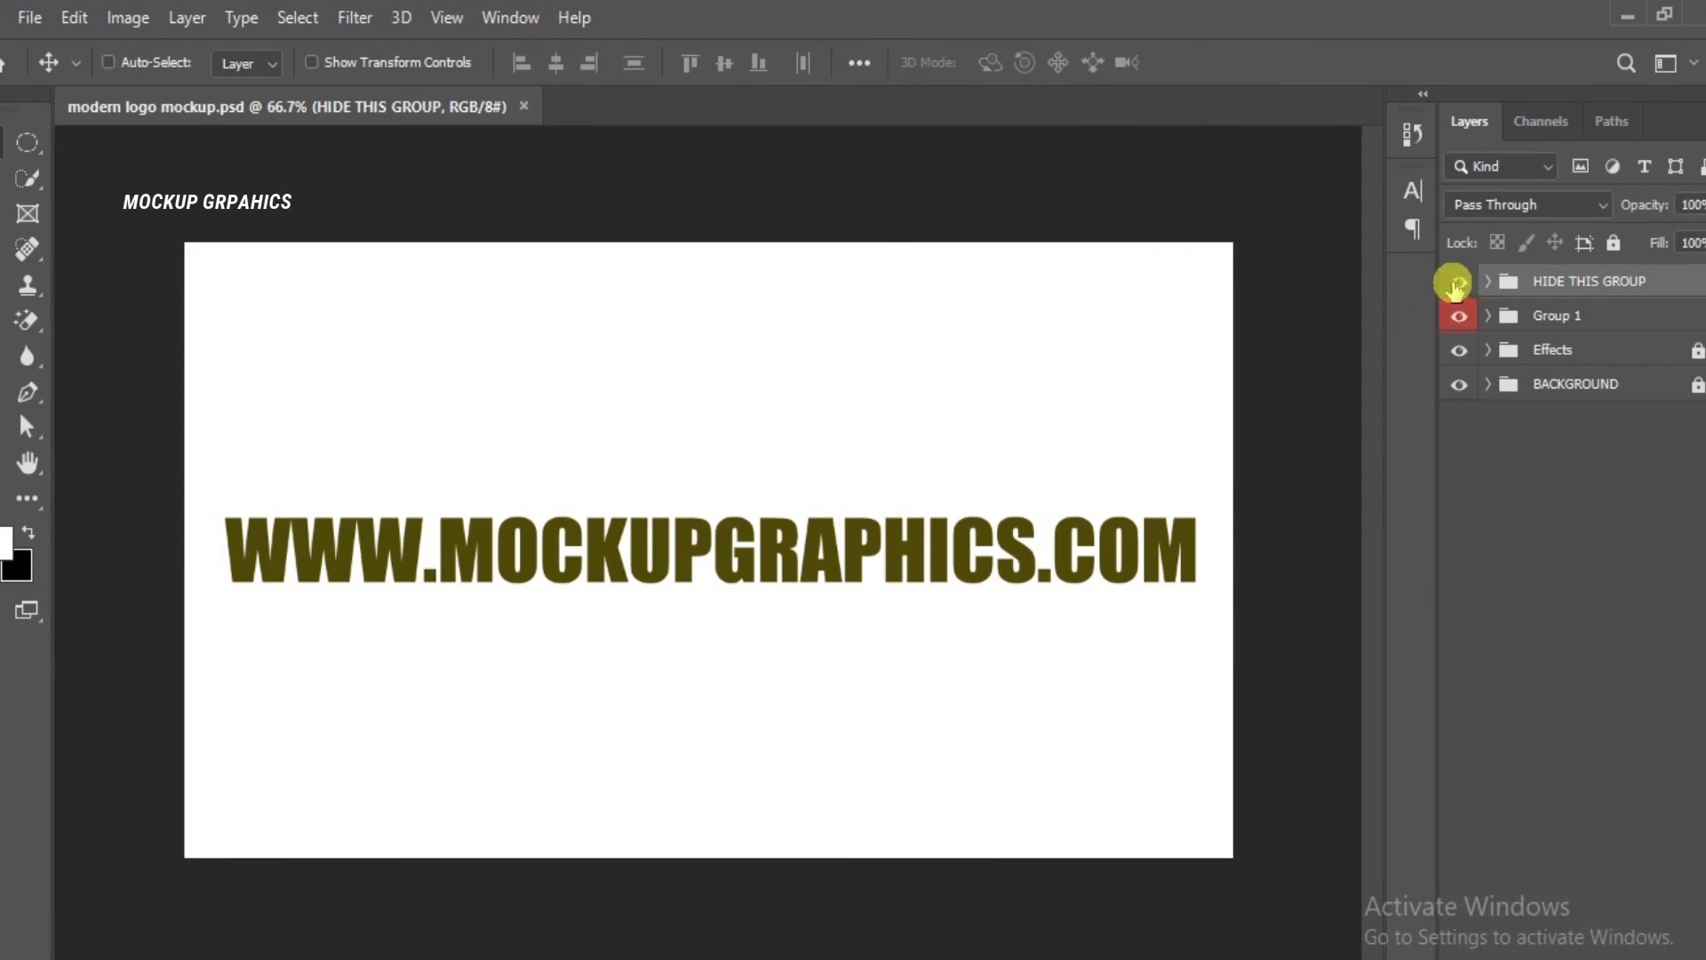
Hide HIDE THIS GROUP, expand Group 1, and open the PLACE YOUR DESIGN HERE smart object
left_click(1454, 283)
left_click(1455, 282)
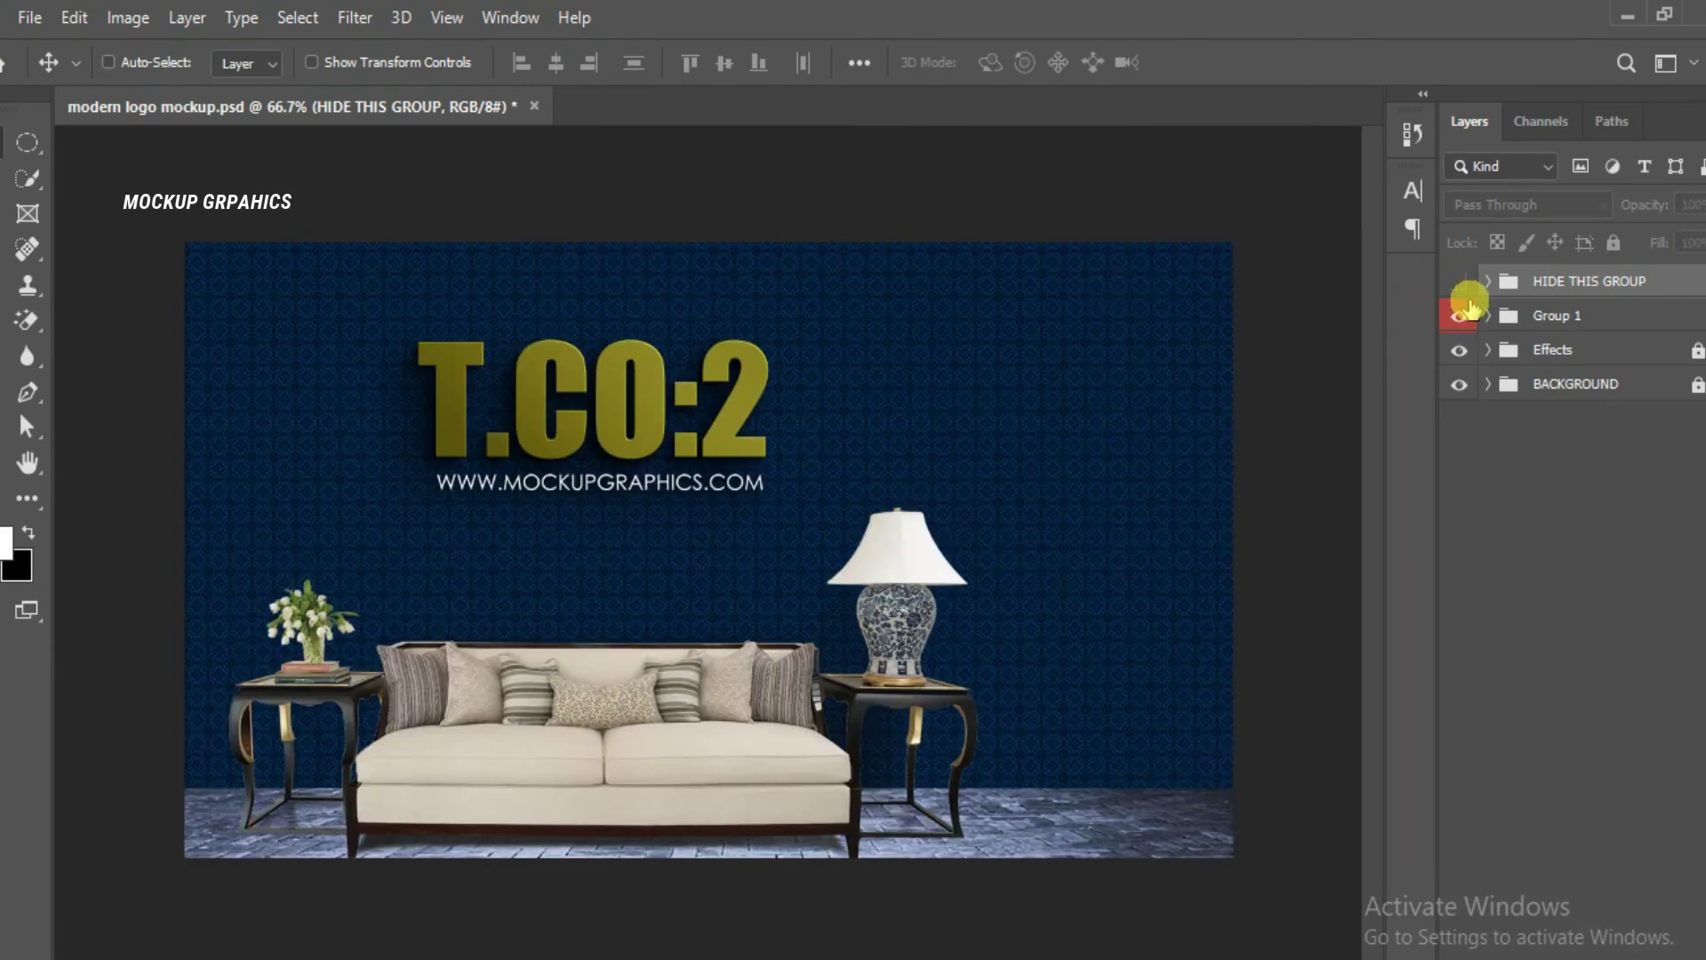
left_click(1487, 315)
double_click(1538, 359)
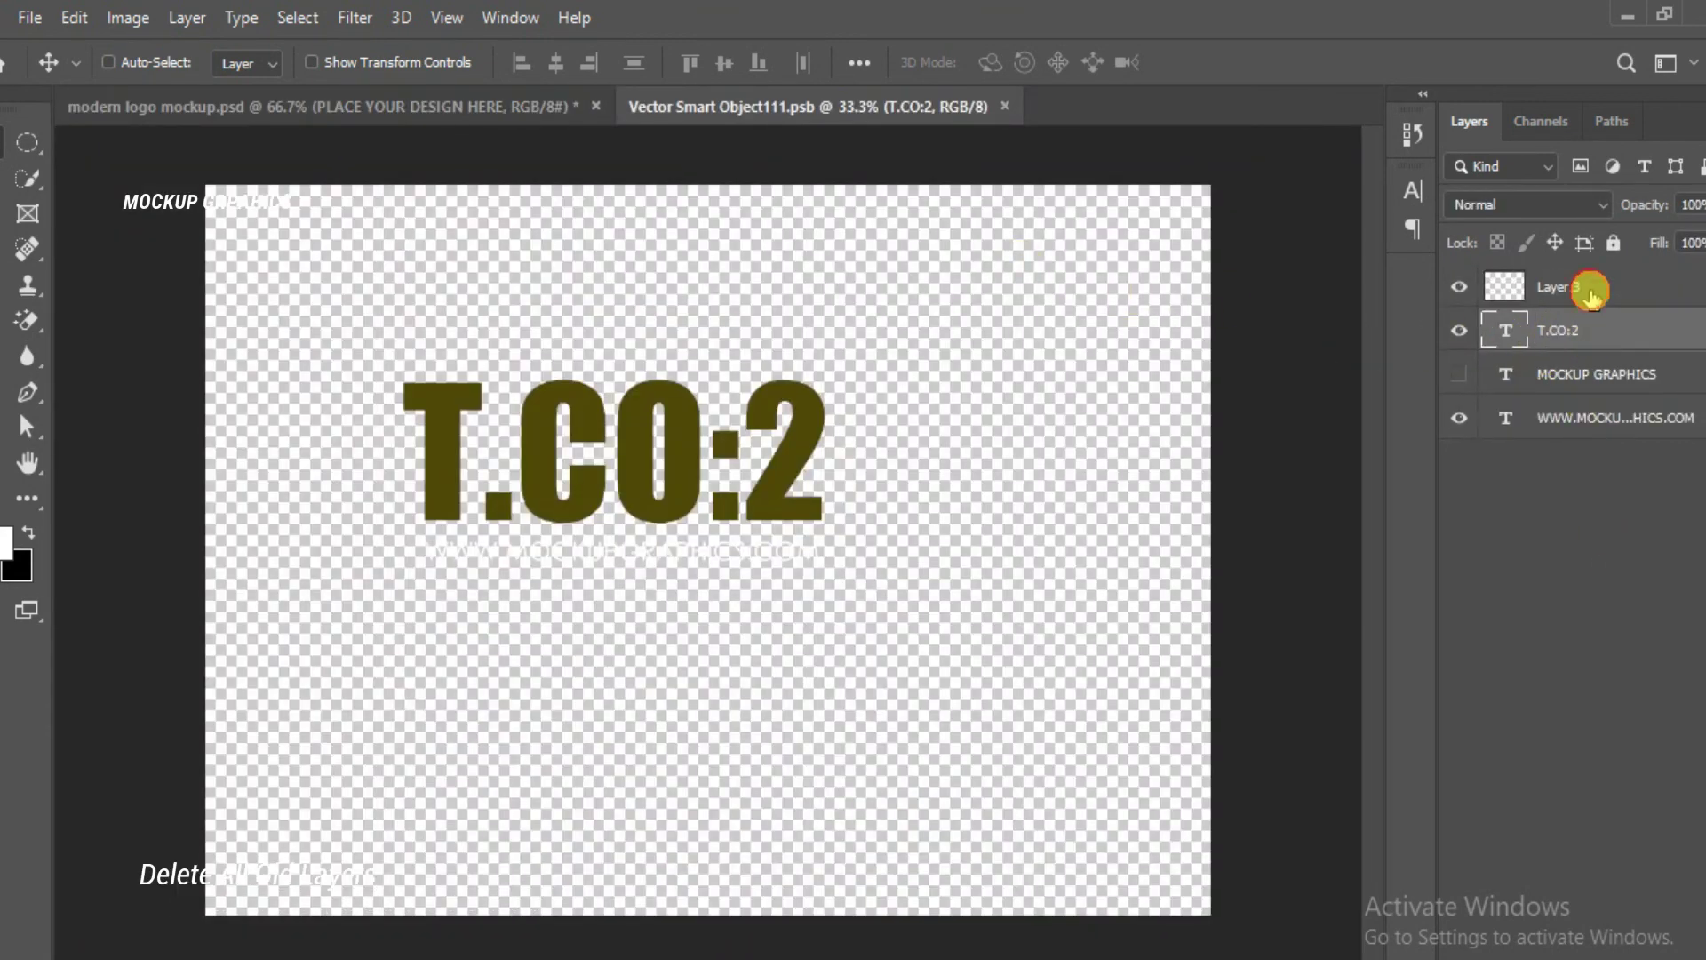
left_click(1590, 292)
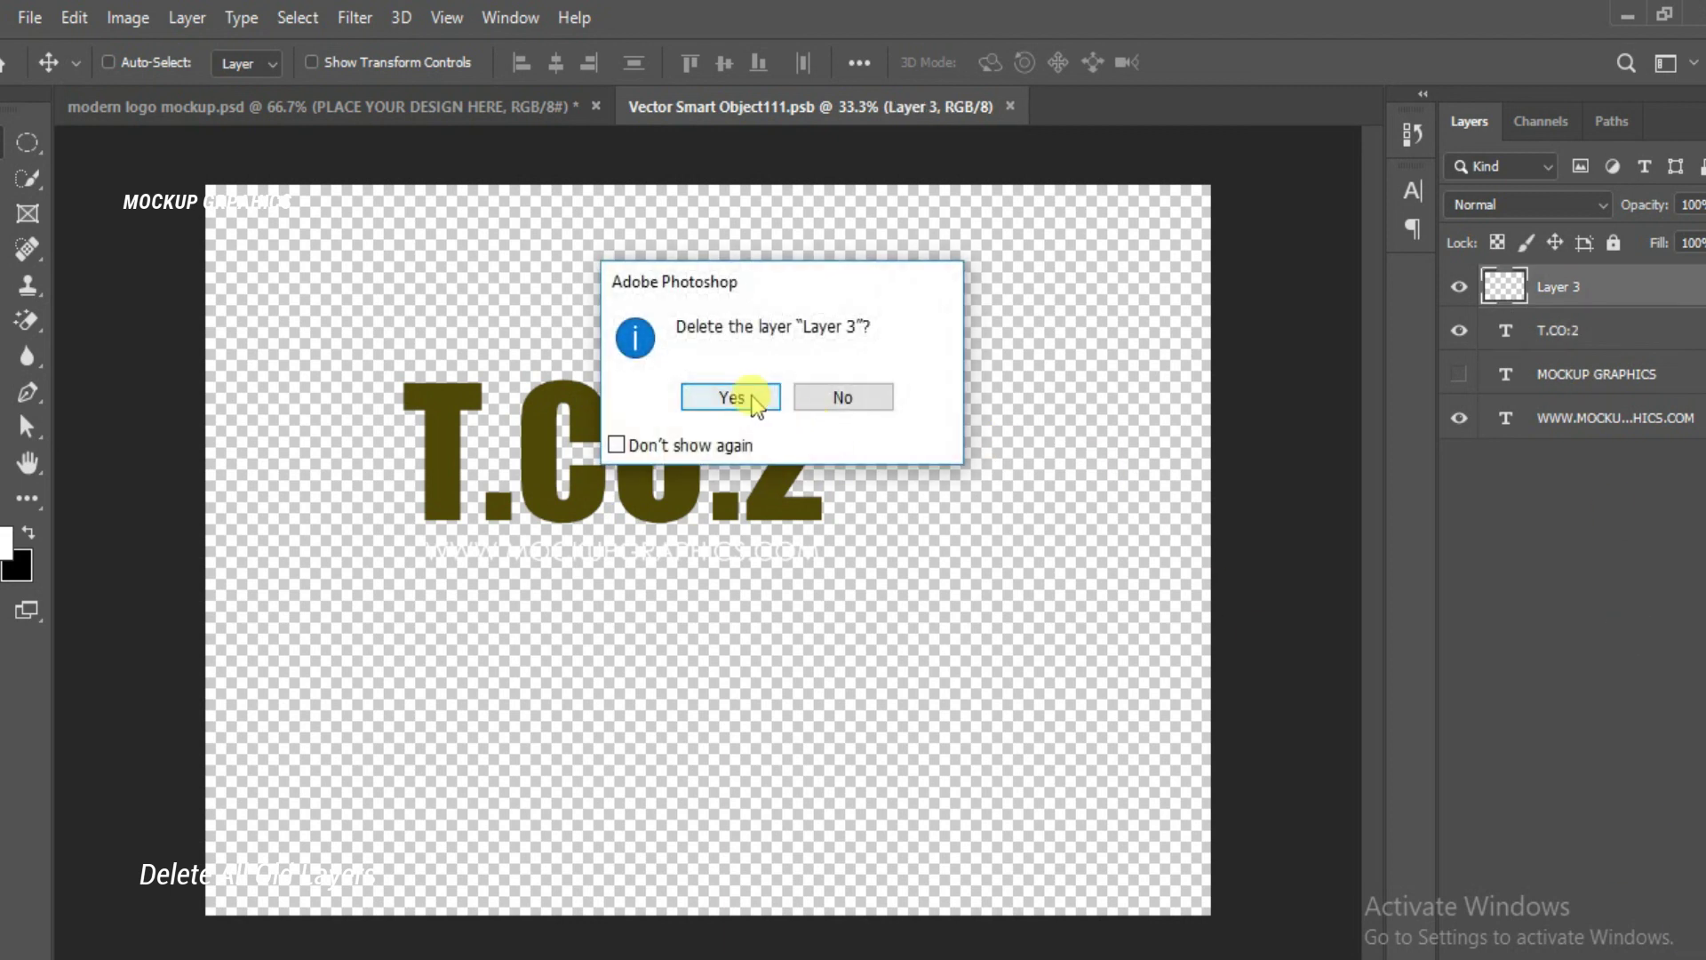
left_click(750, 396)
key("Delete")
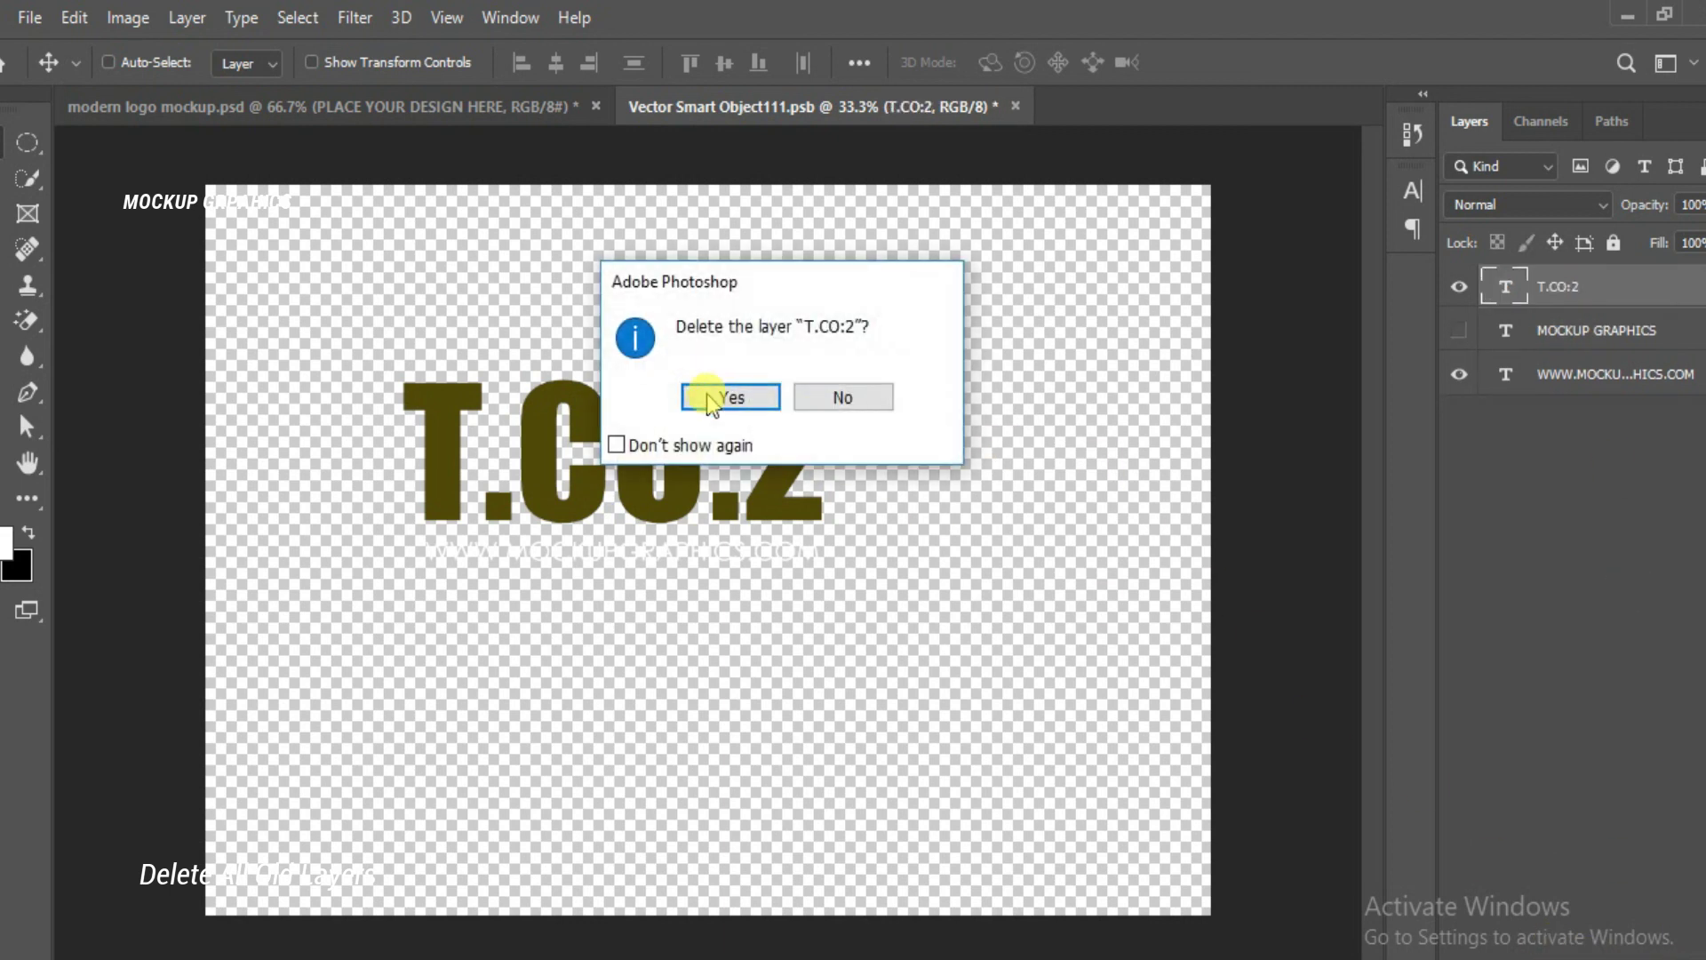
left_click(708, 392)
key("Delete")
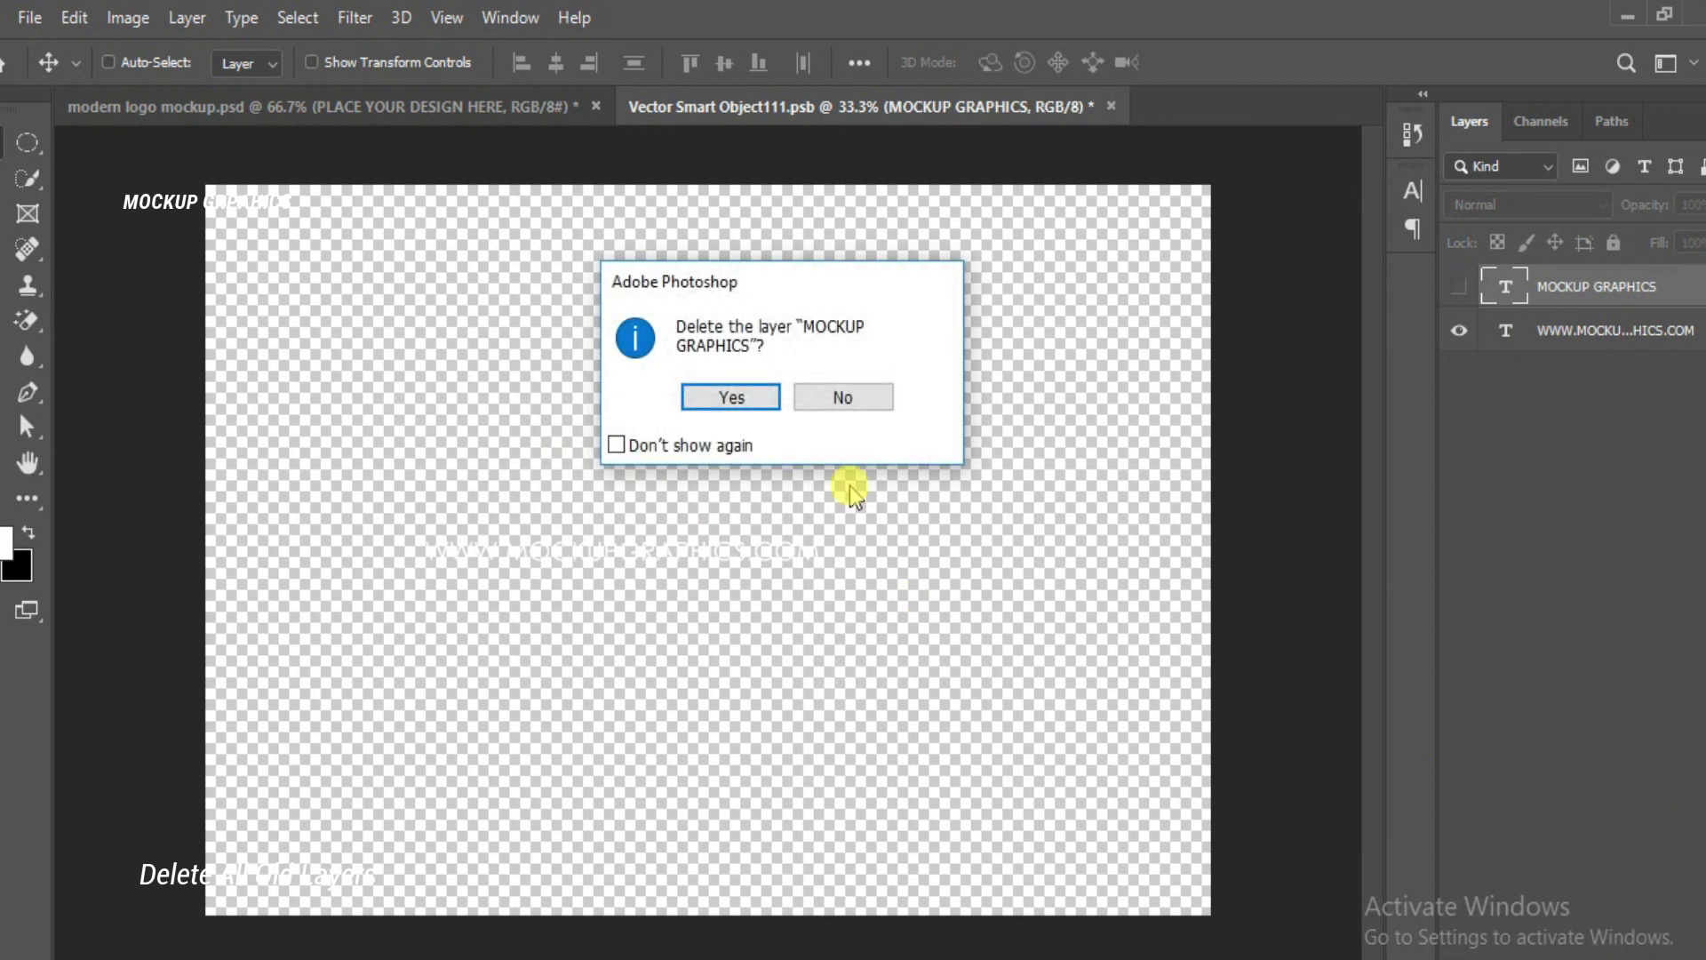
left_click(708, 392)
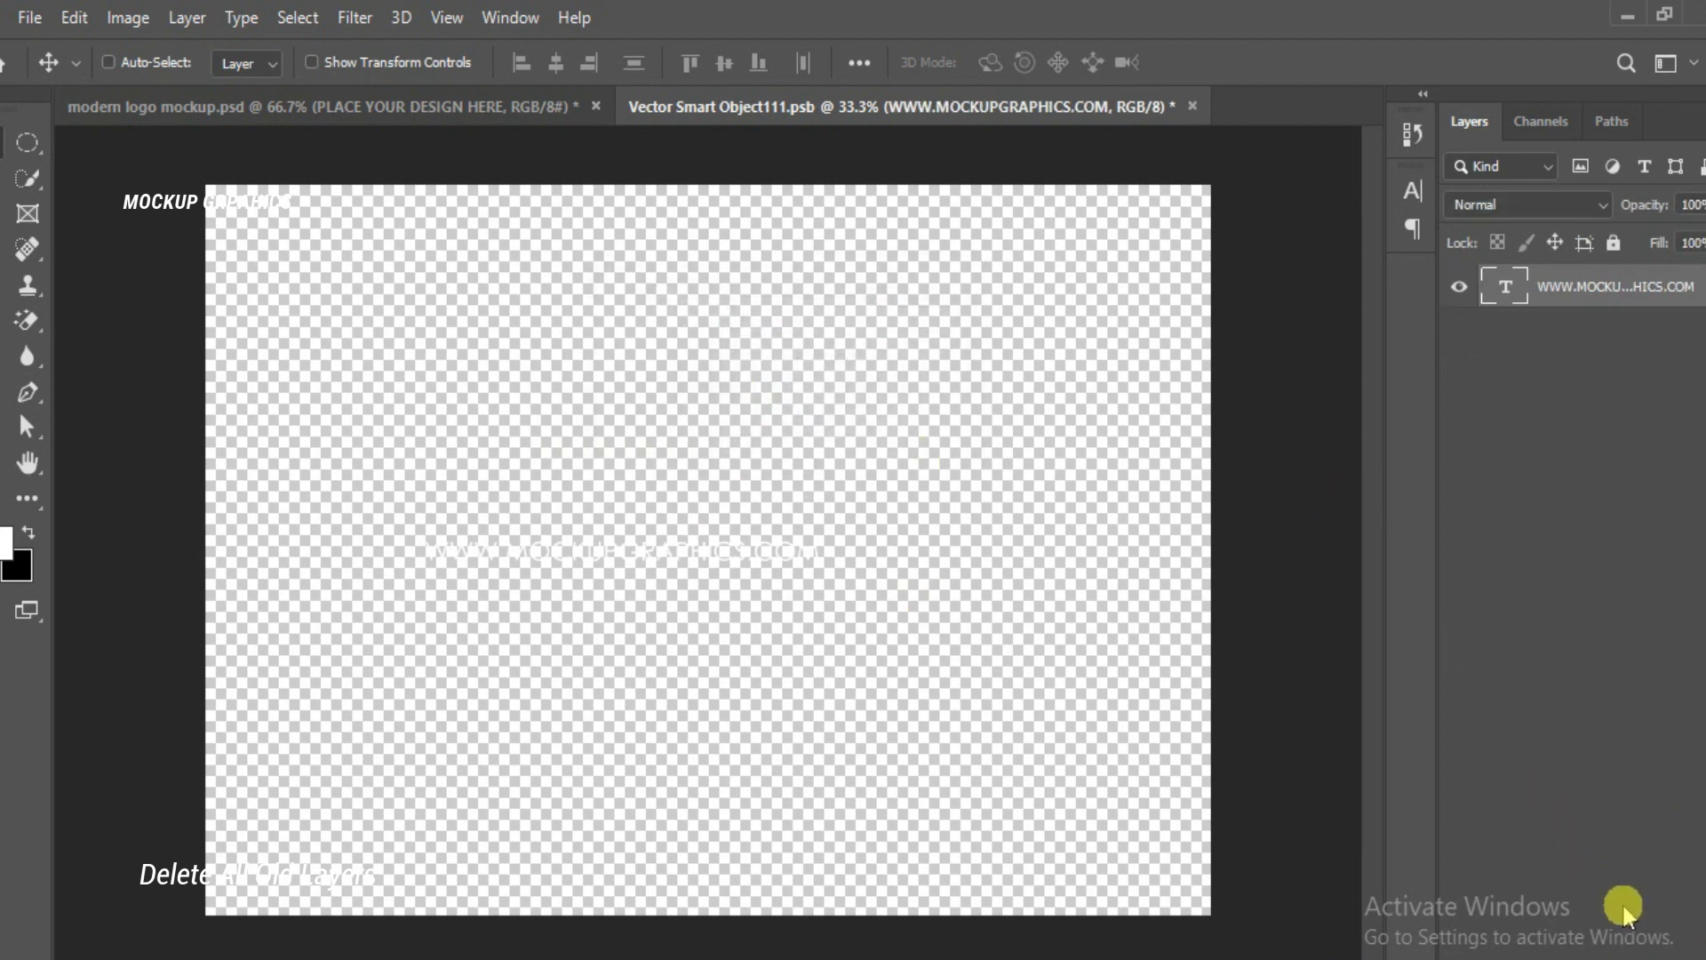
key("ctrl+shift+alt+n")
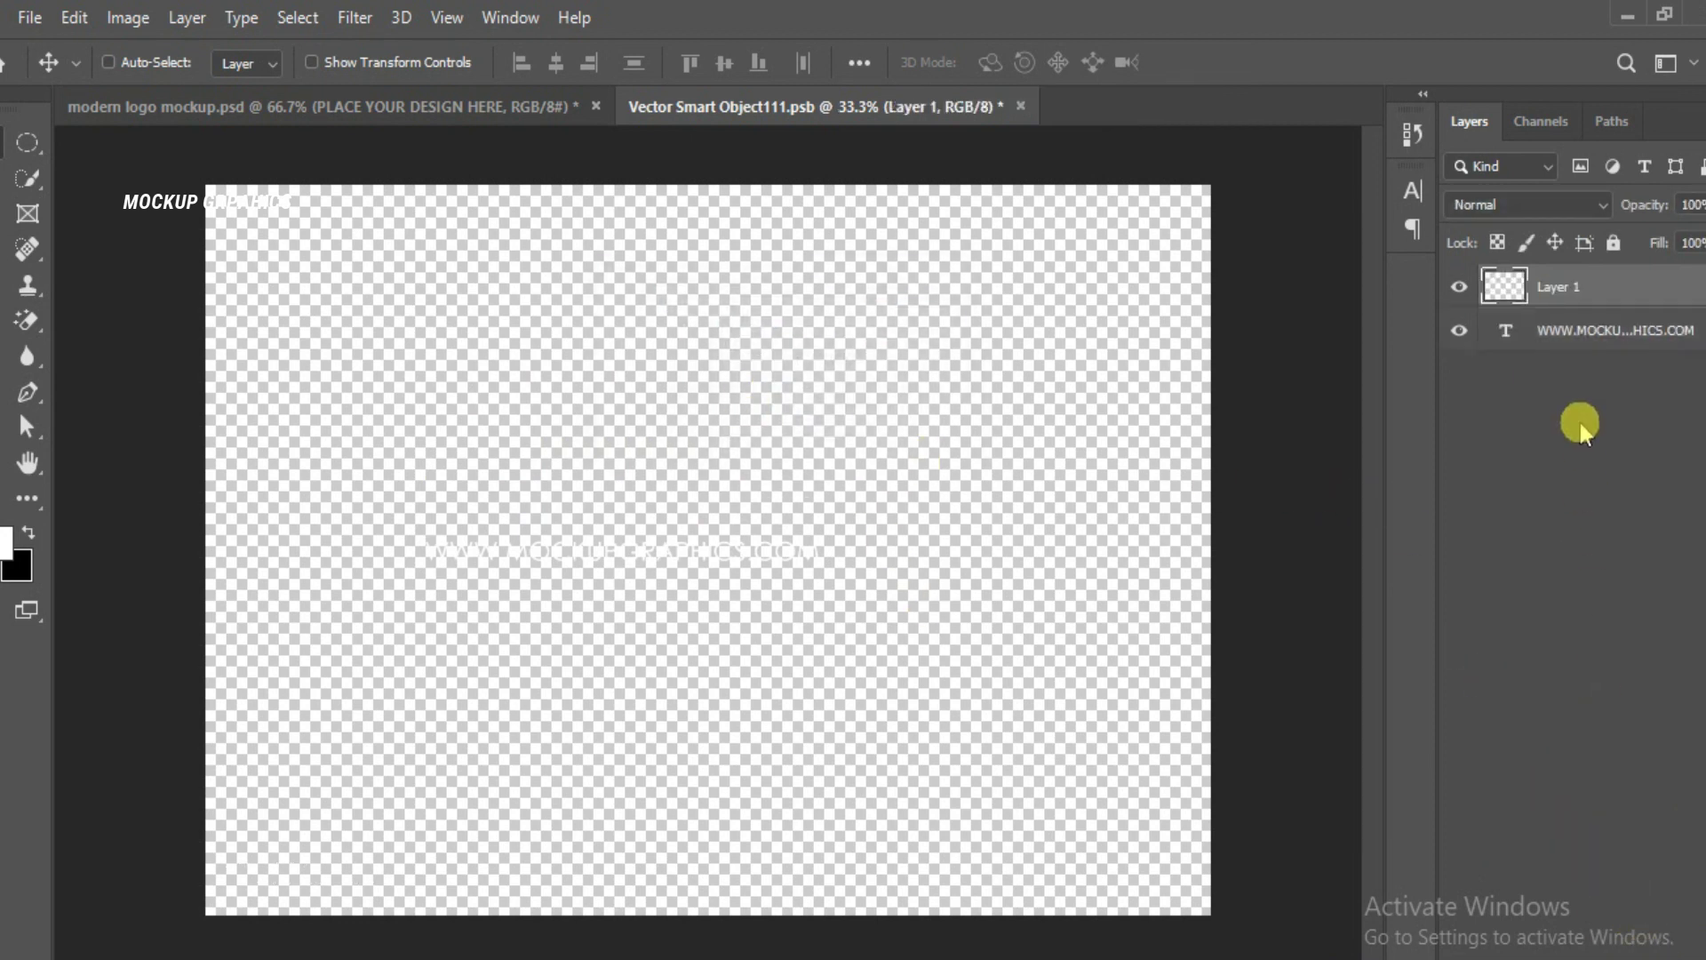
left_click(1586, 329)
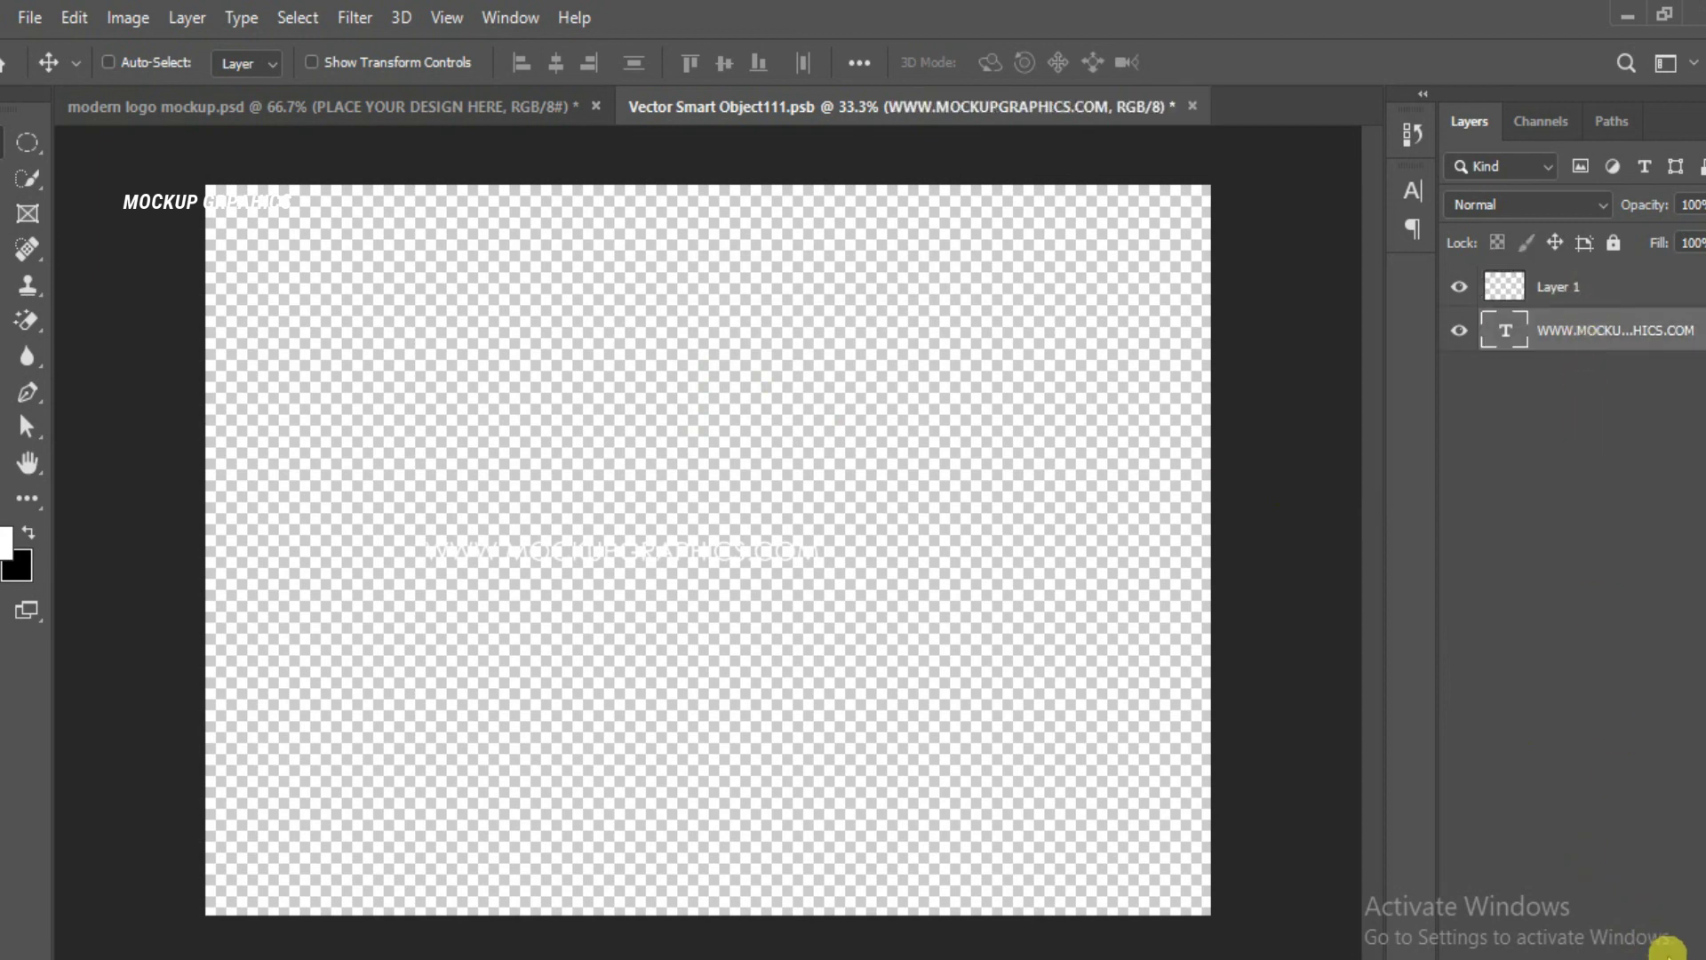
left_click(740, 391)
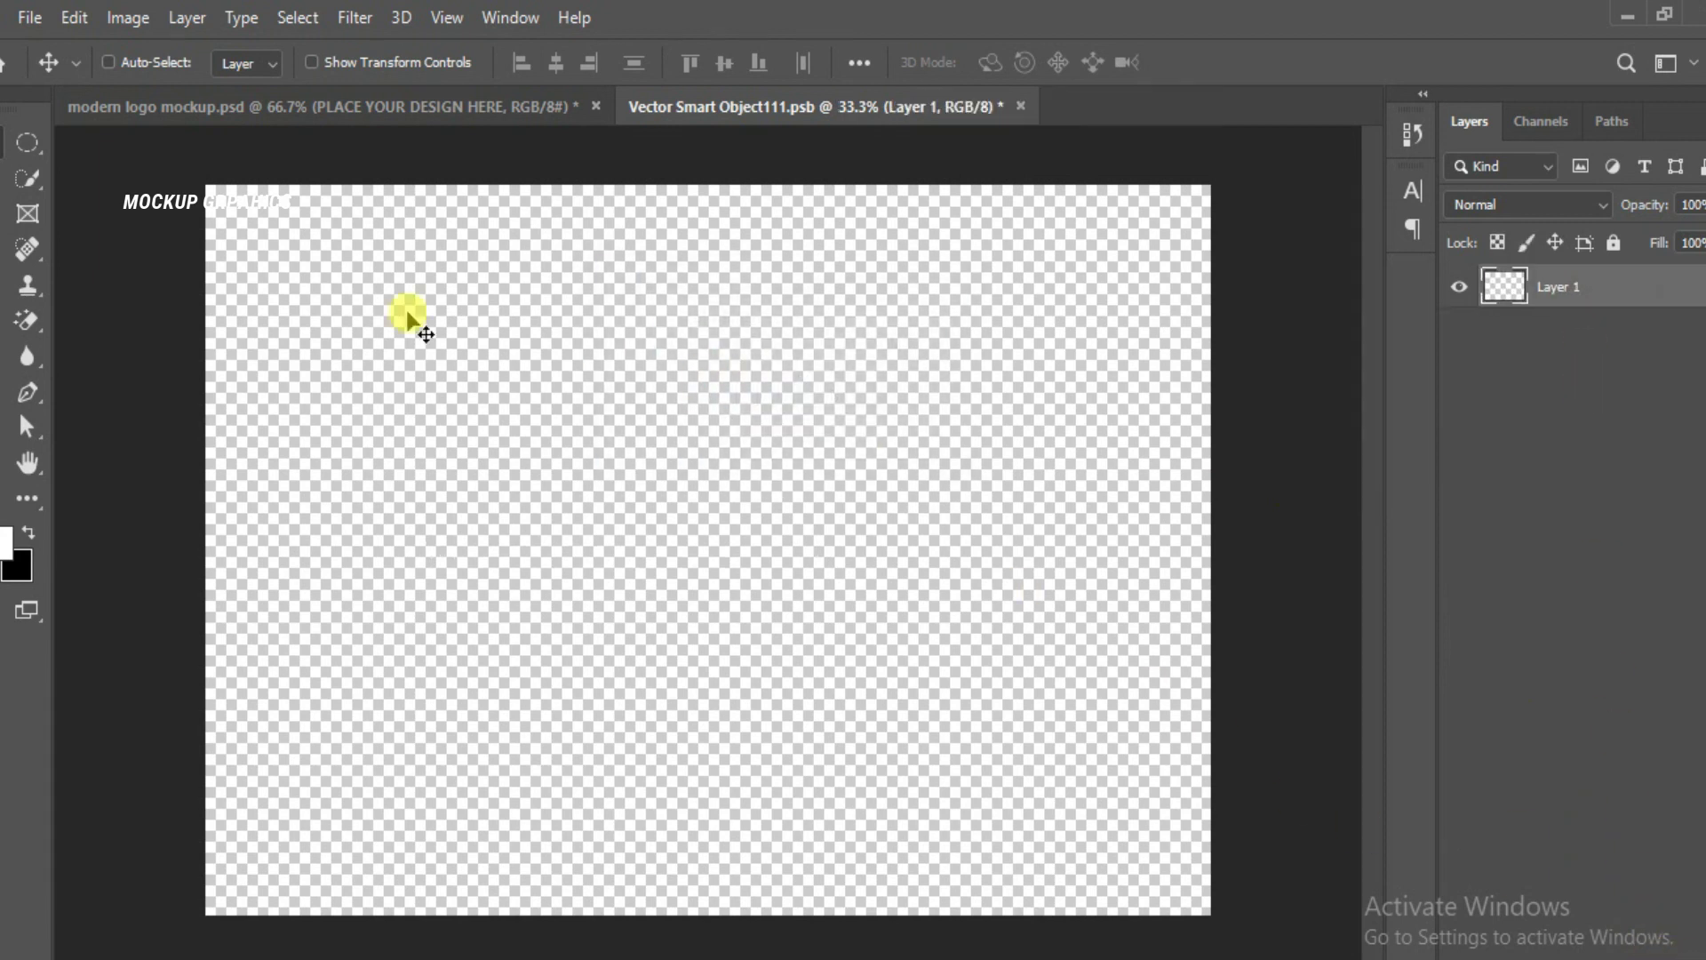
left_click(9, 13)
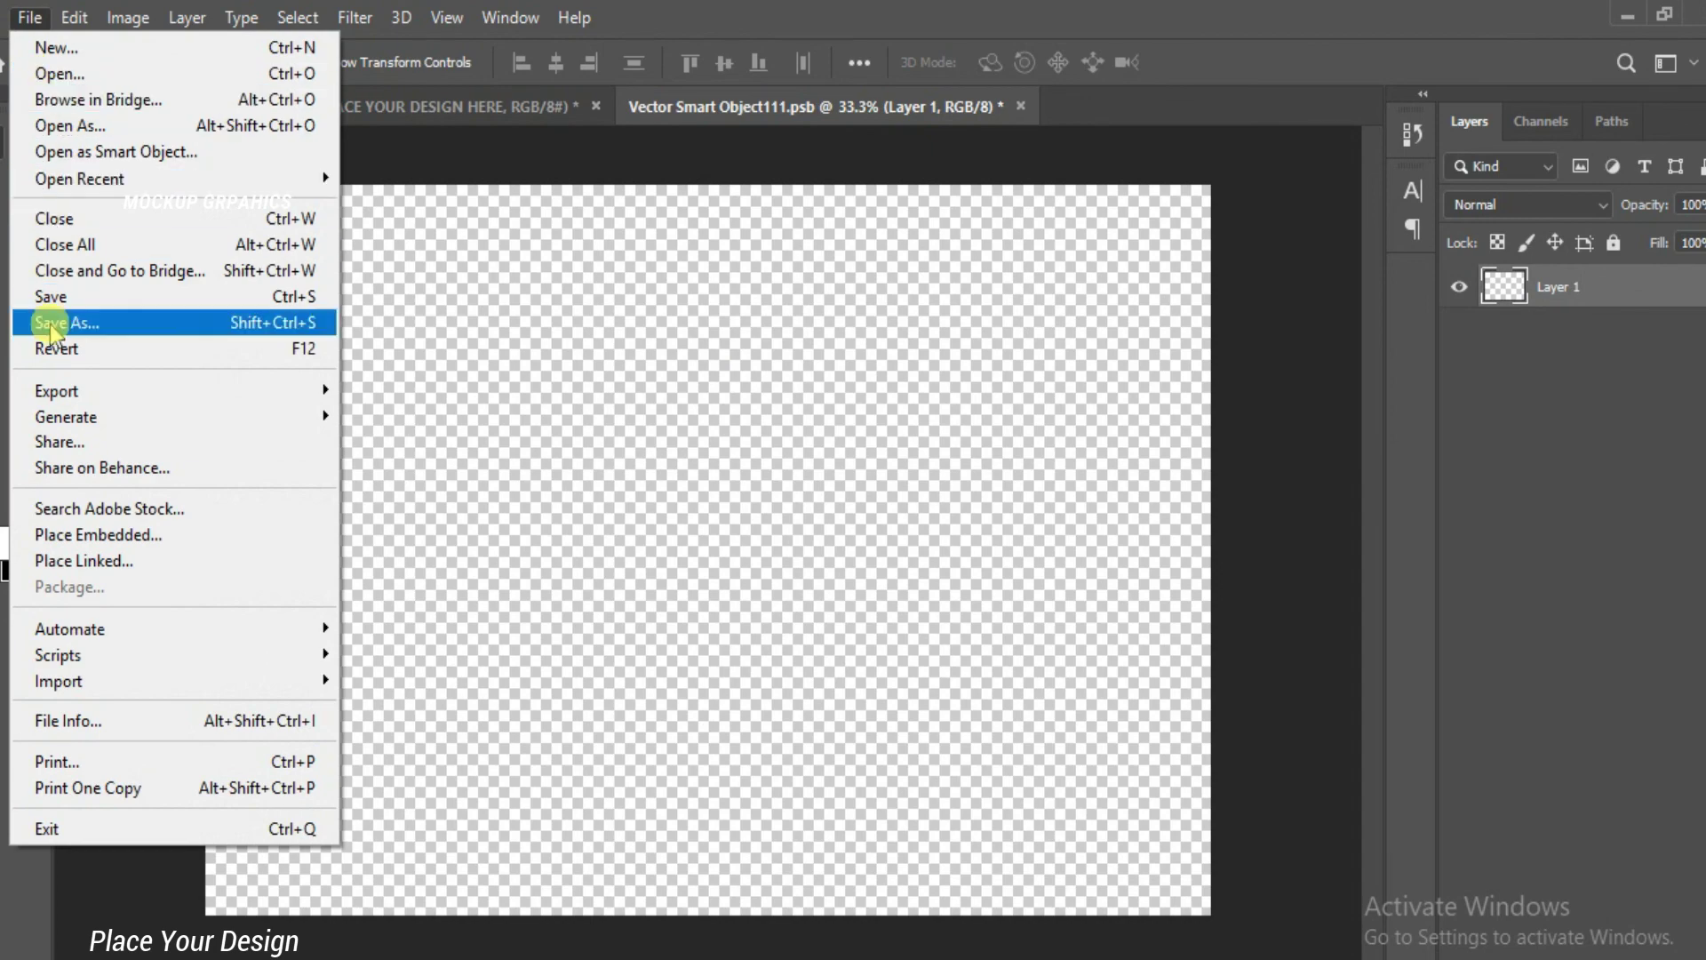
Embed the LOGO DESIGN file in the smart object, scaled to 76.2% and moved up near the centre
left_click(98, 534)
left_click(289, 197)
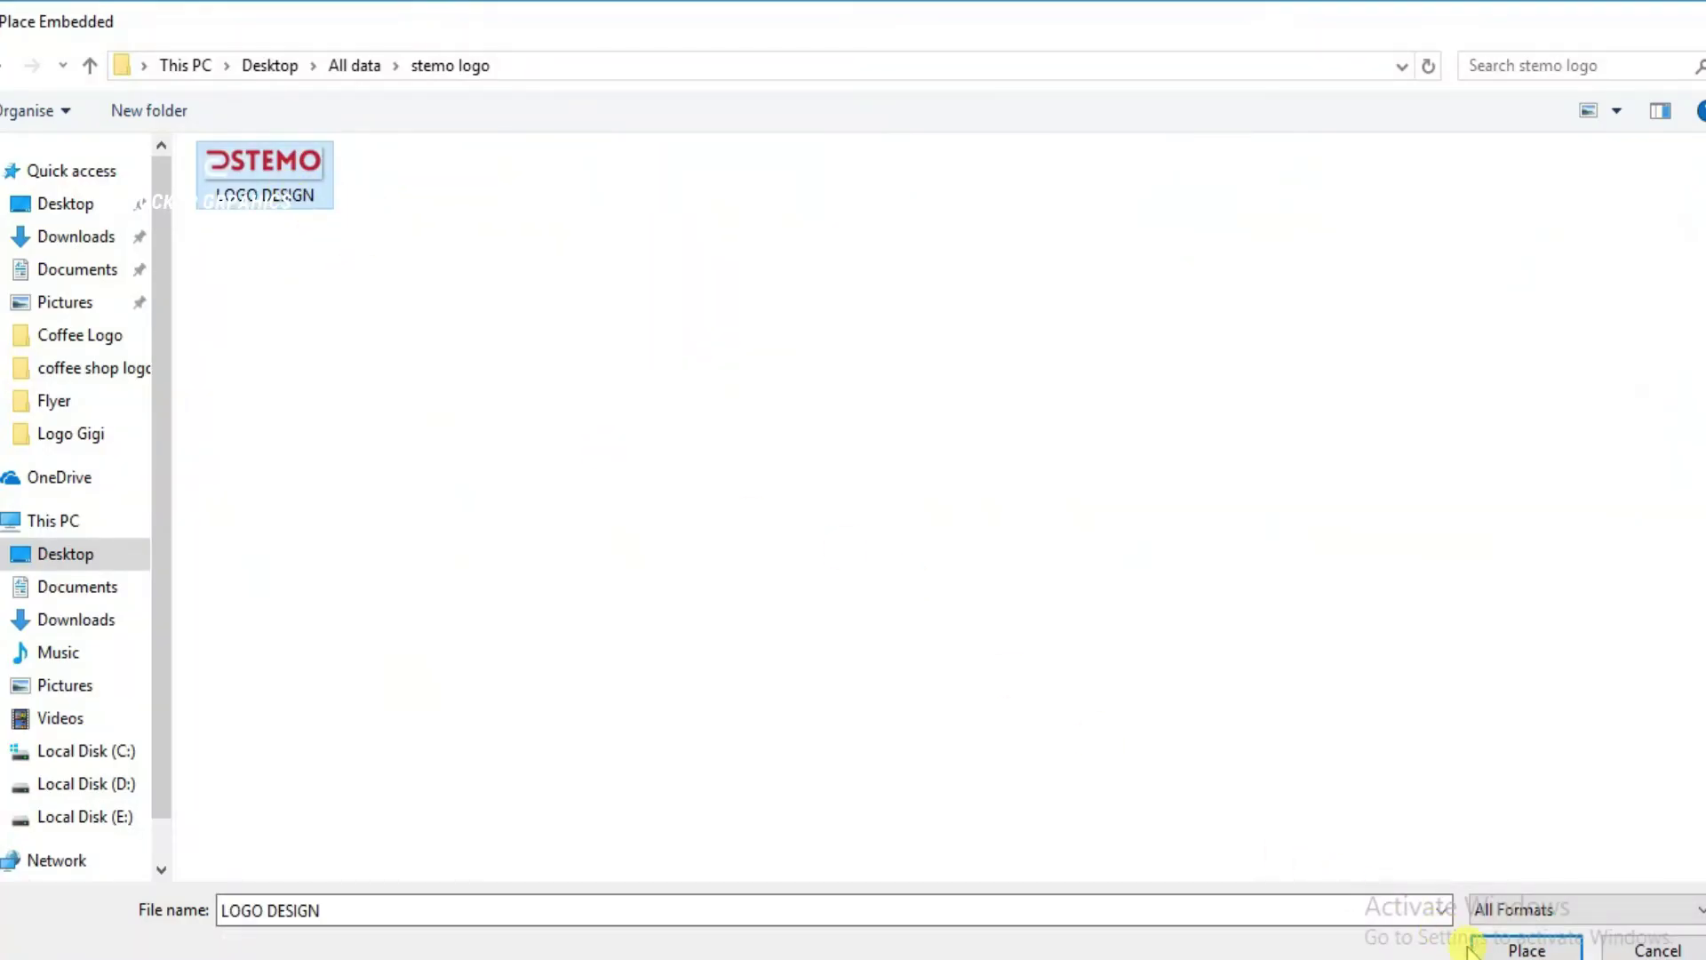
left_click(1511, 949)
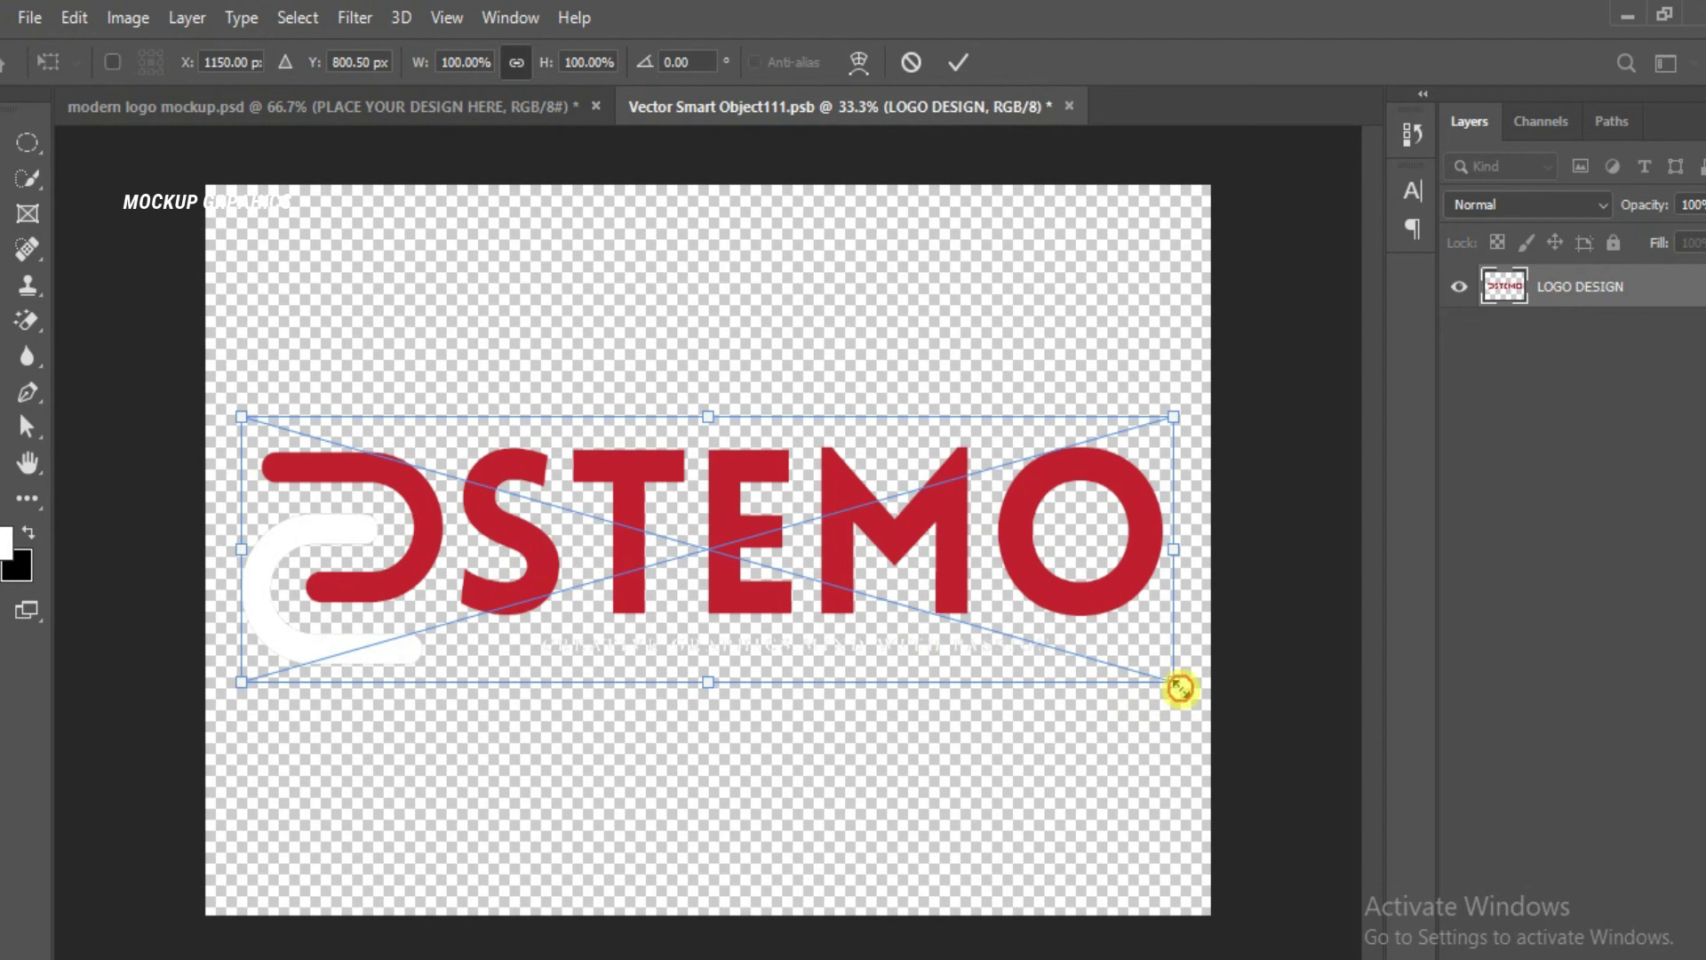
left_click_drag(1180, 689, 1074, 638)
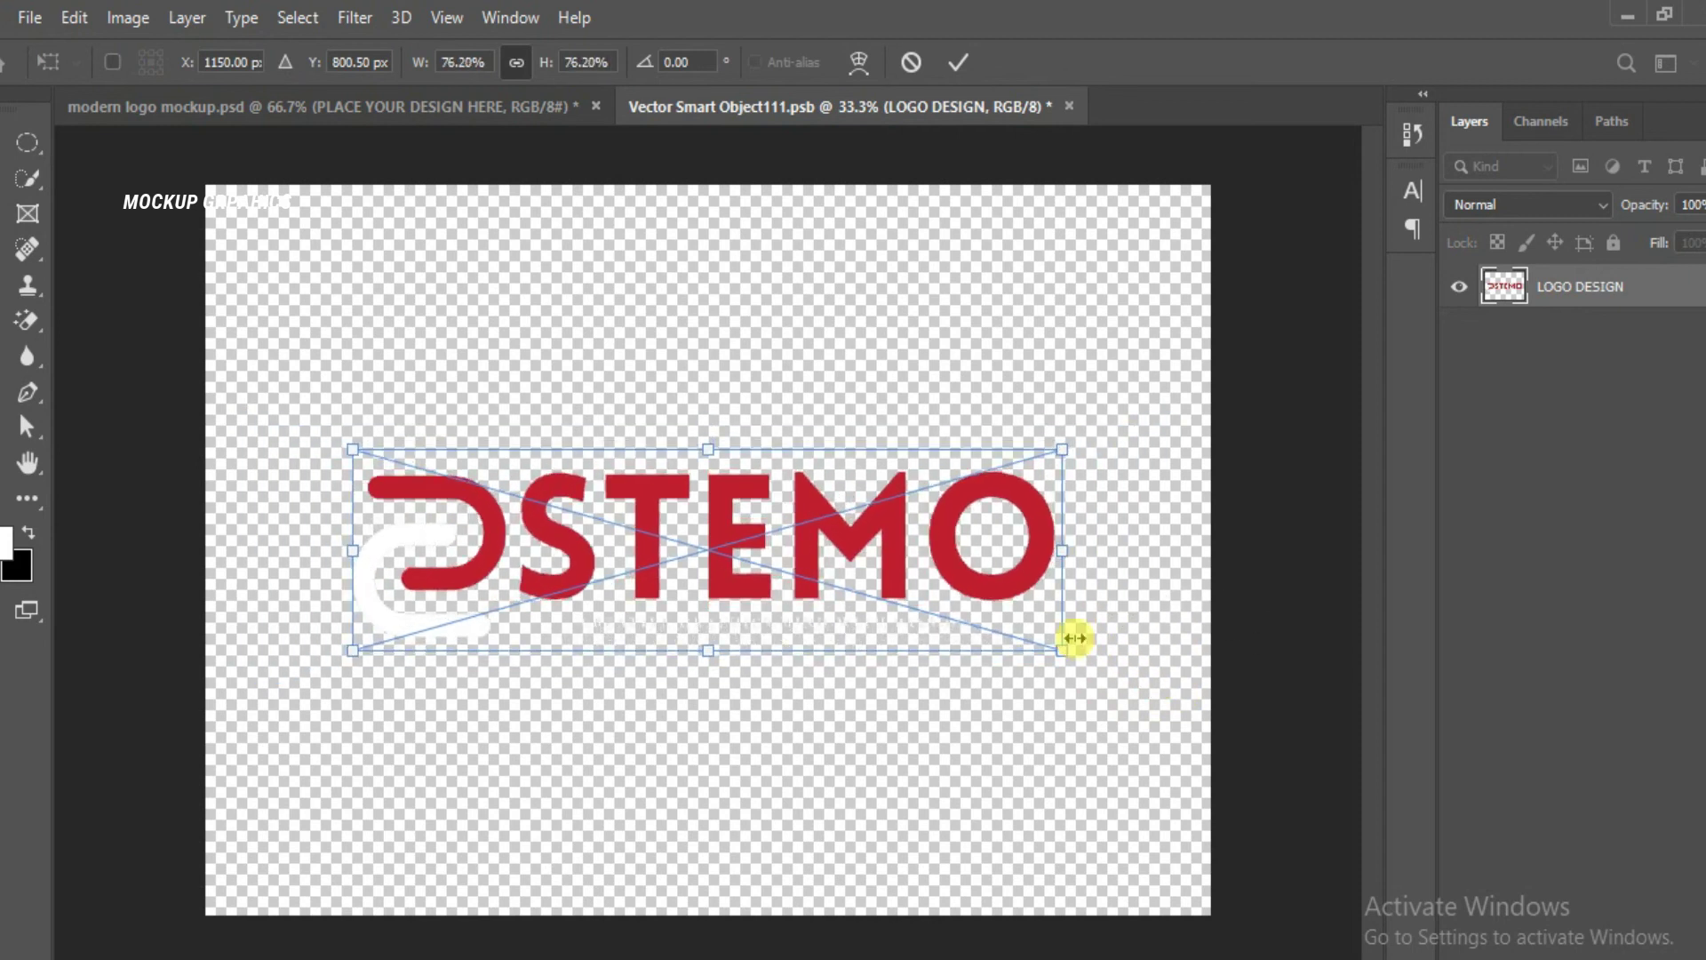
left_click_drag(853, 548, 831, 440)
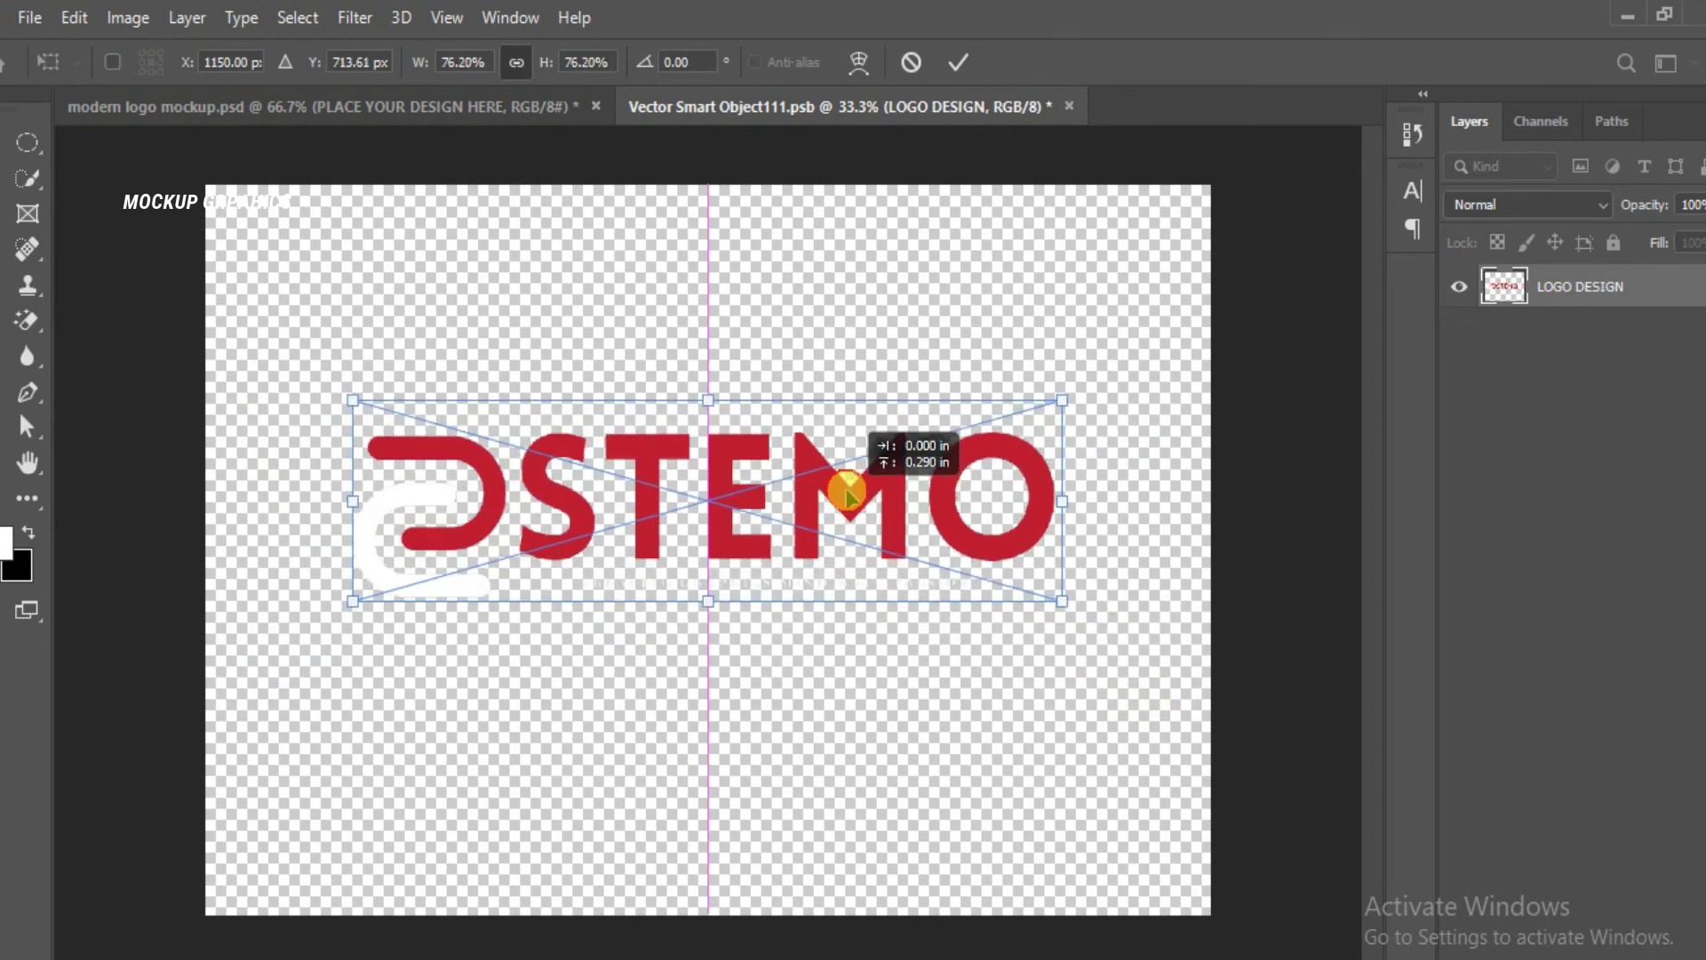
left_click(971, 62)
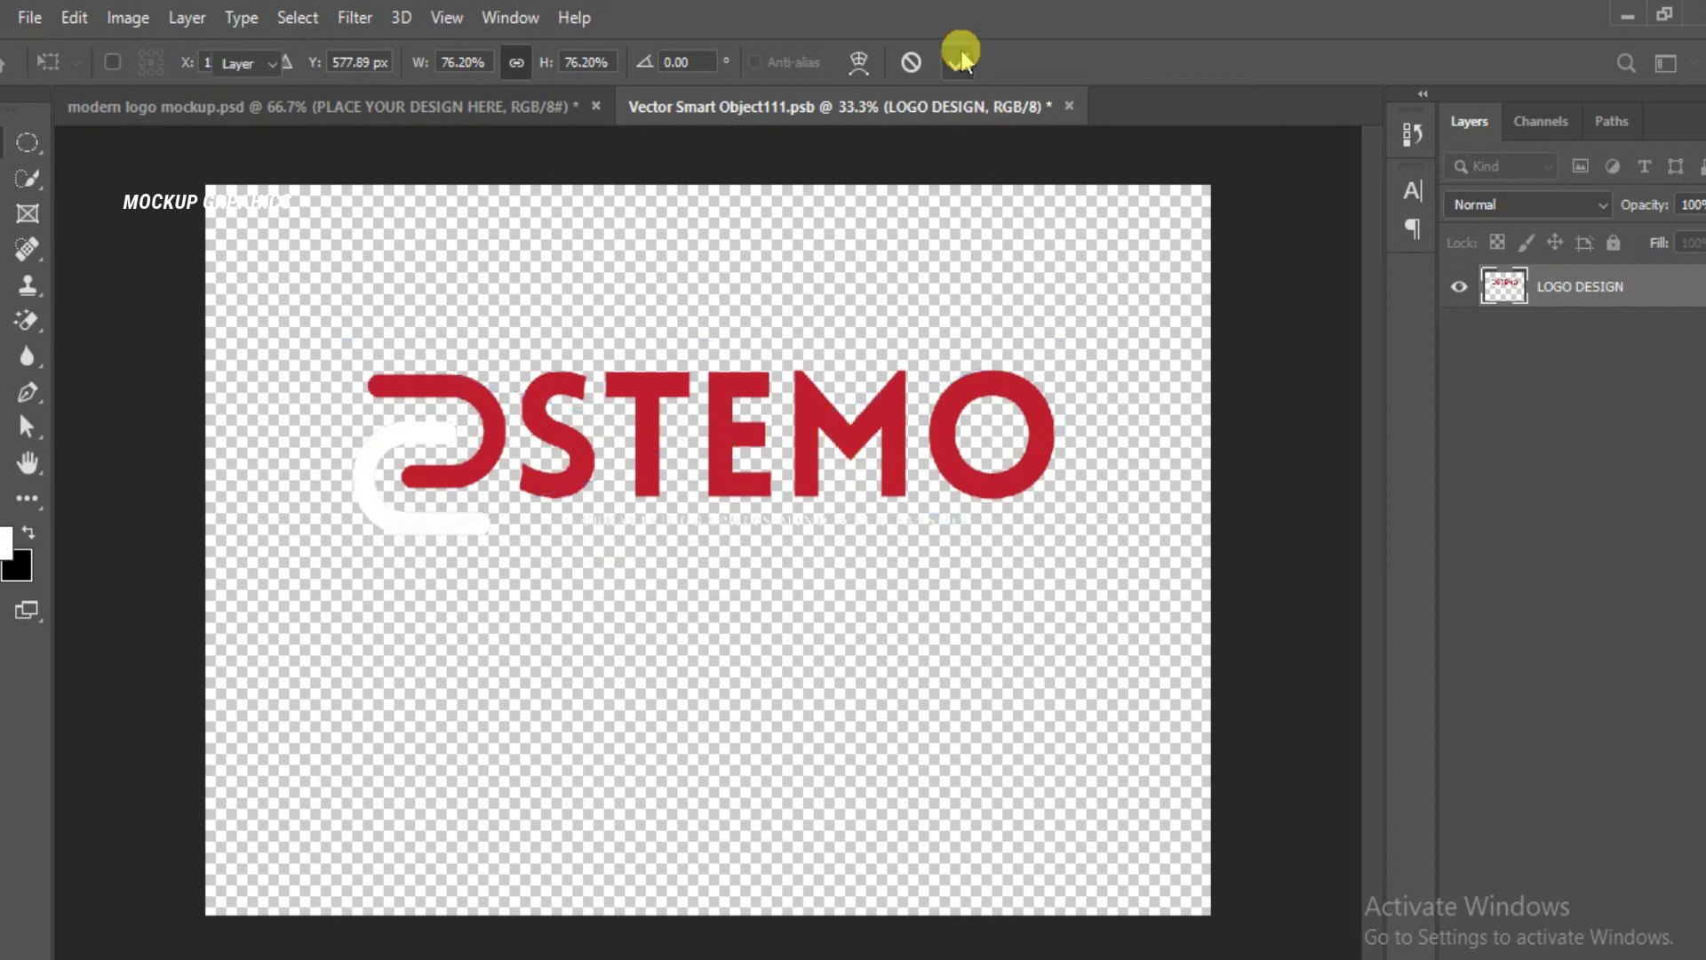
left_click(23, 16)
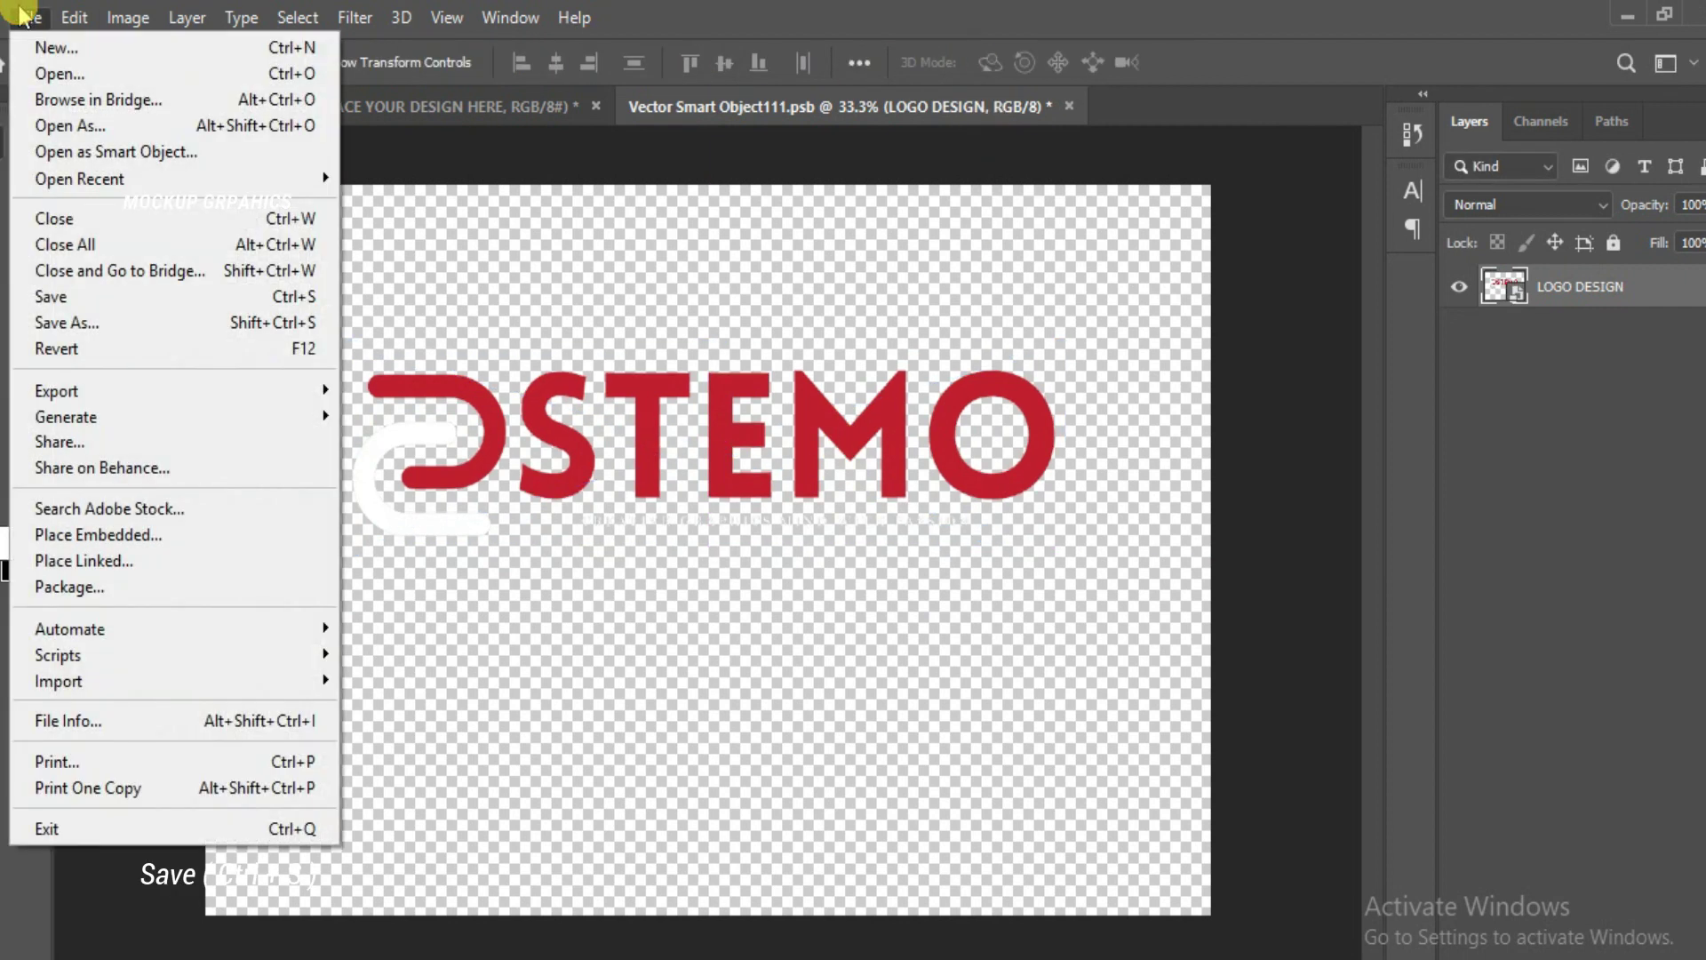
Save the smart object and check the STEMO logo on the wall in modern logo mockup.psd
left_click(115, 296)
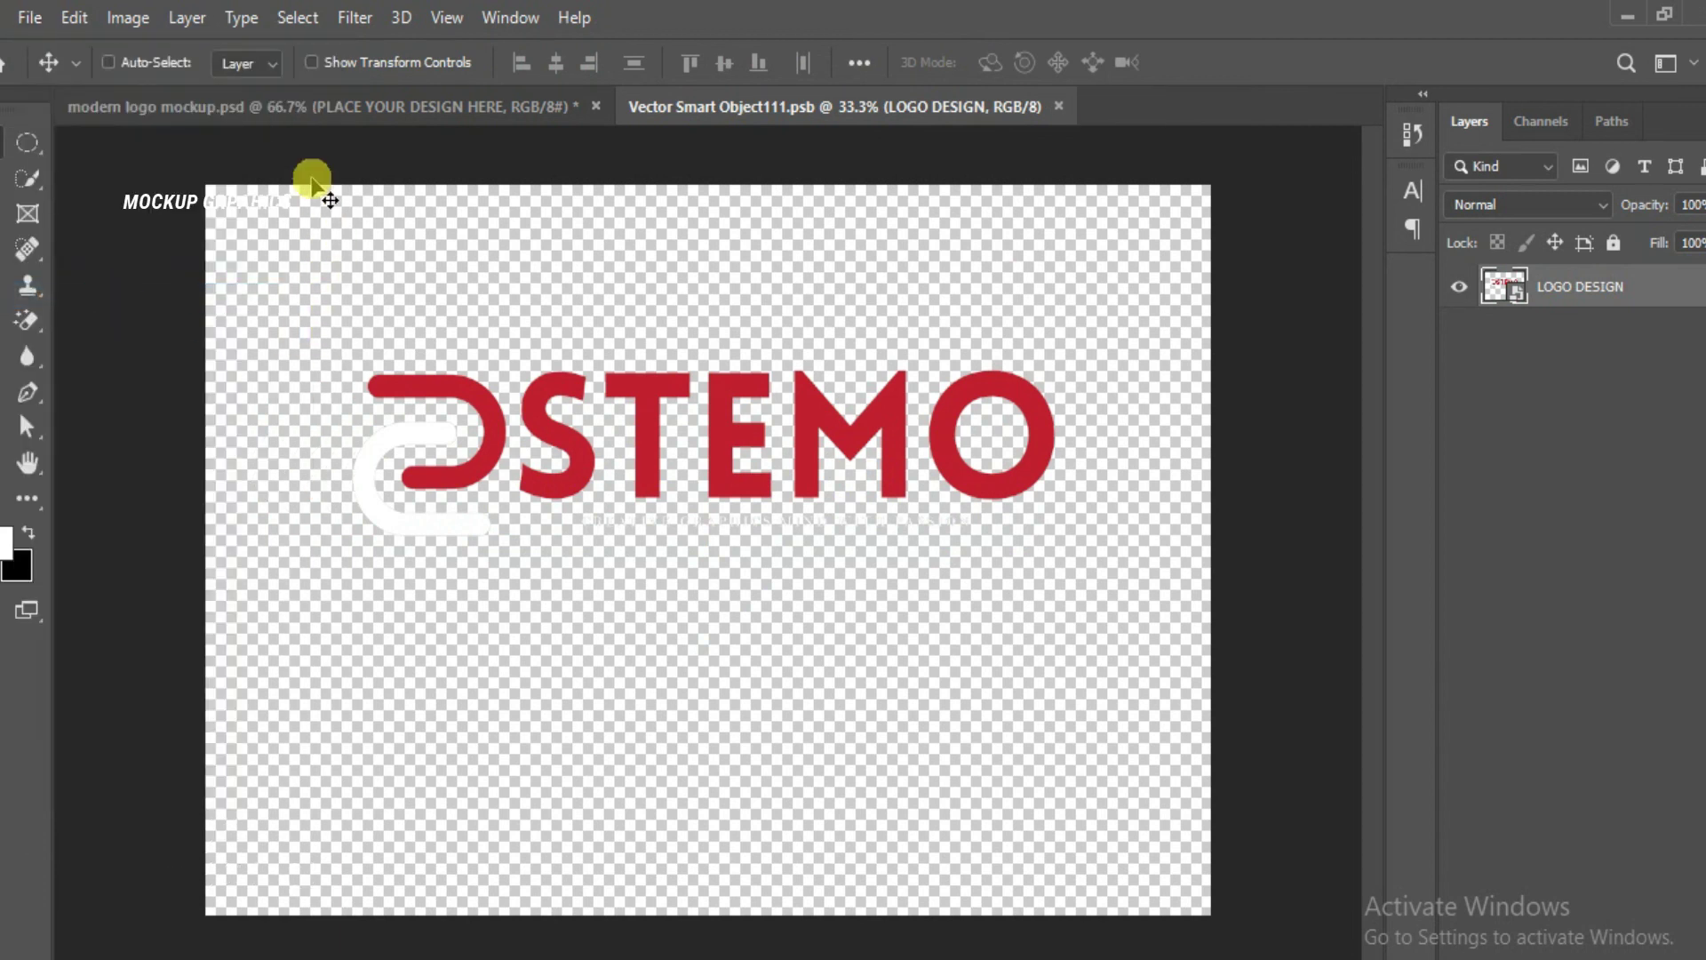
left_click(312, 105)
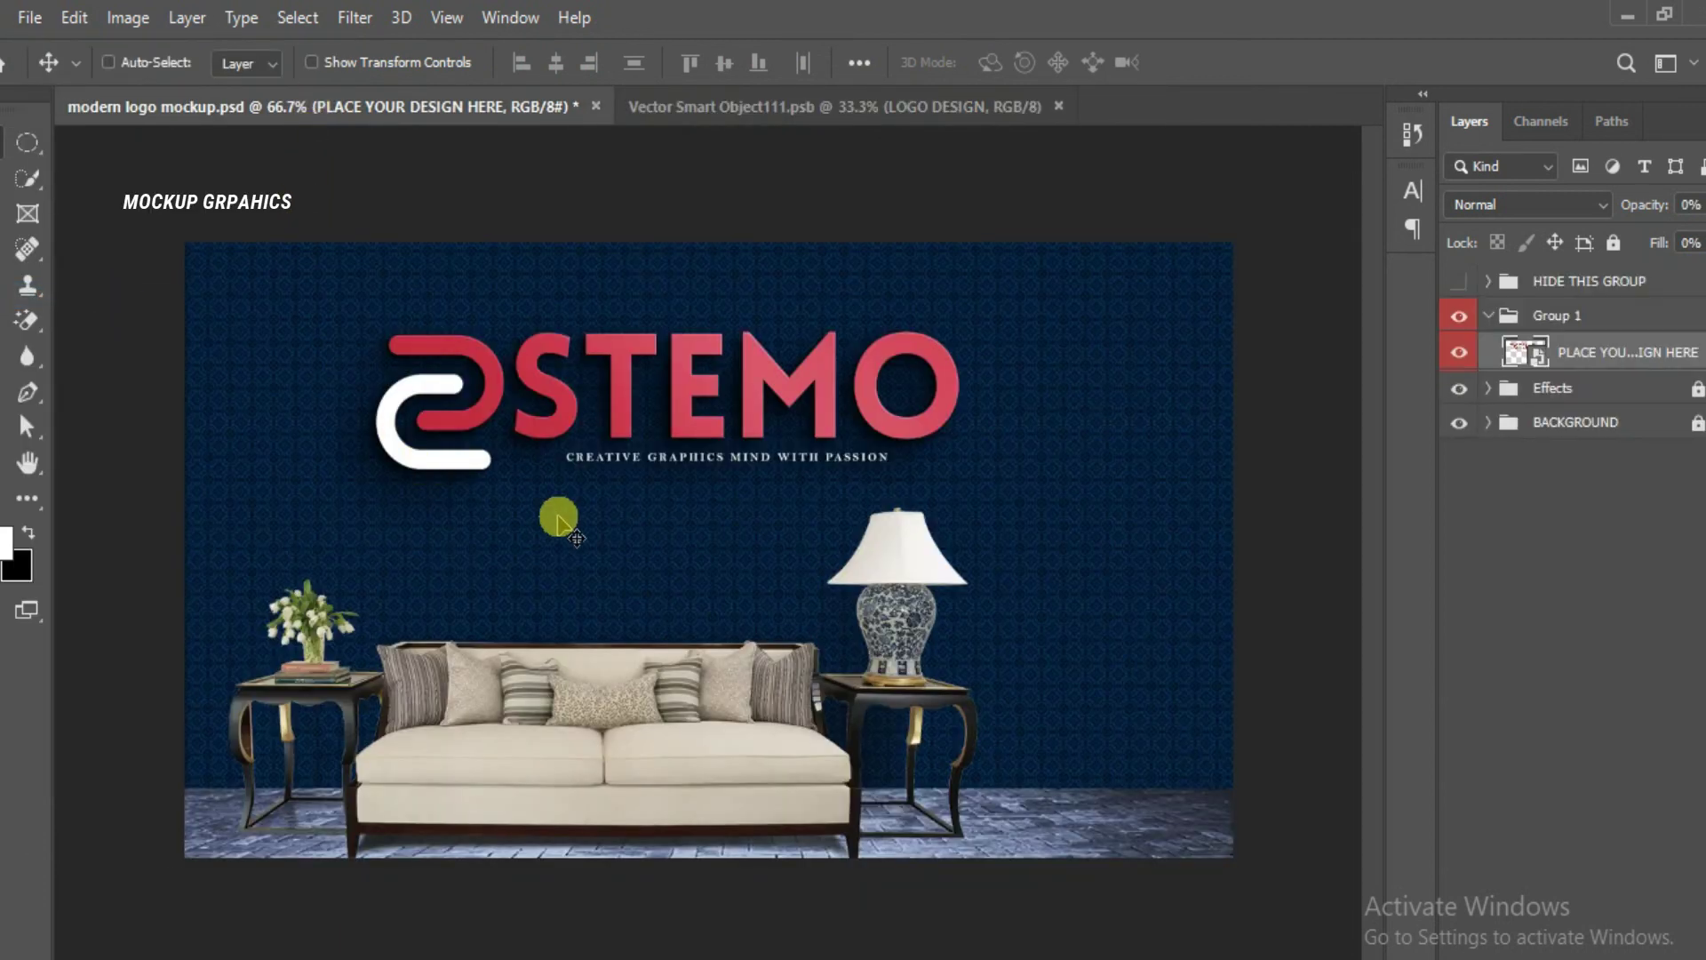
scroll(709, 577, "up", 2)
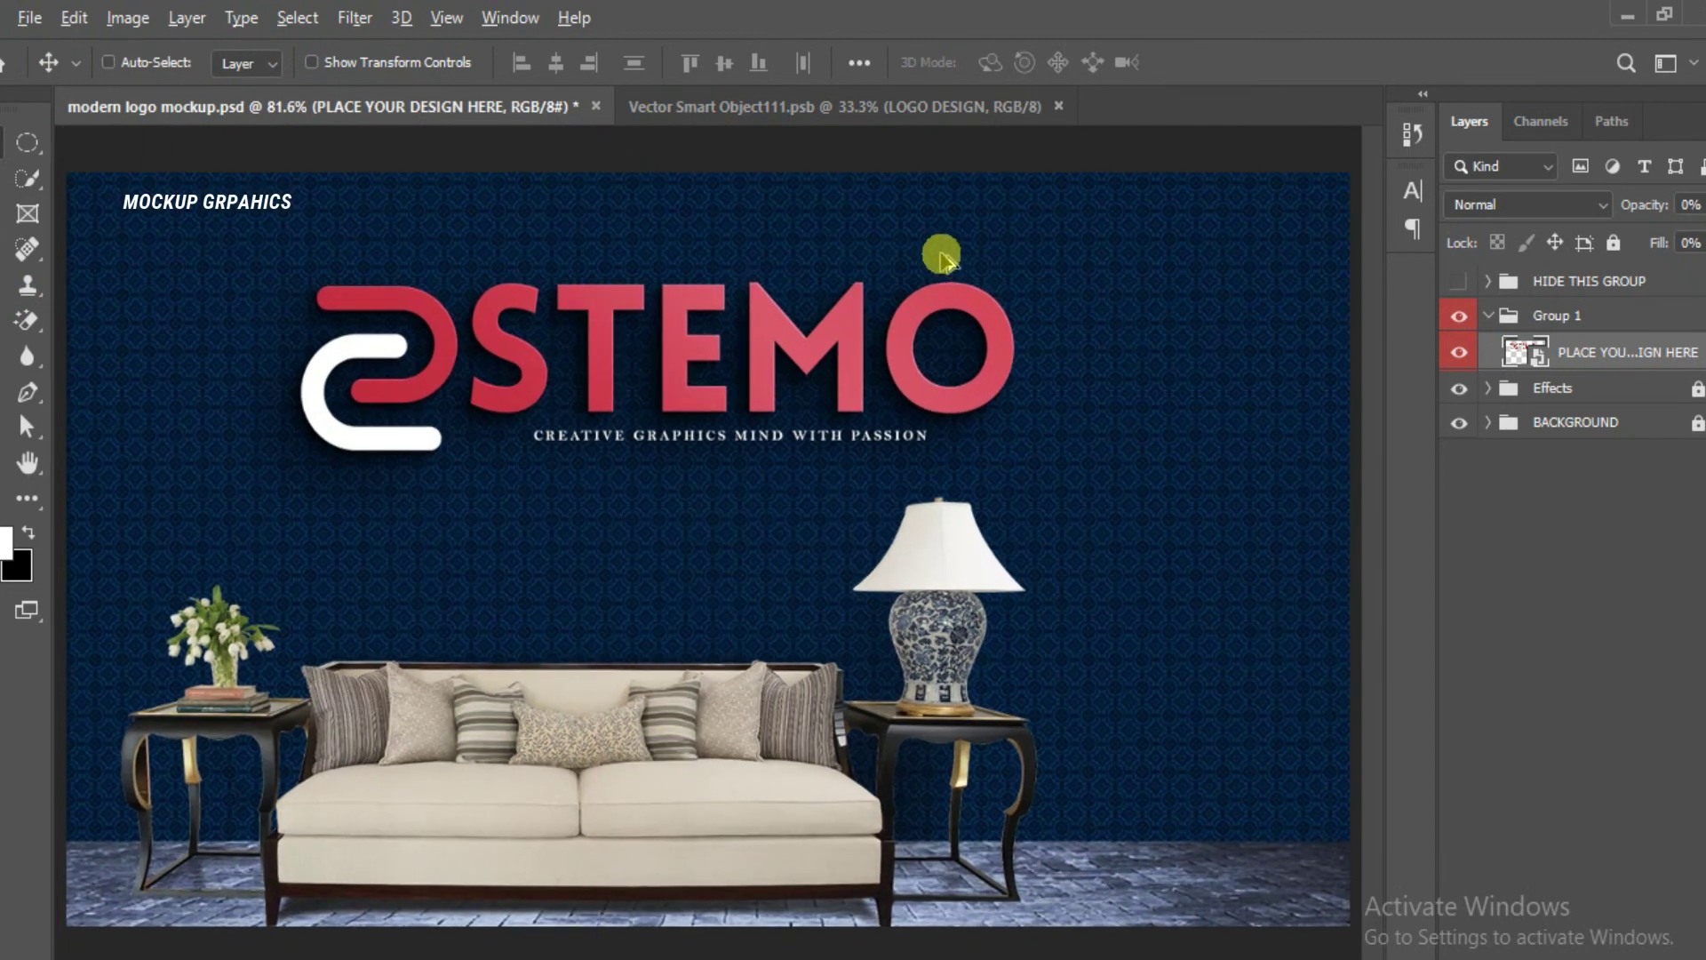
scroll(780, 343, "up", 2)
scroll(784, 344, "down", 2)
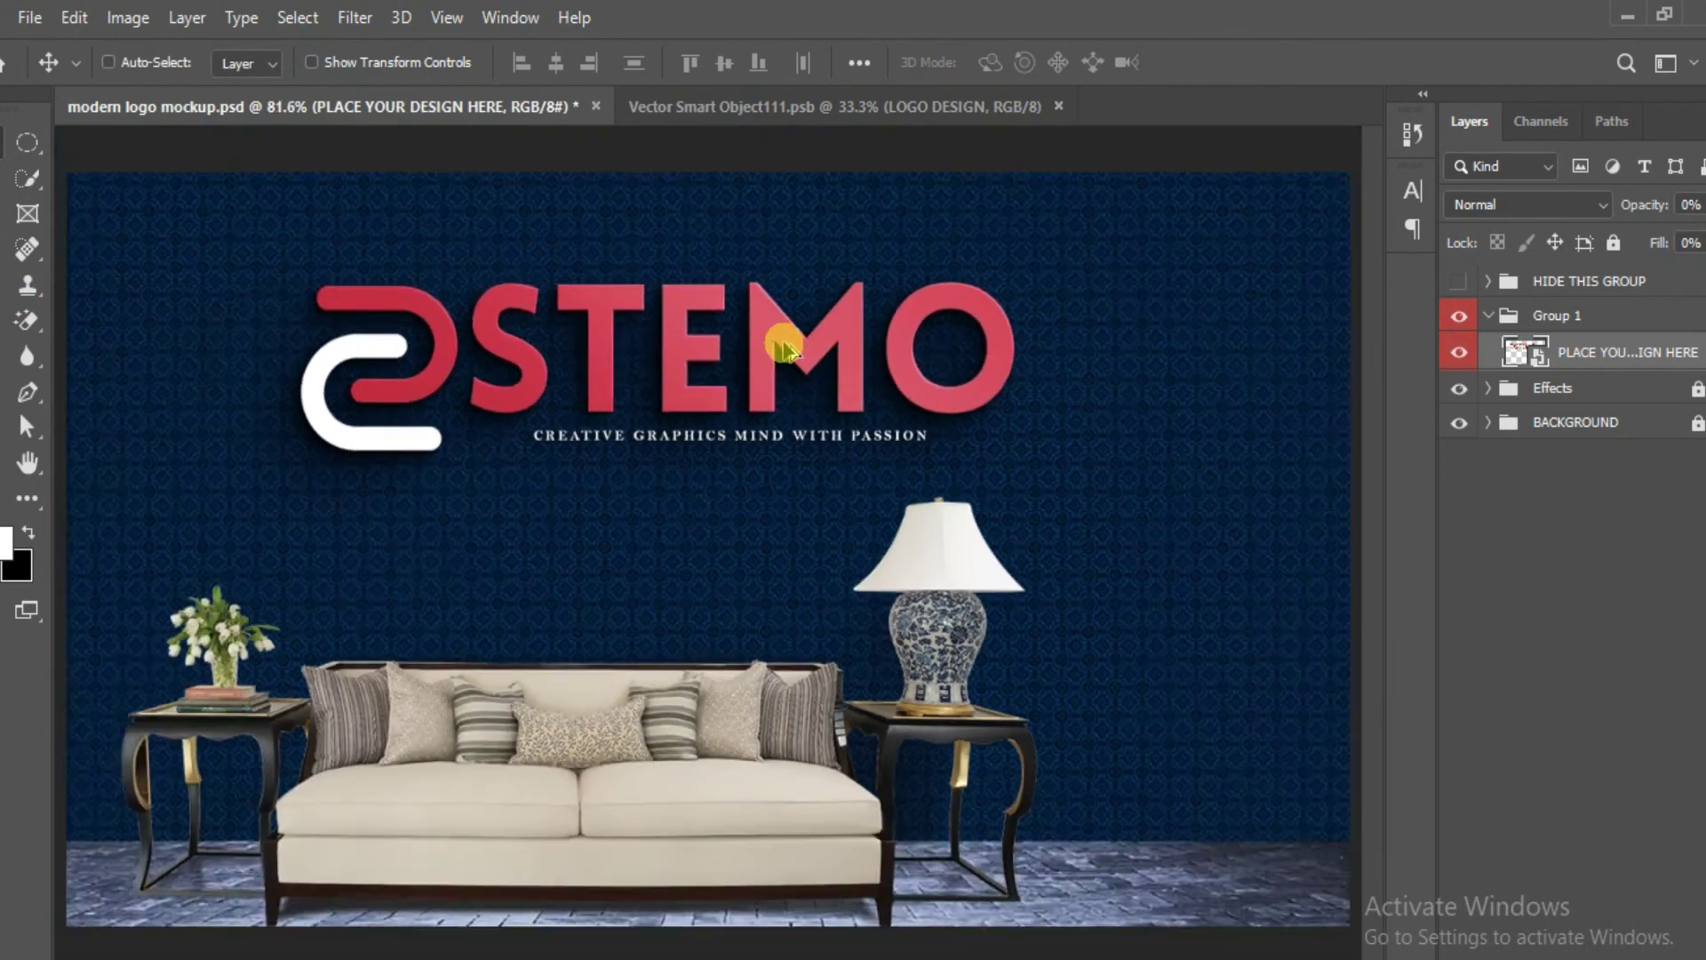
scroll(784, 344, "down", 1)
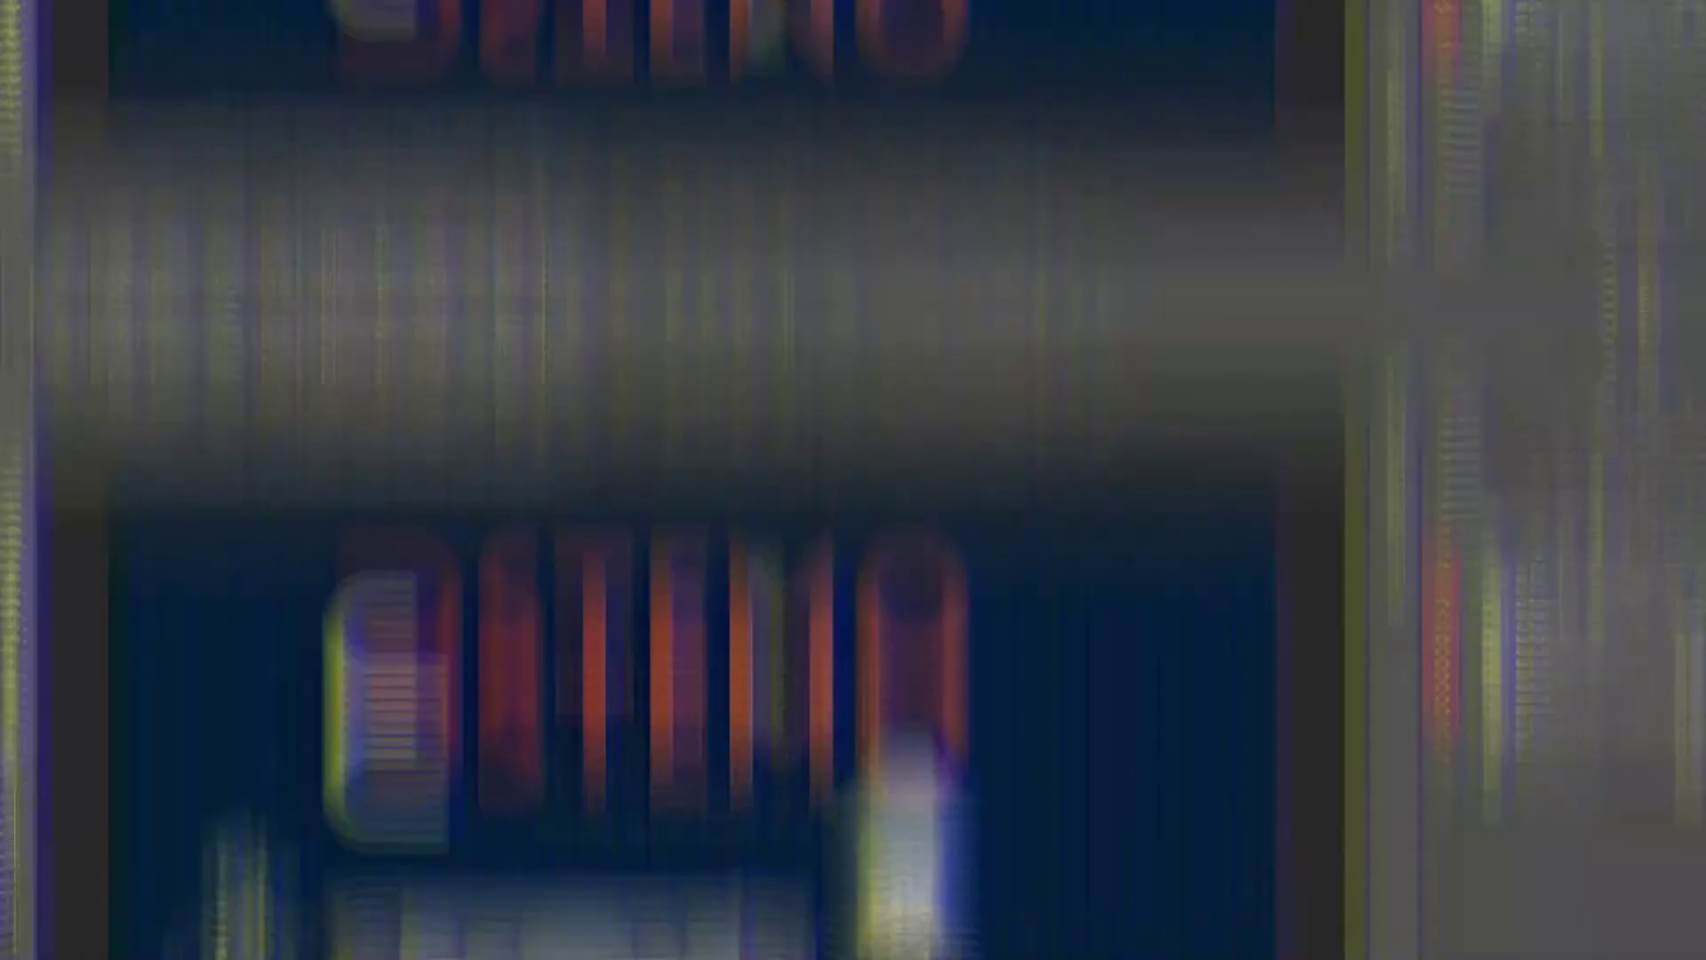